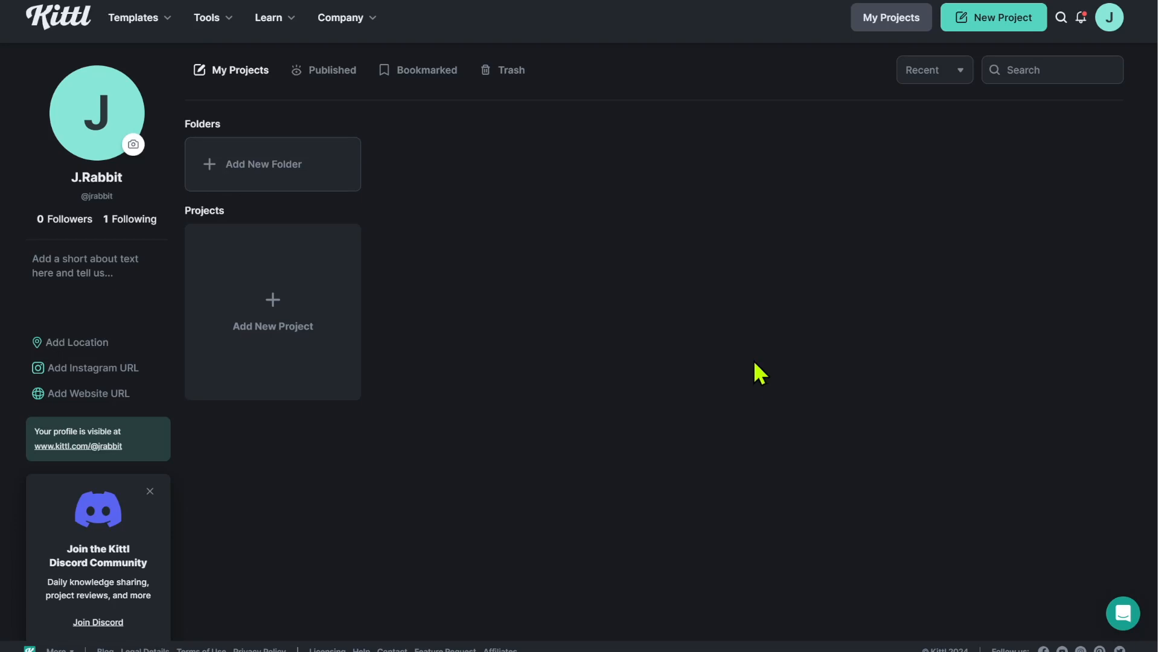
- Create a new project with the Standard 1200 × 1200 px artboard and put the template browser away
{"action": "left_click", "coordinate": [272, 308]}
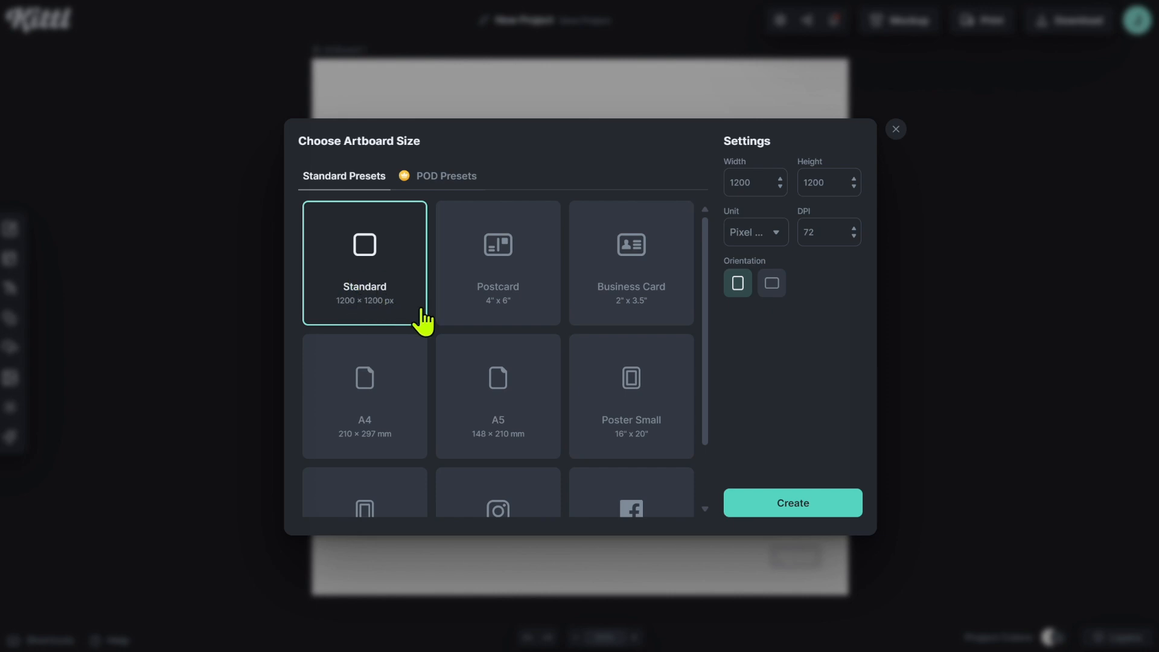
{"action": "left_click", "coordinate": [794, 505]}
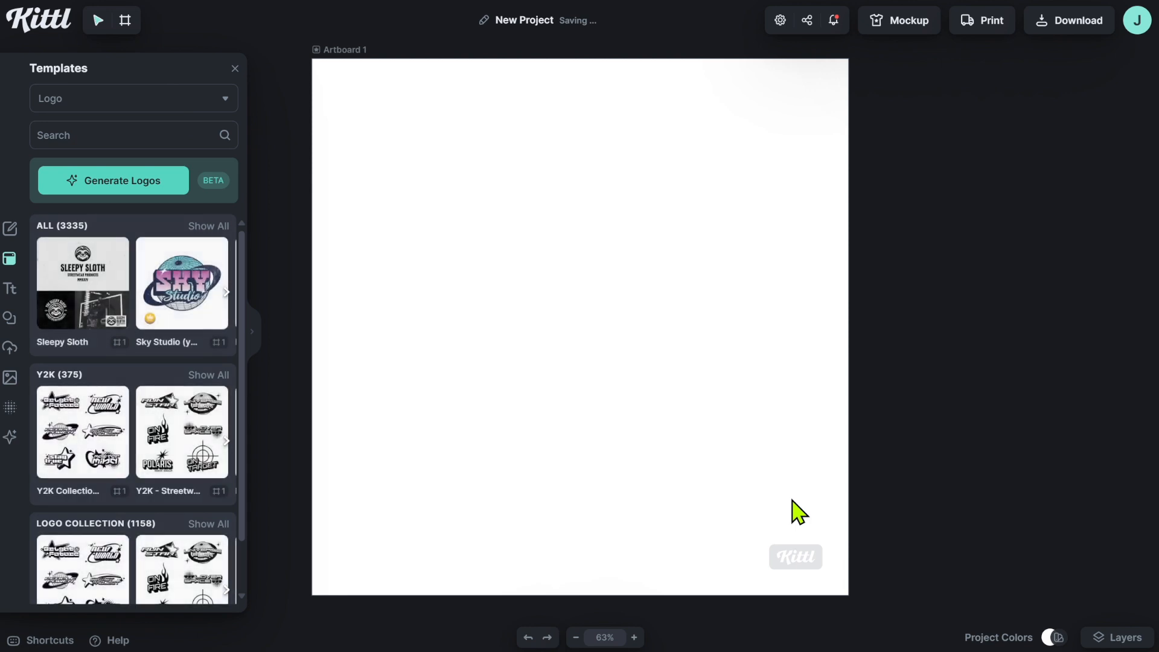
{"action": "left_click", "coordinate": [299, 383]}
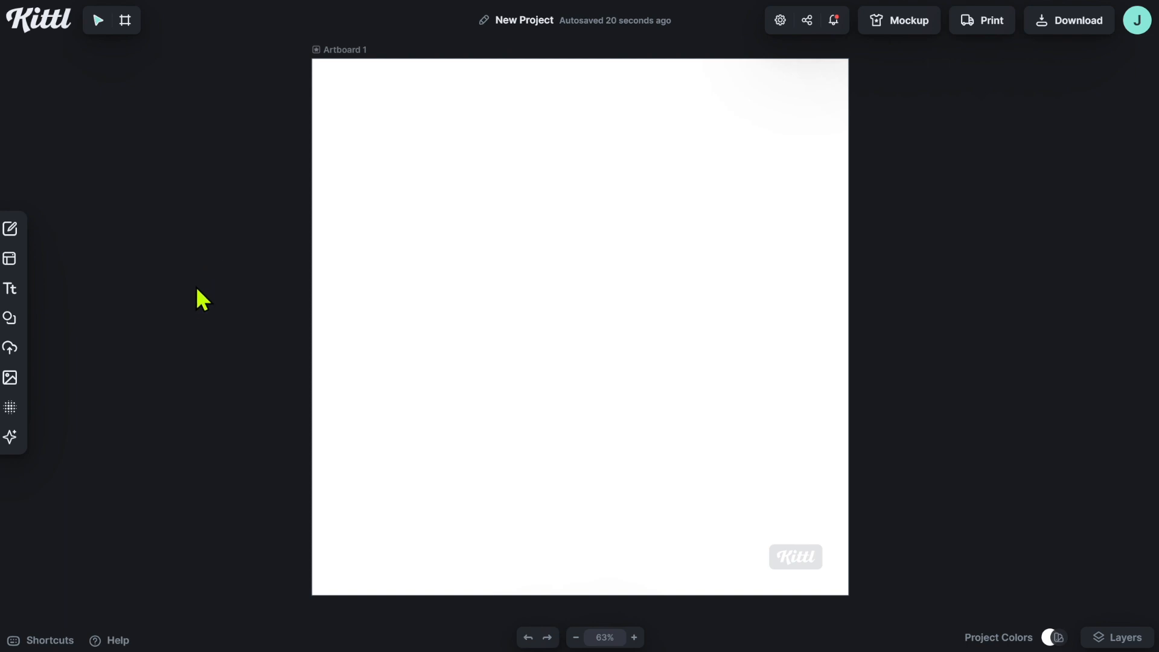
- Browse the Labels templates and show the whole Cosmetics category
{"action": "mouse_move", "coordinate": [17, 262]}
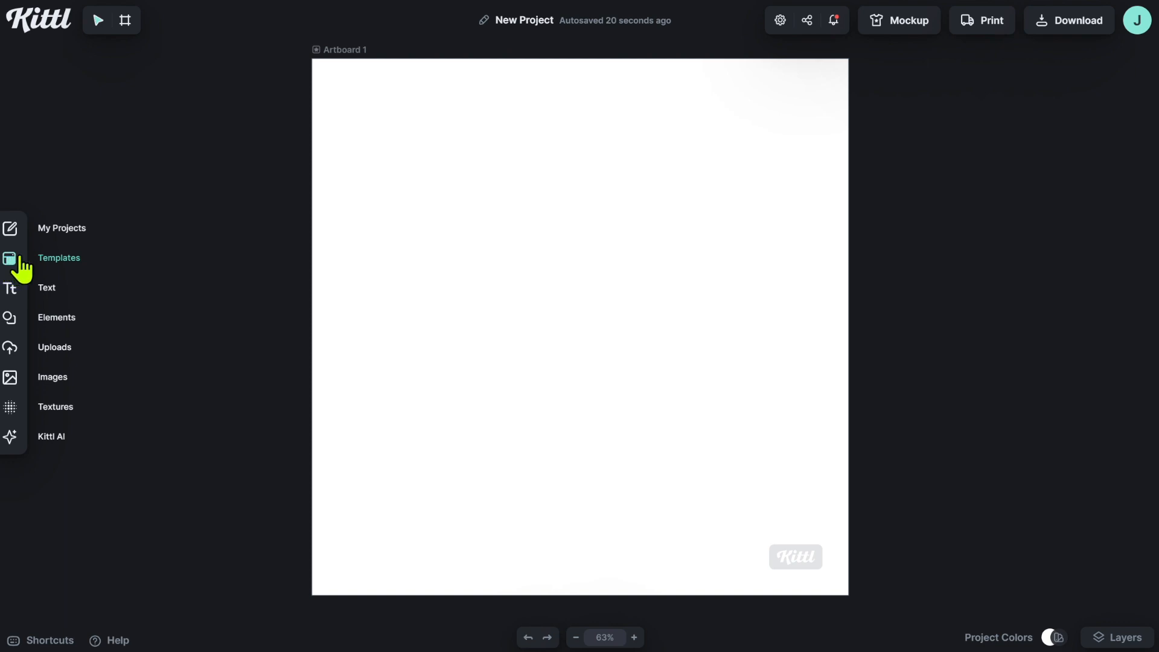
{"action": "left_click", "coordinate": [70, 266]}
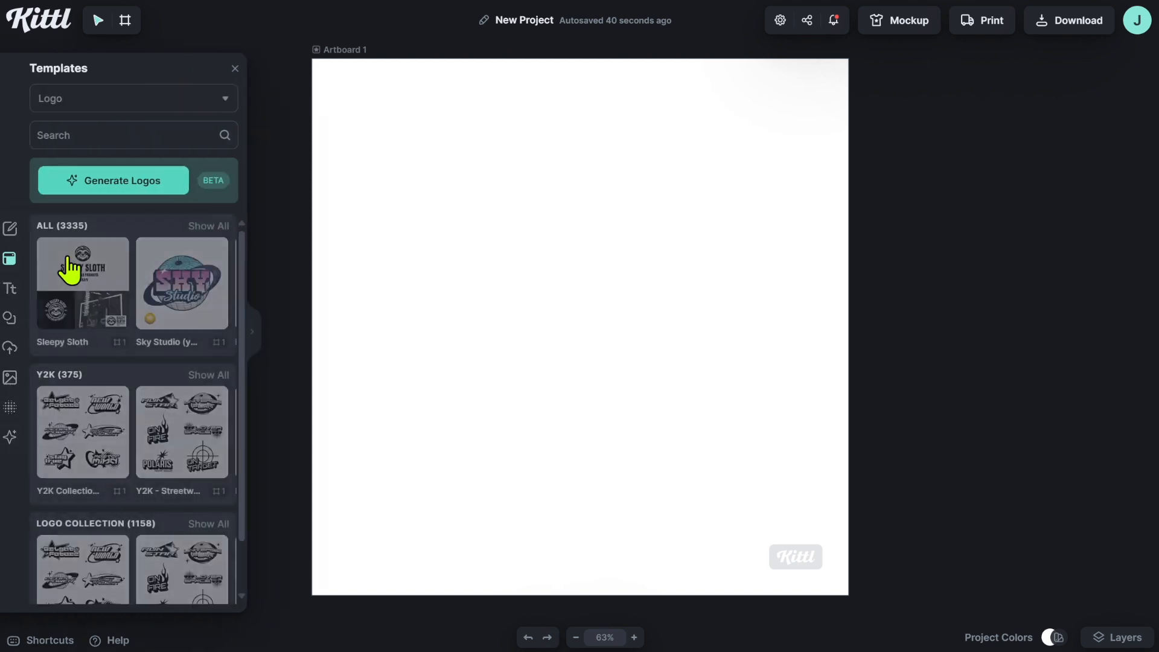
{"action": "left_click", "coordinate": [226, 101]}
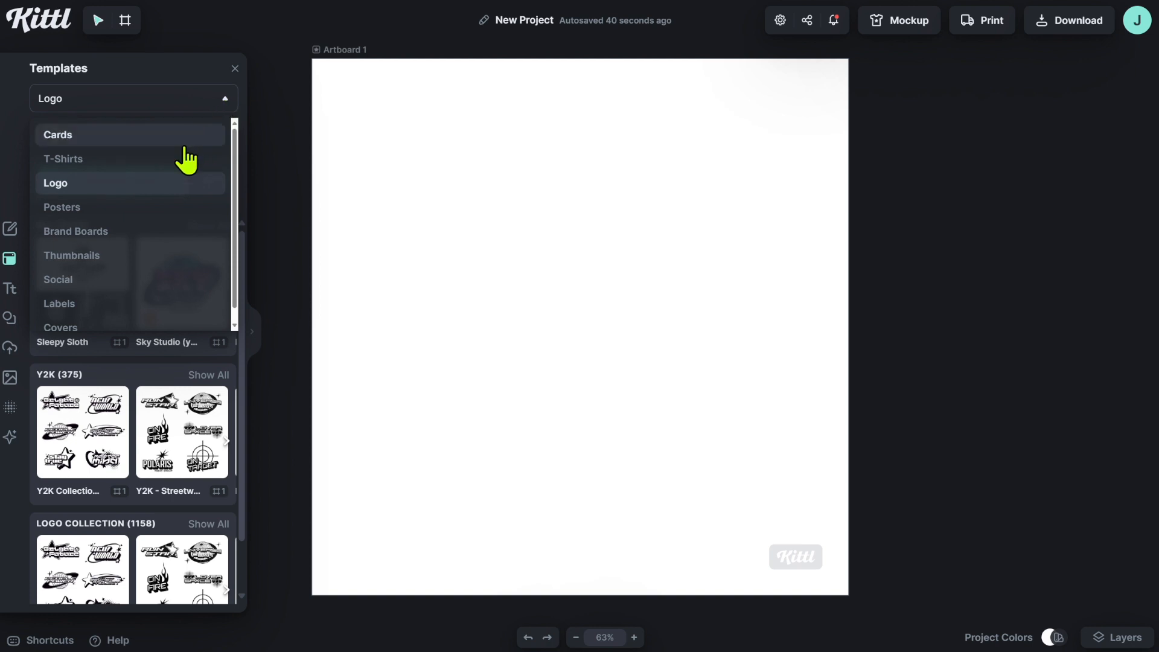
{"action": "left_click", "coordinate": [79, 307]}
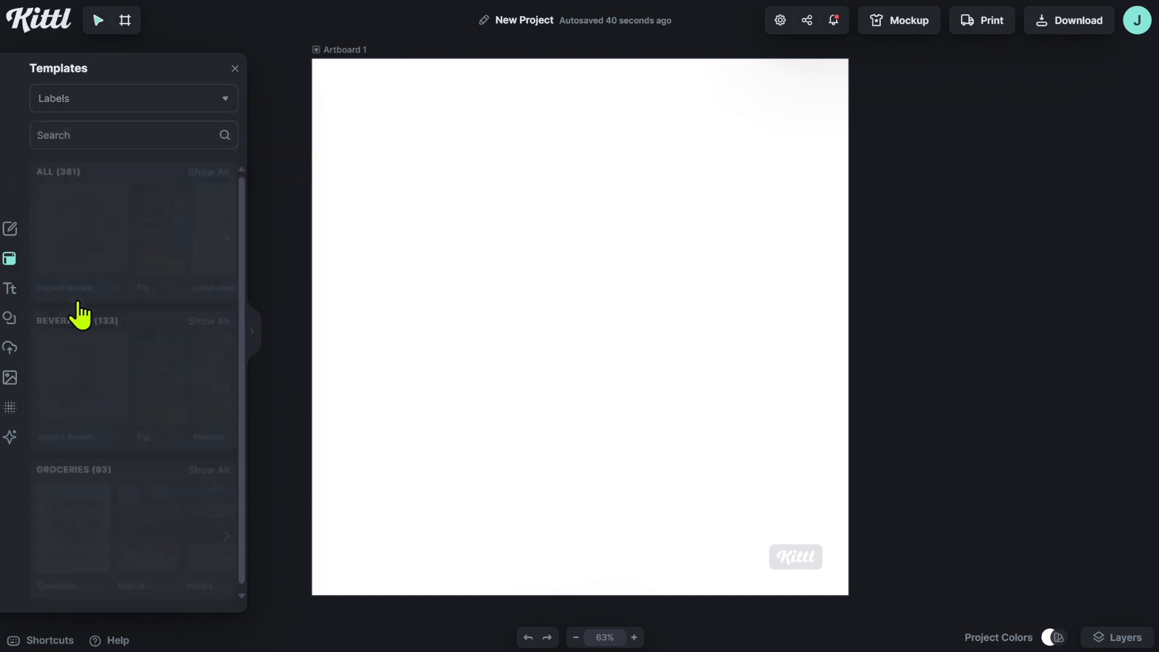
{"action": "scroll", "coordinate": [145, 317], "scroll_direction": "down", "scroll_amount": 3}
{"action": "scroll", "coordinate": [145, 317], "scroll_direction": "down", "scroll_amount": 3}
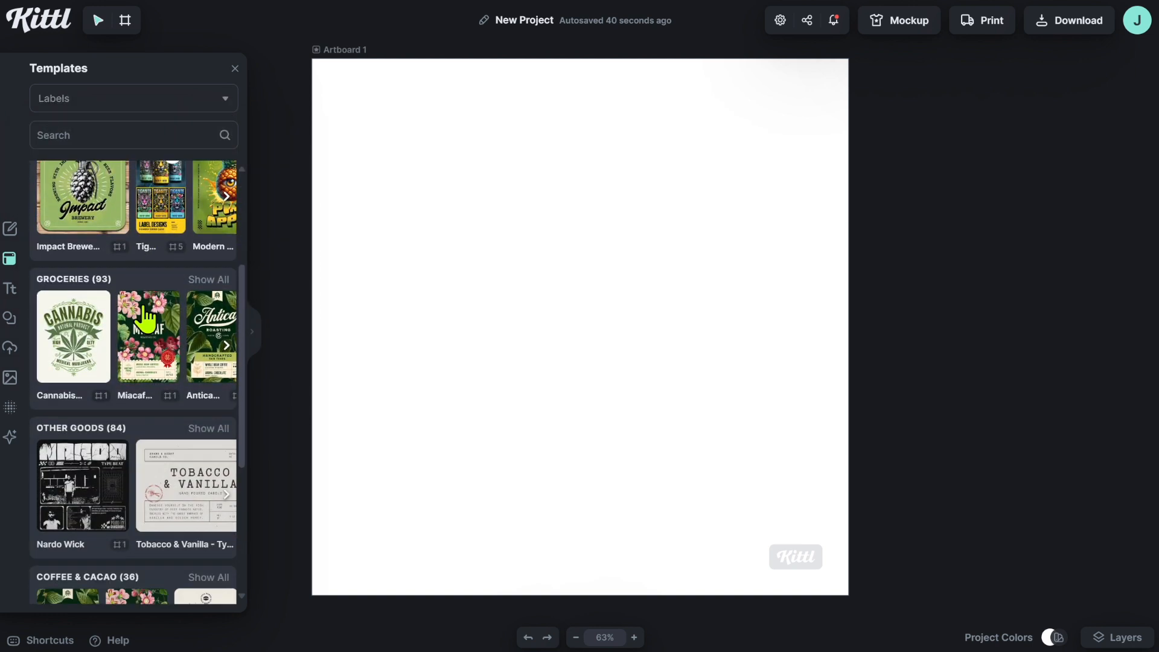
{"action": "scroll", "coordinate": [143, 313], "scroll_direction": "up", "scroll_amount": 2}
{"action": "scroll", "coordinate": [143, 312], "scroll_direction": "down", "scroll_amount": 8}
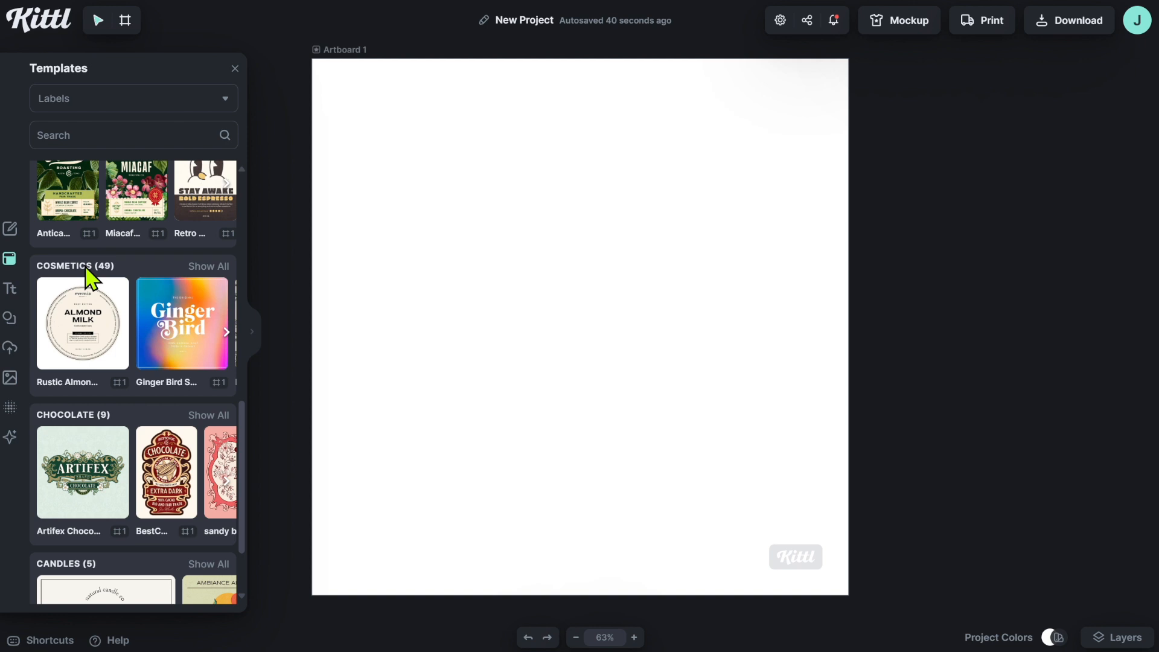
{"action": "left_click", "coordinate": [212, 266]}
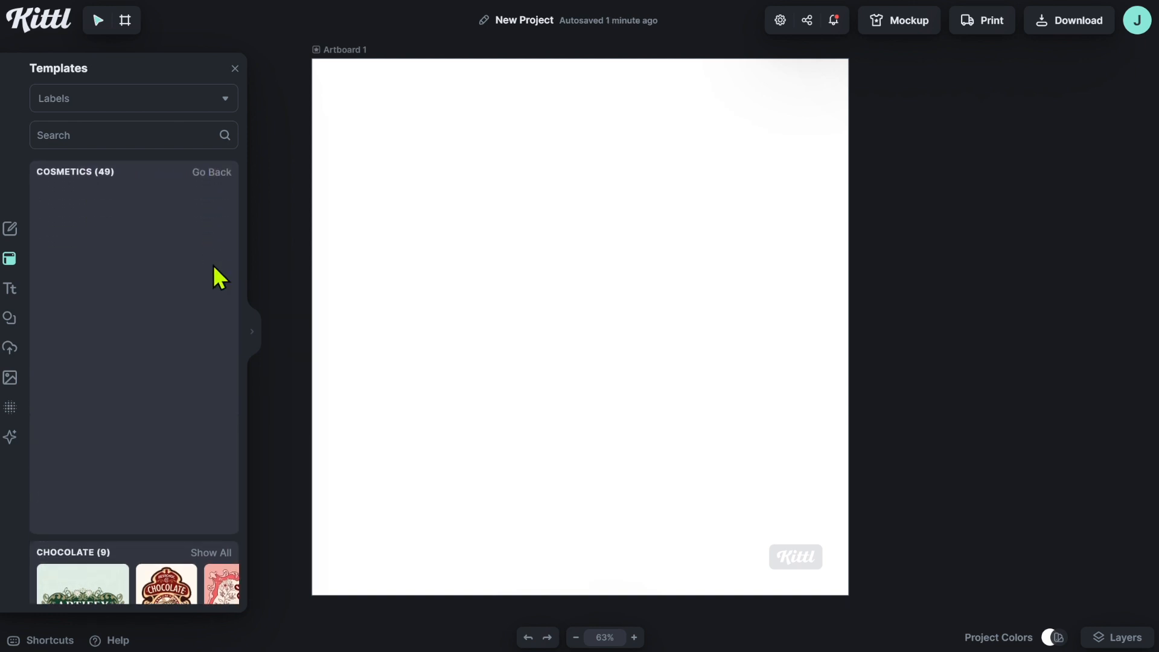
- Look through the Cosmetics label templates and add the Cottage Garden soap design to the current project
{"action": "scroll", "coordinate": [150, 365], "scroll_direction": "down", "scroll_amount": 1}
{"action": "scroll", "coordinate": [150, 374], "scroll_direction": "down", "scroll_amount": 12}
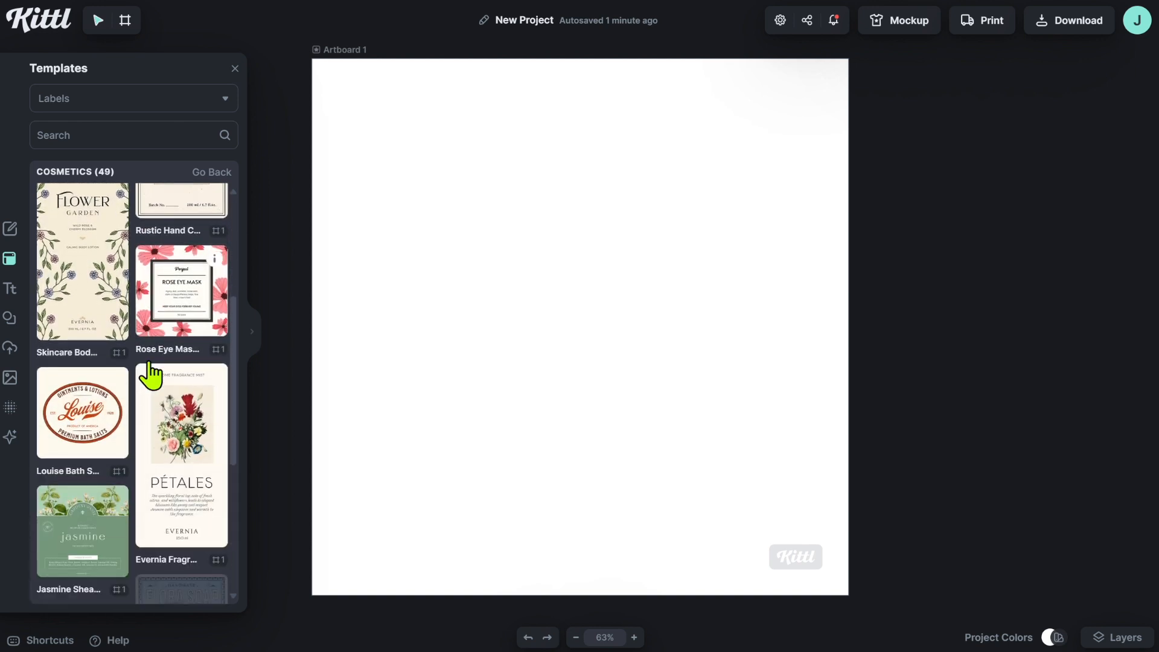
{"action": "scroll", "coordinate": [148, 371], "scroll_direction": "down", "scroll_amount": 3}
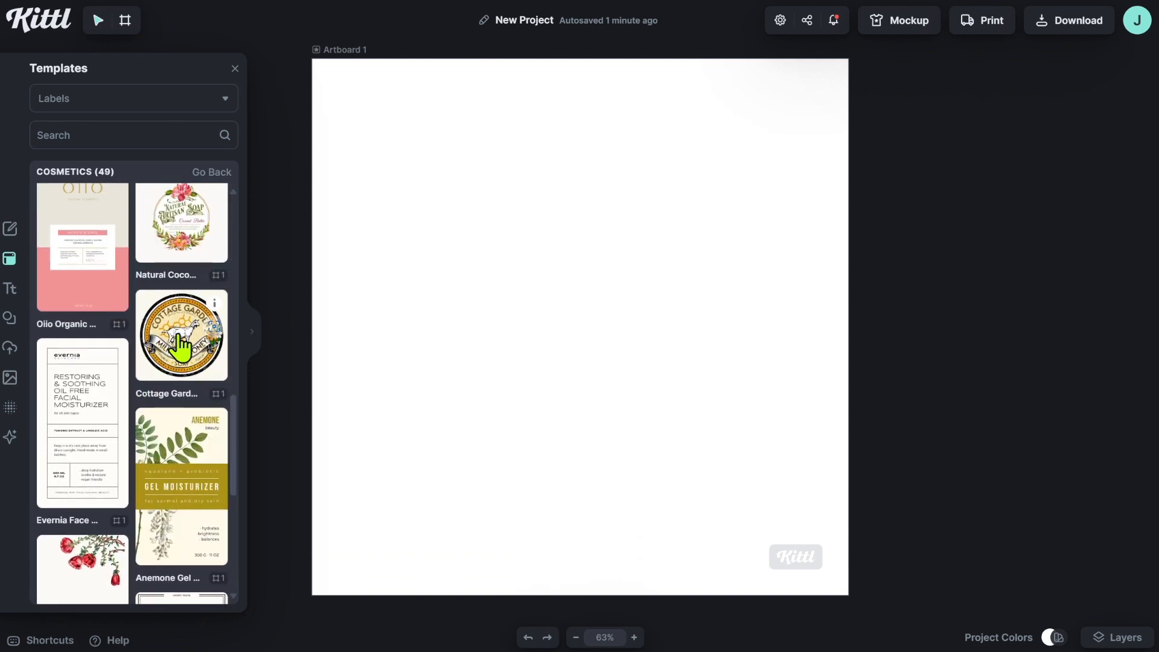
{"action": "scroll", "coordinate": [157, 338], "scroll_direction": "down", "scroll_amount": 8}
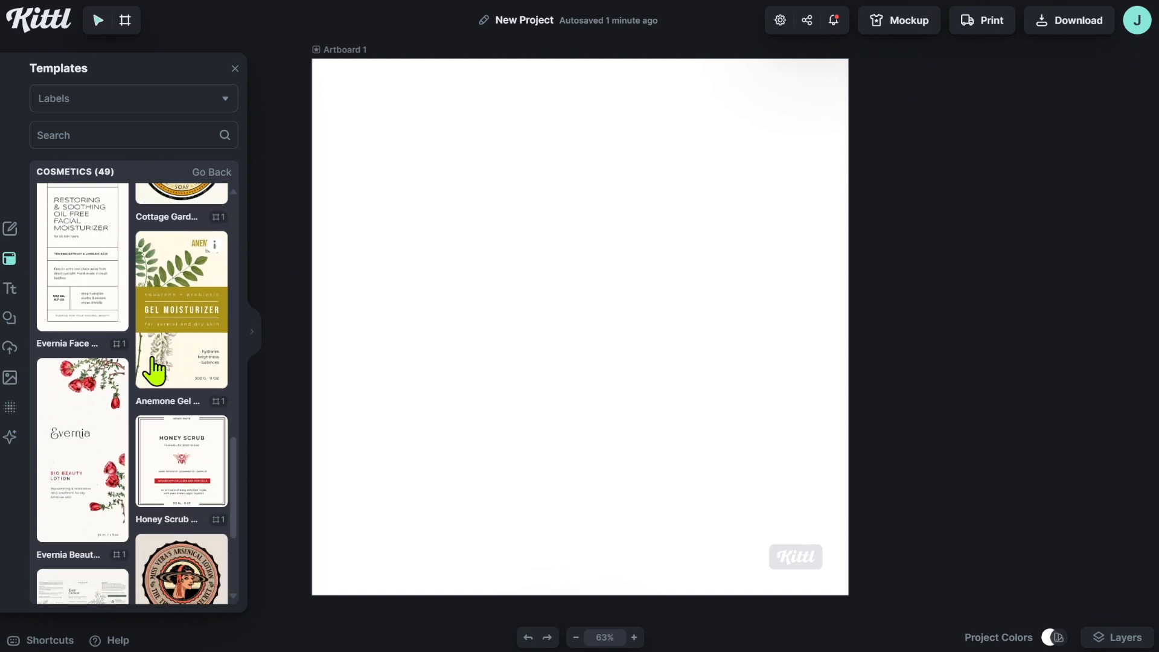
{"action": "scroll", "coordinate": [151, 375], "scroll_direction": "down", "scroll_amount": 10}
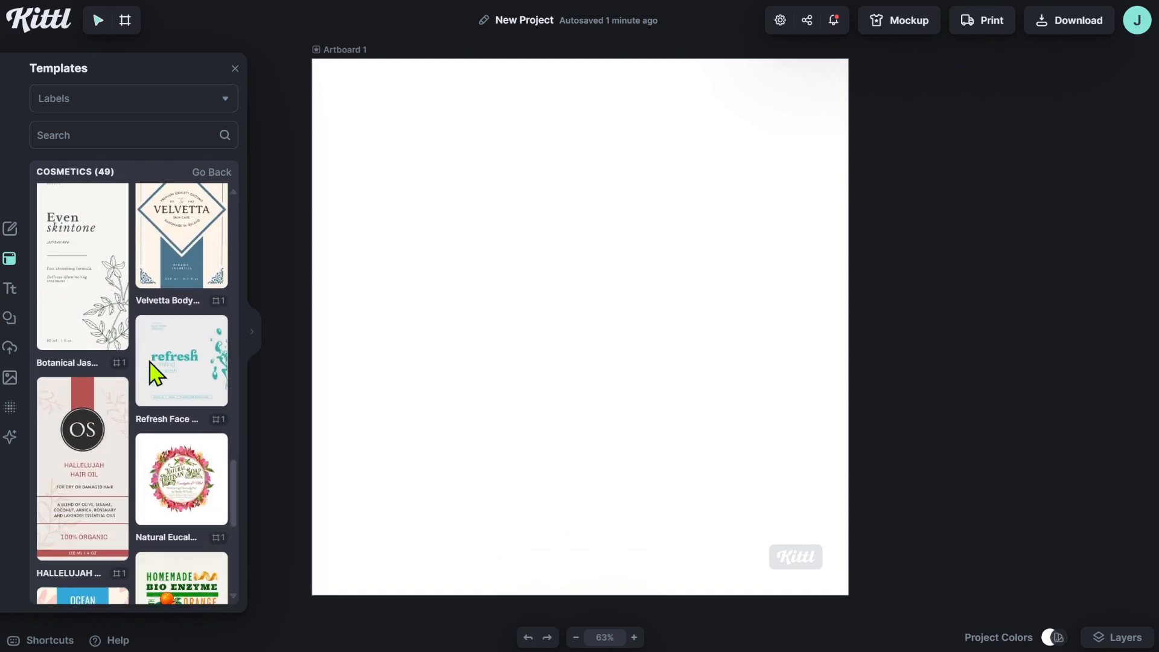
{"action": "scroll", "coordinate": [149, 365], "scroll_direction": "down", "scroll_amount": 10}
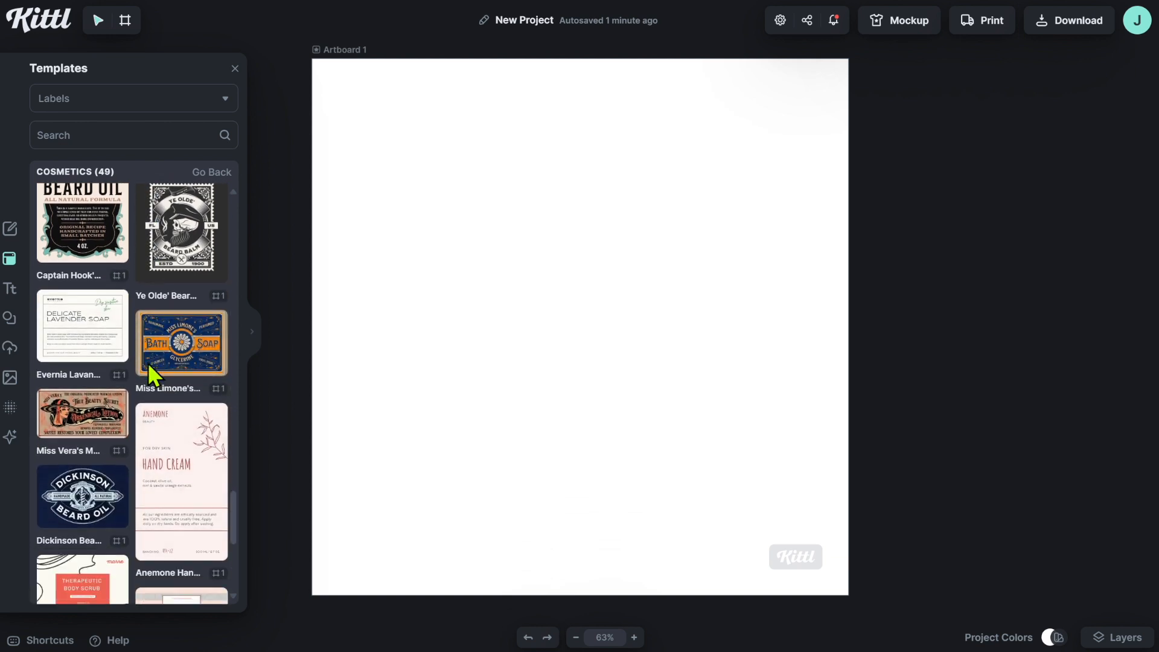
{"action": "scroll", "coordinate": [149, 362], "scroll_direction": "down", "scroll_amount": 5}
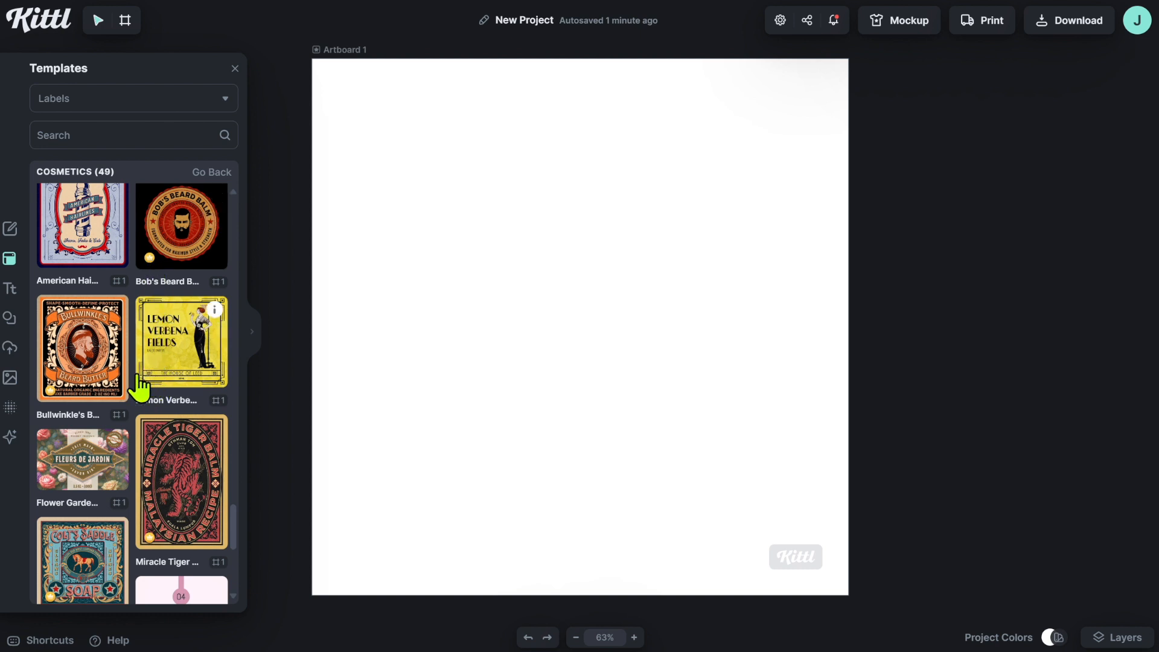
{"action": "scroll", "coordinate": [148, 380], "scroll_direction": "up", "scroll_amount": 5}
{"action": "scroll", "coordinate": [163, 394], "scroll_direction": "up", "scroll_amount": 10}
{"action": "scroll", "coordinate": [163, 393], "scroll_direction": "up", "scroll_amount": 8}
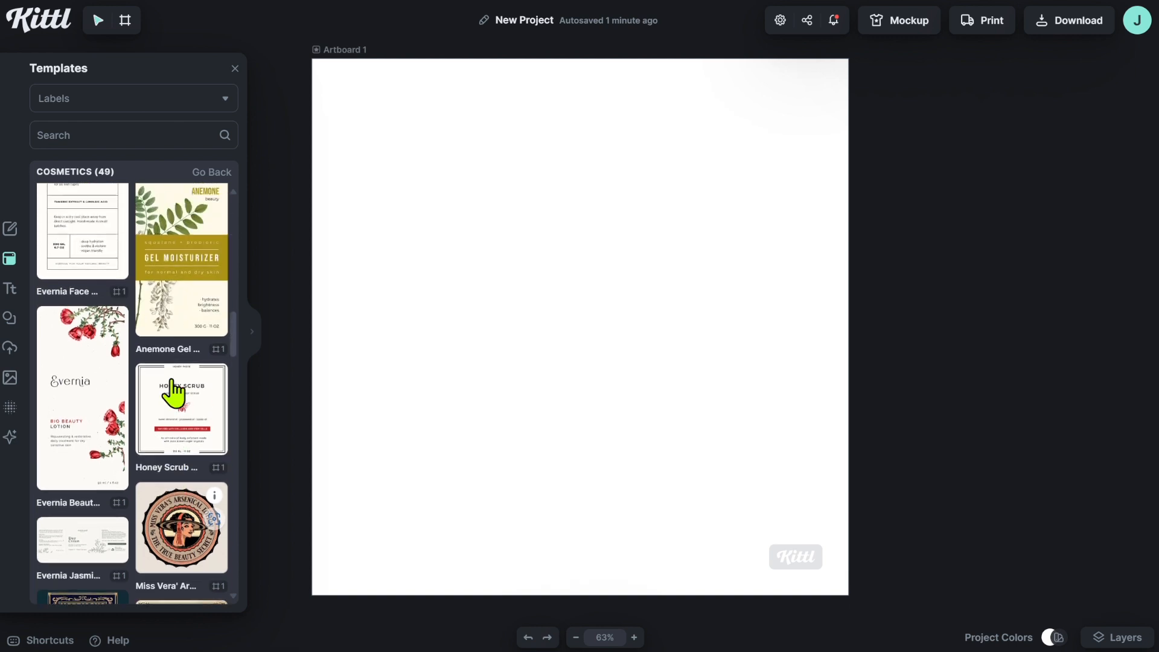
{"action": "scroll", "coordinate": [174, 392], "scroll_direction": "up", "scroll_amount": 5}
{"action": "left_click", "coordinate": [180, 408]}
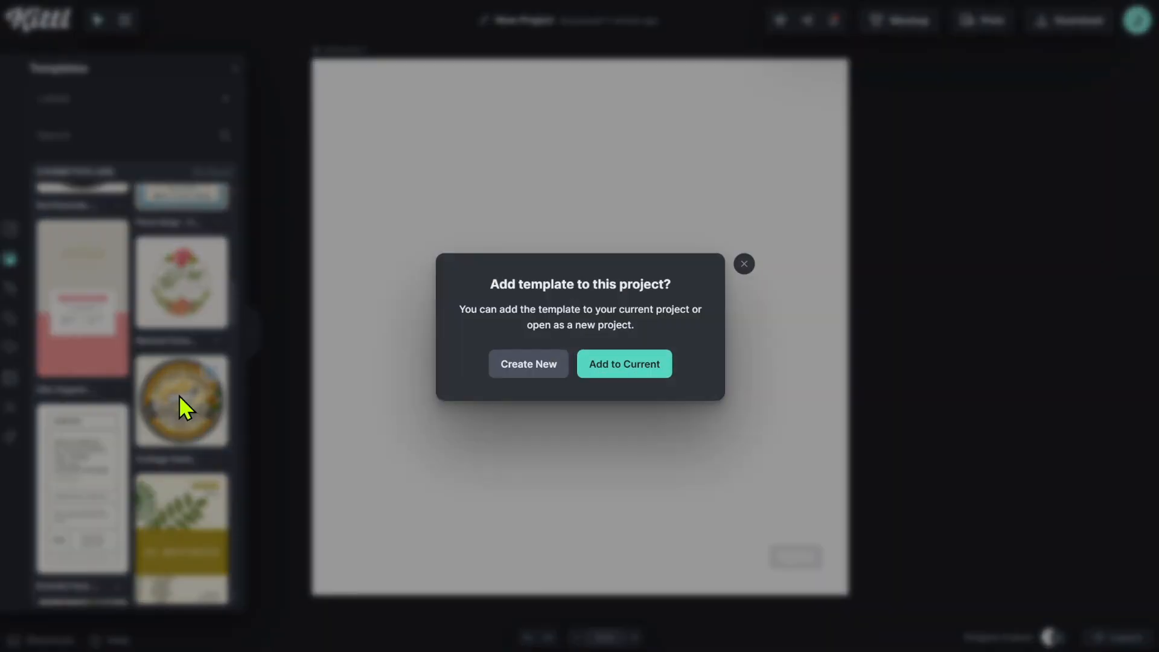
{"action": "left_click", "coordinate": [617, 369]}
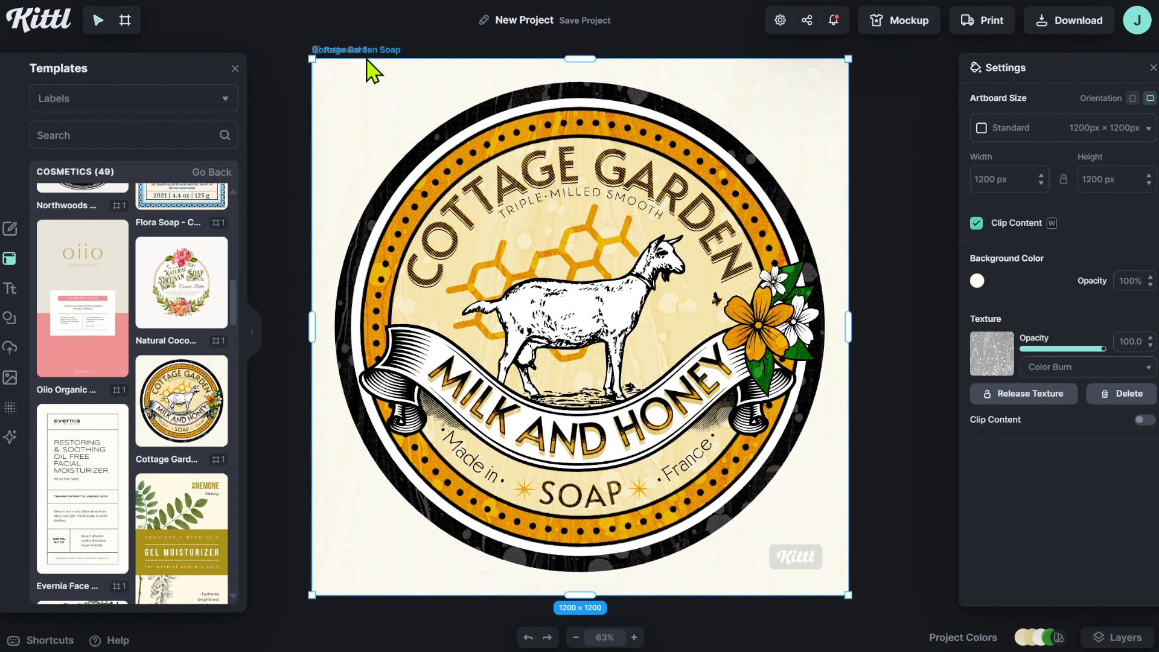
- Move the Cottage Garden Soap artboard off the blank Artboard 1 so it sits beside it, on the right
{"action": "left_click_drag", "start_coordinate": [369, 52], "coordinate": [929, 54]}
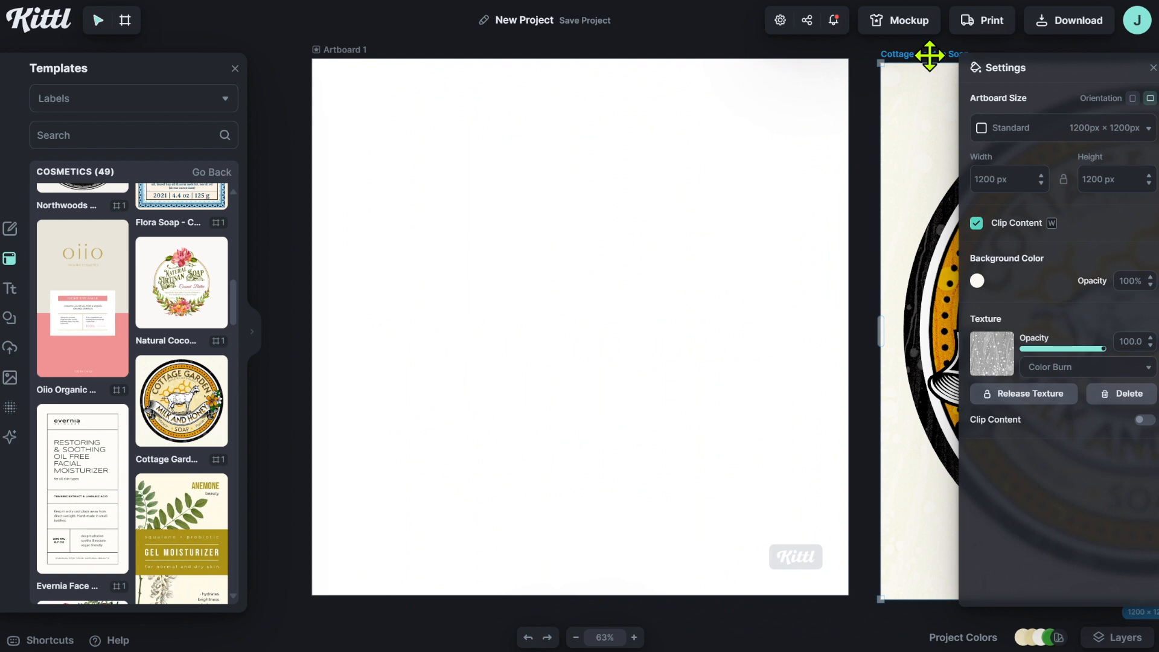
{"action": "left_click", "coordinate": [352, 48]}
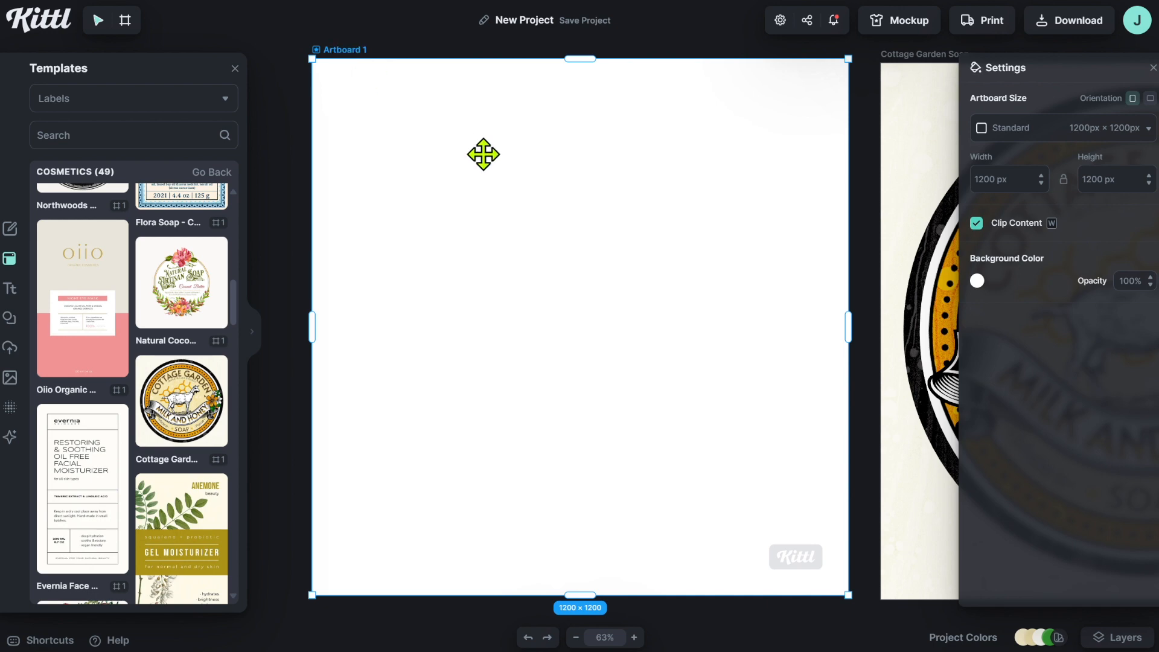
{"action": "key", "text": "space"}
{"action": "left_click_drag", "start_coordinate": [898, 309], "coordinate": [641, 312]}
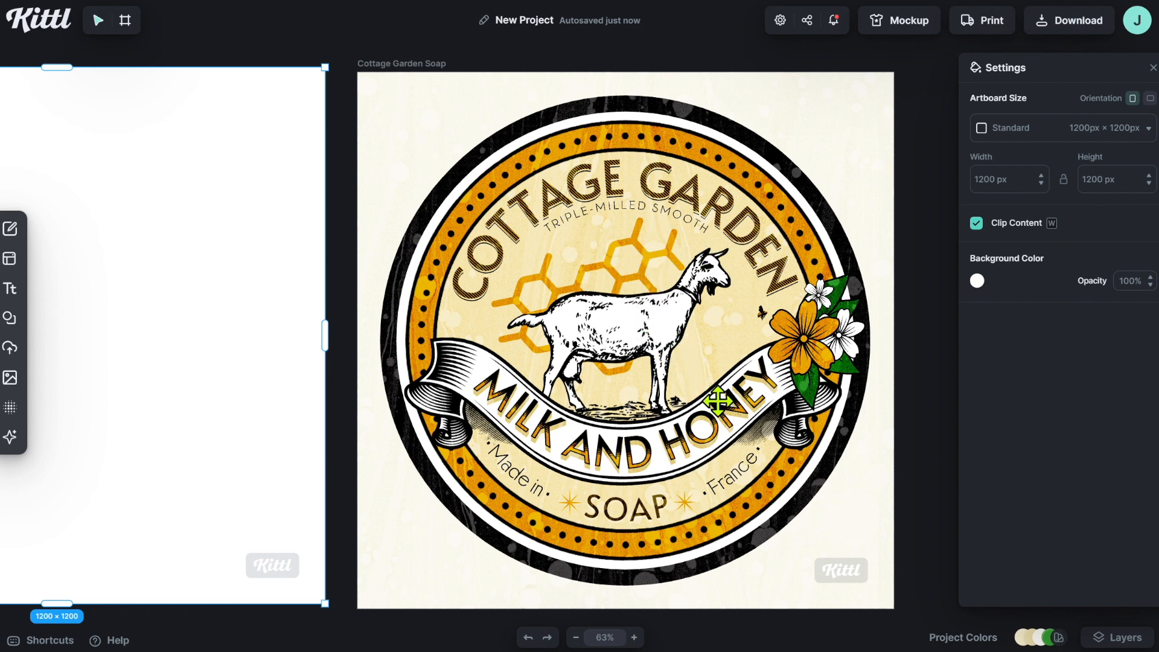
- Replace the banner text "MILK AND HONEY" on the label with "OATMEAL/AVENA"
{"action": "left_click", "coordinate": [741, 398]}
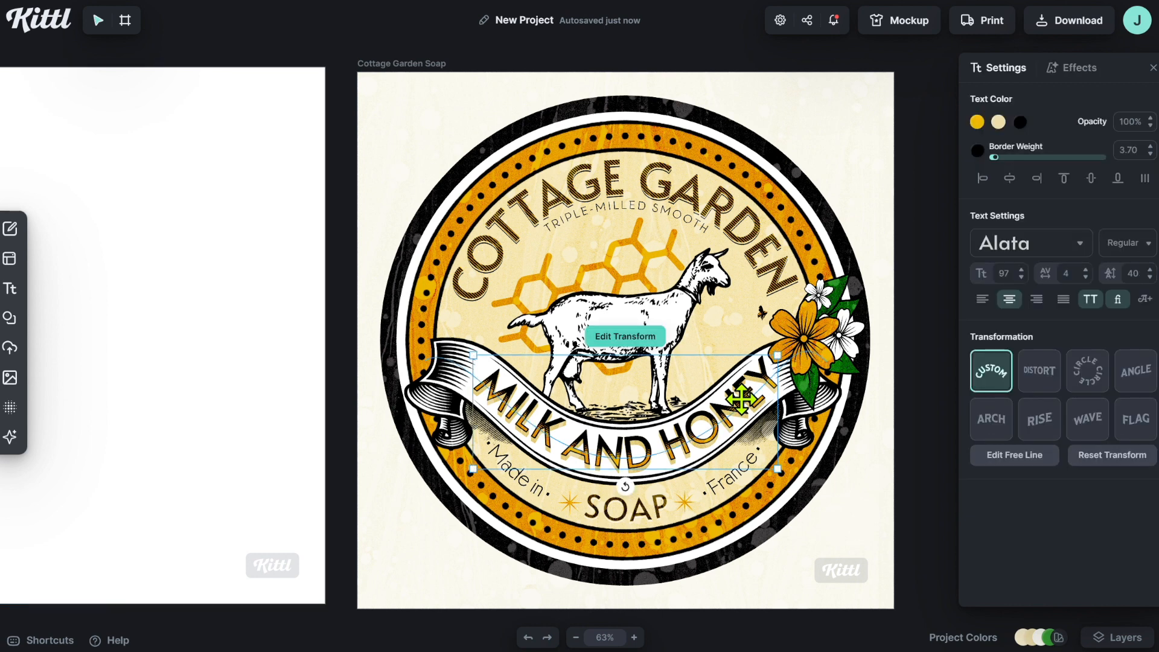
{"action": "double_click", "coordinate": [756, 384]}
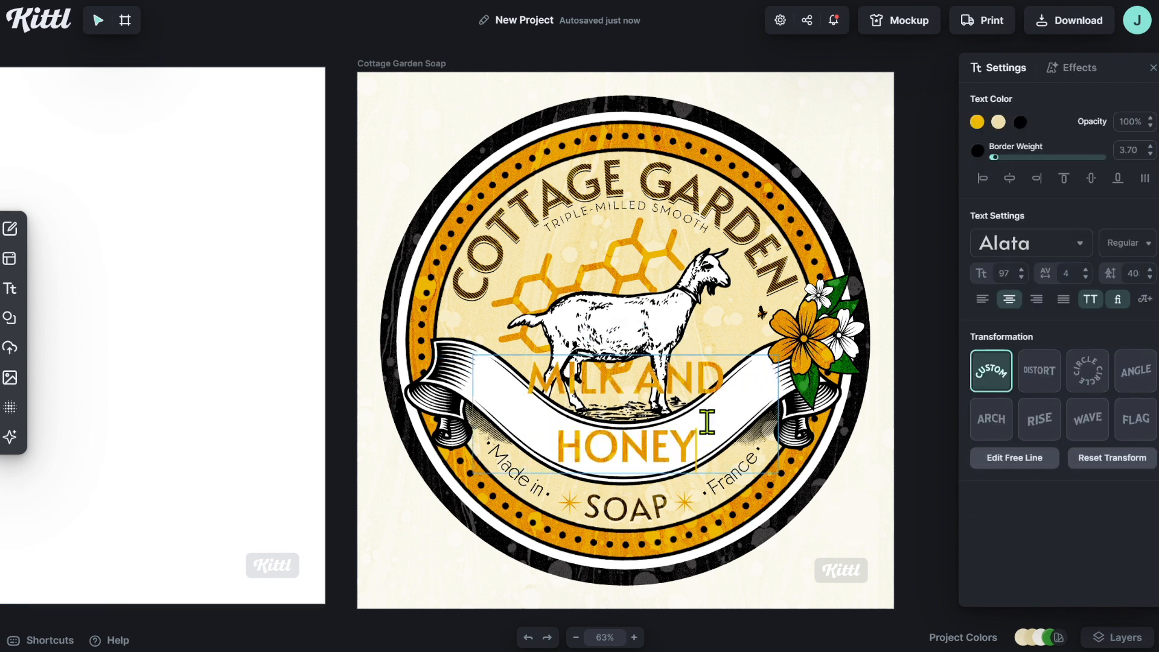
{"action": "key", "text": "BackSpace"}
{"action": "key", "text": "BackSpace"}
{"action": "key", "text": "BackSpace"}
{"action": "key", "text": "BackSpace"}
{"action": "key", "text": "BackSpace"}
{"action": "key", "text": "BackSpace"}
{"action": "key", "text": "BackSpace"}
{"action": "key", "text": "BackSpace"}
{"action": "key", "text": "BackSpace"}
{"action": "key", "text": "BackSpace"}
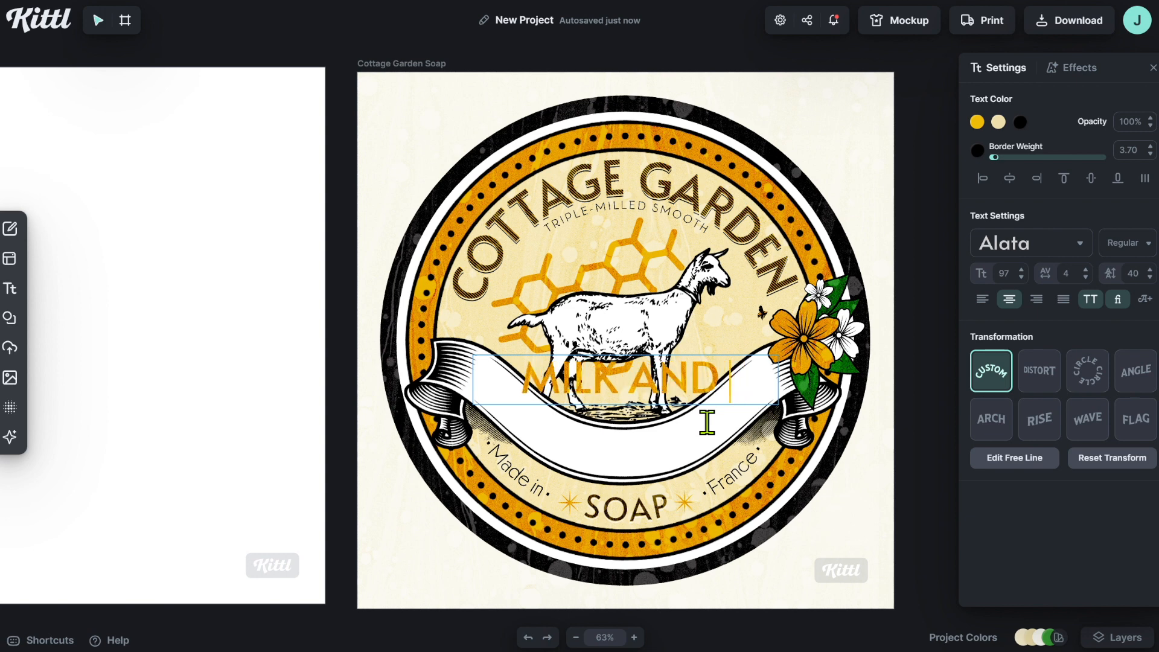
{"action": "key", "text": "BackSpace"}
{"action": "key", "text": "BackSpace"}
{"action": "key", "text": "BackSpace"}
{"action": "key", "text": "BackSpace"}
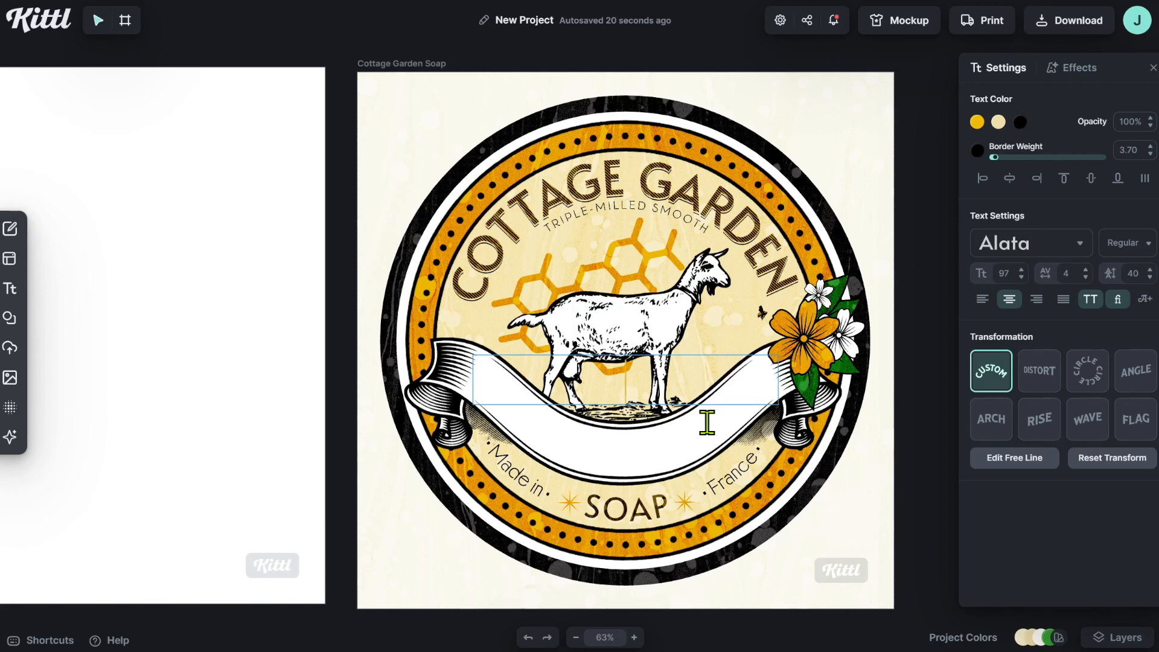
{"action": "key", "text": "Caps_Lock"}
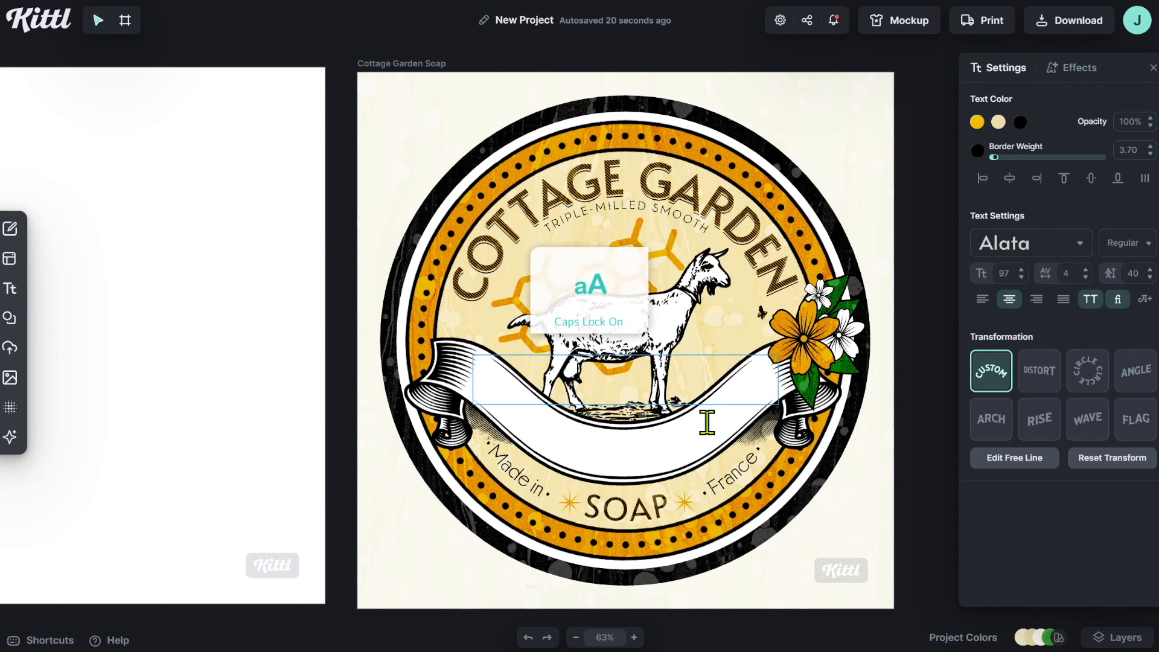
{"action": "type", "text": "OATMEA"}
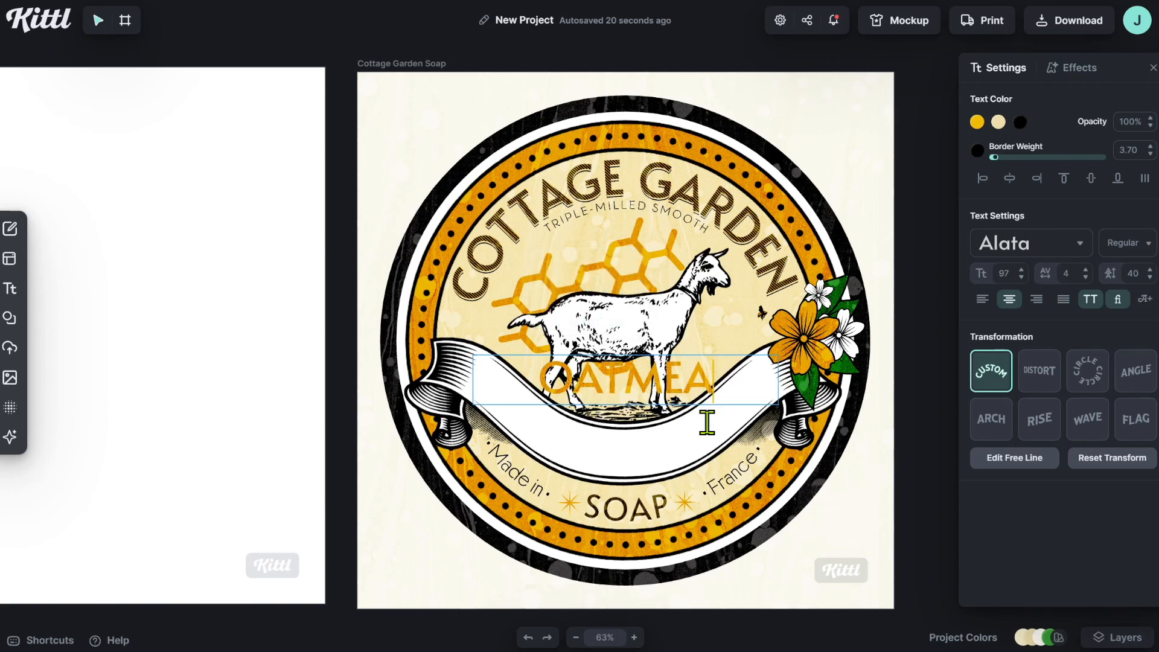
{"action": "type", "text": "L/"}
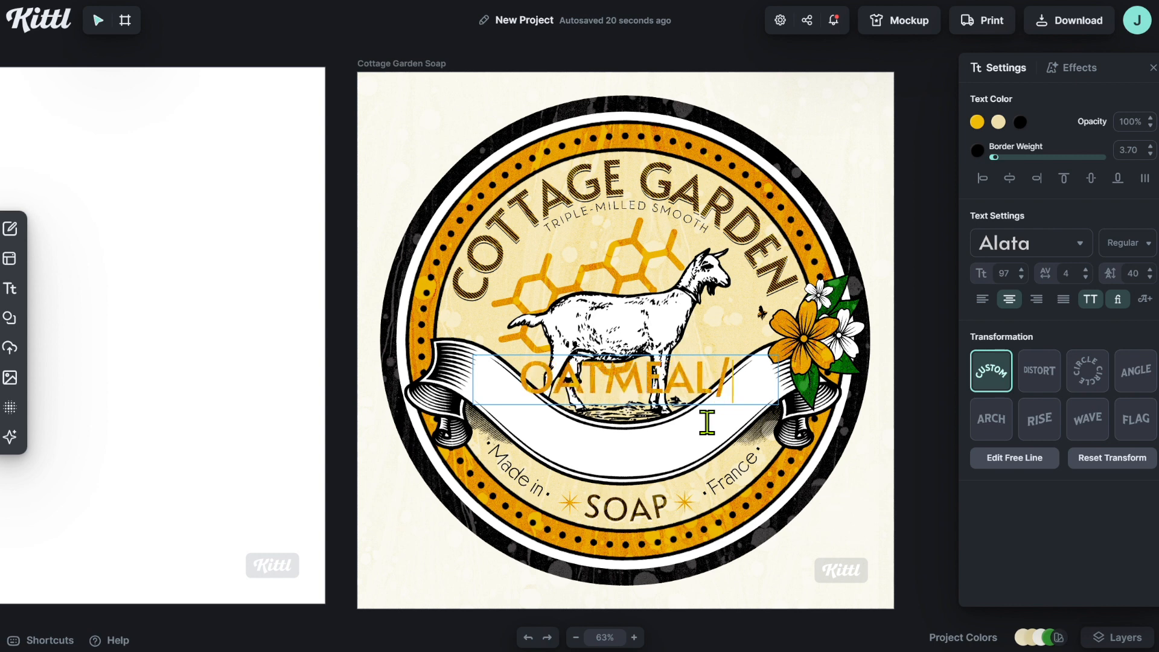
{"action": "type", "text": "AVENA"}
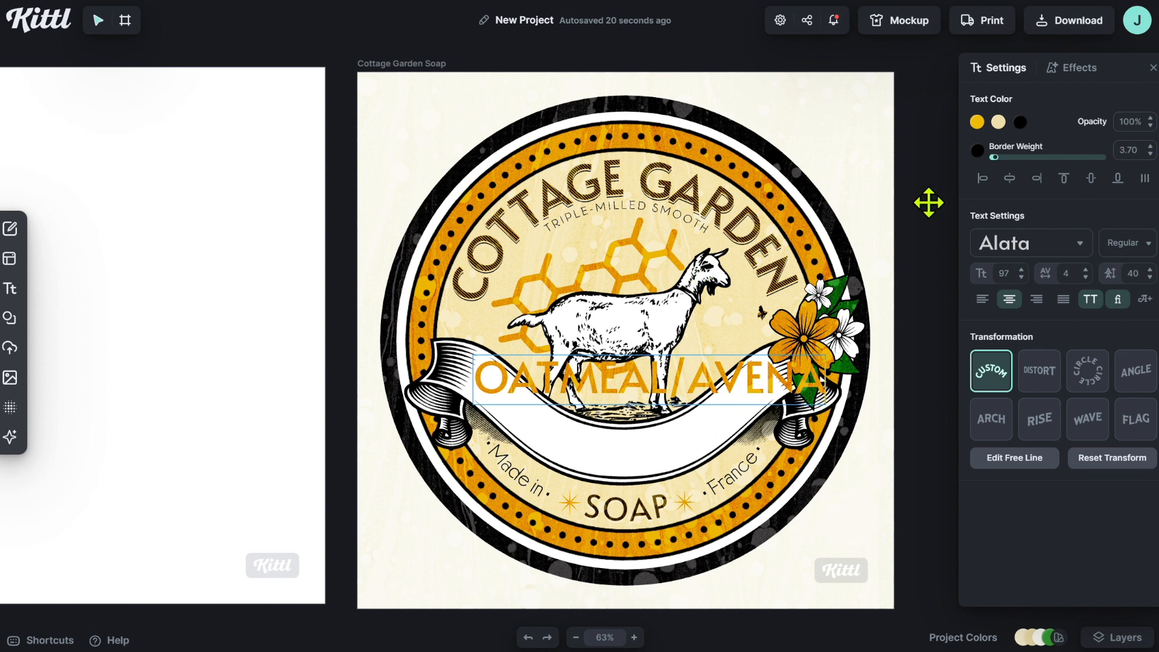
{"action": "key", "text": "Escape"}
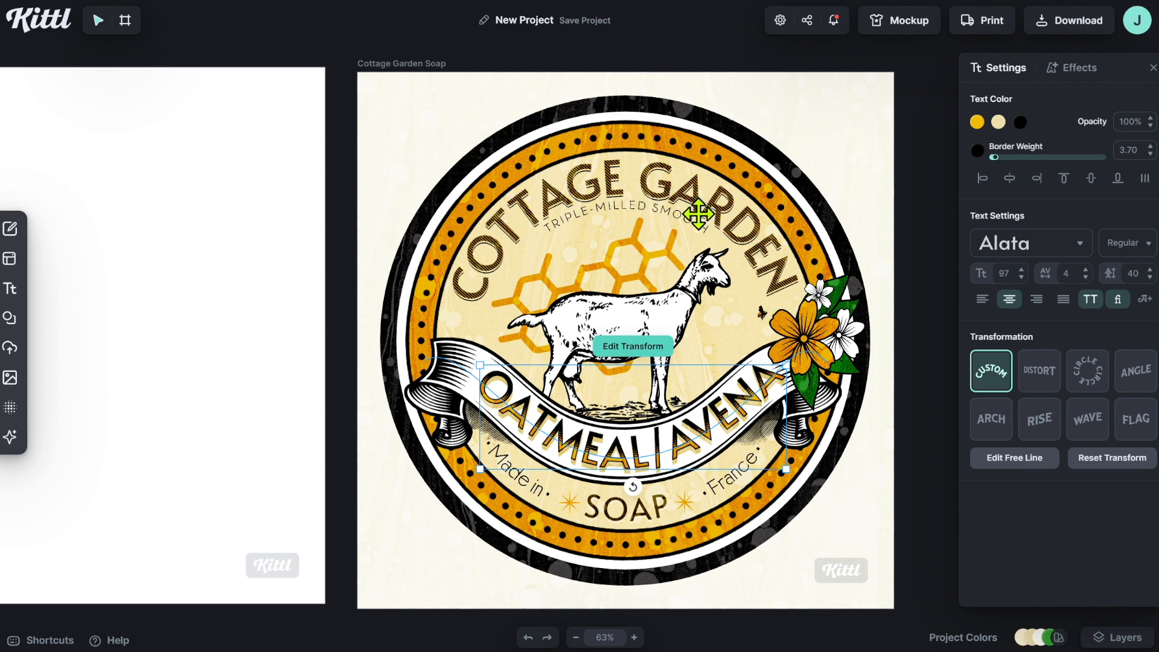
- Replace the curved title "COTTAGE GARDEN" on the label with "J.RABBIT SOAP CO."
{"action": "left_click", "coordinate": [742, 225]}
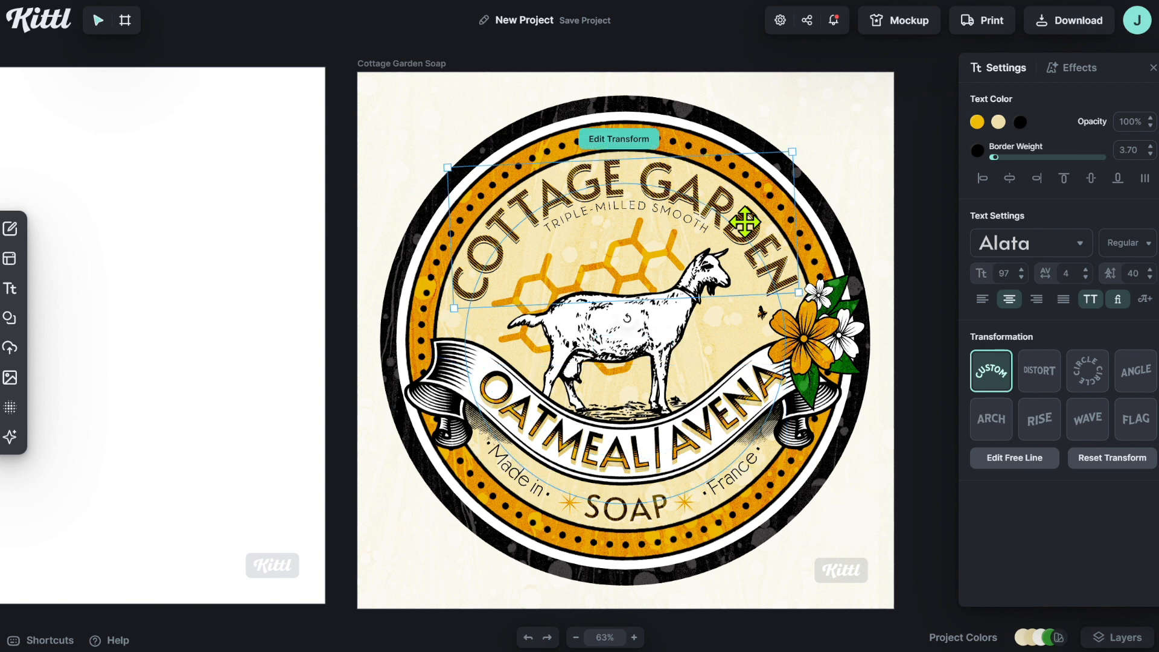
{"action": "double_click", "coordinate": [744, 223]}
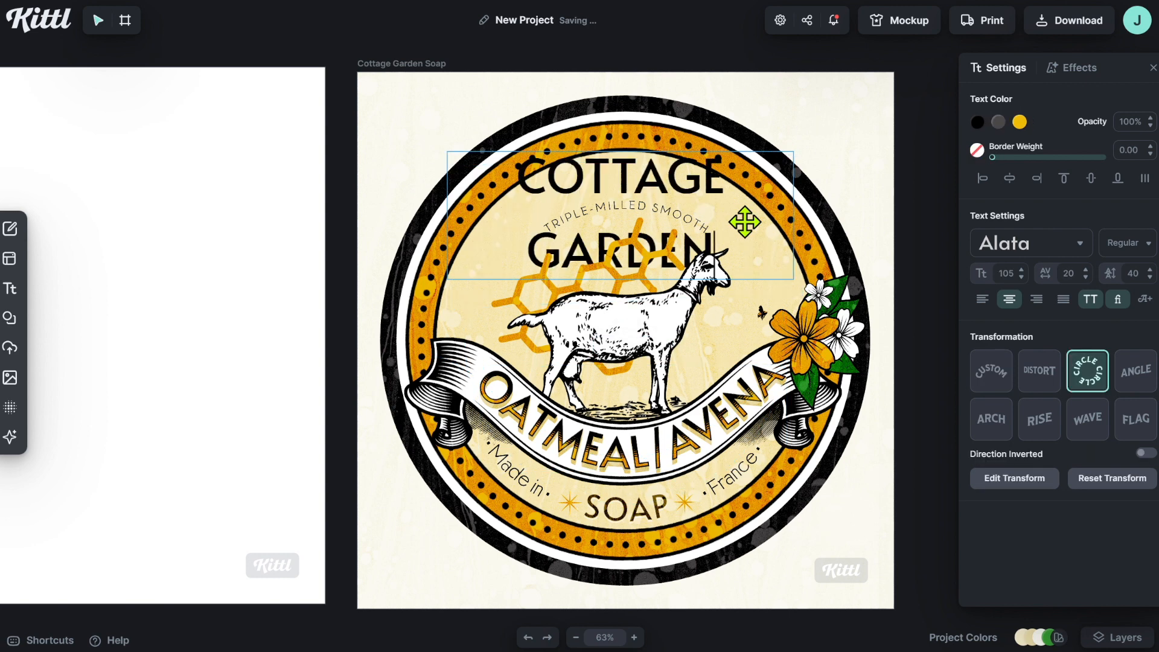
{"action": "key", "text": "BackSpace"}
{"action": "key", "text": "BackSpace"}
{"action": "key", "text": "BackSpace"}
{"action": "key", "text": "BackSpace"}
{"action": "key", "text": "BackSpace"}
{"action": "key", "text": "BackSpace"}
{"action": "key", "text": "BackSpace"}
{"action": "key", "text": "BackSpace"}
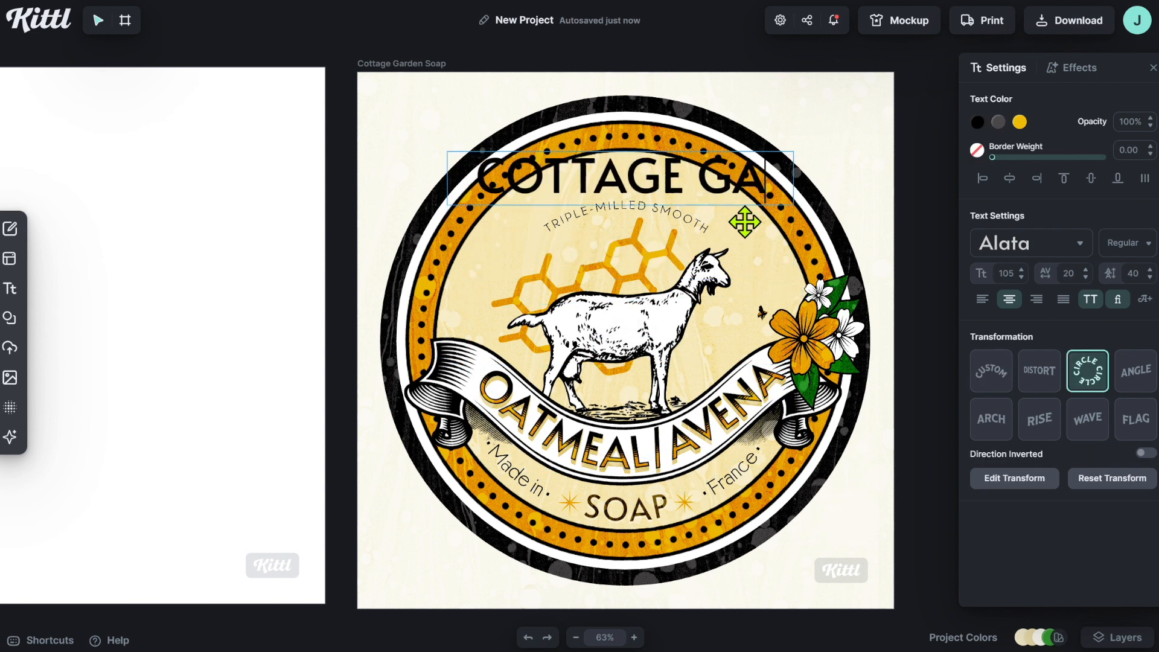
{"action": "key", "text": "BackSpace"}
{"action": "key", "text": "BackSpace"}
{"action": "key", "text": "BackSpace"}
{"action": "key", "text": "BackSpace"}
{"action": "key", "text": "BackSpace"}
{"action": "key", "text": "BackSpace"}
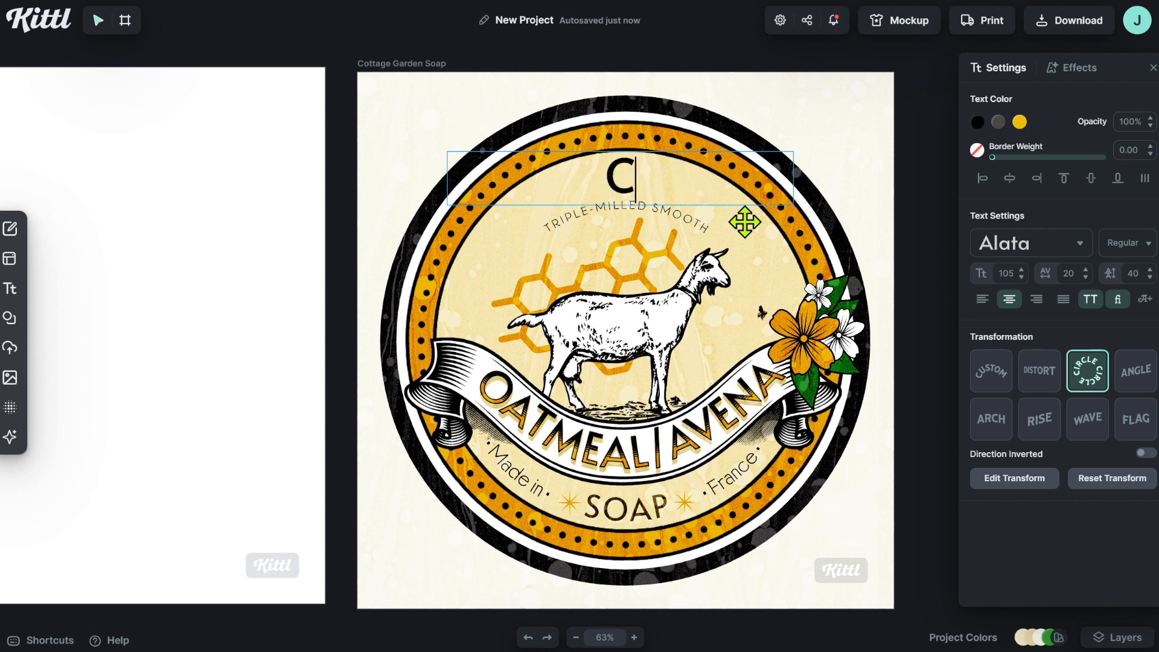
{"action": "type", "text": "J.R"}
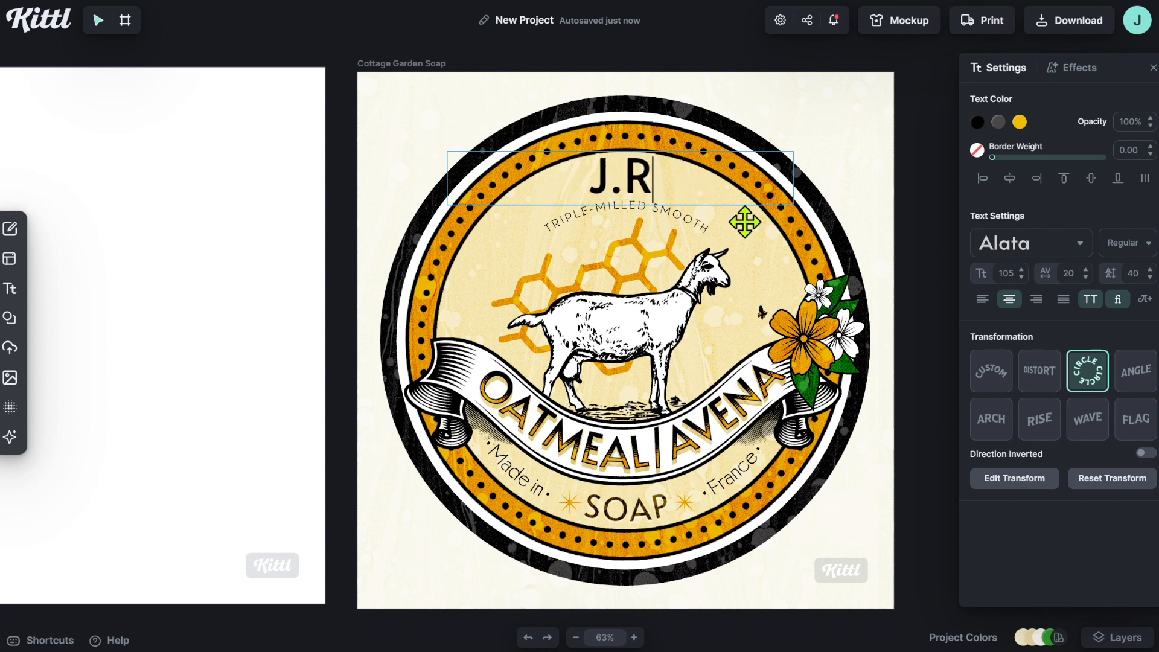
{"action": "type", "text": "ABBIT"}
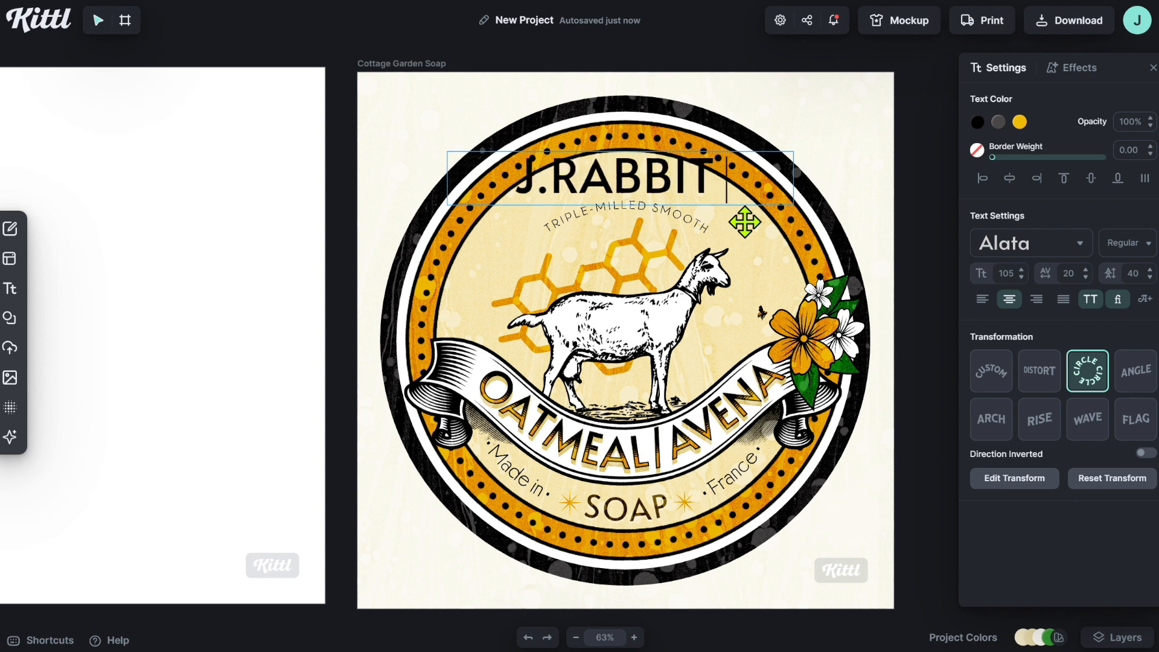
{"action": "type", "text": " SOAP"}
{"action": "key", "text": "Return"}
{"action": "type", "text": "CO"}
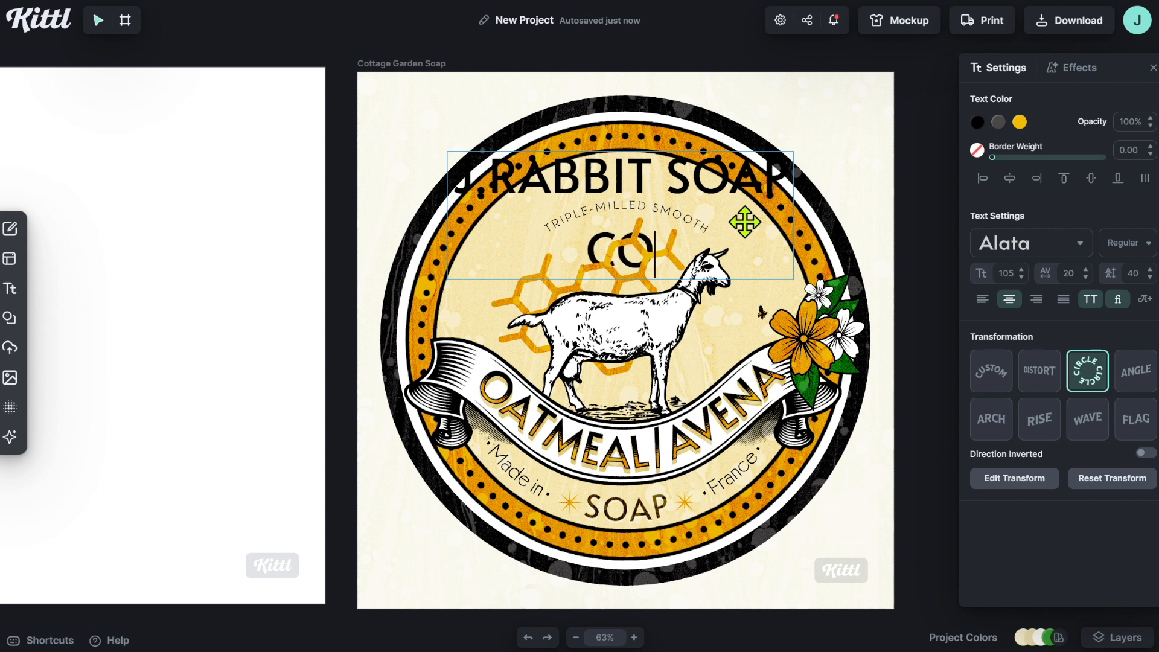
{"action": "type", "text": "."}
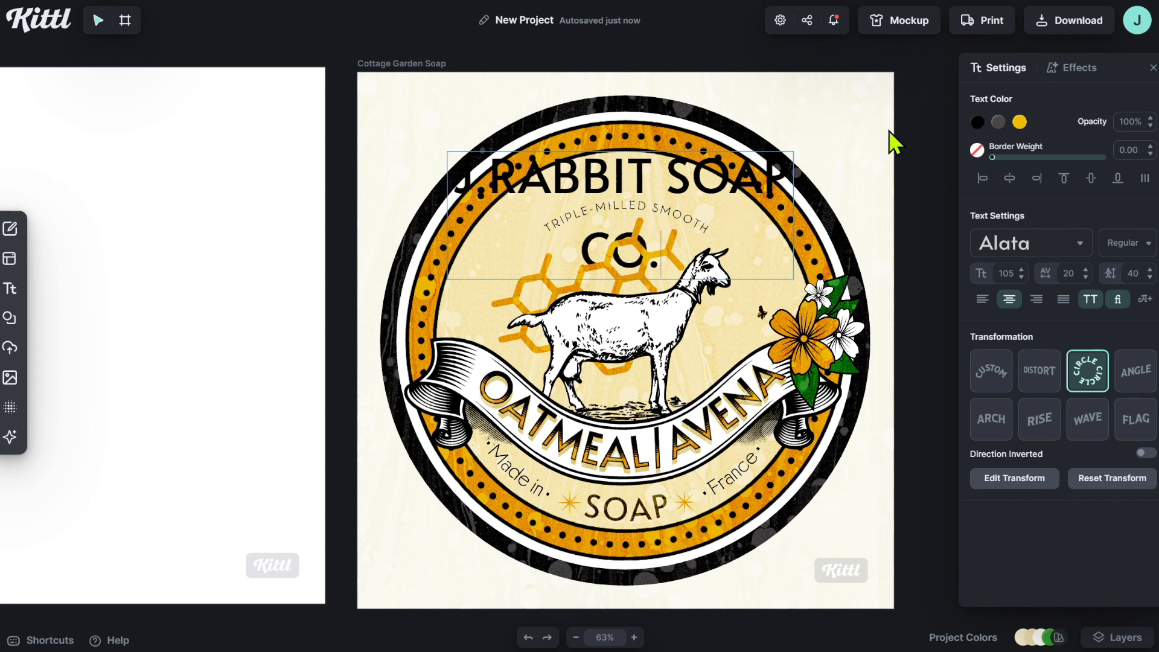
{"action": "key", "text": "Escape"}
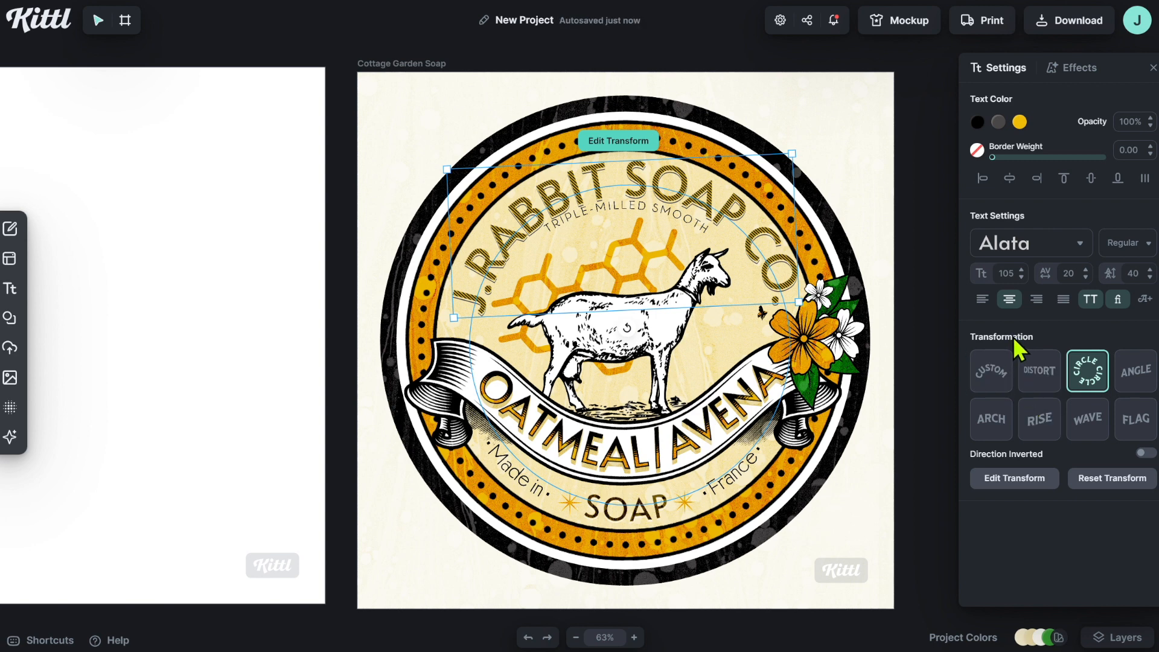
- Remove the Circle transformation from the title text, reapply it and deselect the text
{"action": "left_click", "coordinate": [1086, 380]}
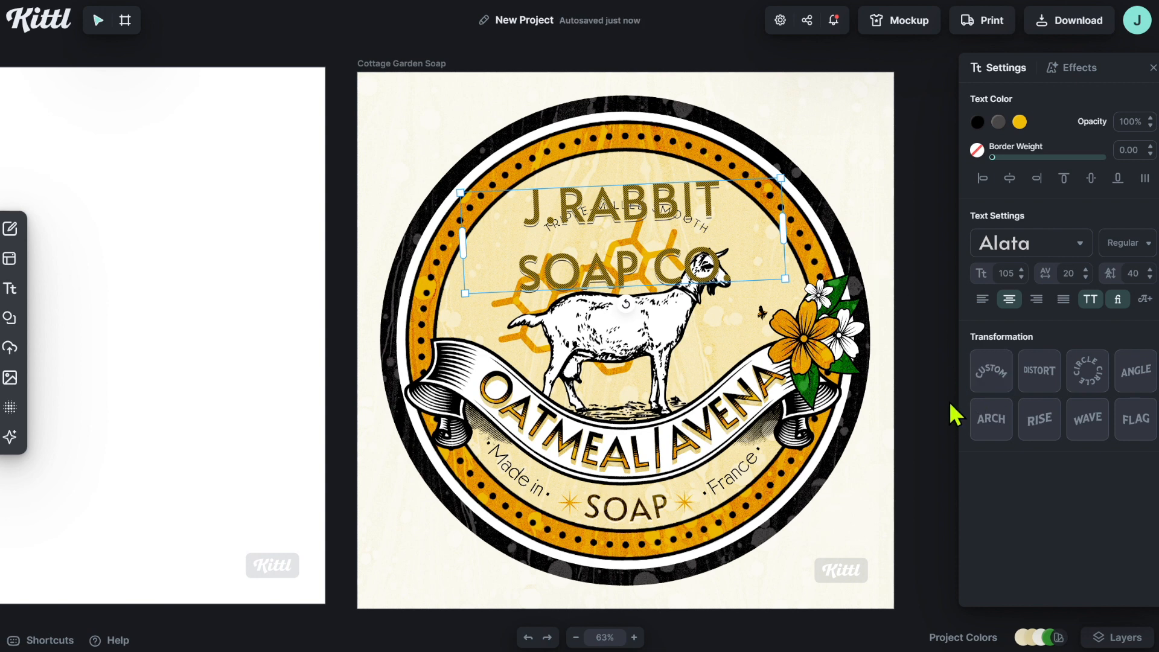
{"action": "left_click", "coordinate": [1087, 370]}
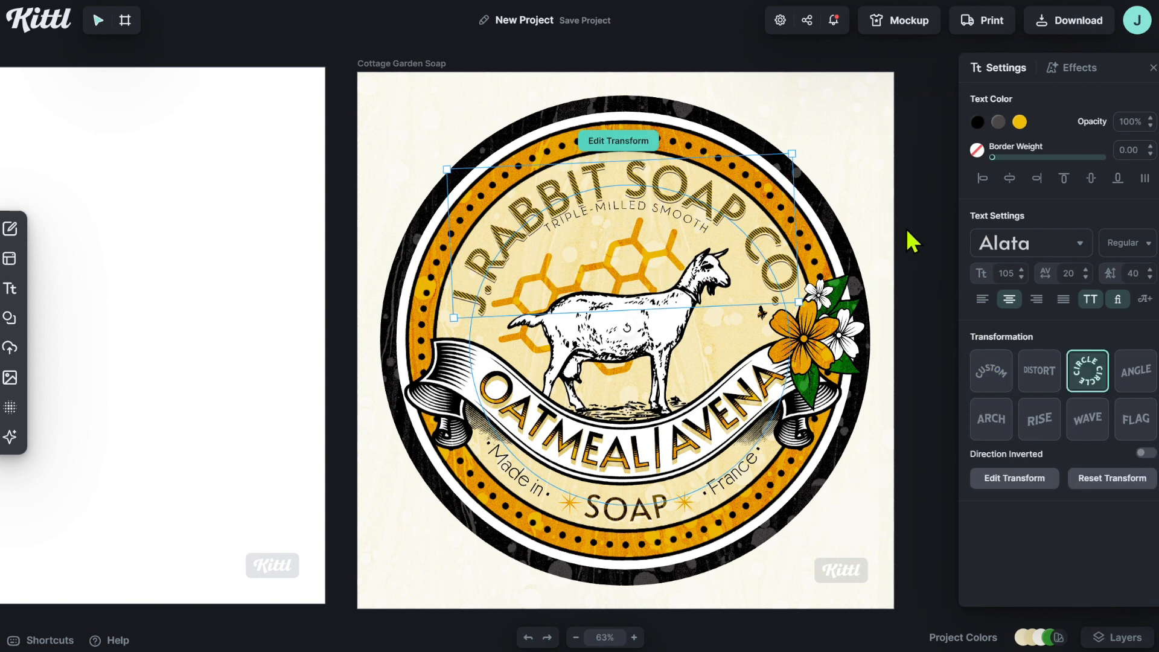
{"action": "left_click", "coordinate": [883, 218]}
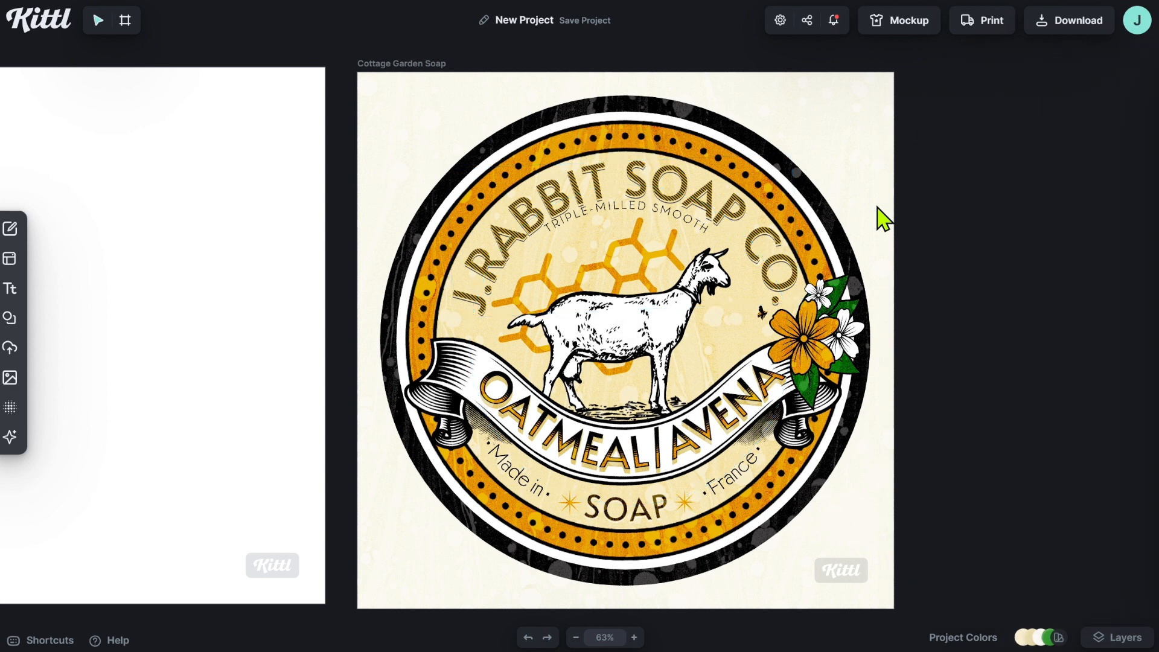
- Change "France" to "USA" in the curved "Made in" text beneath the banner
{"action": "left_click", "coordinate": [734, 475]}
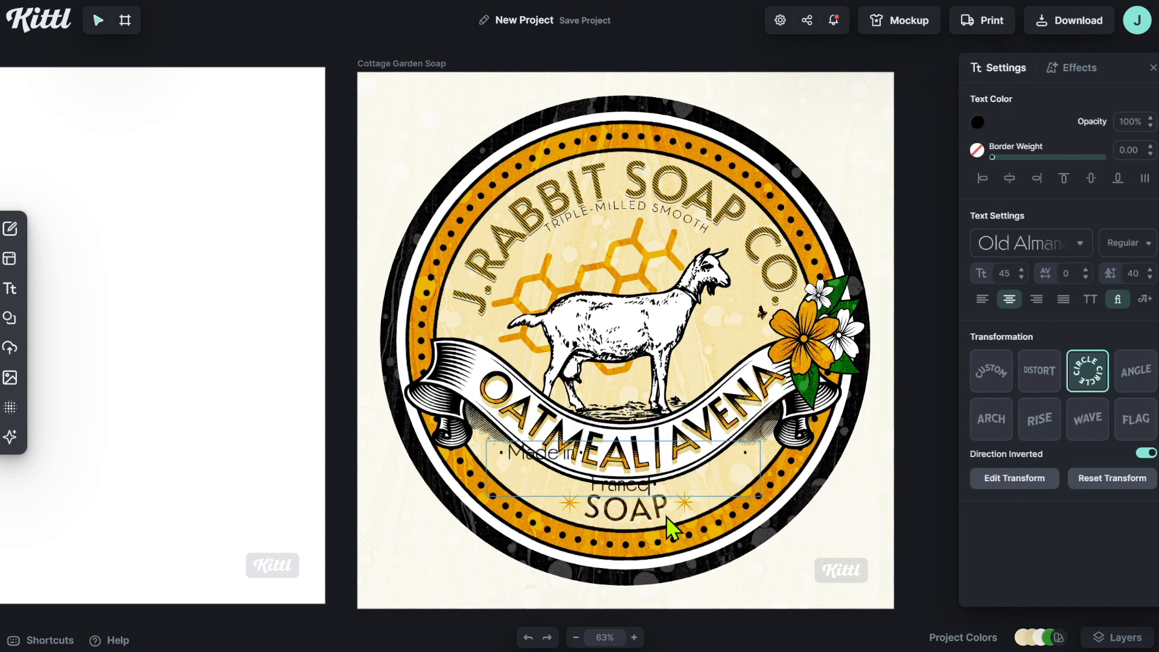
{"action": "key", "text": "BackSpace"}
{"action": "key", "text": "BackSpace"}
{"action": "key", "text": "BackSpace"}
{"action": "key", "text": "BackSpace"}
{"action": "key", "text": "BackSpace"}
{"action": "key", "text": "BackSpace"}
{"action": "key", "text": "BackSpace"}
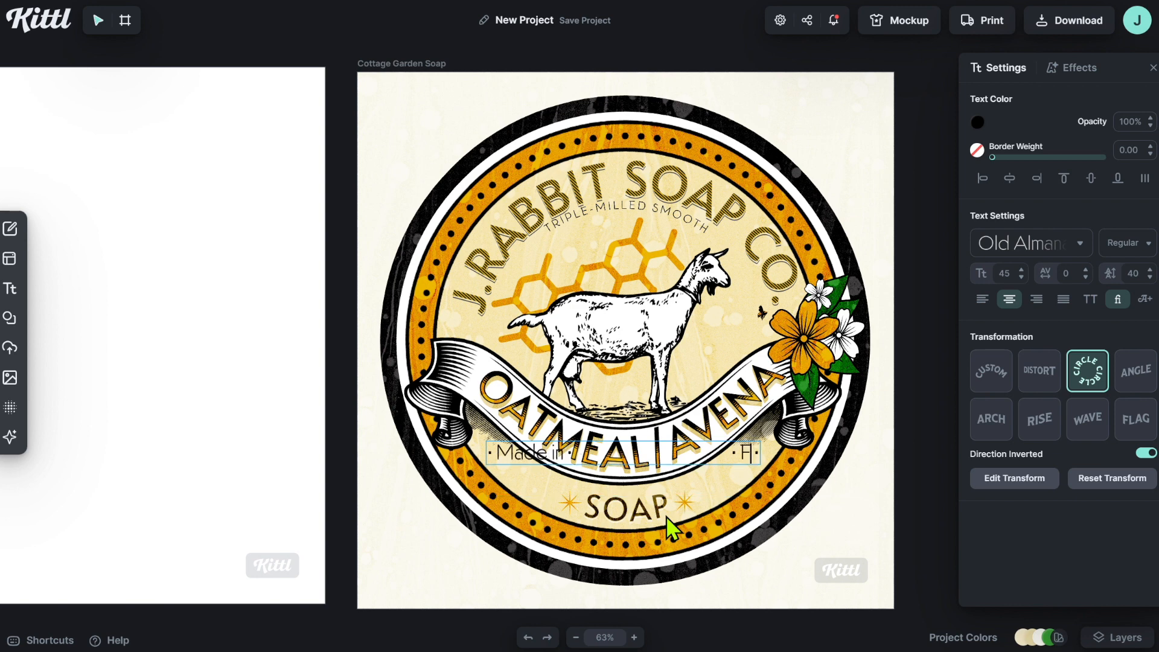
{"action": "key", "text": "Return"}
{"action": "type", "text": "USA"}
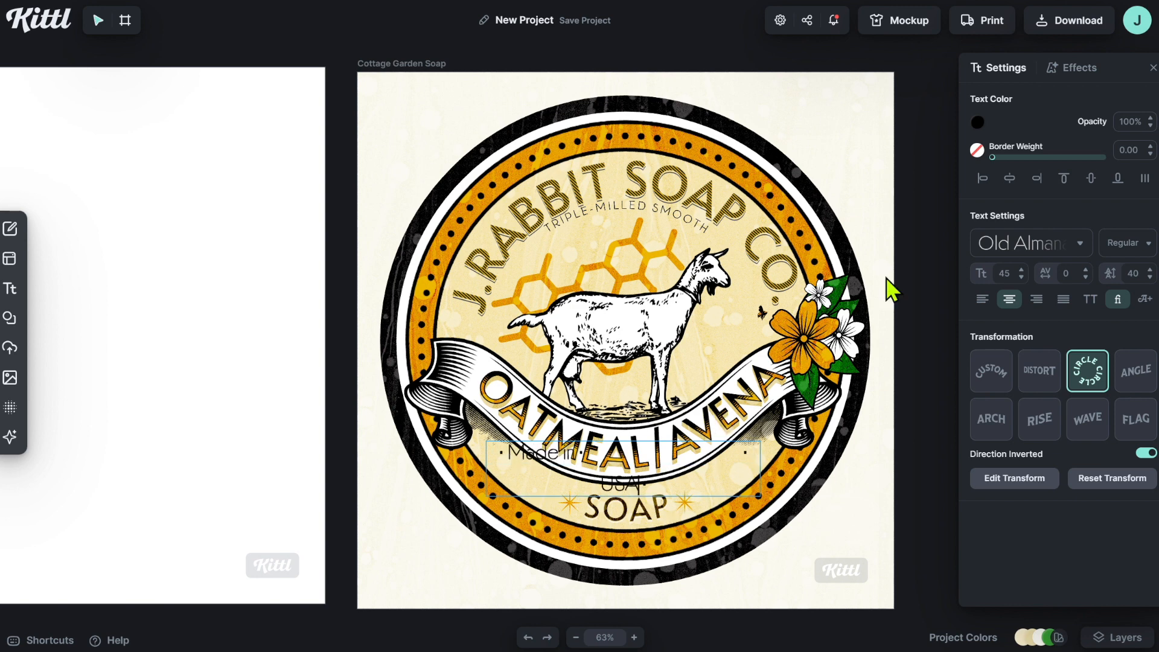
{"action": "key", "text": "Escape"}
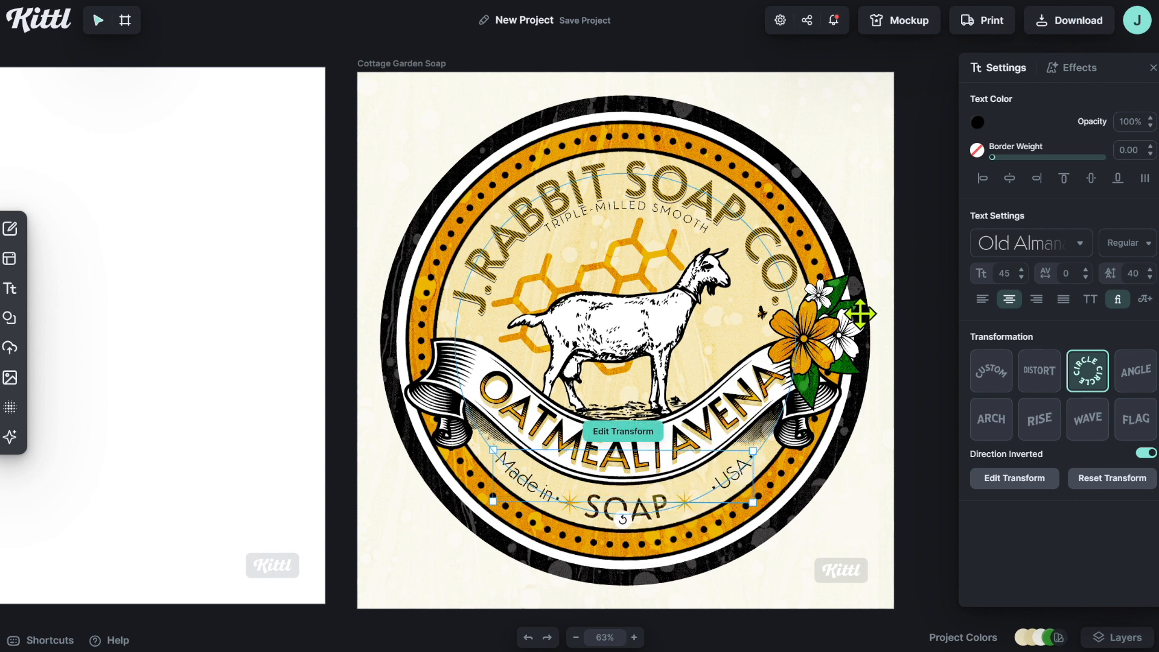
- Delete the goat illustration and the honeycomb group from the centre of the label
{"action": "left_click", "coordinate": [635, 314]}
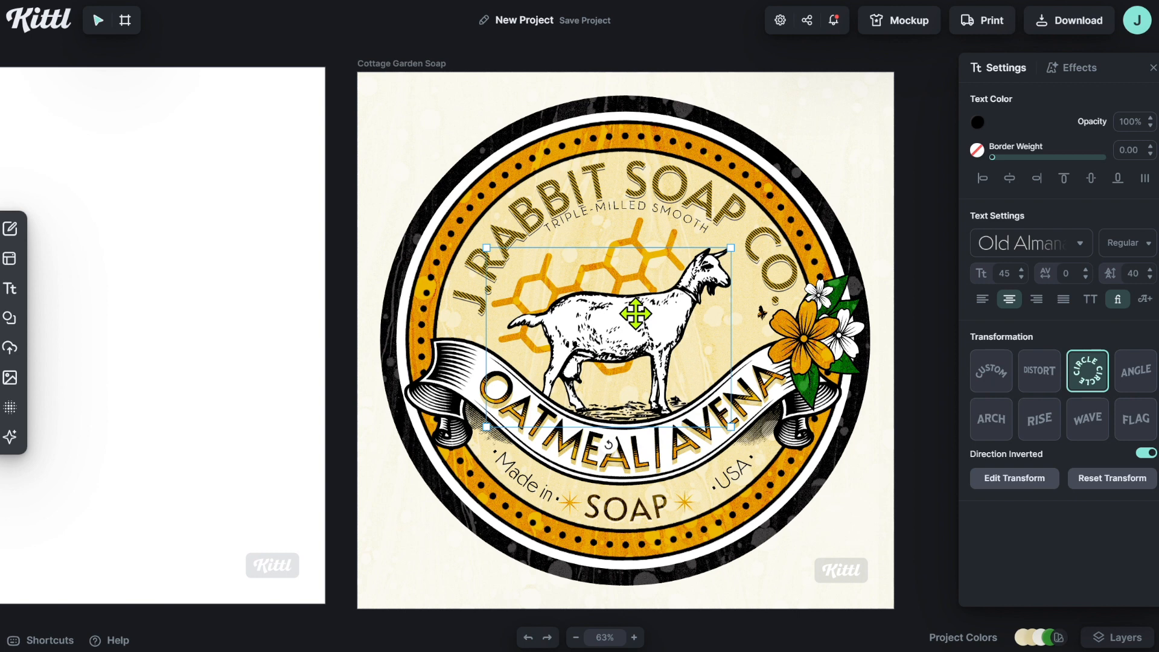
{"action": "key", "text": "Delete"}
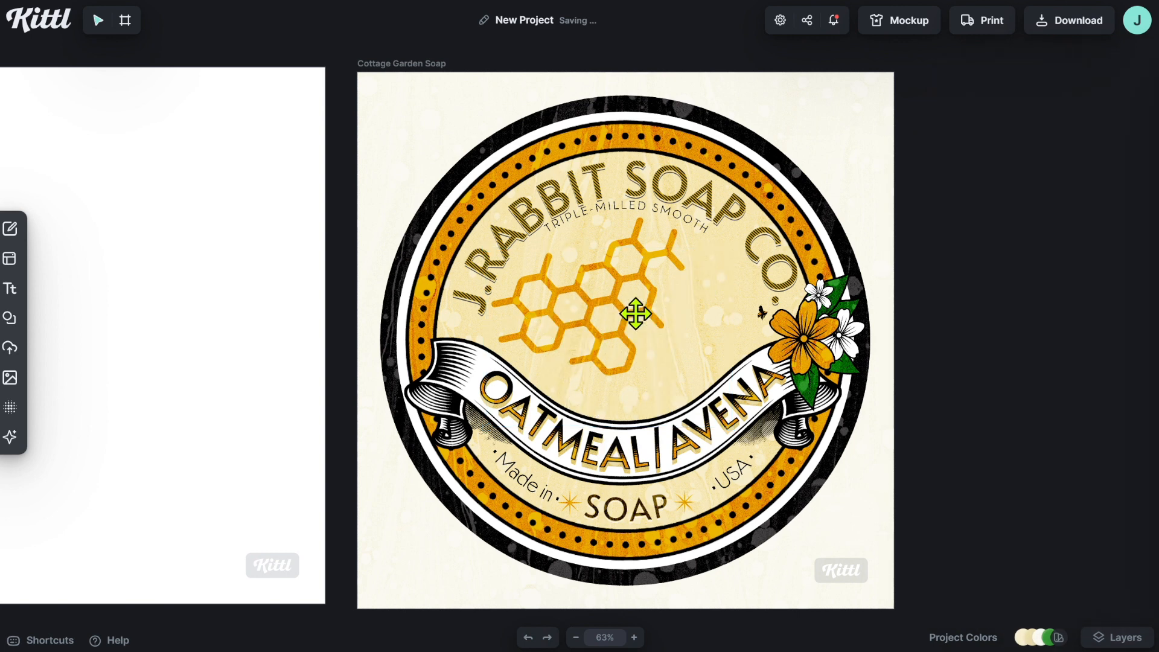
{"action": "left_click", "coordinate": [635, 313]}
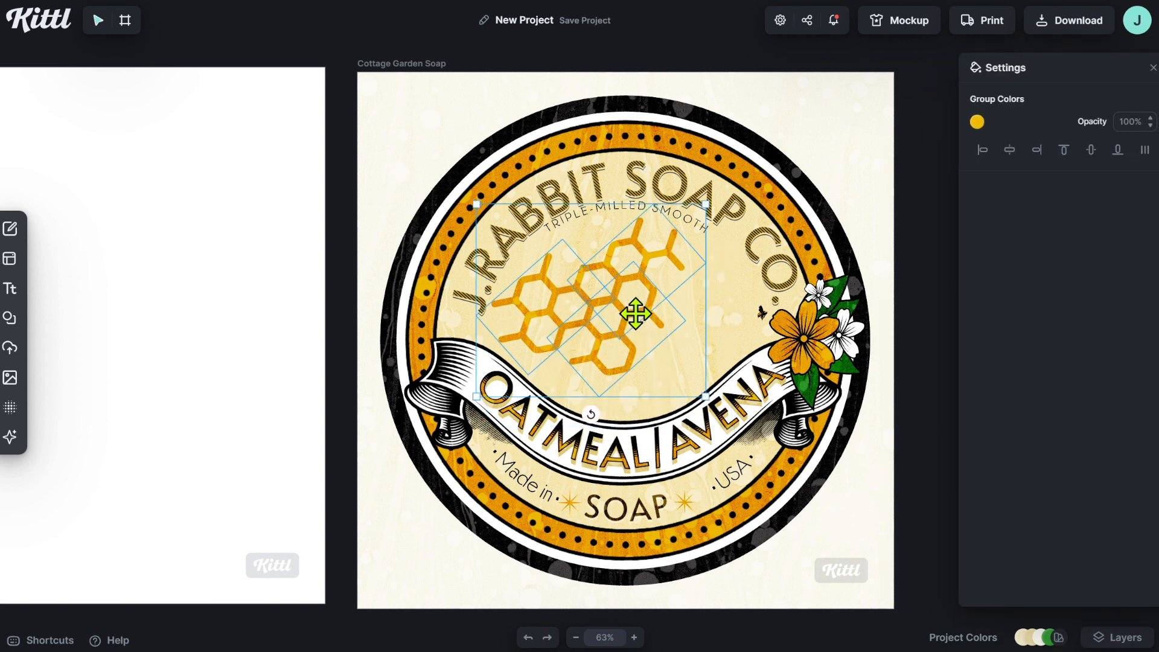
{"action": "key", "text": "Delete"}
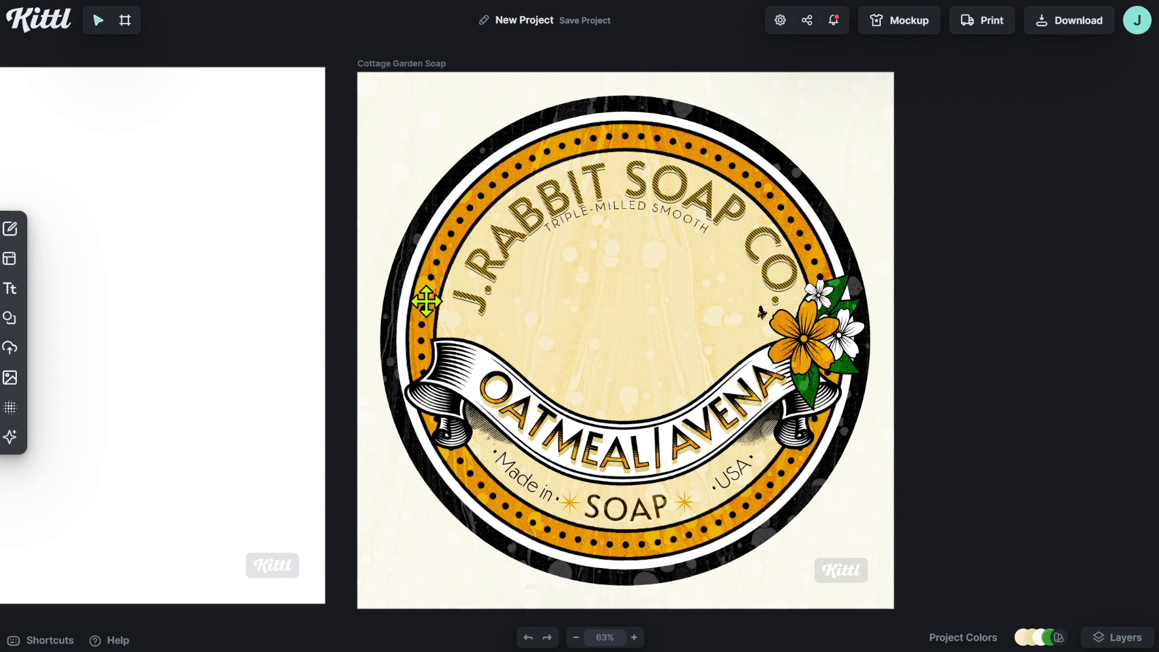
- Search the elements library for "RABBIT"
{"action": "mouse_move", "coordinate": [13, 293]}
{"action": "left_click", "coordinate": [41, 330]}
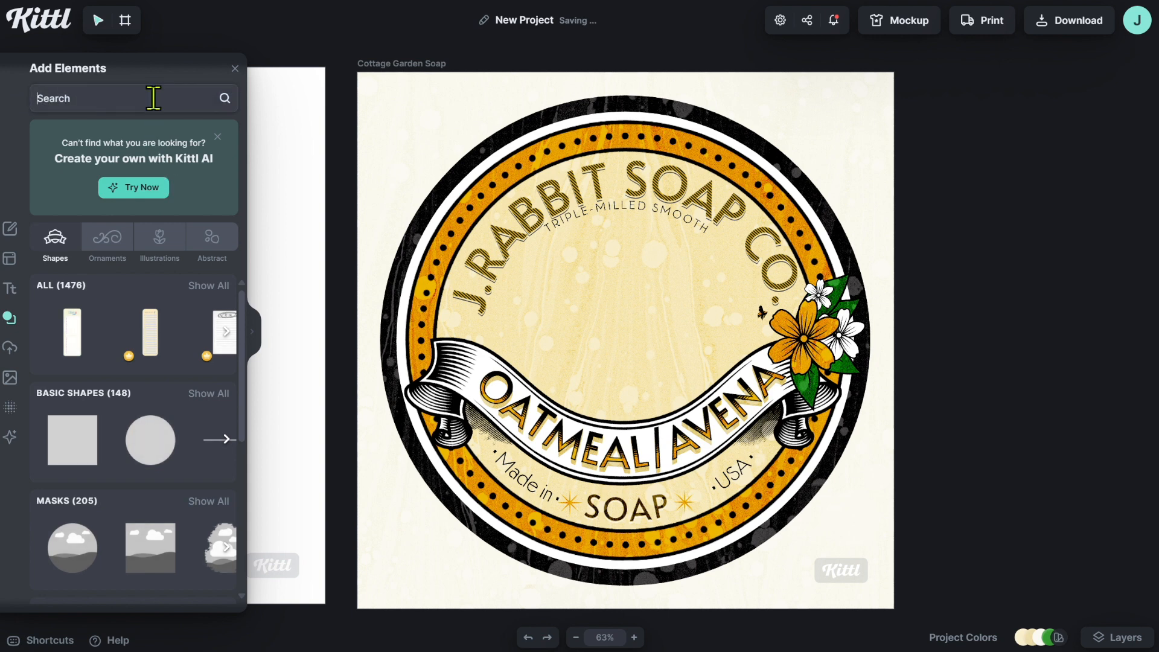
{"action": "left_click", "coordinate": [153, 98]}
{"action": "type", "text": "RABBIT"}
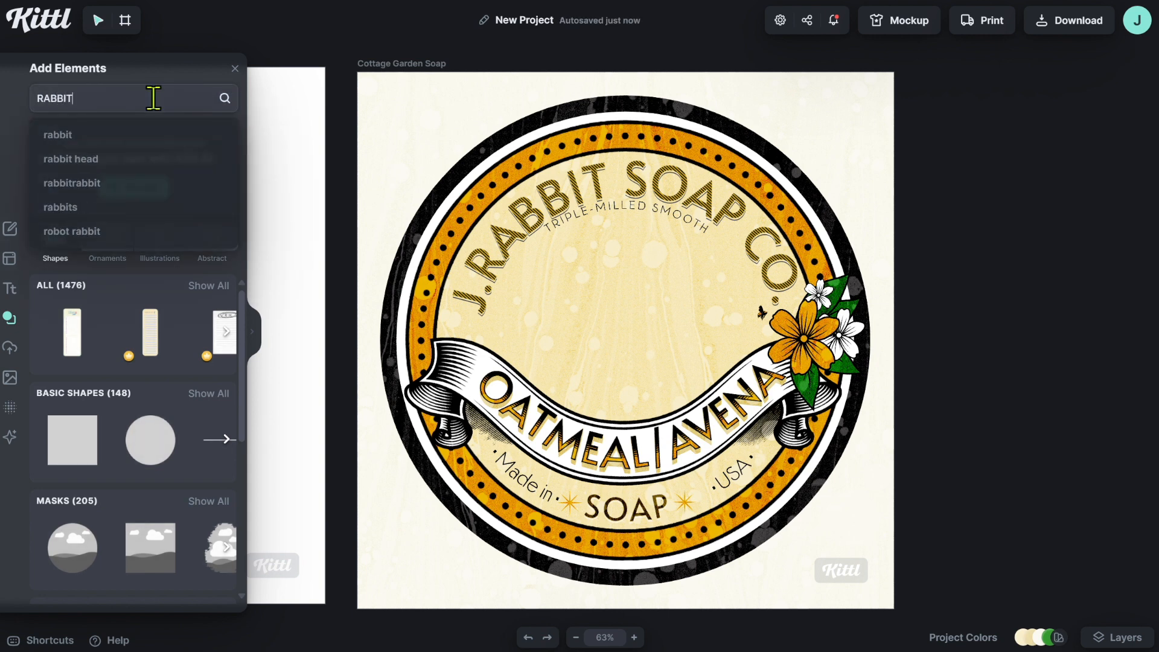
{"action": "key", "text": "Return"}
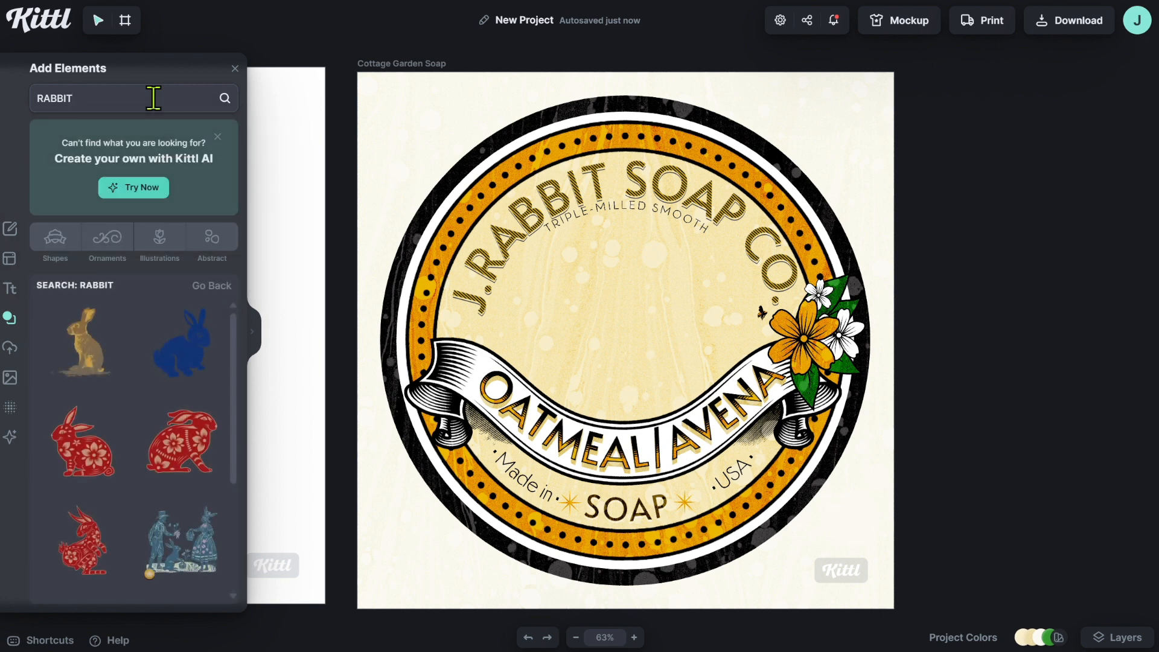
{"action": "key", "text": "Caps_Lock"}
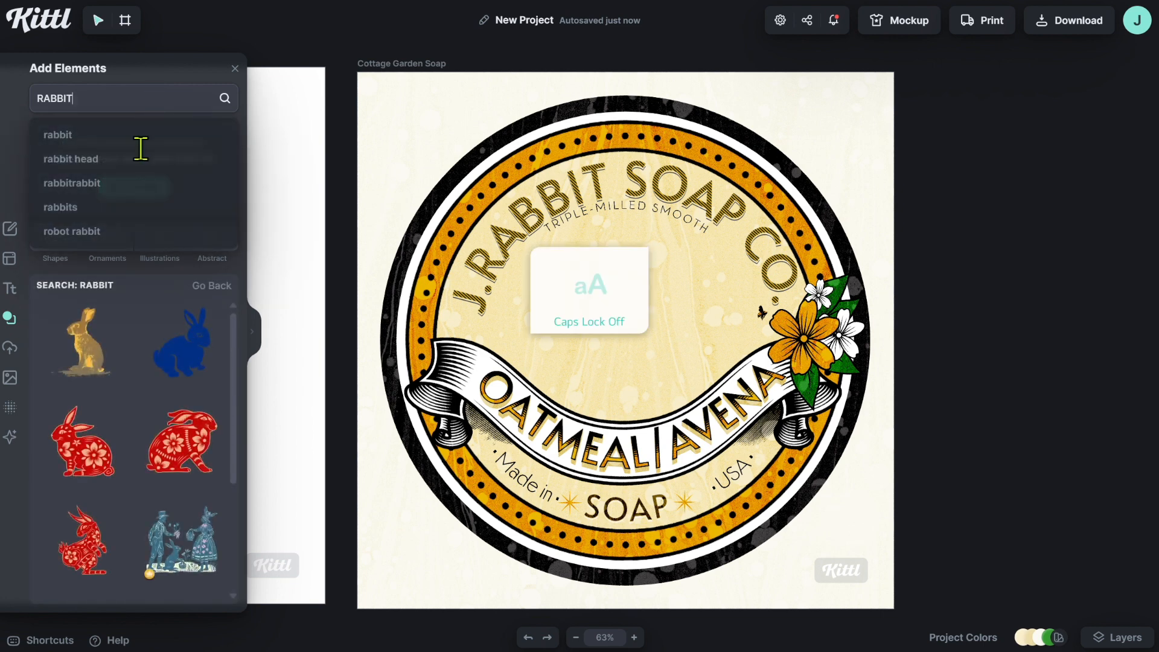
- Look through the rabbit graphics and add the golden-brown sitting rabbit illustration to the label
{"action": "scroll", "coordinate": [135, 396], "scroll_direction": "down", "scroll_amount": 3}
{"action": "scroll", "coordinate": [135, 395], "scroll_direction": "down", "scroll_amount": 5}
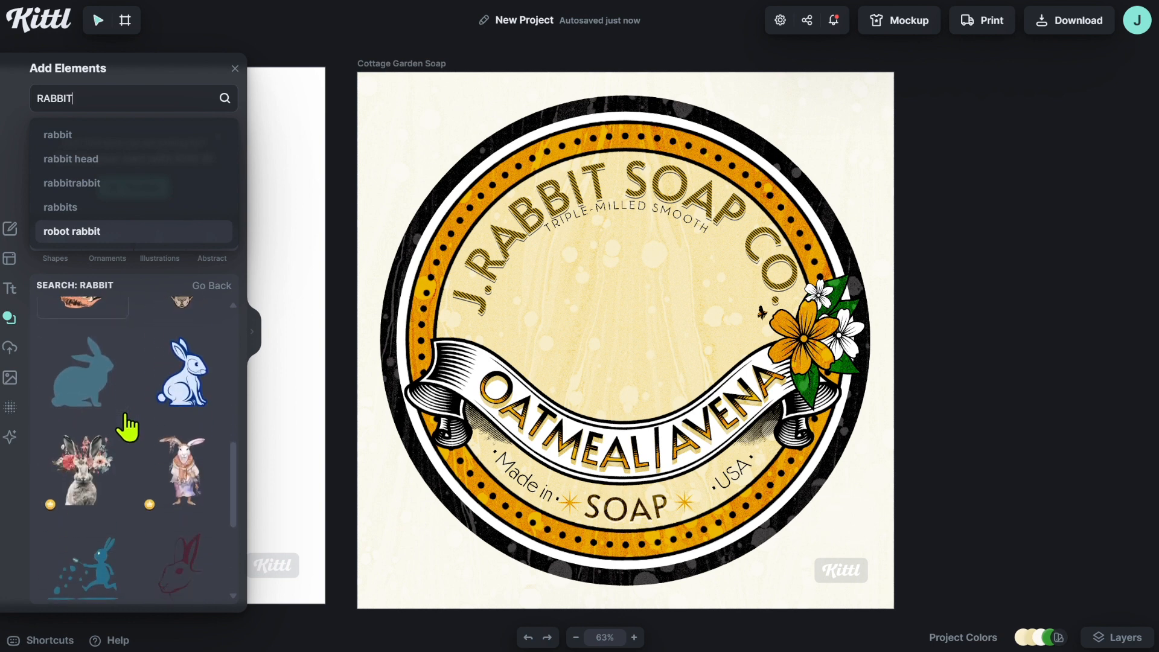
{"action": "scroll", "coordinate": [126, 428], "scroll_direction": "down", "scroll_amount": 1}
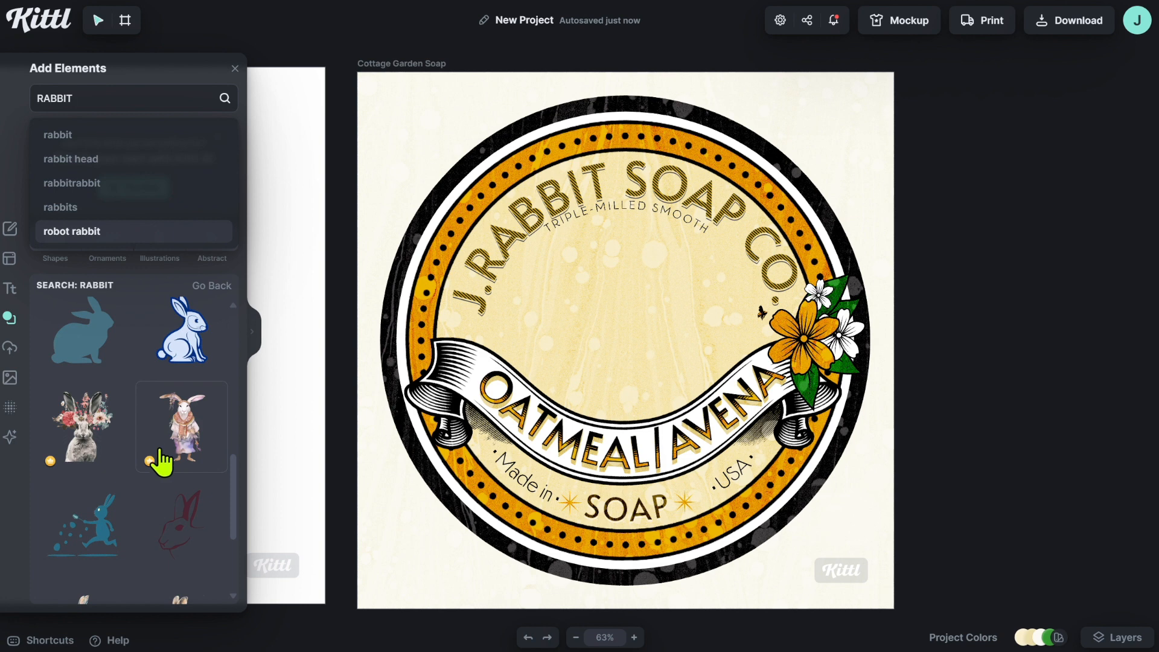
{"action": "scroll", "coordinate": [157, 465], "scroll_direction": "up", "scroll_amount": 4}
{"action": "scroll", "coordinate": [169, 452], "scroll_direction": "up", "scroll_amount": 6}
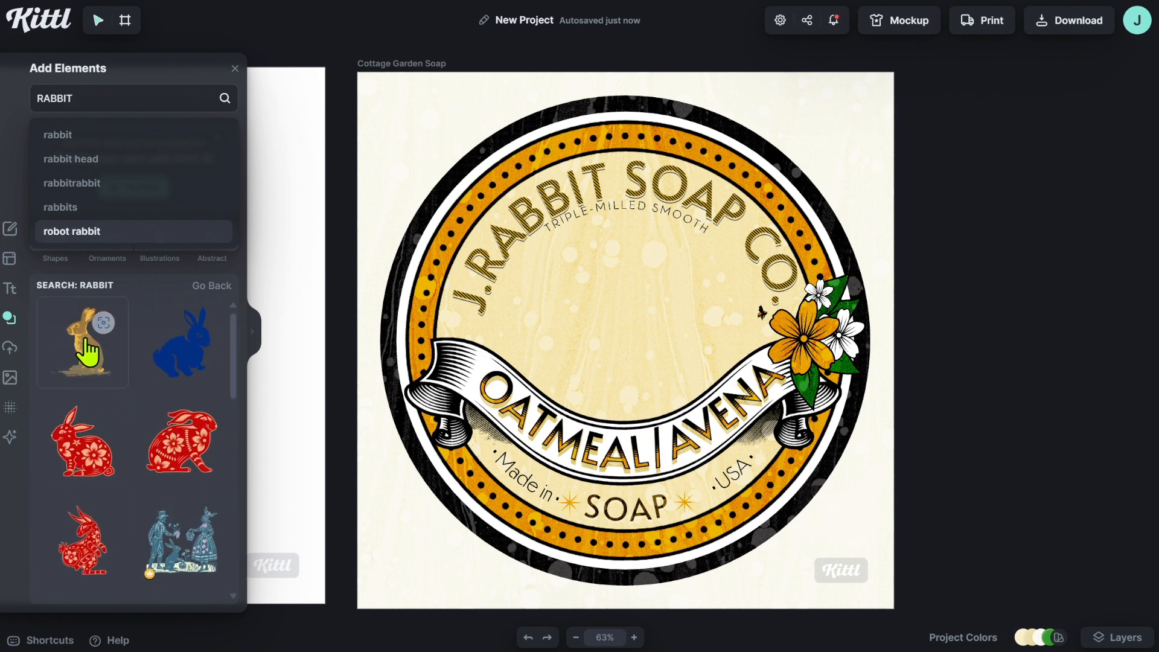
{"action": "left_click", "coordinate": [89, 350]}
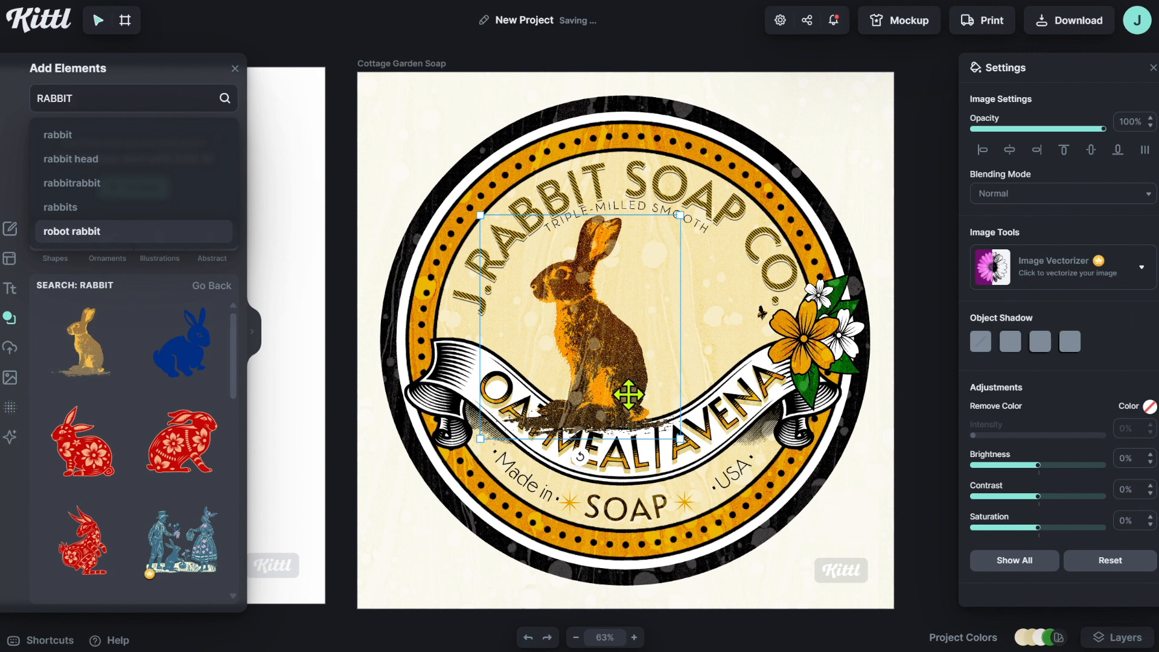
- Position the rabbit in the middle of the label, between the title text and the banner
{"action": "left_click_drag", "start_coordinate": [597, 355], "coordinate": [632, 362]}
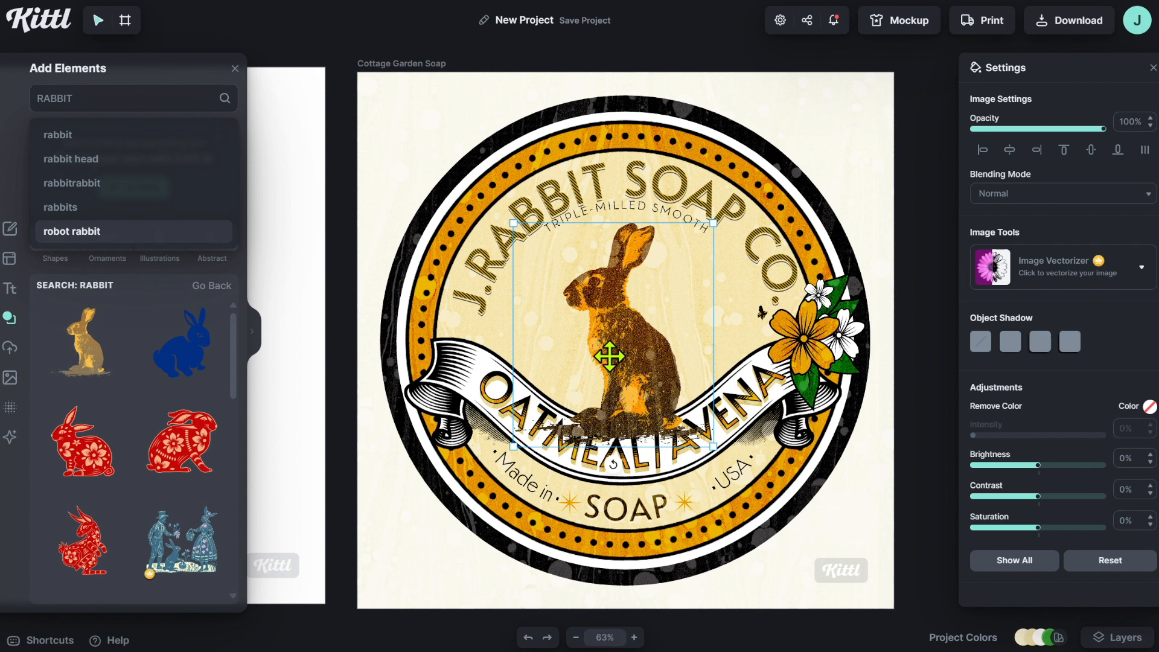
{"action": "right_click", "coordinate": [616, 347]}
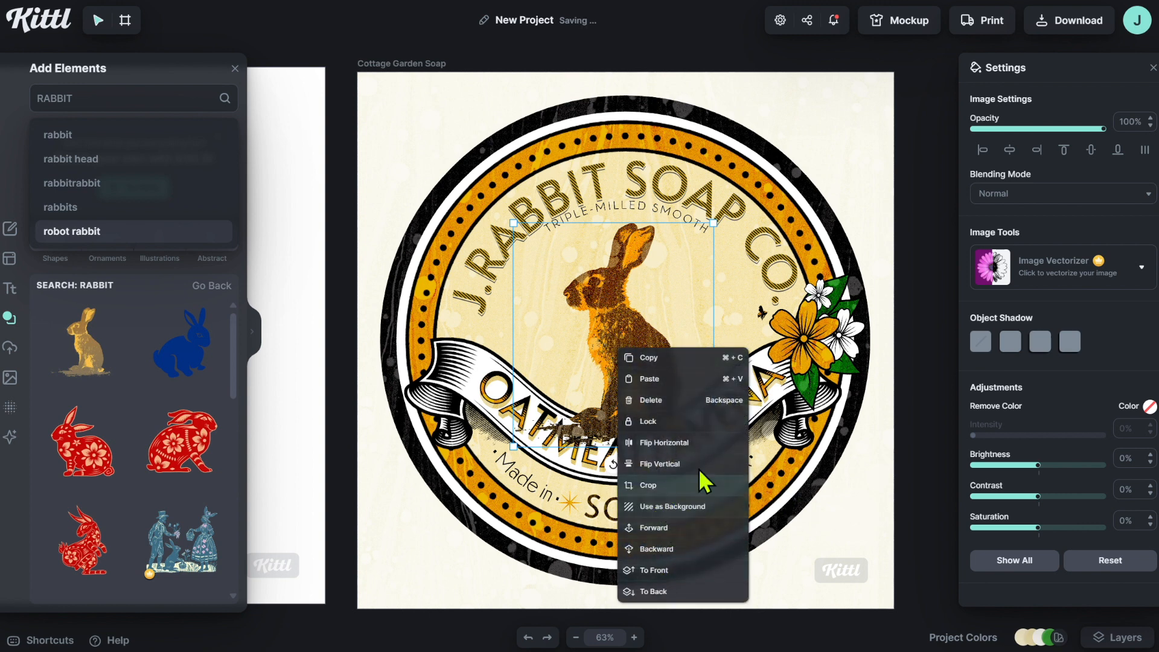
{"action": "left_click", "coordinate": [861, 172]}
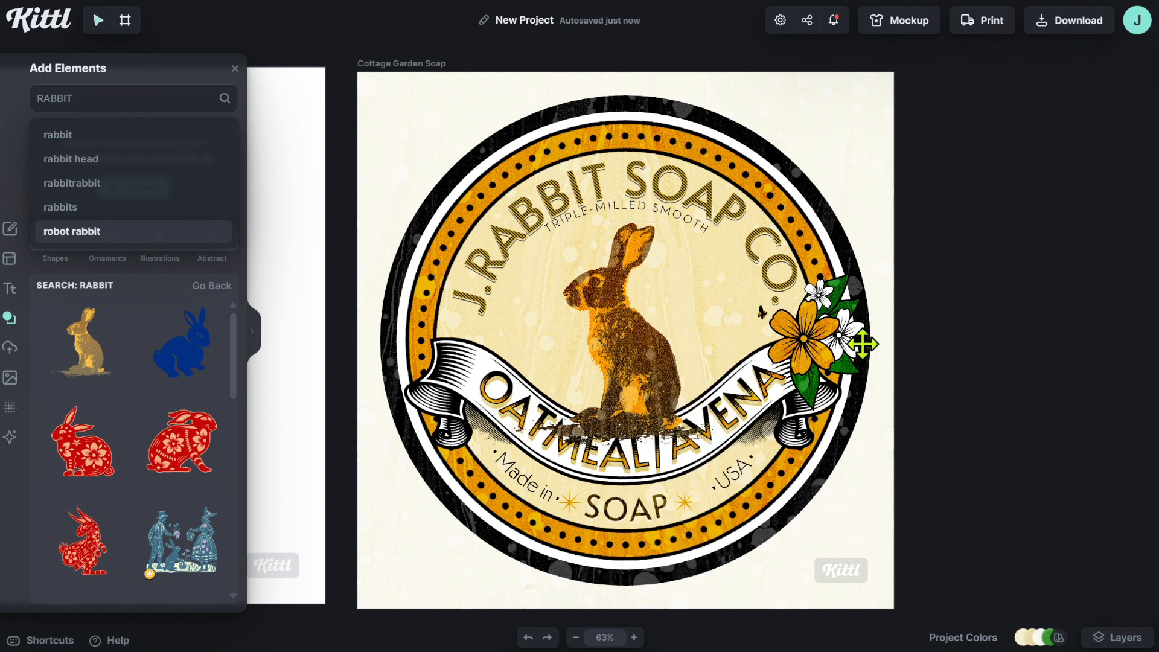
{"action": "left_click_drag", "start_coordinate": [632, 359], "coordinate": [632, 351]}
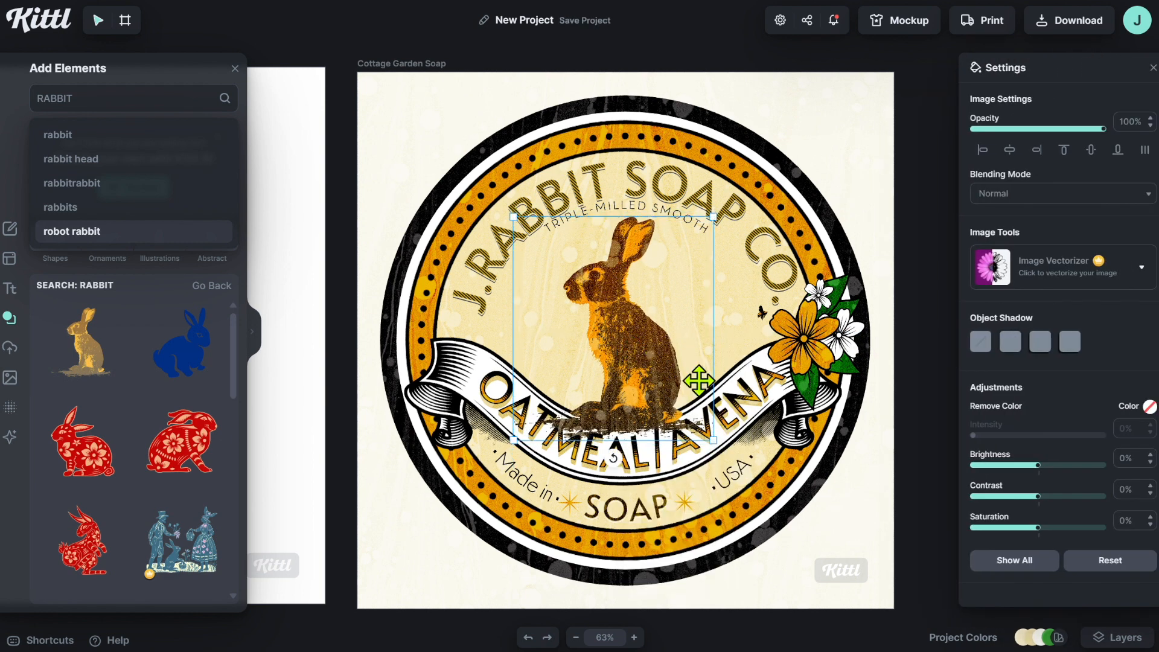
- Show the layer list and move the rabbit image directly below the banner layer so the banner covers its base
{"action": "left_click", "coordinate": [1123, 638]}
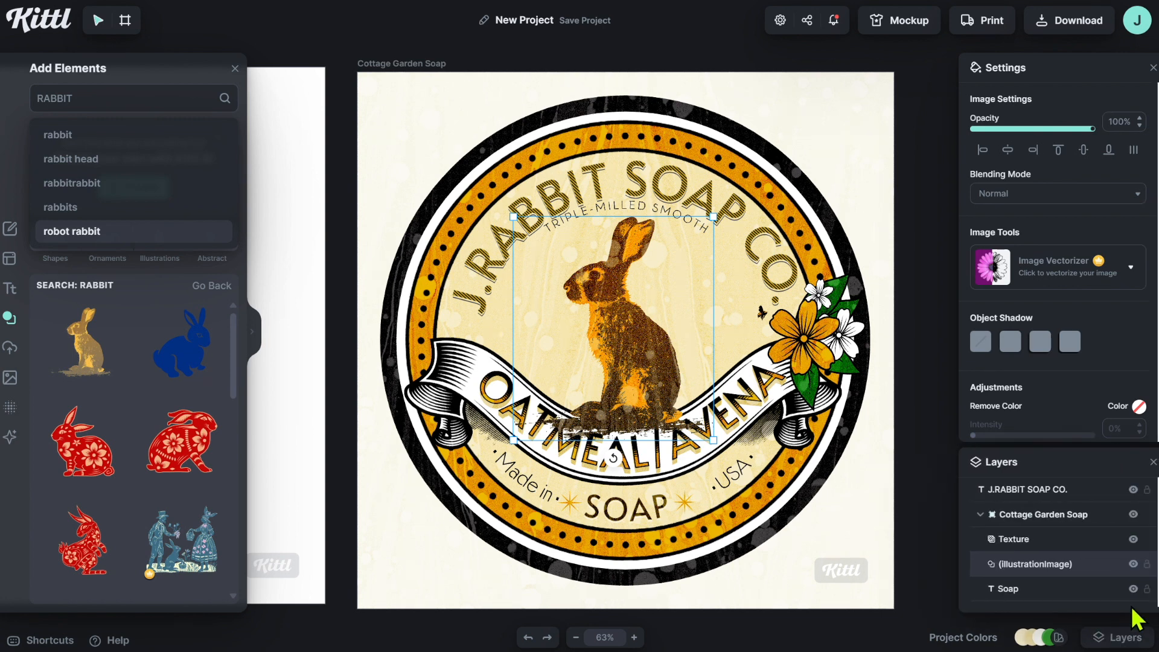
{"action": "scroll", "coordinate": [1068, 539], "scroll_direction": "down", "scroll_amount": 1}
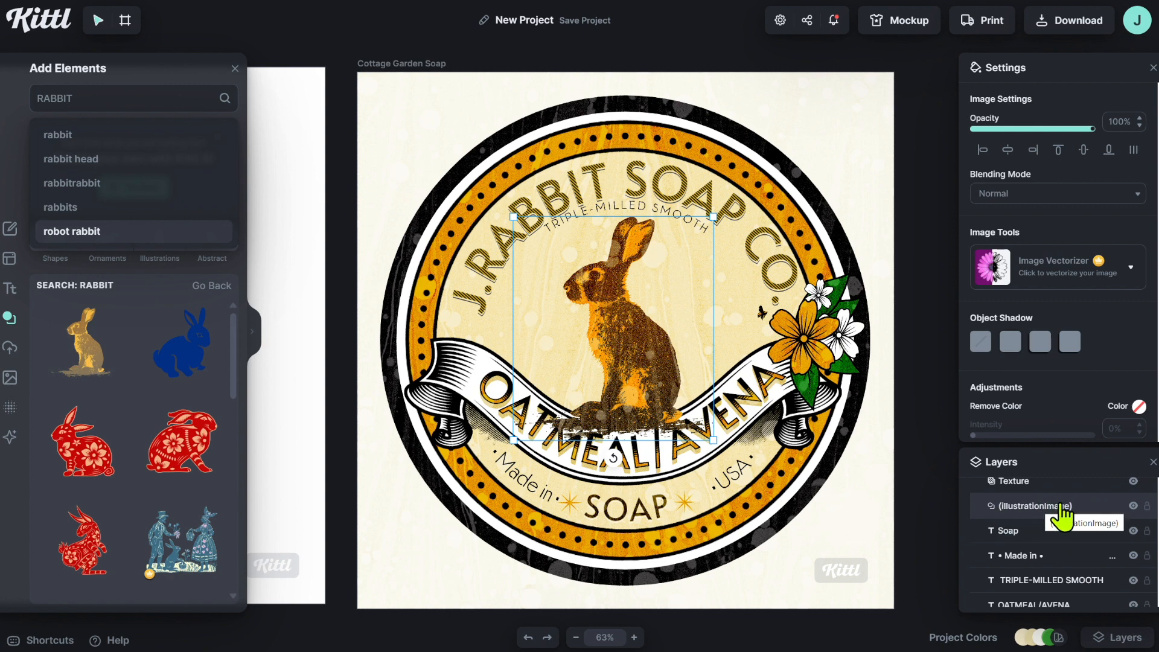
{"action": "mouse_move", "coordinate": [1066, 510]}
{"action": "left_mouse_down"}
{"action": "mouse_move", "coordinate": [1063, 606]}
{"action": "mouse_move", "coordinate": [1059, 486]}
{"action": "mouse_move", "coordinate": [1062, 516]}
{"action": "mouse_move", "coordinate": [1064, 490]}
{"action": "mouse_move", "coordinate": [1065, 507]}
{"action": "left_mouse_up"}
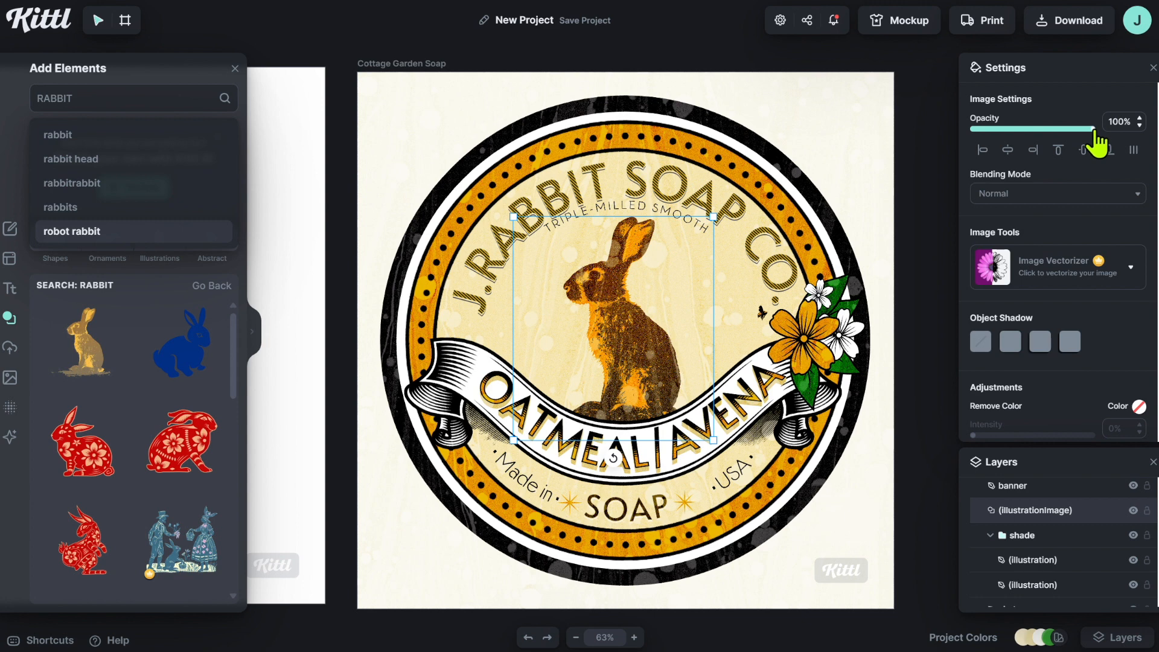
- Lower the rabbit image's opacity to 58% and nudge the curved TRIPLE-MILLED SMOOTH text slightly downward
{"action": "left_click_drag", "start_coordinate": [1086, 131], "coordinate": [1066, 132]}
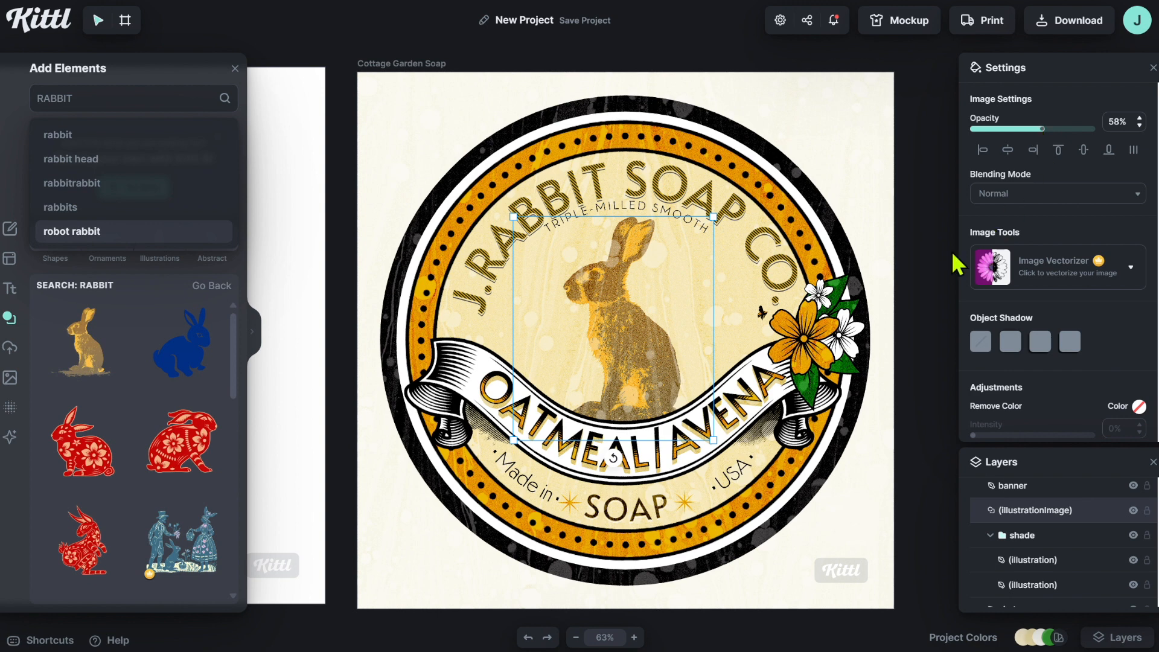
{"action": "left_click", "coordinate": [667, 228]}
{"action": "left_click", "coordinate": [691, 222]}
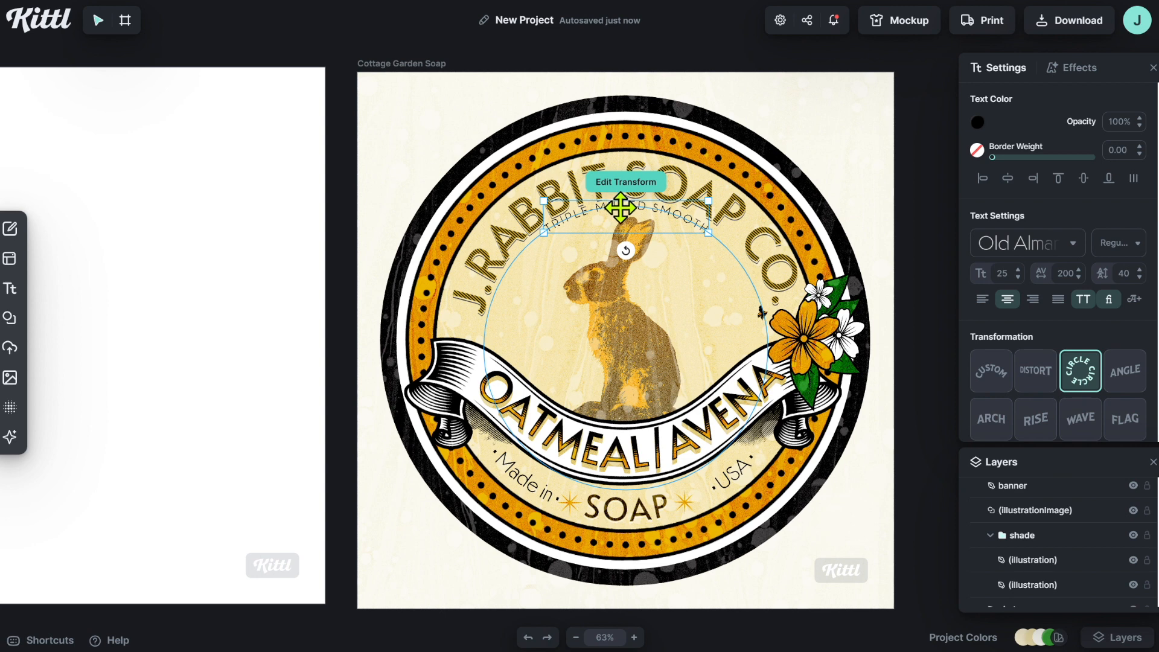
{"action": "left_click_drag", "start_coordinate": [620, 208], "coordinate": [622, 208]}
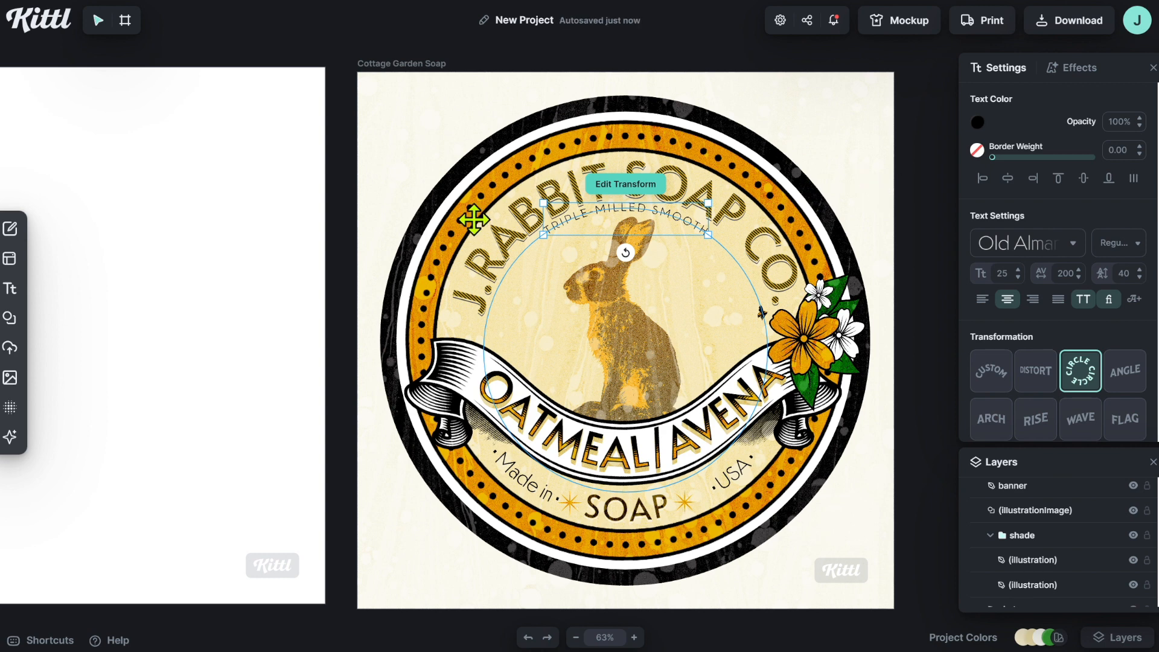
- Search the elements library for "oats" and add the red illustration of three crossed grain stalks to the label
{"action": "left_click", "coordinate": [10, 320]}
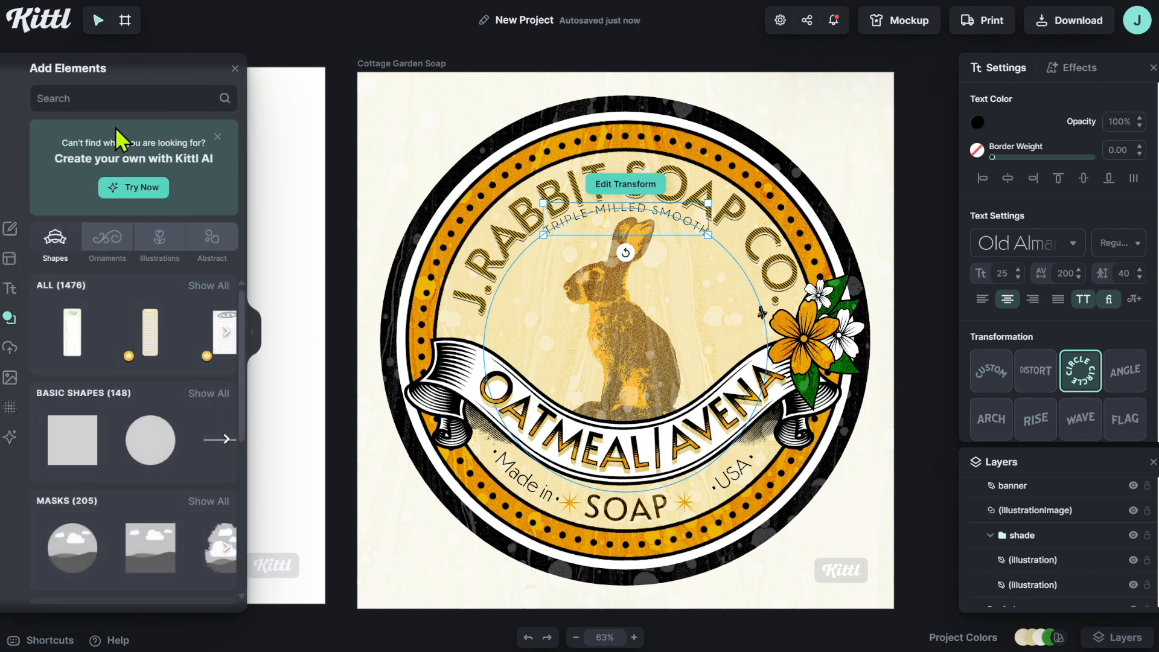
{"action": "left_click", "coordinate": [121, 100]}
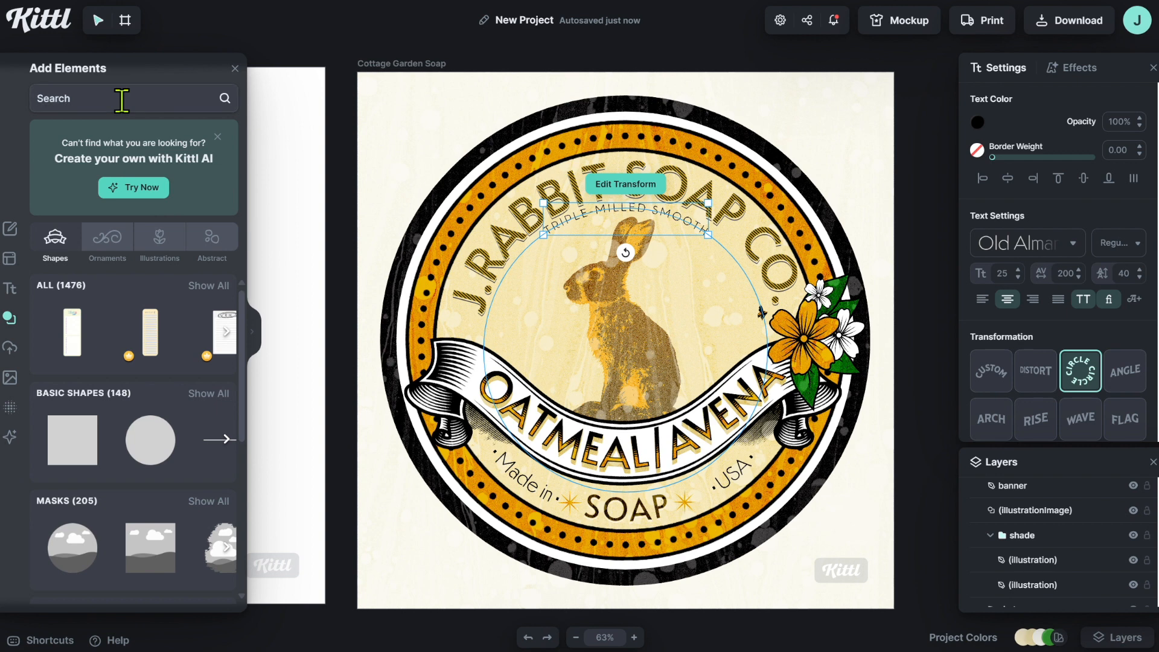
{"action": "type", "text": "oats"}
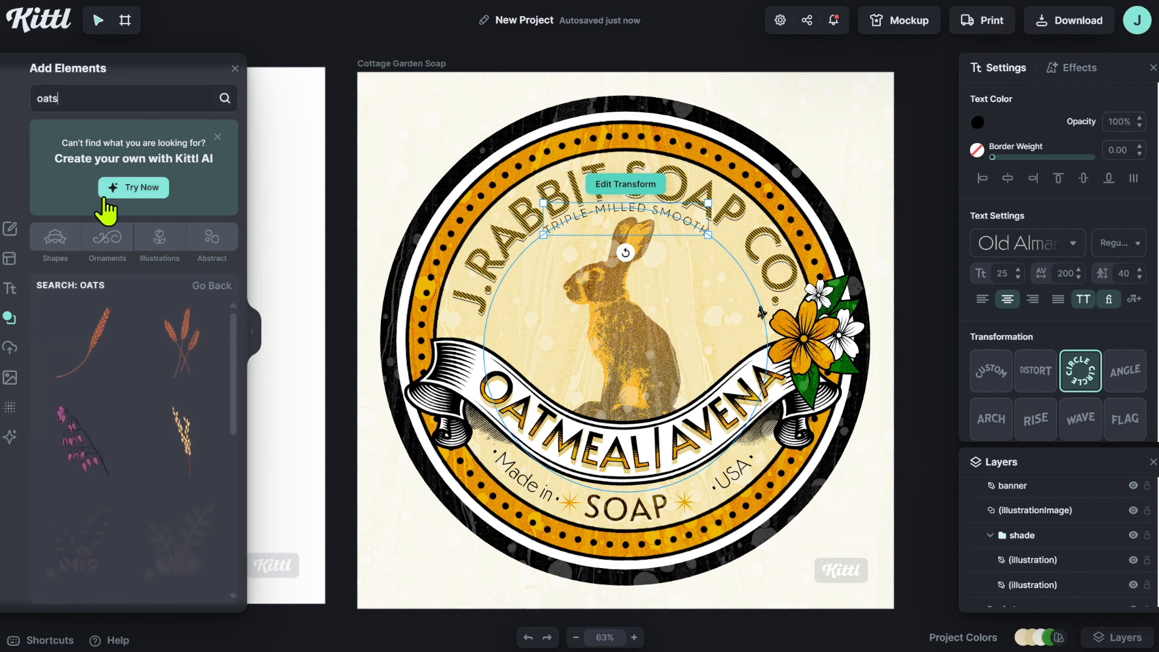
{"action": "left_click", "coordinate": [187, 360]}
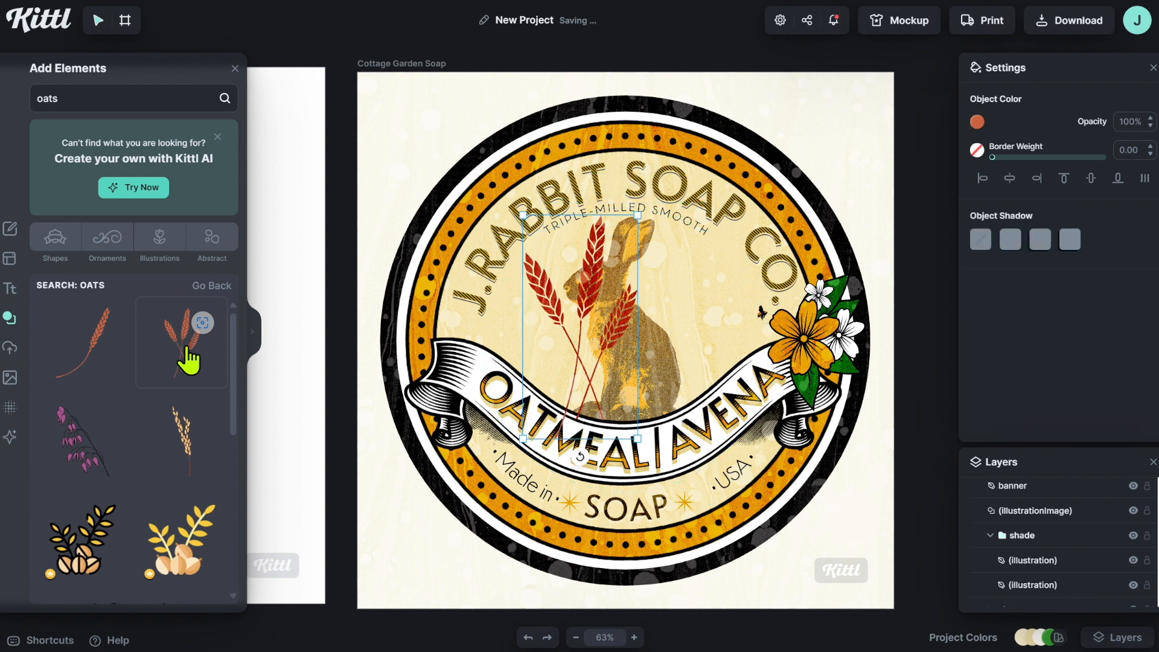
- Move the grain stalks over the rabbit's back and rotate them clockwise so they fan outward to the right
{"action": "left_click_drag", "start_coordinate": [593, 301], "coordinate": [672, 301]}
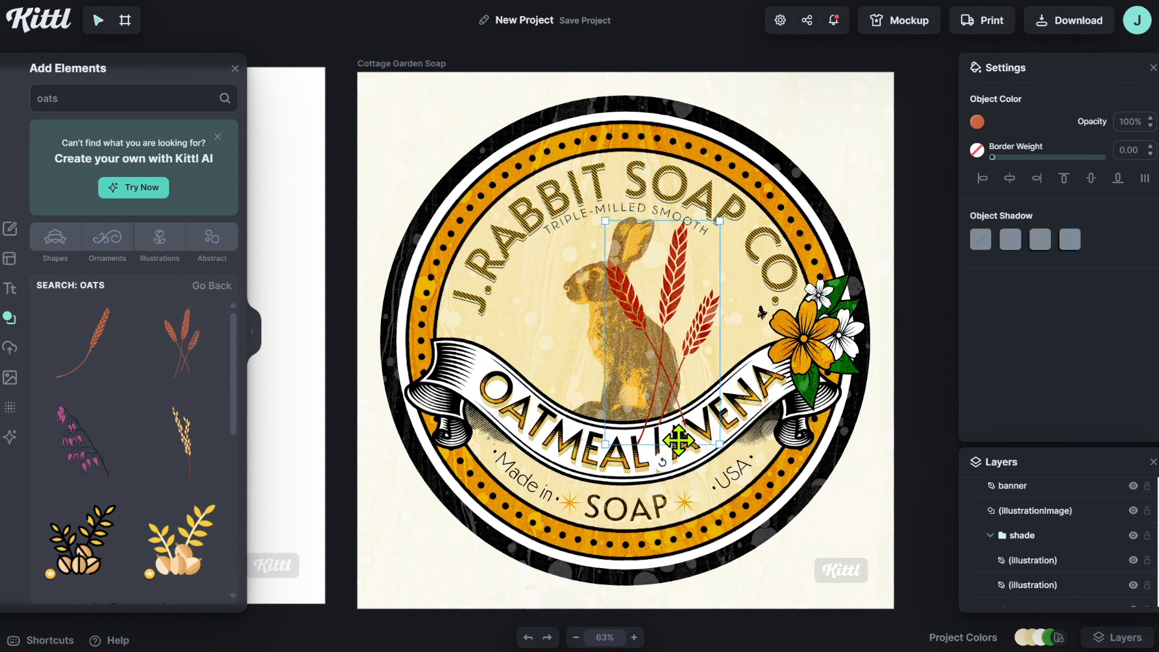
{"action": "left_click_drag", "start_coordinate": [658, 464], "coordinate": [615, 457]}
{"action": "left_click_drag", "start_coordinate": [676, 300], "coordinate": [670, 318]}
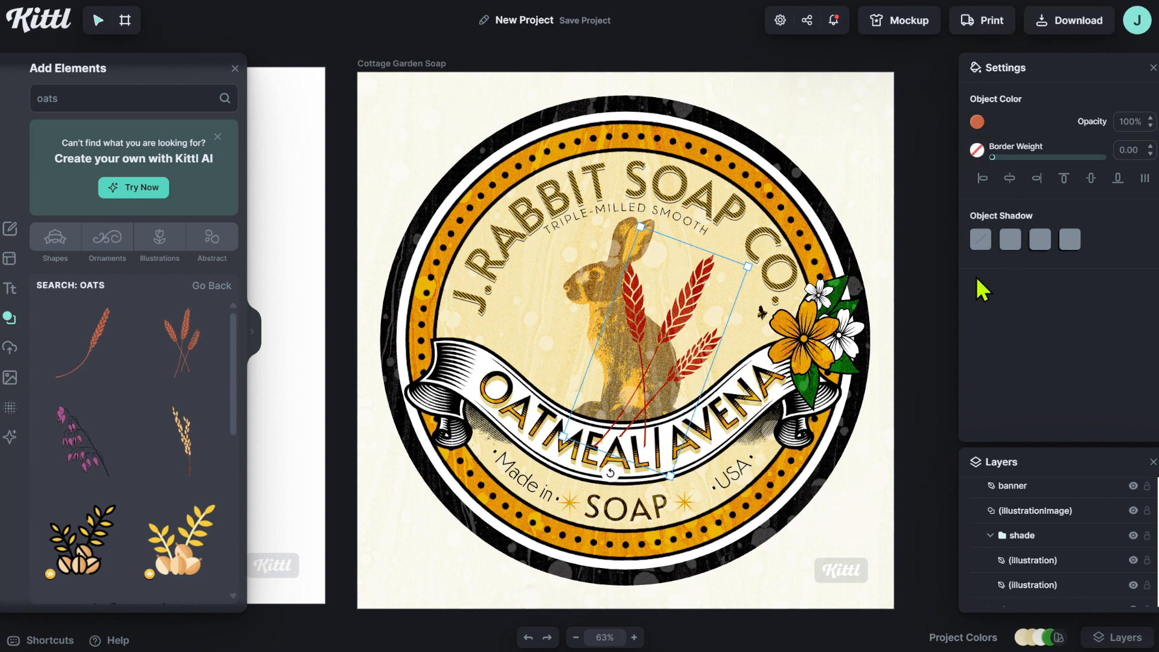
- Recolor the grain stalks with the golden yellow document color (eebb06) and shift them slightly up and to the right
{"action": "scroll", "coordinate": [1045, 569], "scroll_direction": "down", "scroll_amount": 3}
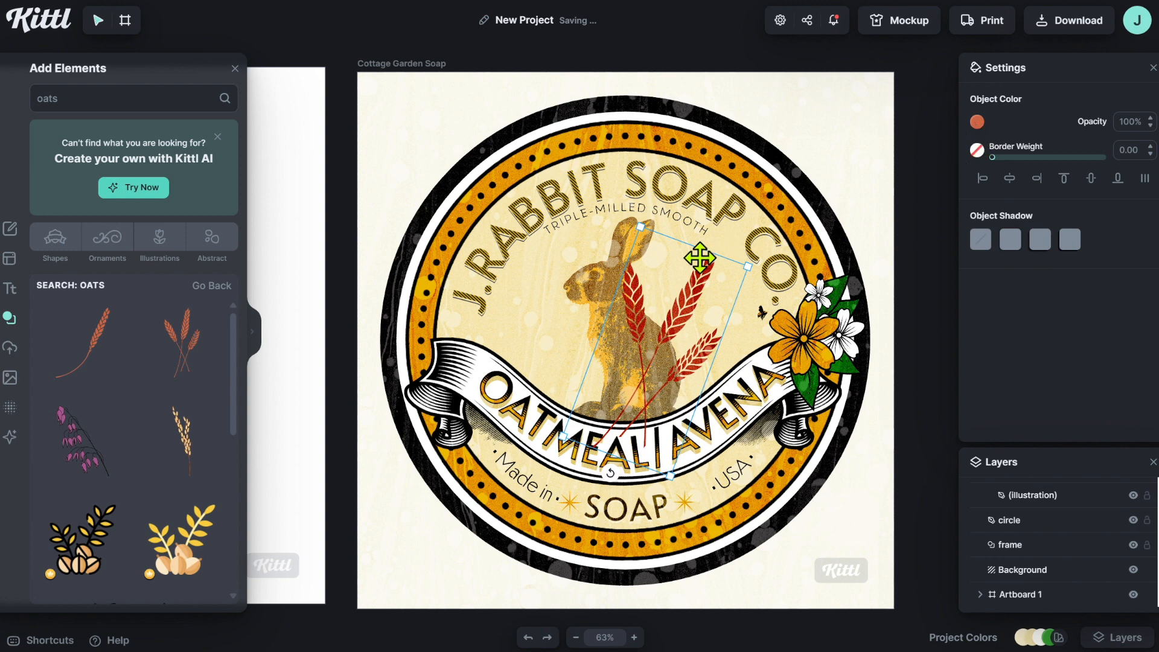
{"action": "left_click", "coordinate": [976, 122]}
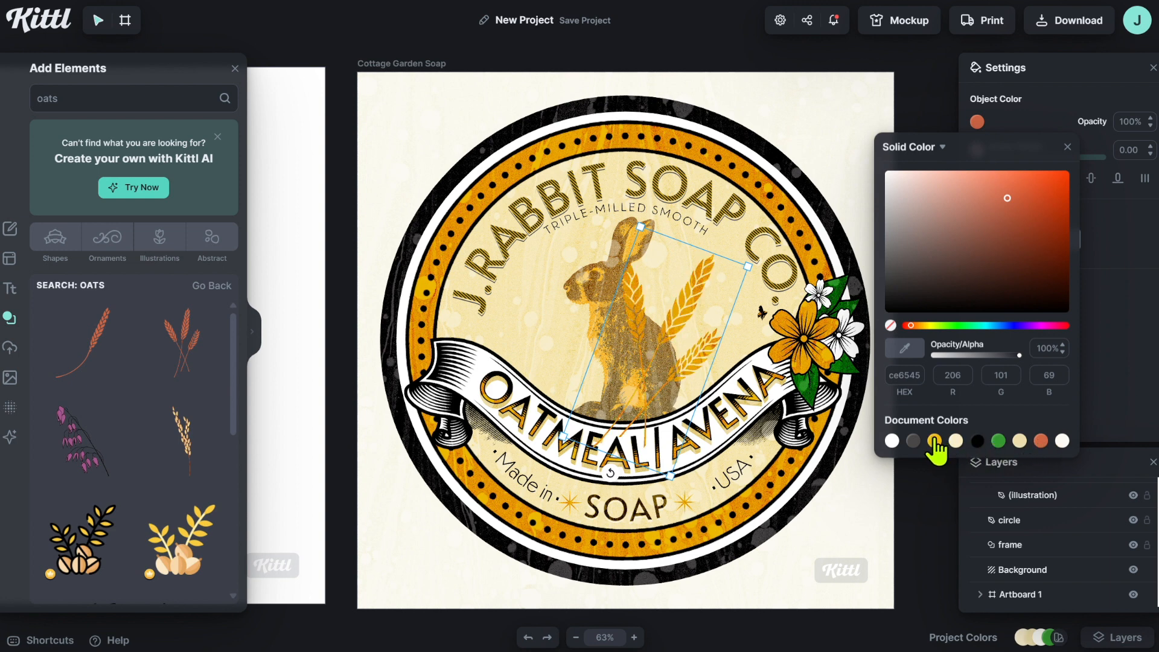
{"action": "left_click_drag", "start_coordinate": [912, 326], "coordinate": [1000, 326]}
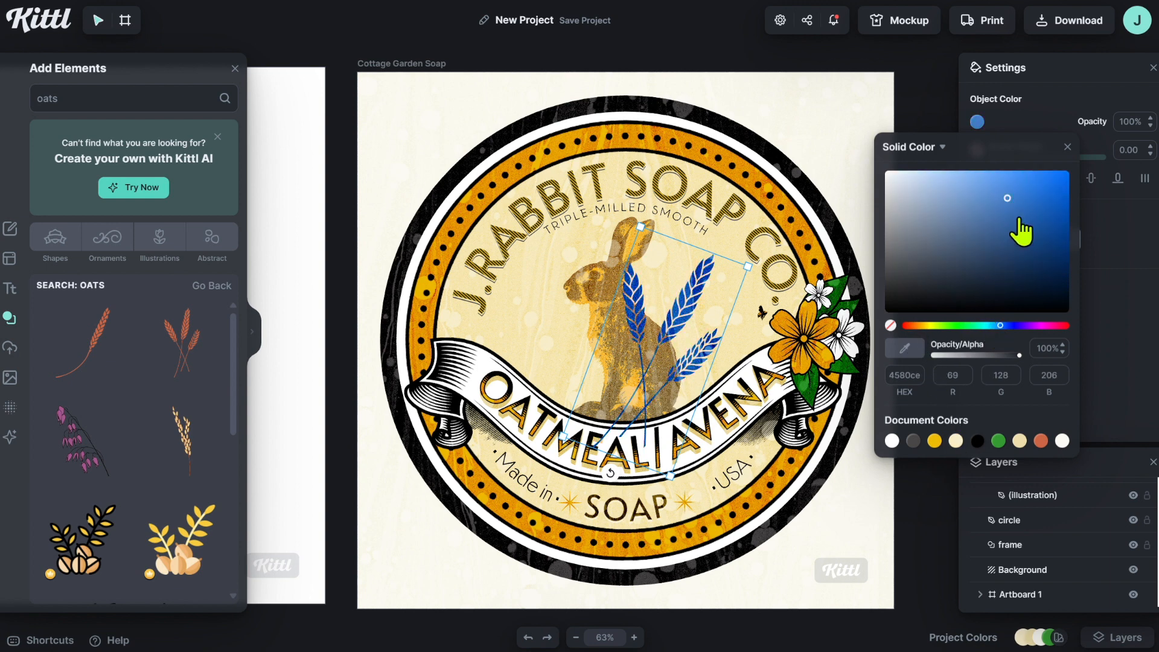
{"action": "left_click_drag", "start_coordinate": [1007, 199], "coordinate": [979, 220]}
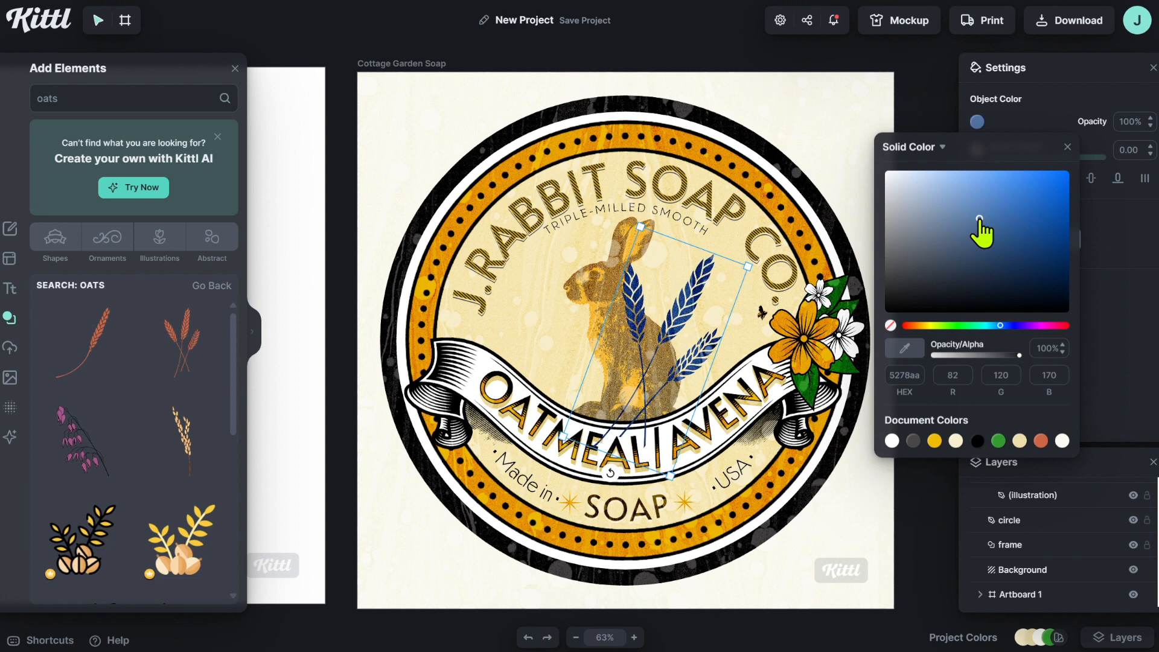
{"action": "left_click", "coordinate": [933, 441]}
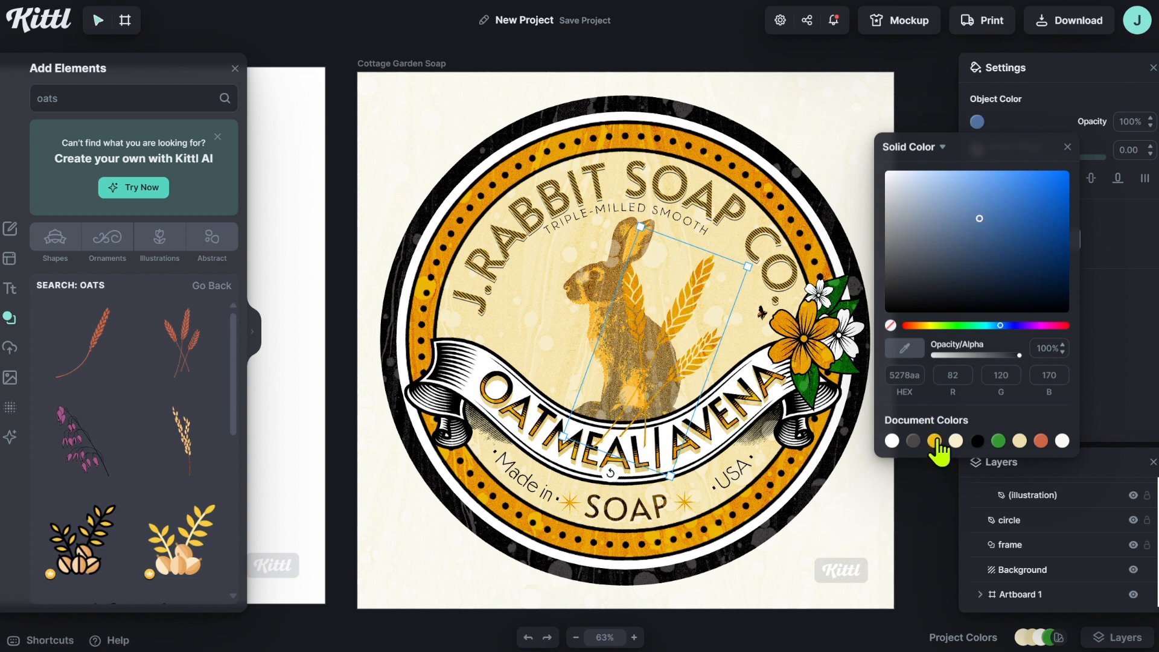
{"action": "left_click", "coordinate": [934, 441]}
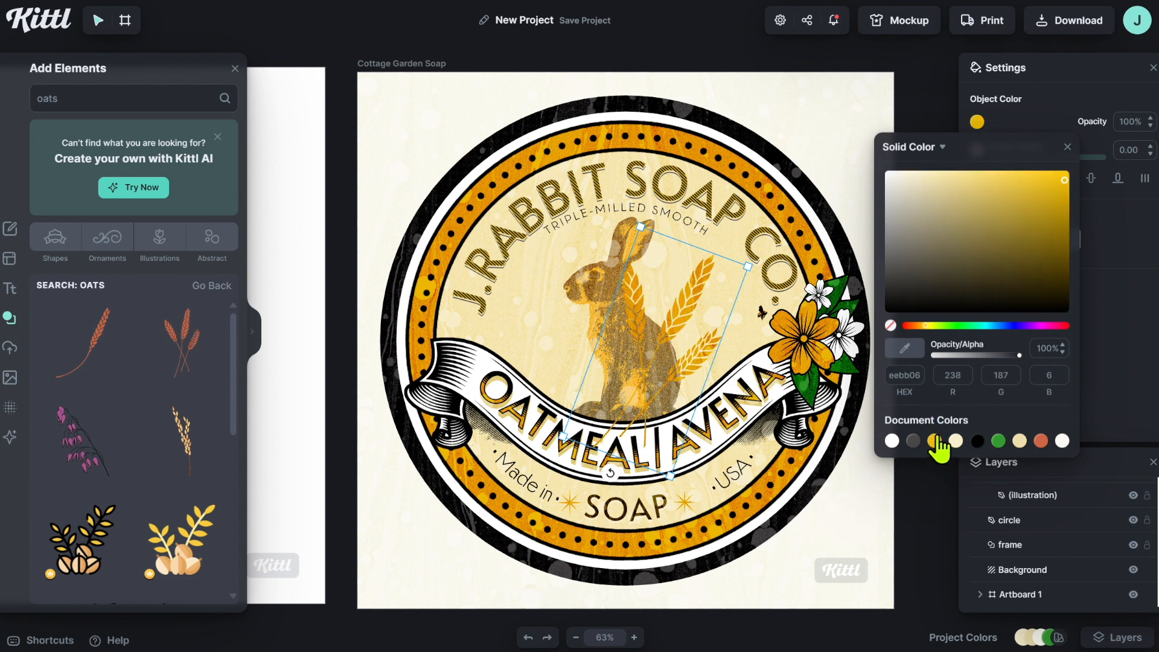
{"action": "left_click", "coordinate": [679, 324]}
{"action": "left_click_drag", "start_coordinate": [680, 325], "coordinate": [690, 316]}
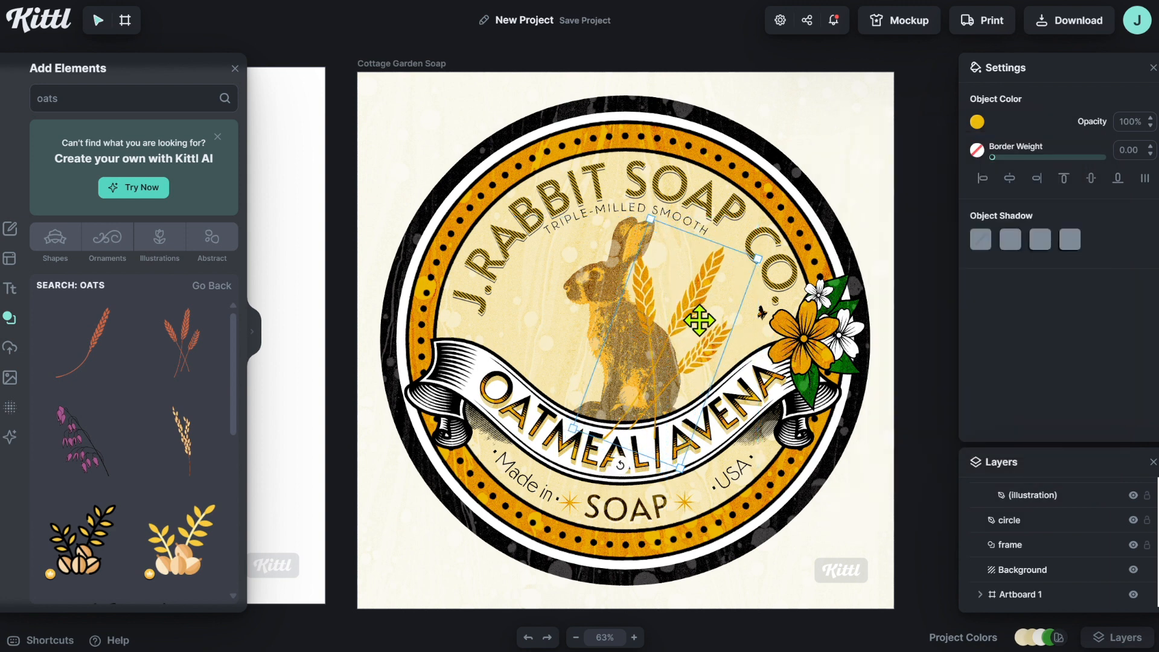
- Duplicate the grain stalks, flip the copy horizontally and place it on the left side of the rabbit as a mirror image
{"action": "right_click", "coordinate": [681, 316]}
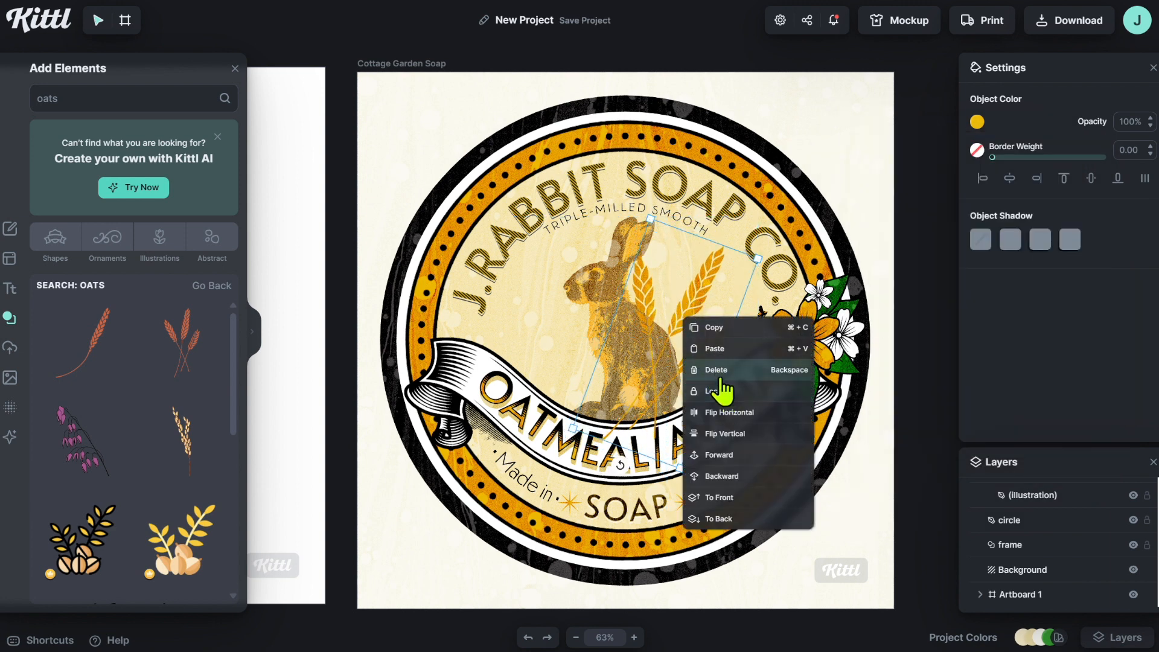
{"action": "left_click", "coordinate": [721, 336]}
{"action": "right_click", "coordinate": [681, 321]}
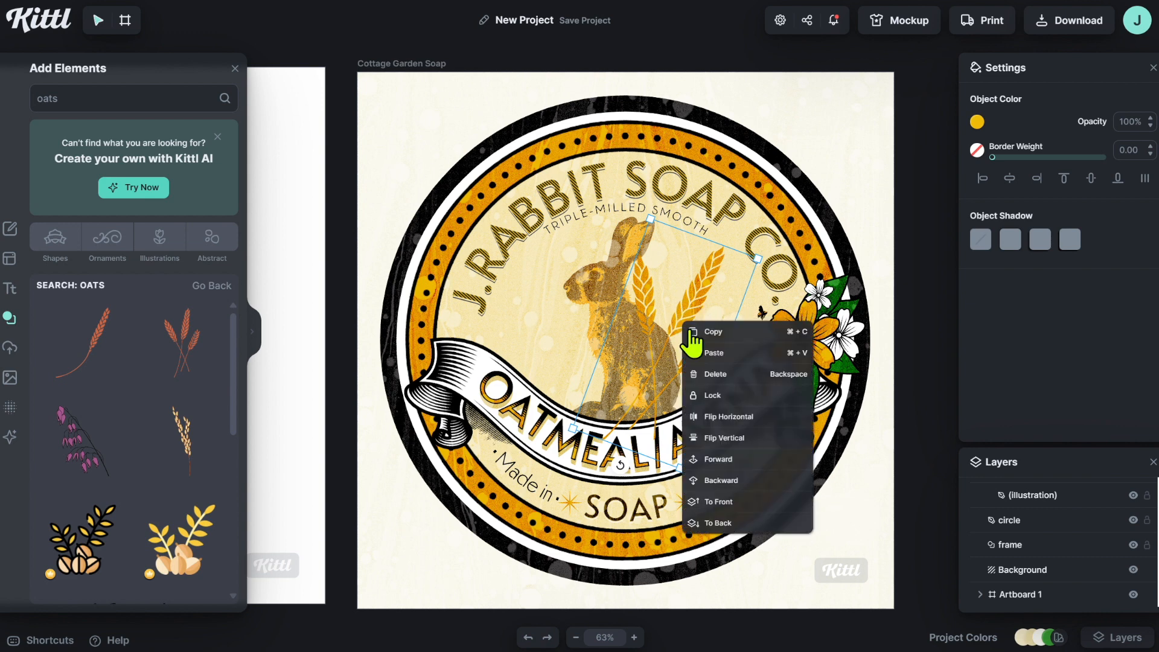
{"action": "left_click", "coordinate": [715, 357]}
{"action": "right_click", "coordinate": [682, 315]}
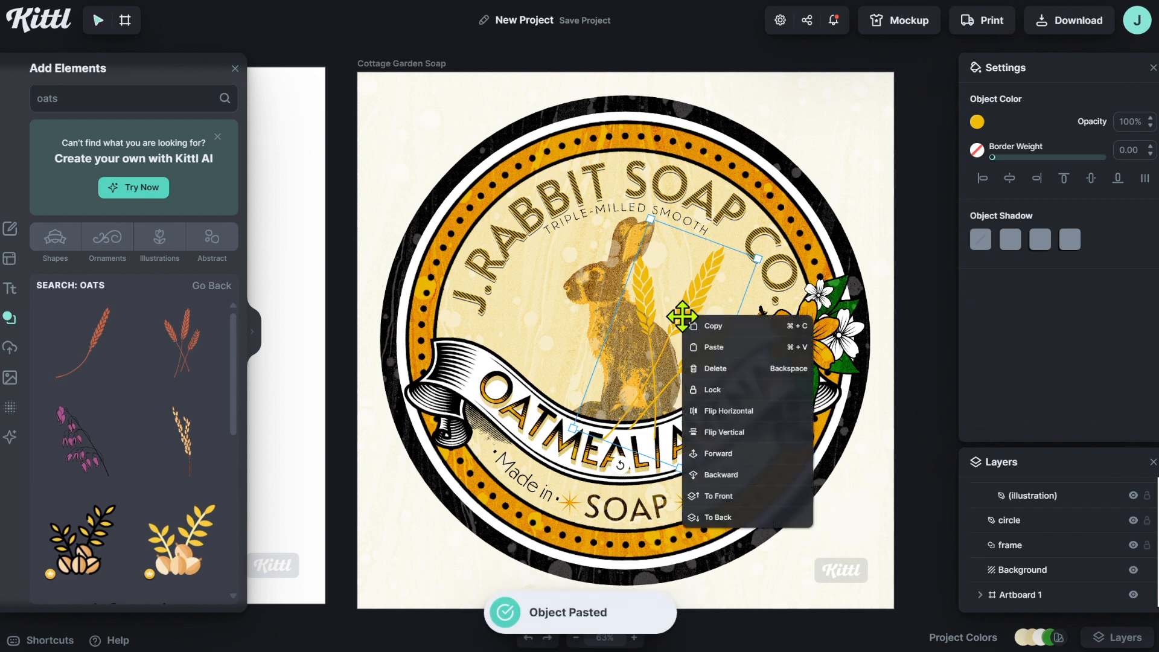
{"action": "left_click", "coordinate": [729, 412]}
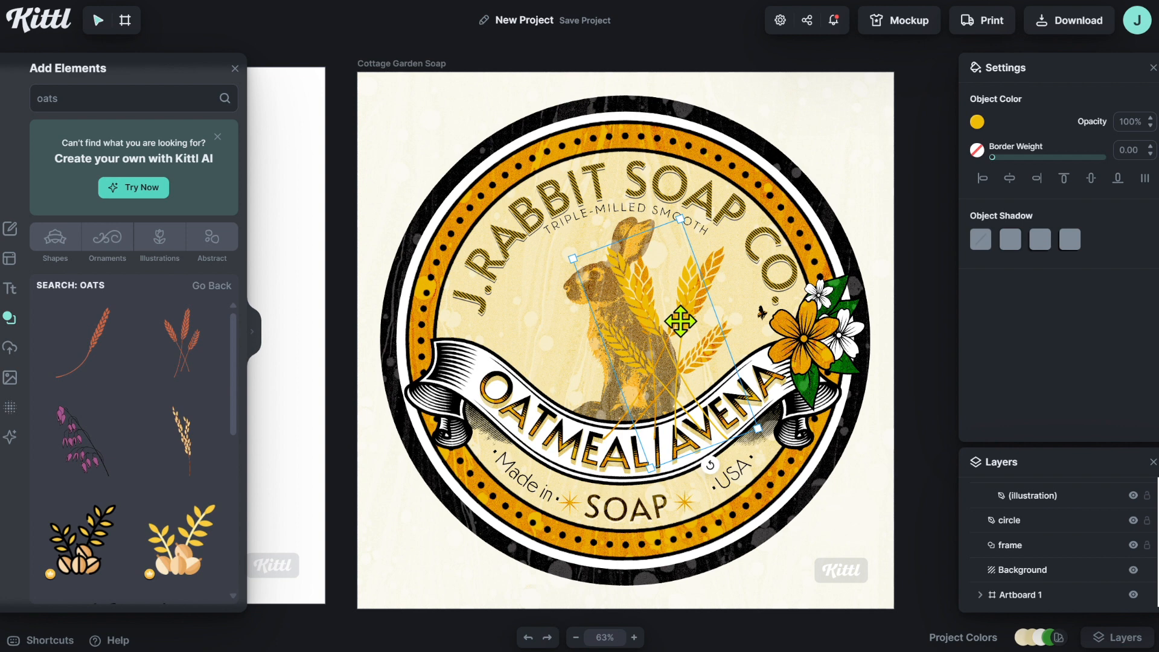
{"action": "left_click_drag", "start_coordinate": [666, 323], "coordinate": [595, 330]}
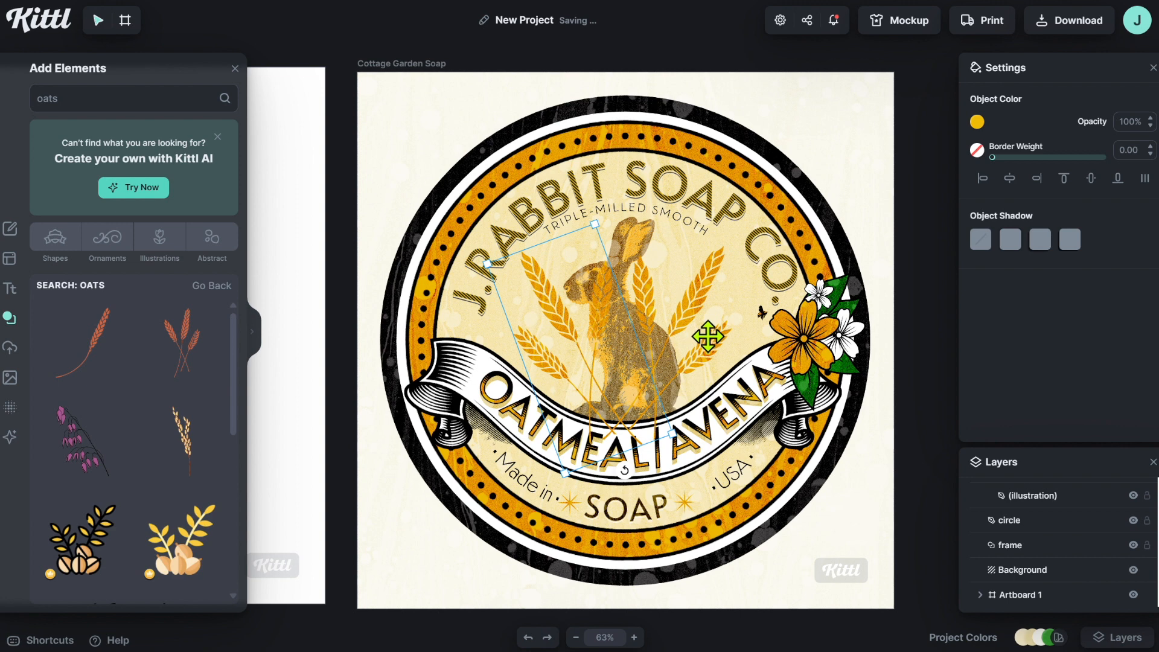
- Align the two grain stalk illustrations with each other by their vertical centers and group them
{"action": "left_click", "coordinate": [692, 297], "text": "shift"}
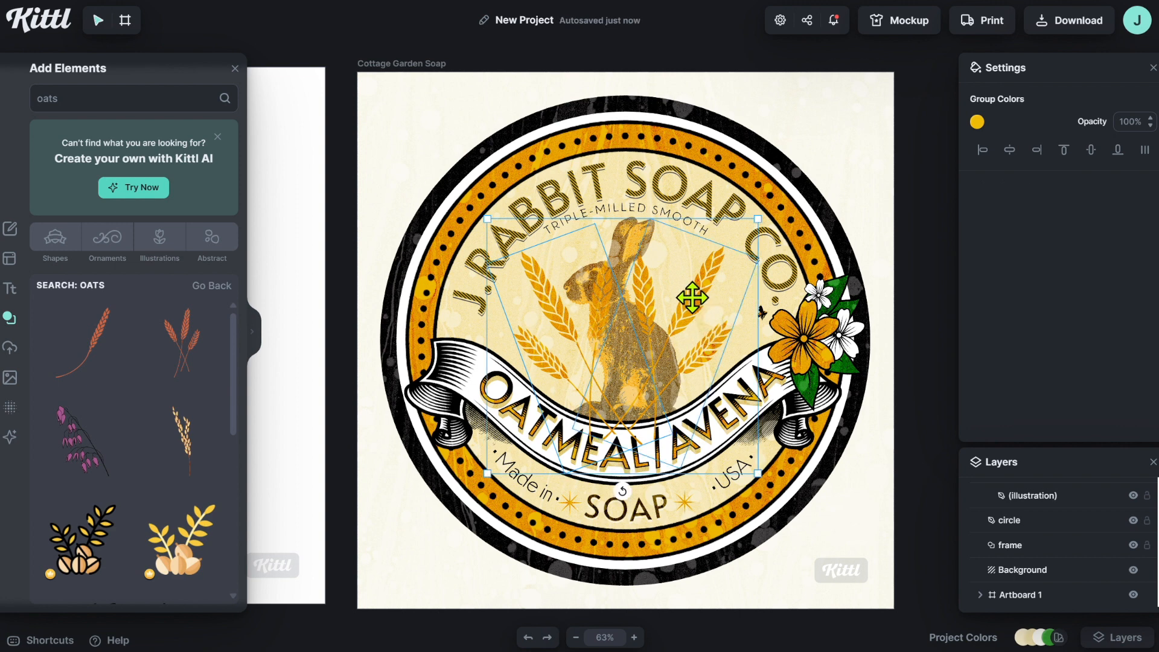
{"action": "left_click", "coordinate": [1090, 150]}
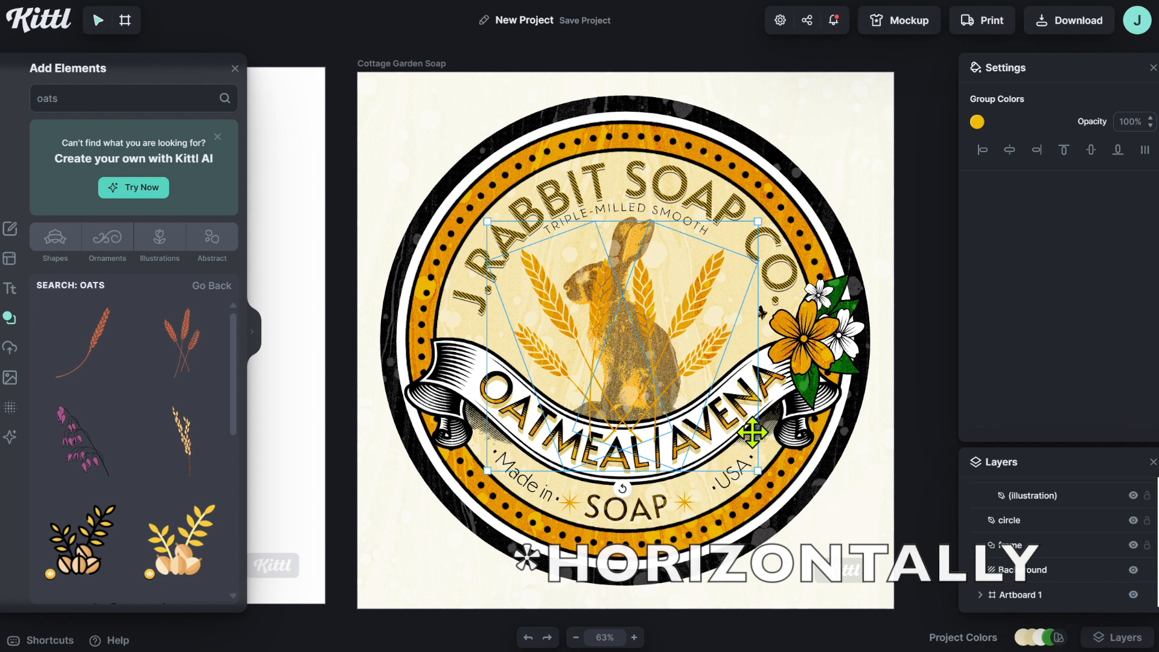
{"action": "right_click", "coordinate": [657, 340]}
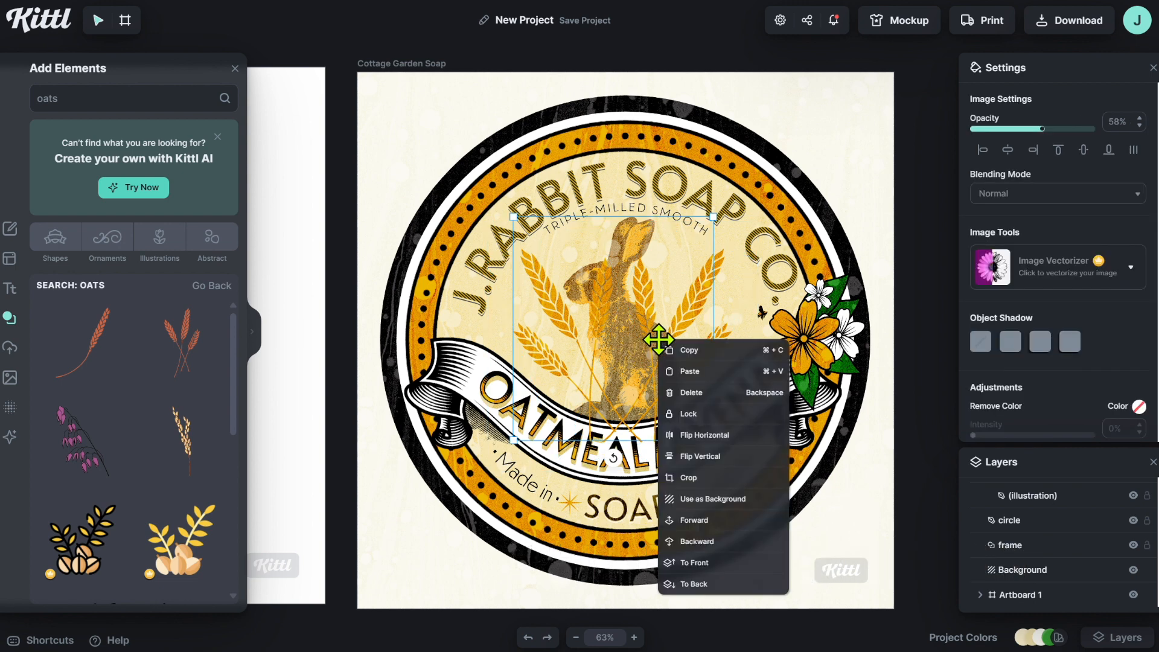
{"action": "left_click", "coordinate": [678, 375]}
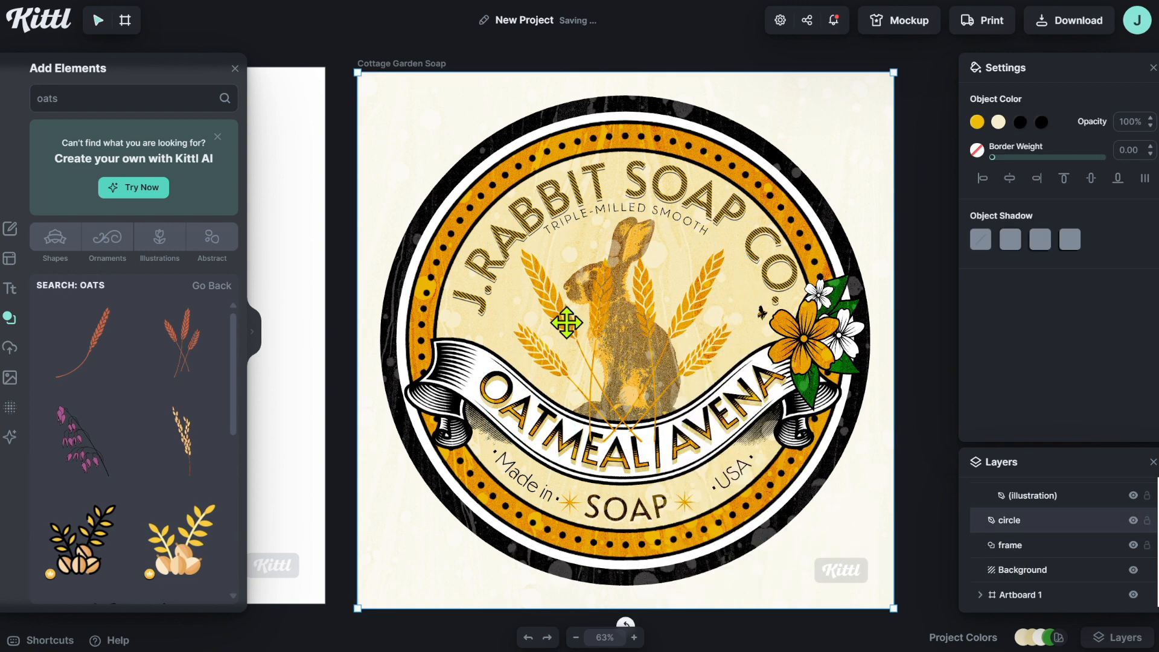
{"action": "left_click", "coordinate": [685, 300]}
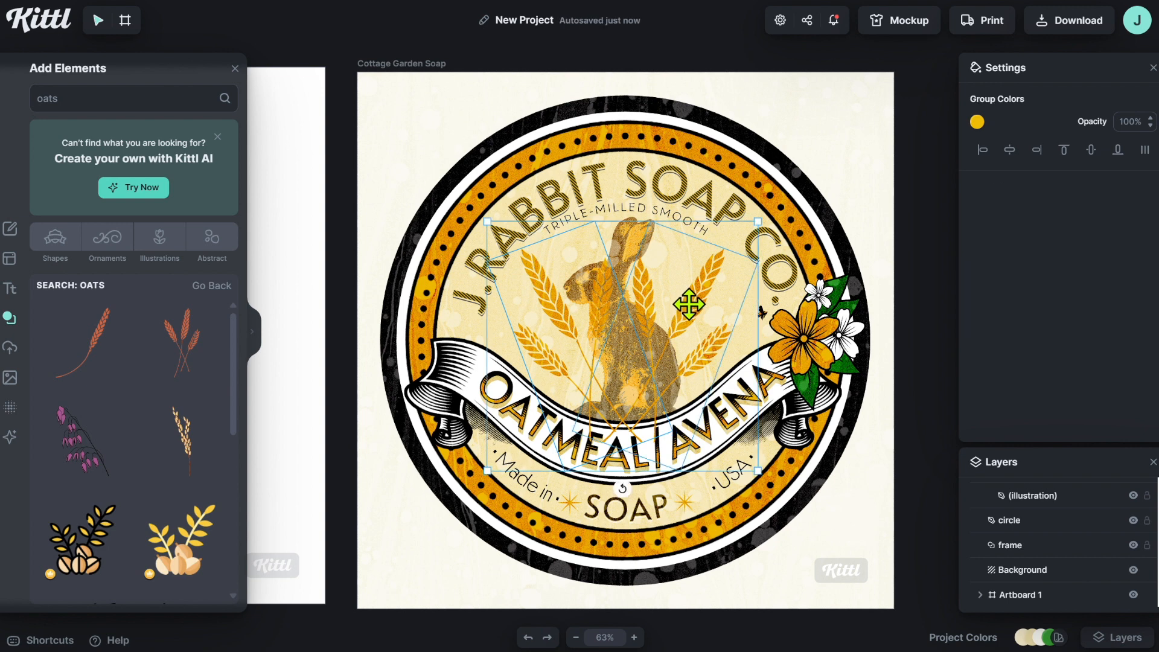
{"action": "right_click", "coordinate": [688, 305]}
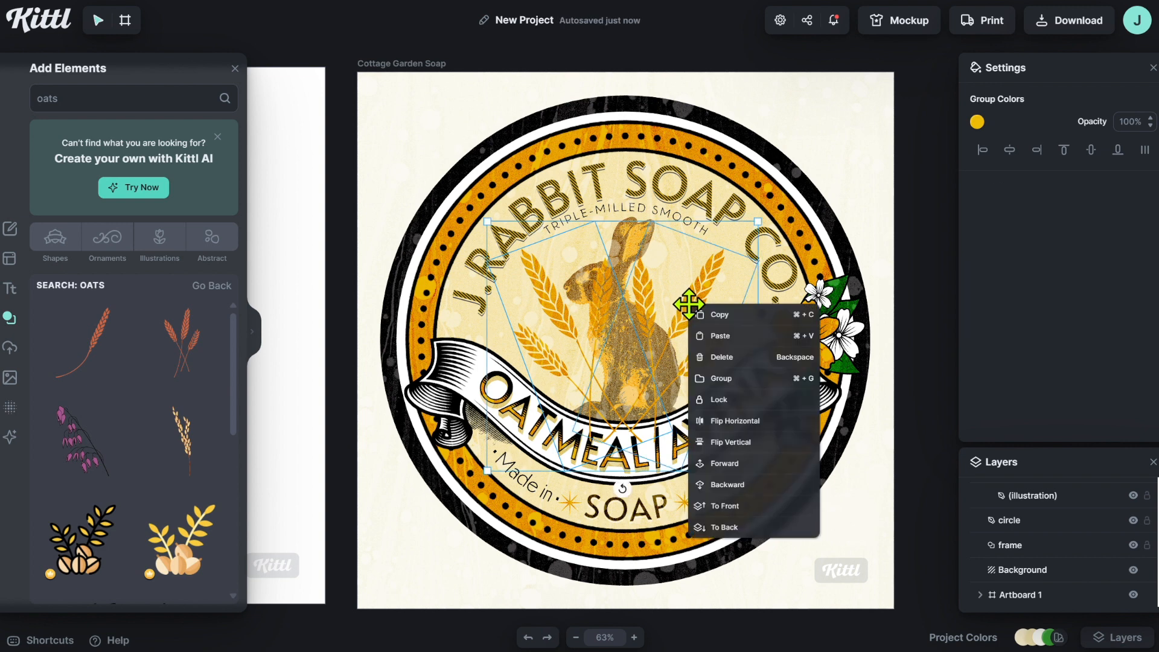
{"action": "left_click", "coordinate": [738, 379]}
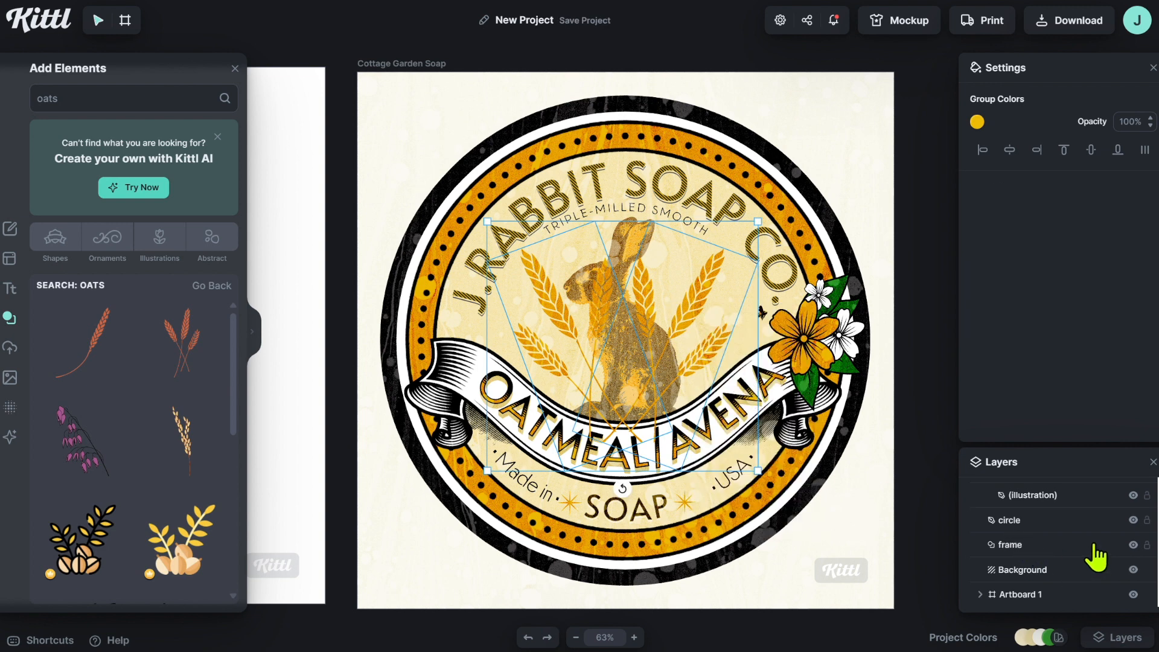
- Move the grain stalk group in the layer order to directly below the banner and above the rabbit image
{"action": "scroll", "coordinate": [1118, 552], "scroll_direction": "up", "scroll_amount": 6}
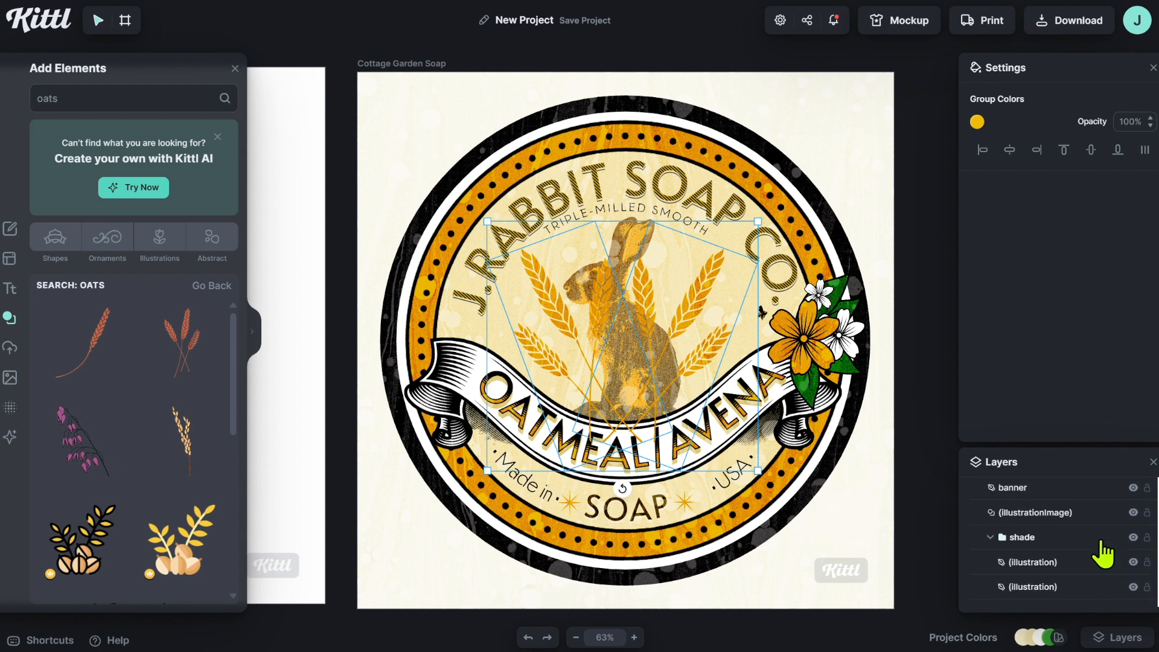
{"action": "scroll", "coordinate": [1101, 552], "scroll_direction": "up", "scroll_amount": 5}
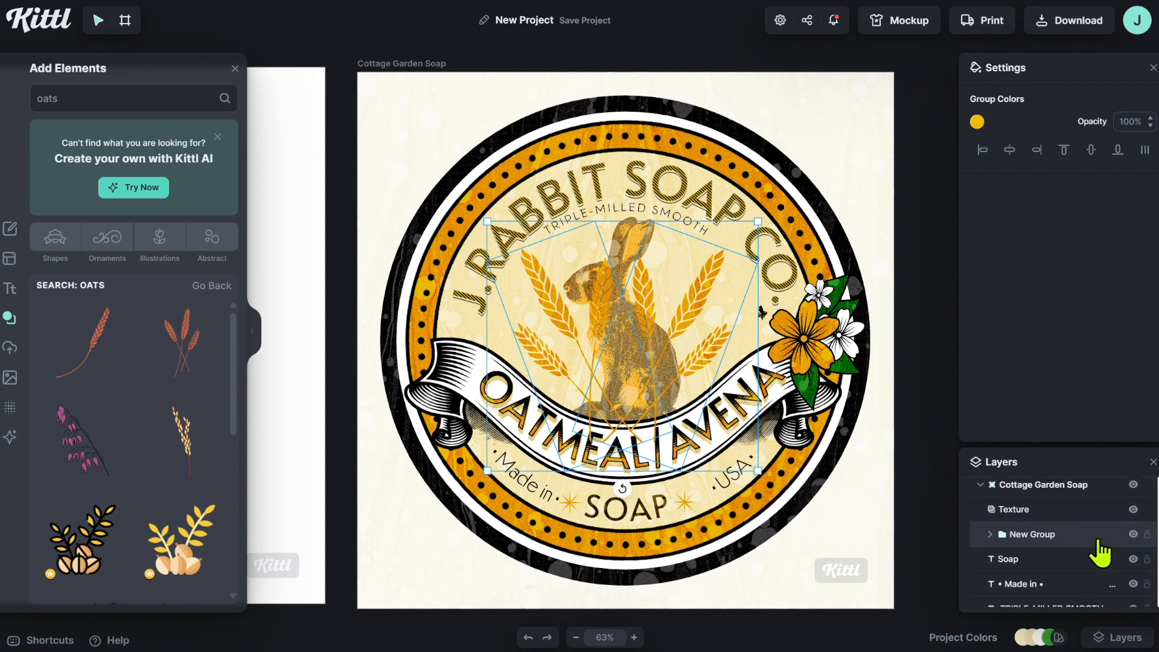
{"action": "scroll", "coordinate": [1096, 543], "scroll_direction": "down", "scroll_amount": 1}
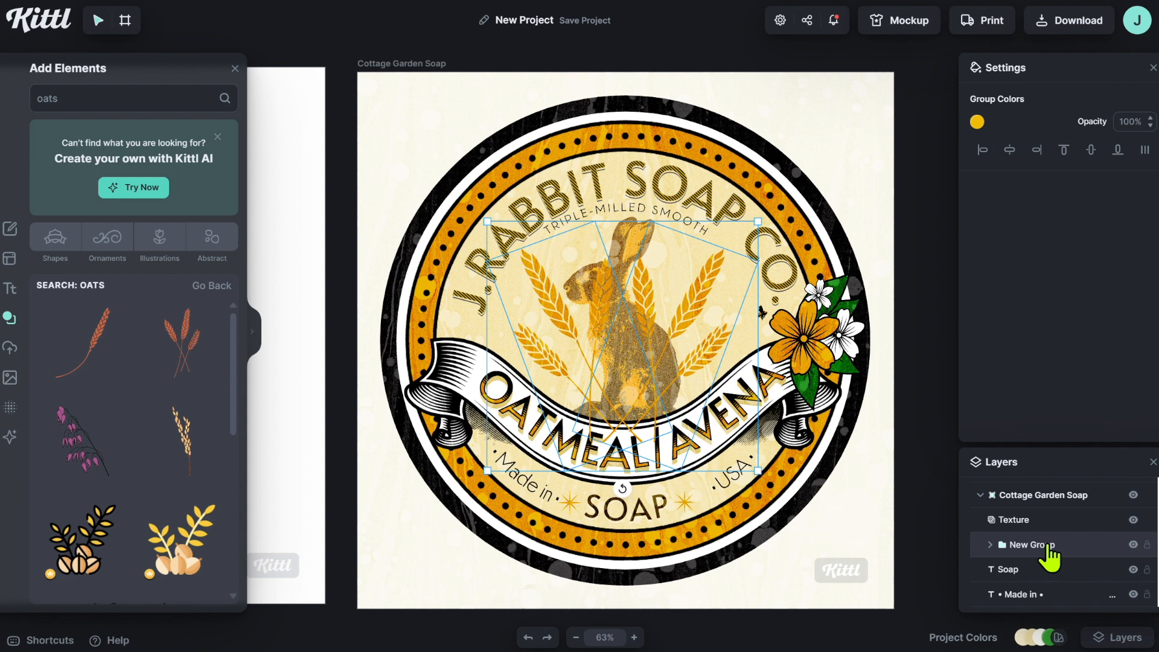
{"action": "left_click_drag", "start_coordinate": [1048, 545], "coordinate": [1056, 511]}
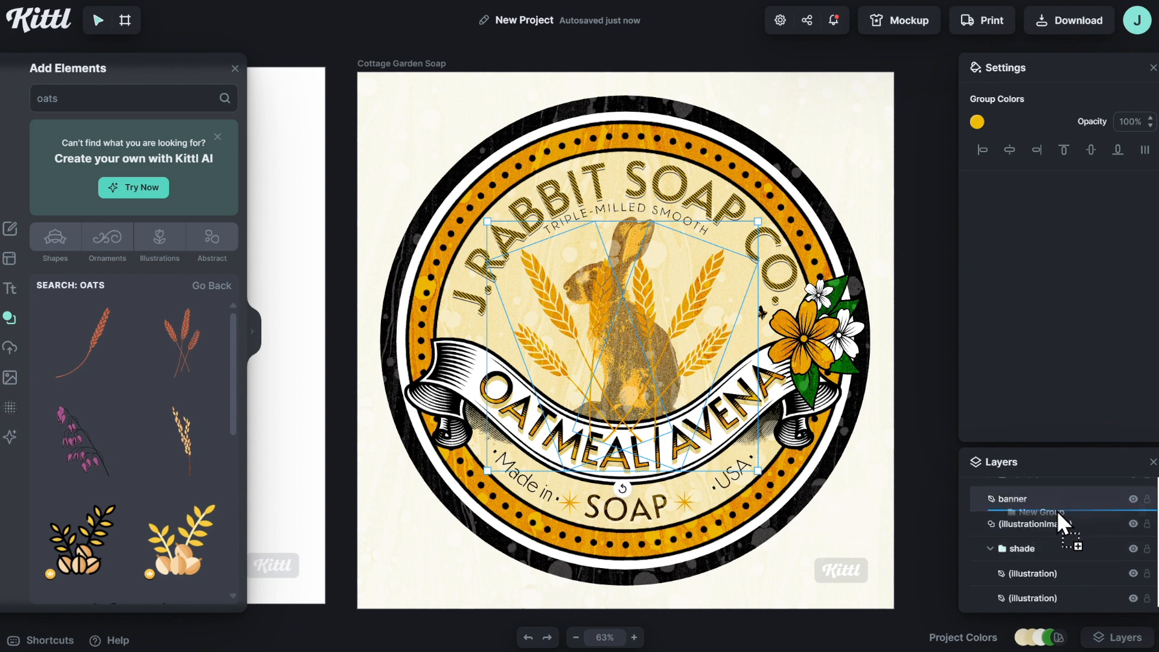
{"action": "left_click_drag", "start_coordinate": [1057, 513], "coordinate": [1058, 514]}
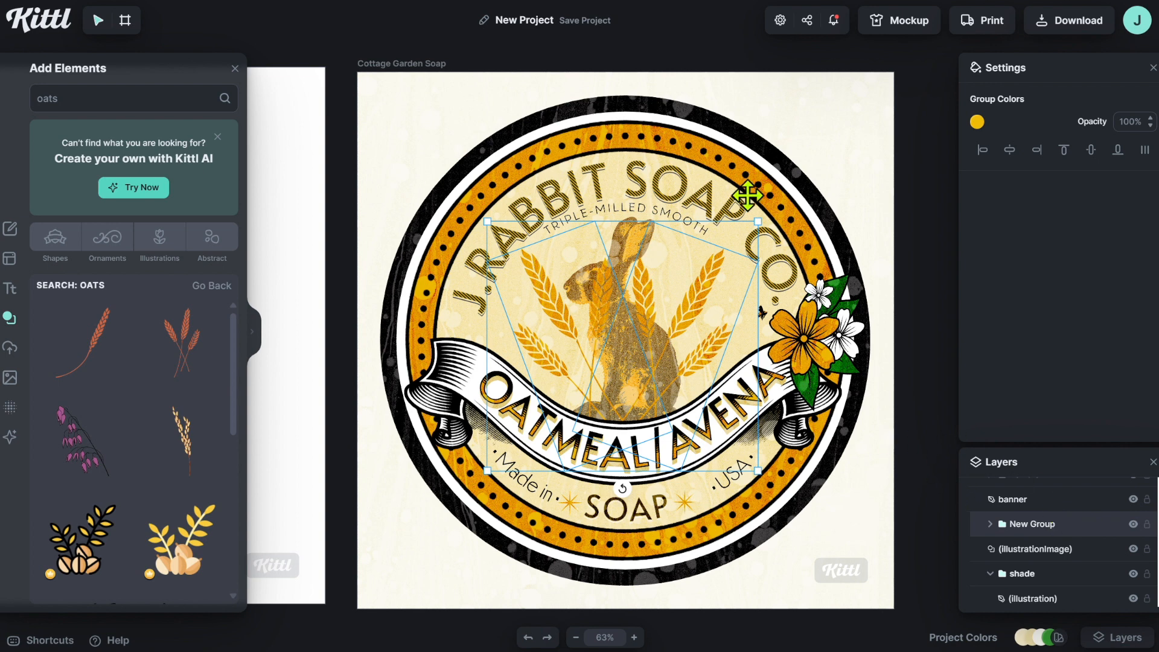
- Select the rabbit image layer and reduce its opacity to 30%
{"action": "left_click", "coordinate": [1056, 549]}
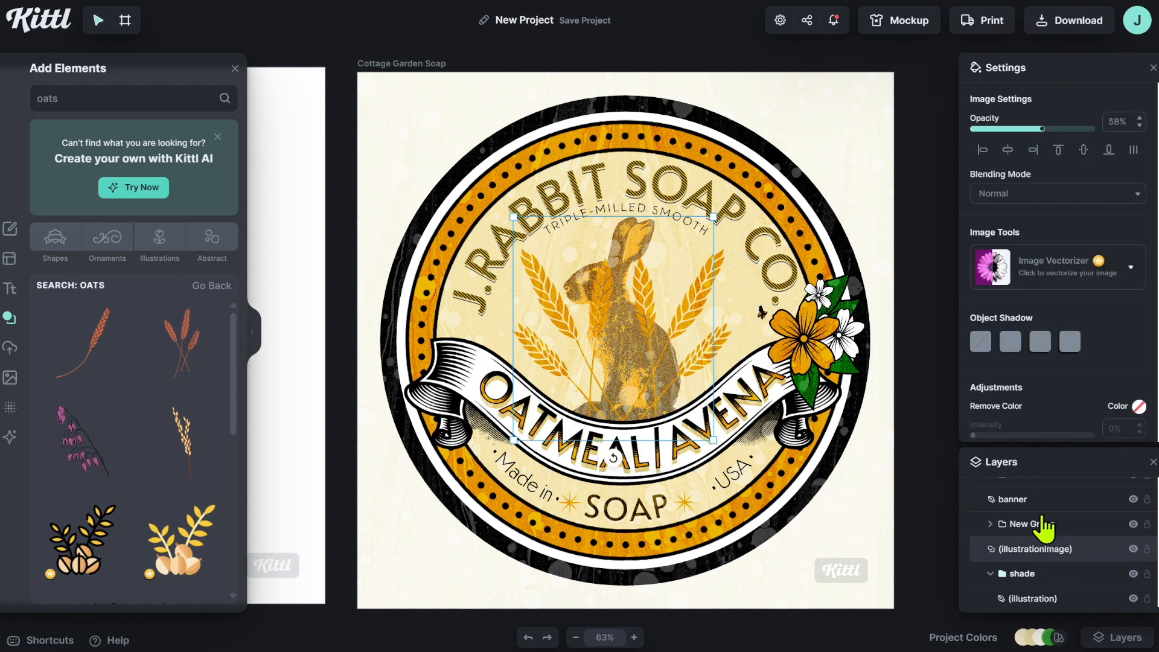
{"action": "left_click_drag", "start_coordinate": [1042, 129], "coordinate": [1011, 139]}
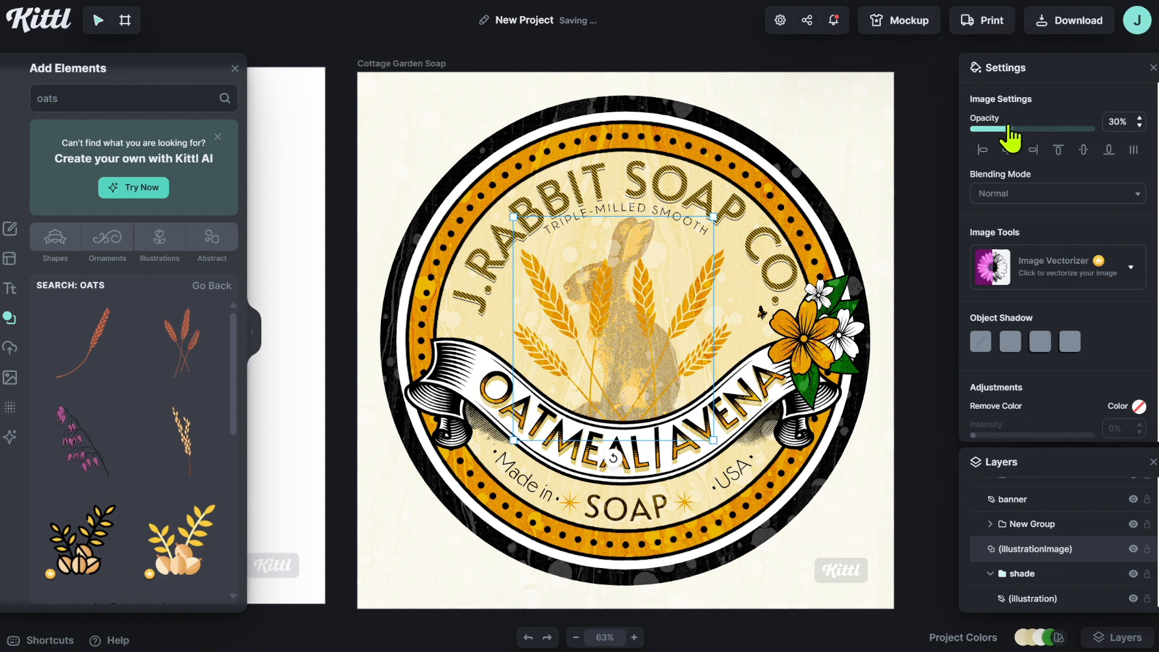
- Turn on content clipping for the texture of the Cottage Garden Soap artboard
{"action": "left_click", "coordinate": [910, 212]}
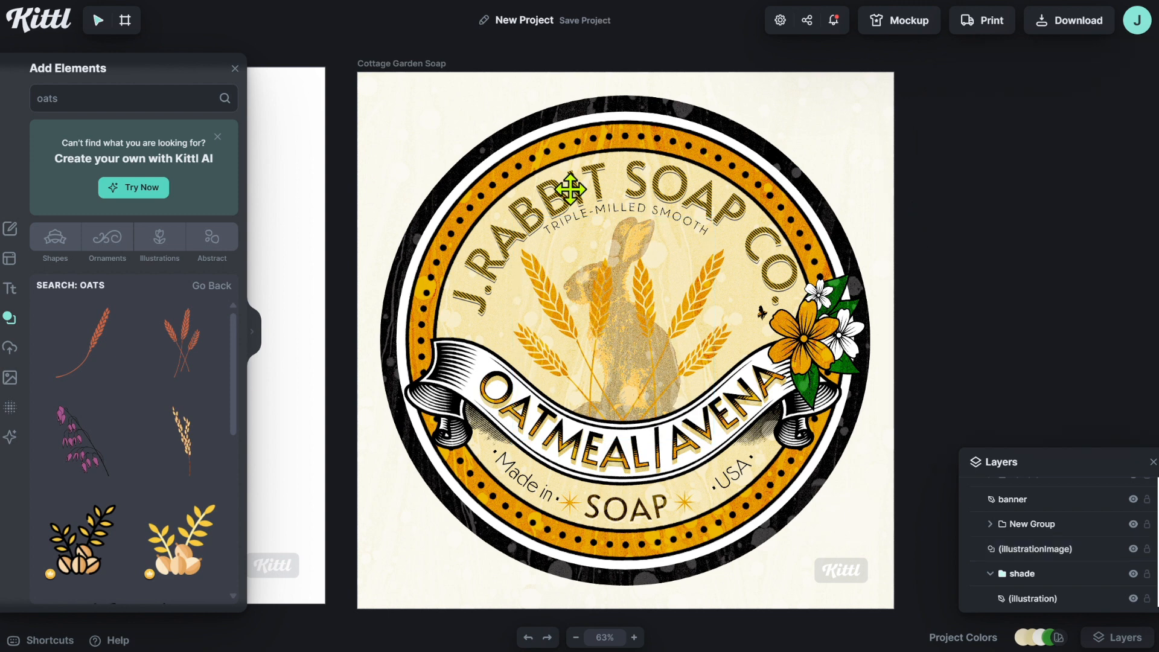
{"action": "left_click", "coordinate": [406, 63]}
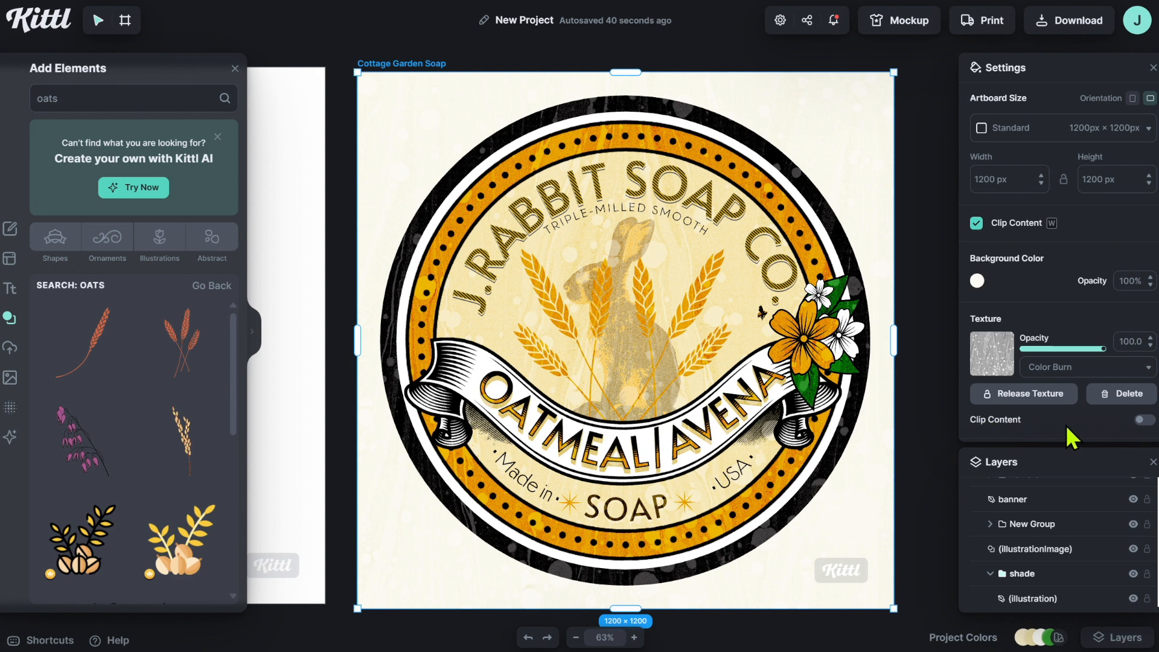
{"action": "left_click", "coordinate": [1142, 420]}
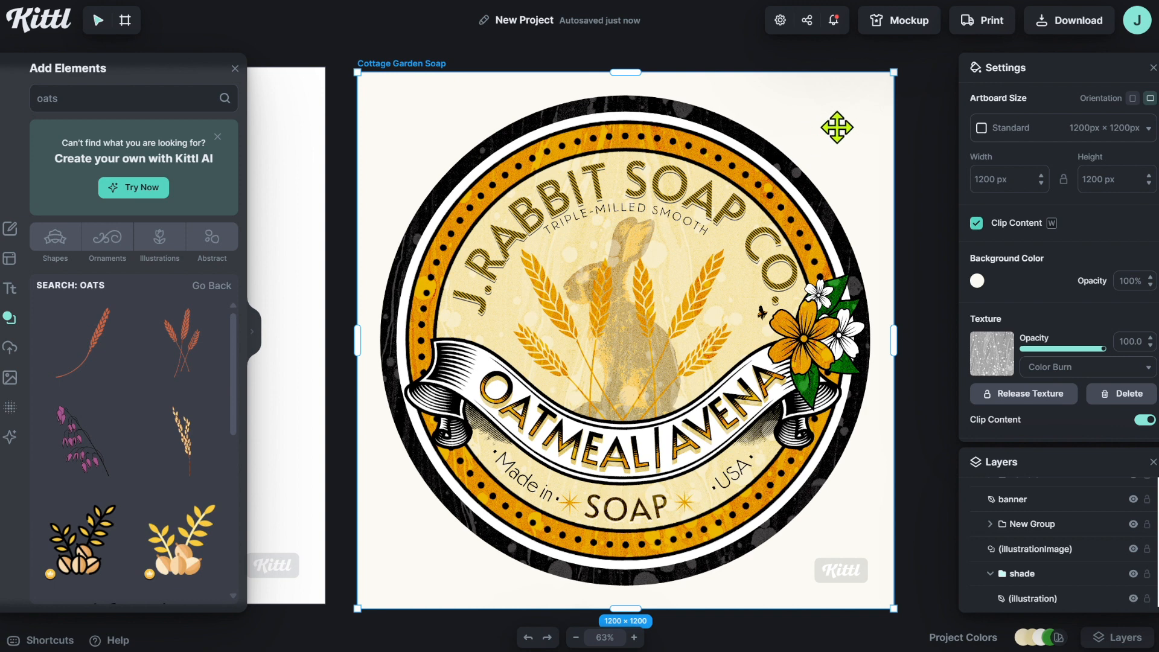
- Change the artboard's background color to a saturated green
{"action": "left_click", "coordinate": [977, 282]}
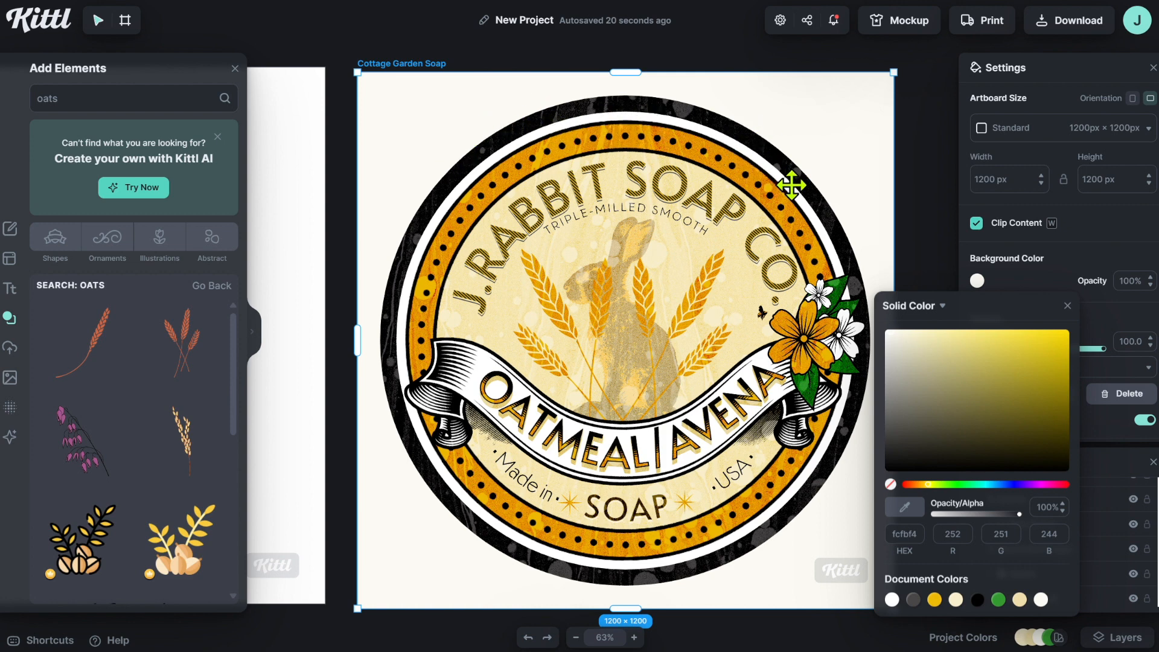
{"action": "left_click", "coordinate": [957, 483]}
{"action": "left_click", "coordinate": [1047, 418]}
{"action": "left_click", "coordinate": [1067, 384]}
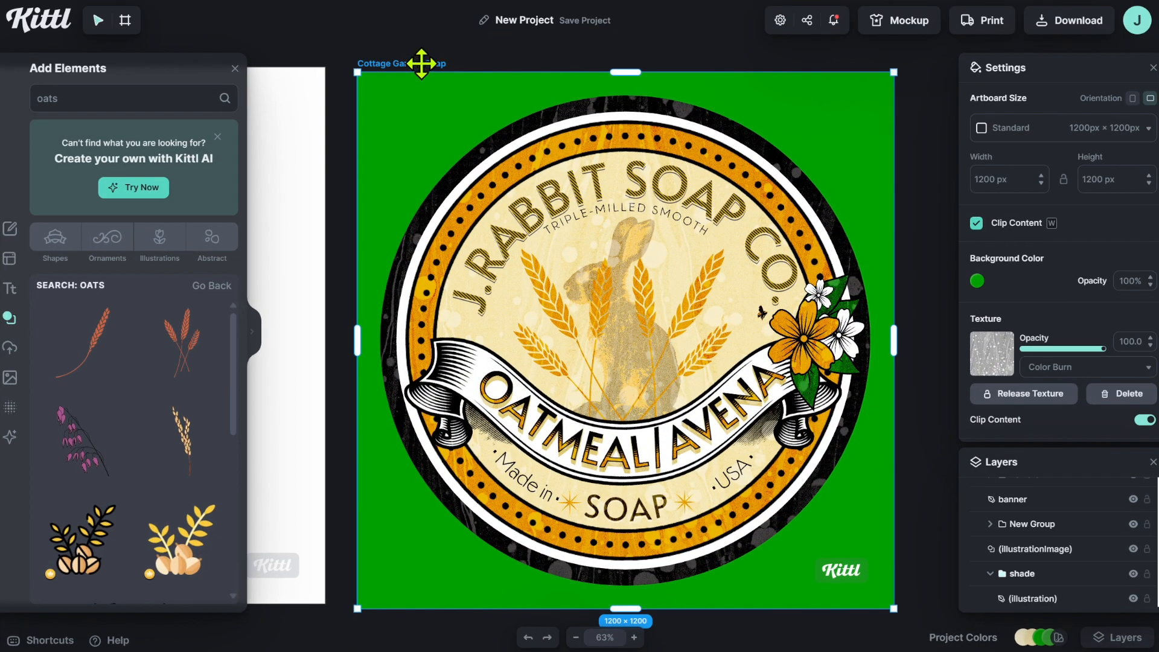
- Rename the Cottage Garden Soap artboard as SoapLabel2
{"action": "double_click", "coordinate": [421, 62]}
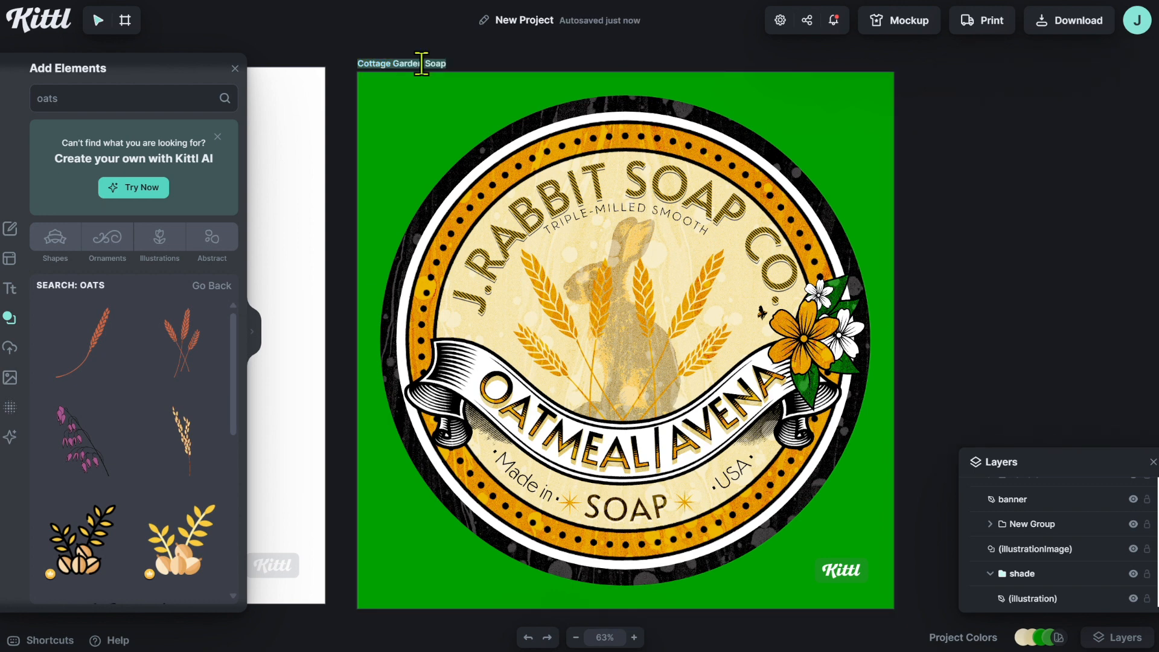
{"action": "type", "text": "soapLabel2"}
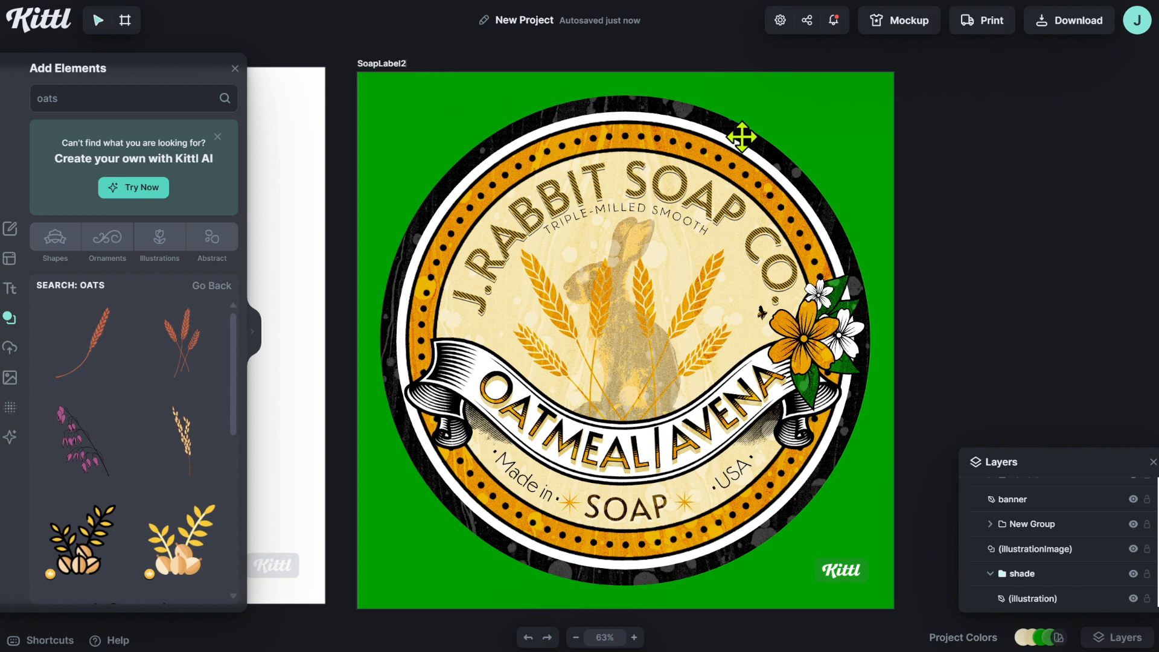
{"action": "left_click", "coordinate": [927, 163]}
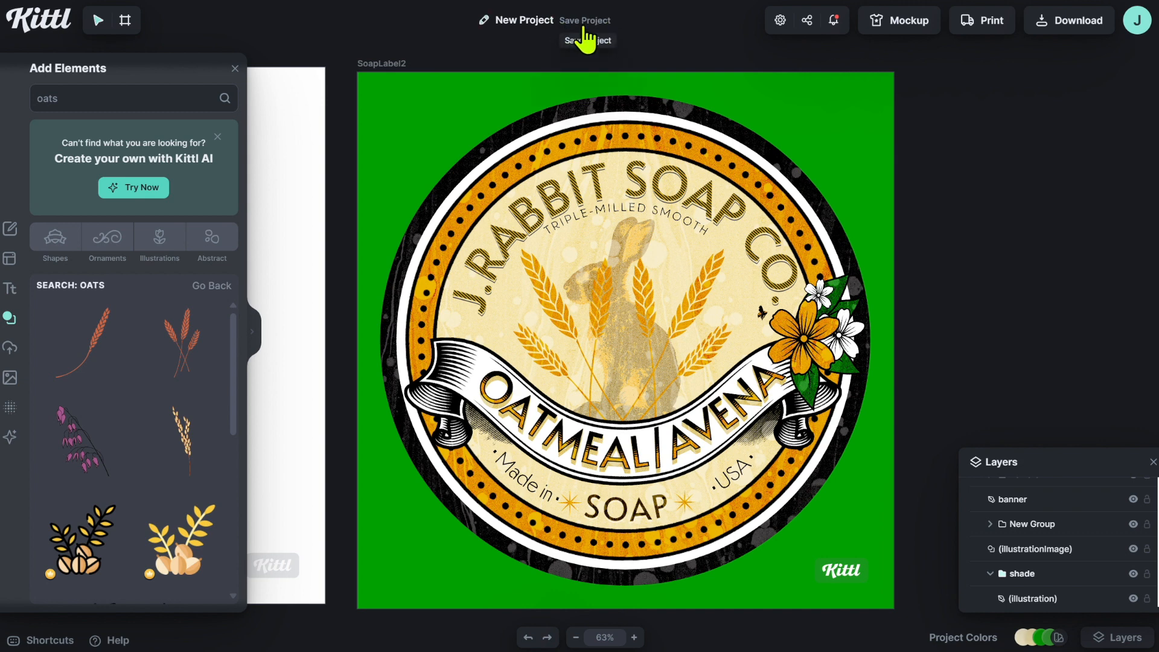
- Check the download options and export size limit for the SoapLabel2 artboard, without exporting it
{"action": "left_click", "coordinate": [387, 63]}
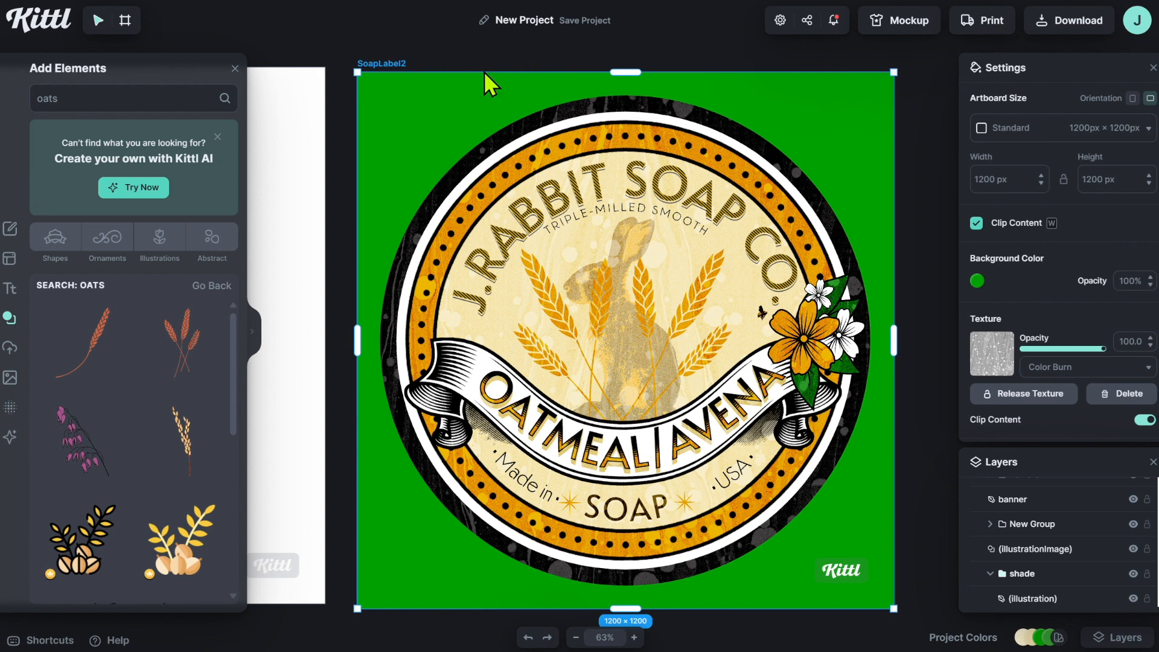
{"action": "left_click", "coordinate": [1049, 27]}
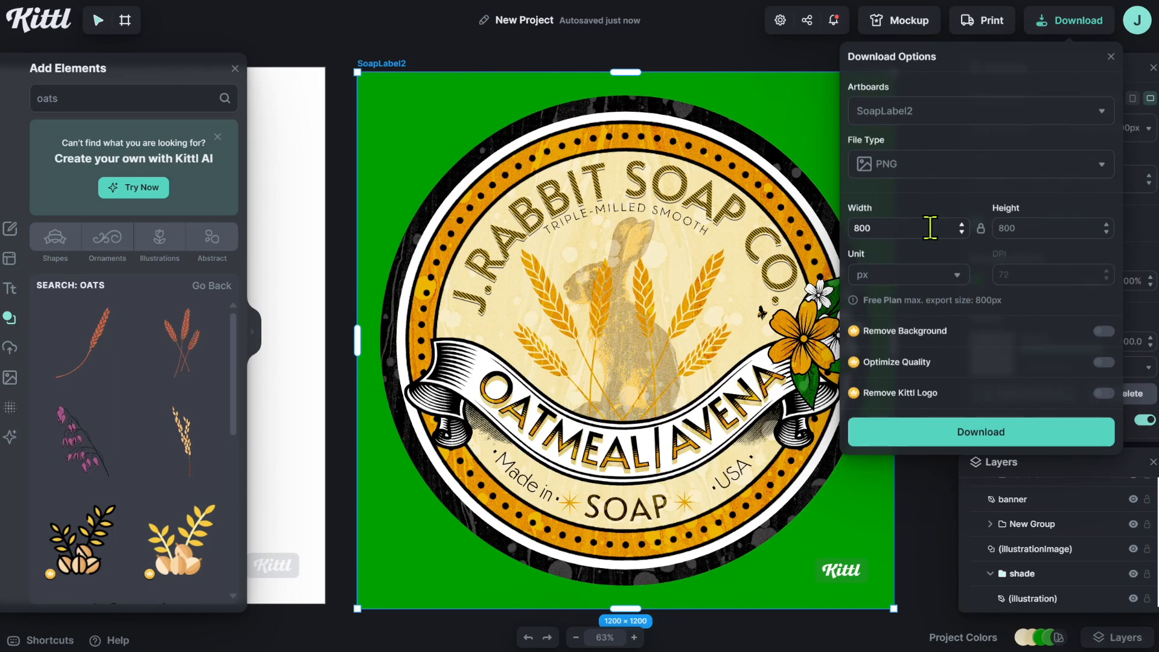
{"action": "left_click", "coordinate": [1111, 57]}
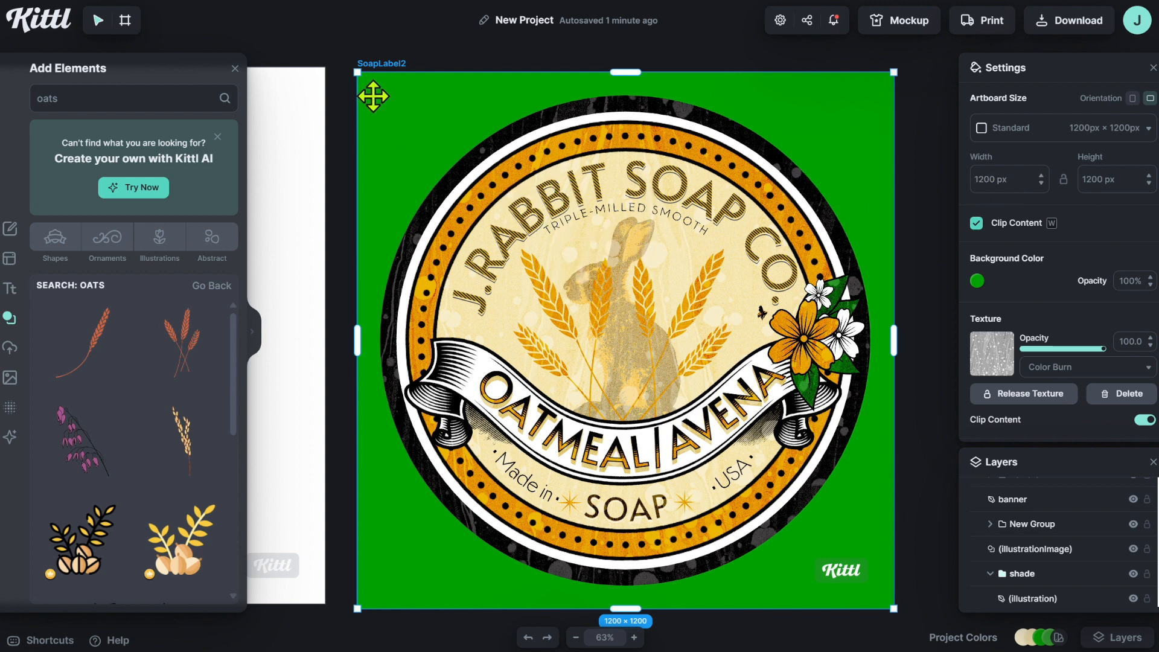
- Select all the label elements on the SoapLabel2 artboard and group them
{"action": "left_click", "coordinate": [356, 55]}
{"action": "left_click_drag", "start_coordinate": [370, 90], "coordinate": [886, 597]}
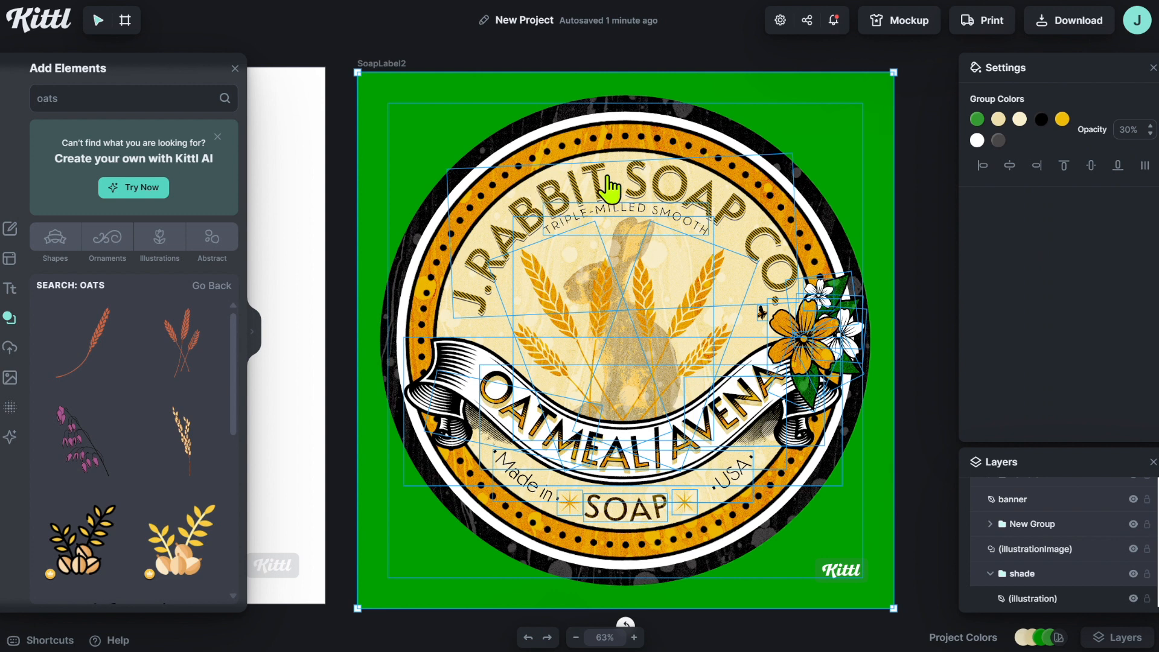
{"action": "right_click", "coordinate": [577, 193]}
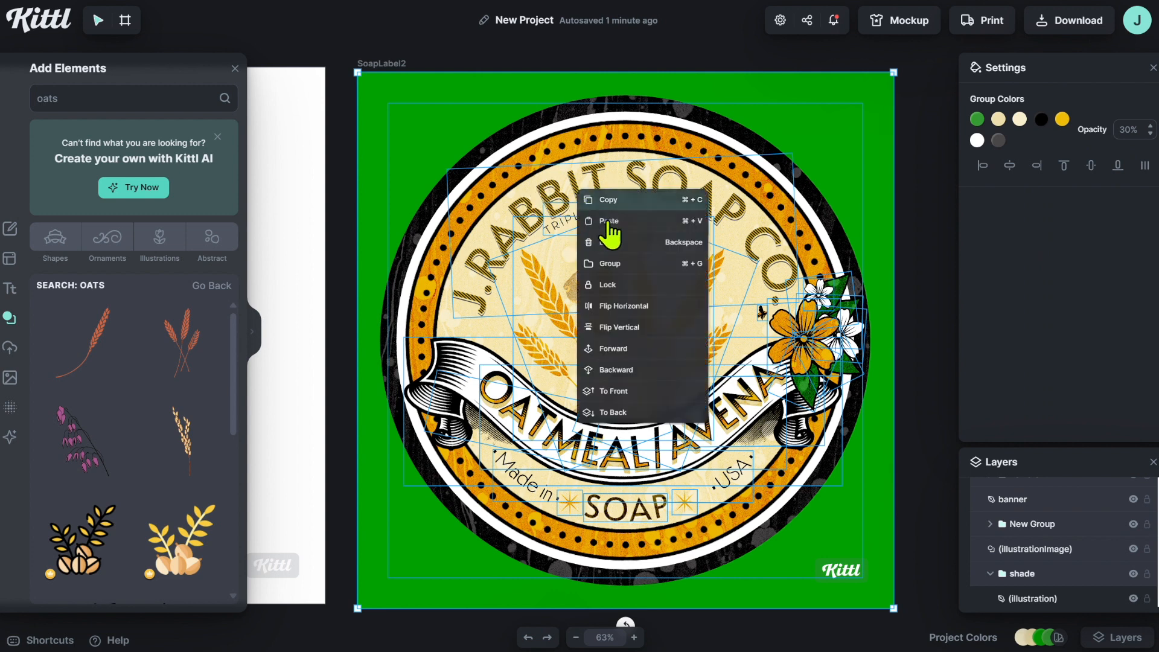
{"action": "left_click", "coordinate": [617, 265]}
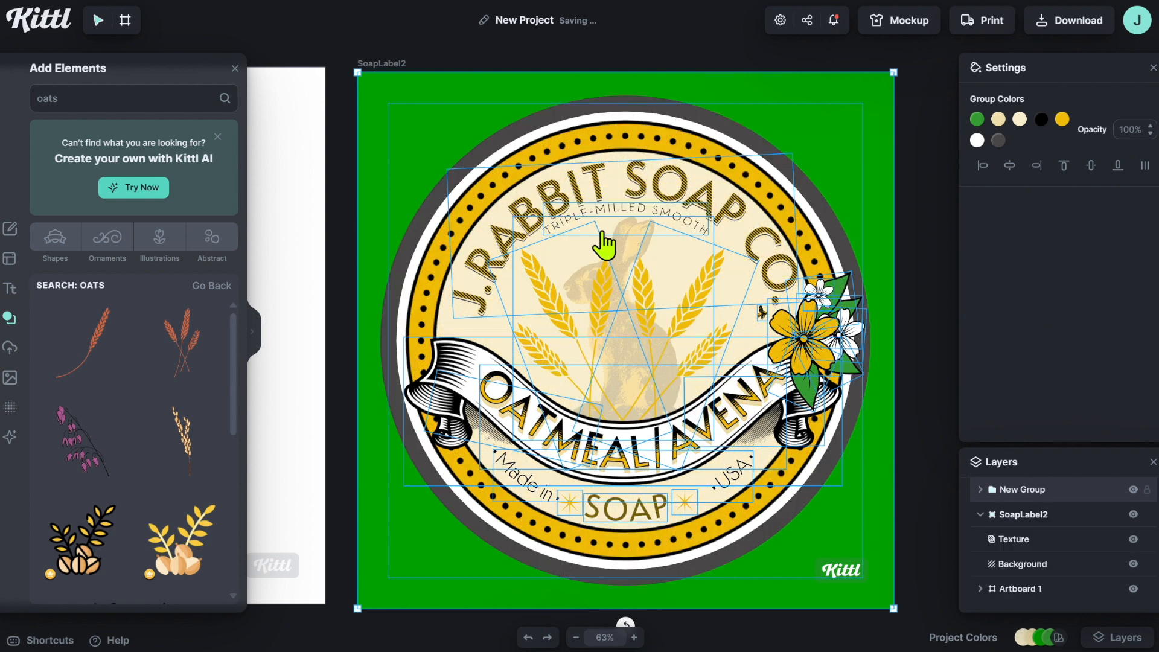
- Resize the SoapLabel2 artboard to 750 px wide by 750 px high
{"action": "left_click", "coordinate": [387, 63]}
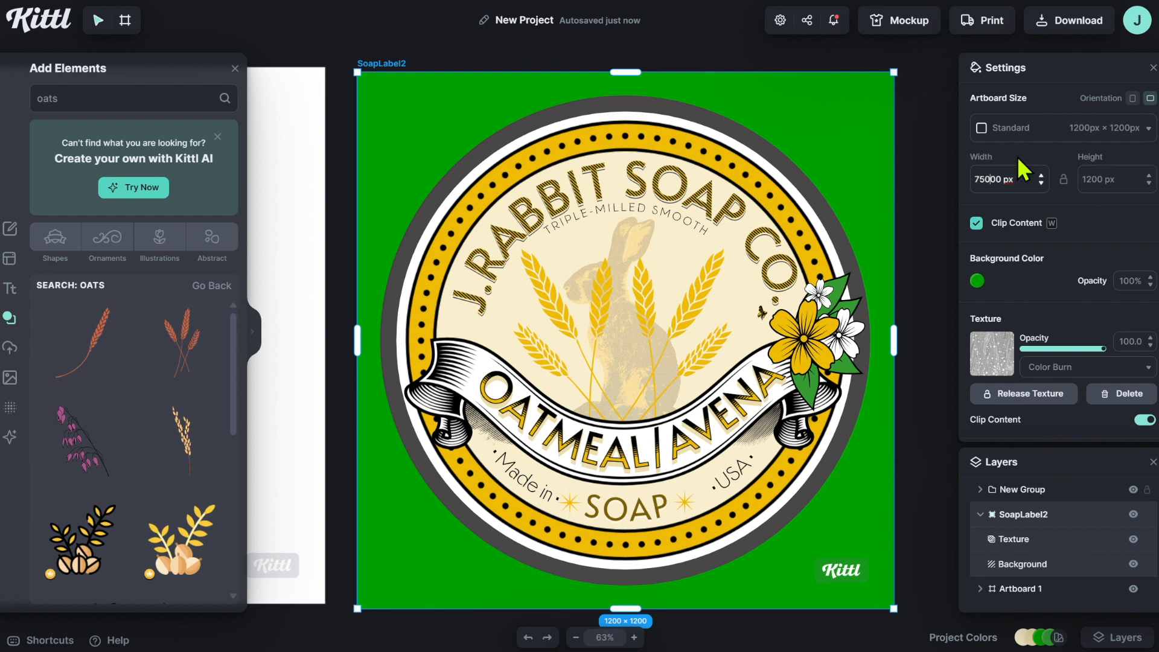
{"action": "key", "text": "BackSpace"}
{"action": "key", "text": "BackSpace"}
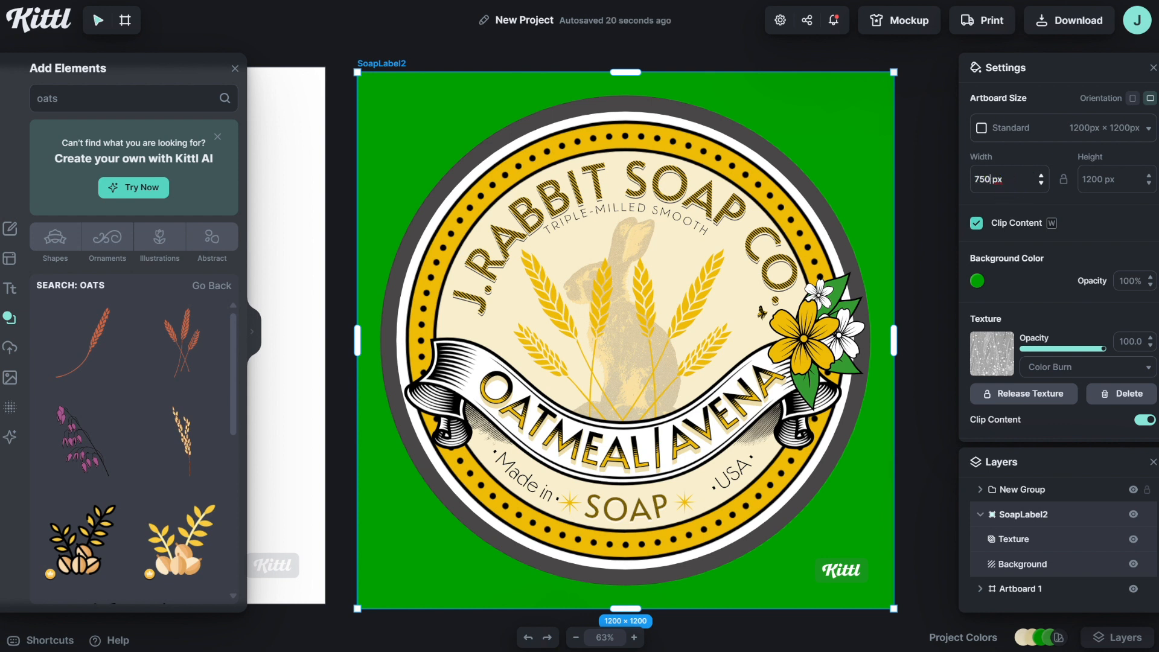
{"action": "left_click", "coordinate": [1094, 179]}
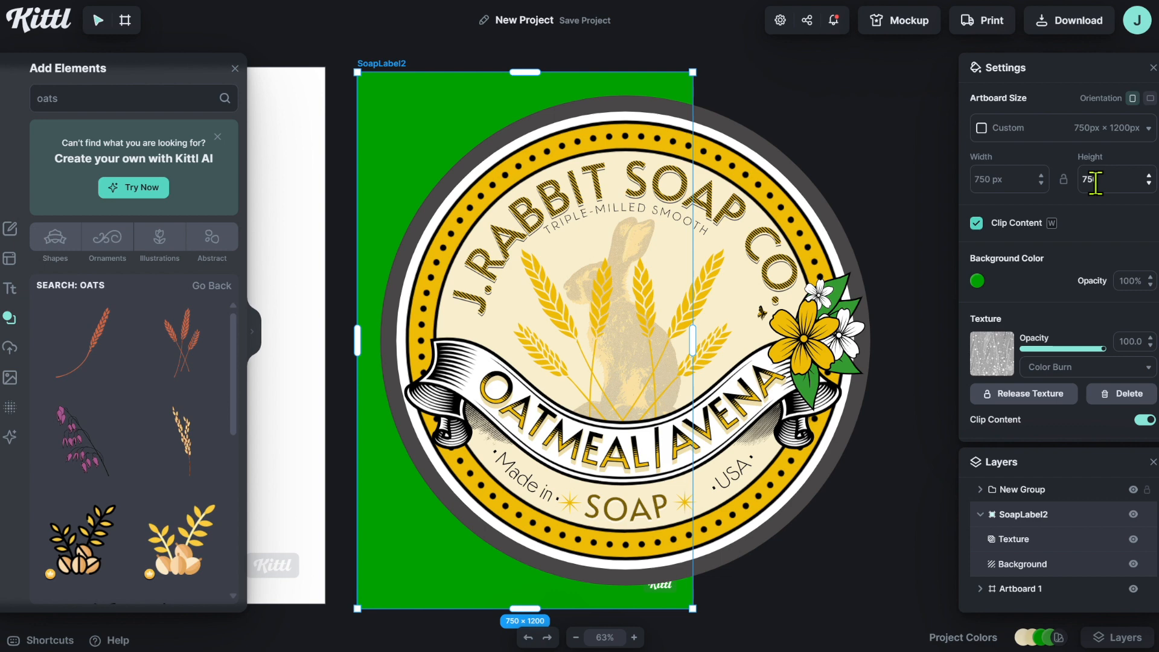
{"action": "type", "text": "750"}
{"action": "key", "text": "Return"}
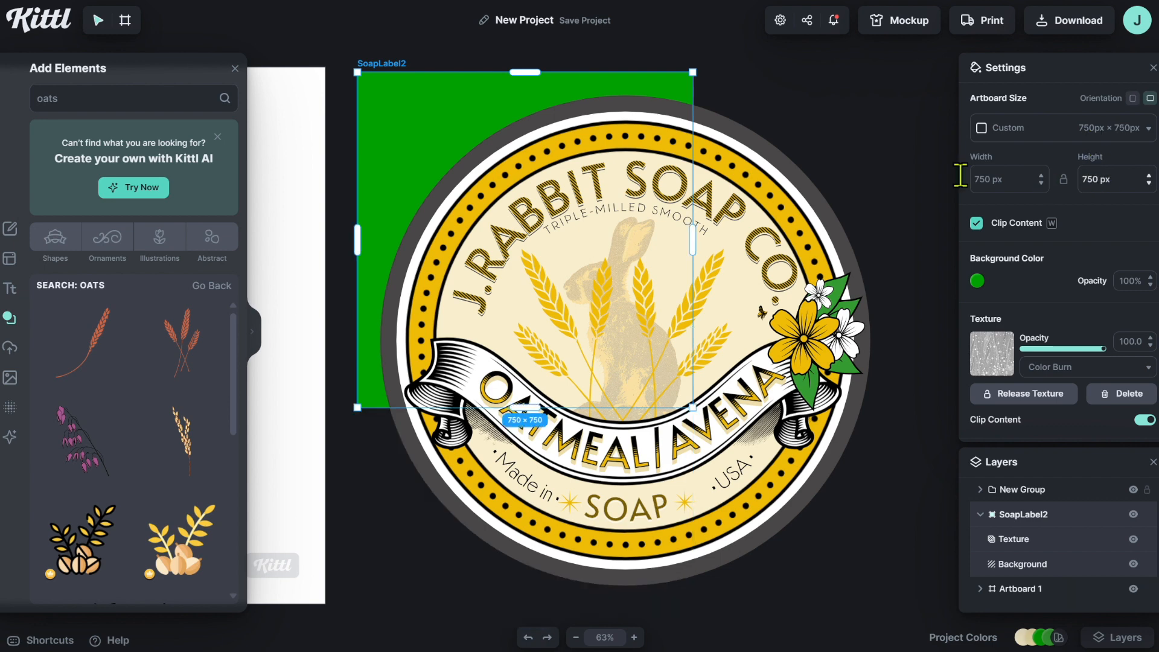
- Scale down the label group and move it onto the resized artboard so the round label nearly fills the green square
{"action": "left_click", "coordinate": [764, 236]}
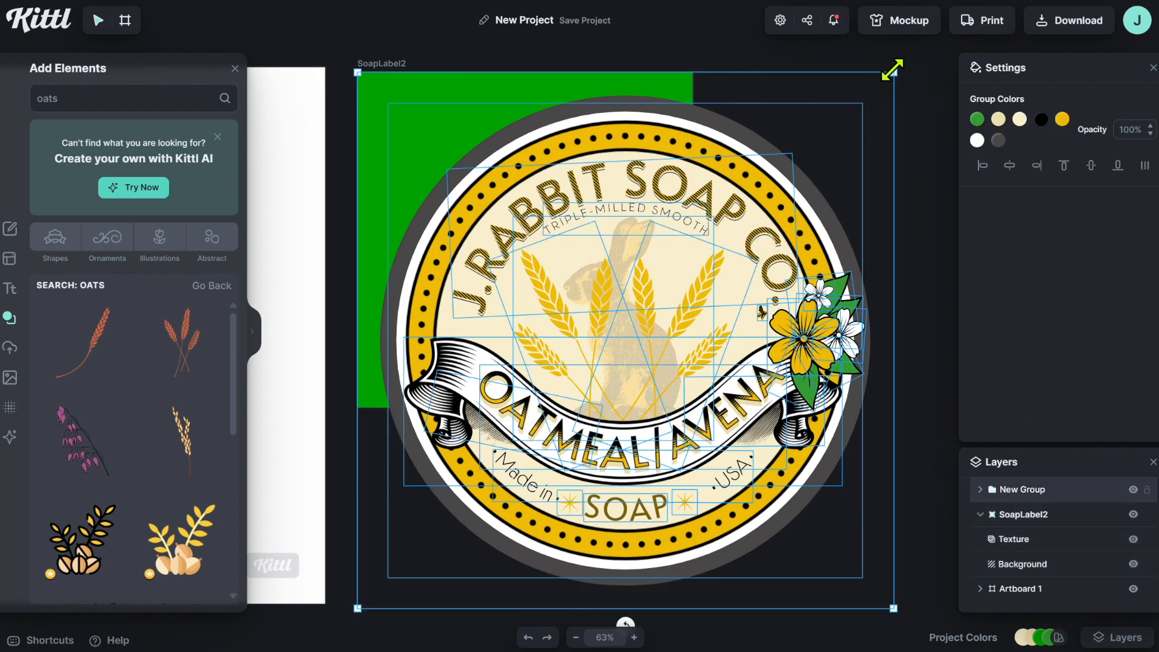
{"action": "left_click_drag", "start_coordinate": [893, 73], "coordinate": [570, 353]}
{"action": "left_click_drag", "start_coordinate": [446, 526], "coordinate": [451, 219]}
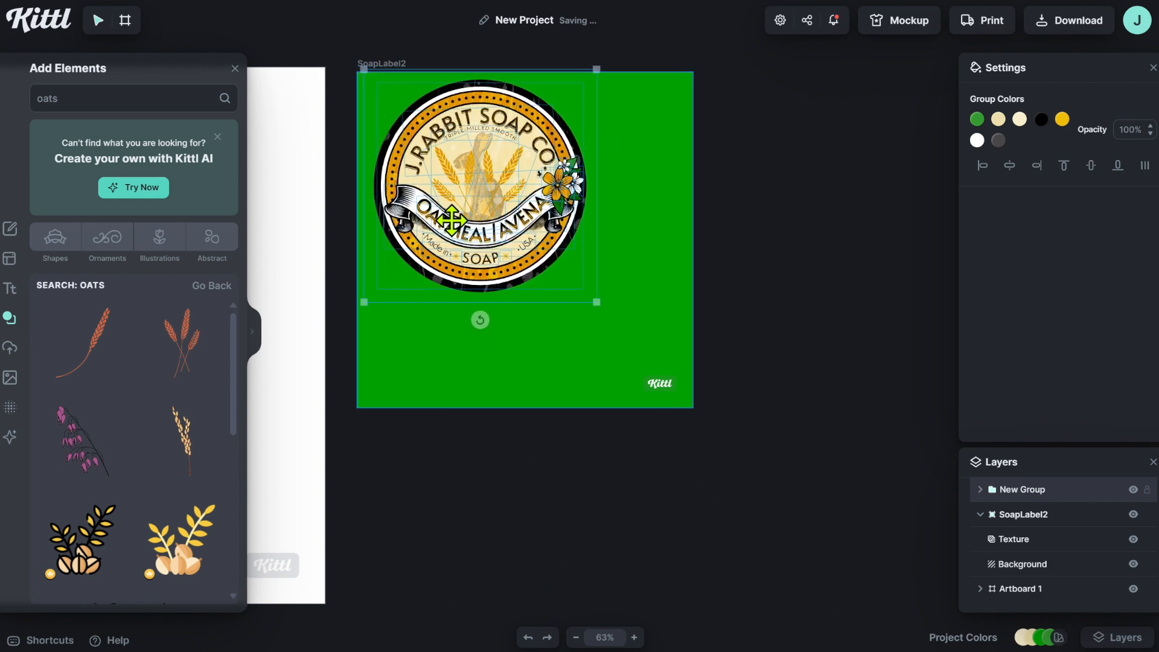
{"action": "left_click_drag", "start_coordinate": [598, 301], "coordinate": [703, 423]}
{"action": "left_click_drag", "start_coordinate": [581, 268], "coordinate": [565, 249]}
{"action": "left_click_drag", "start_coordinate": [703, 417], "coordinate": [706, 420]}
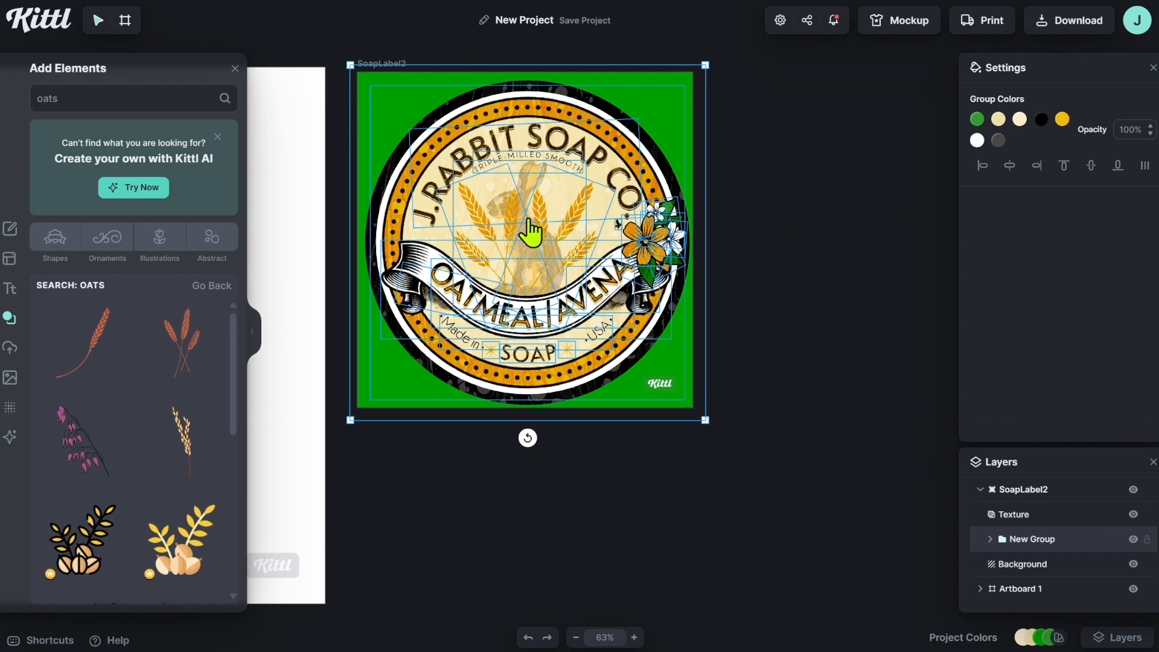
- Center the label group horizontally and vertically on the artboard, and deselect it
{"action": "left_click", "coordinate": [1009, 165]}
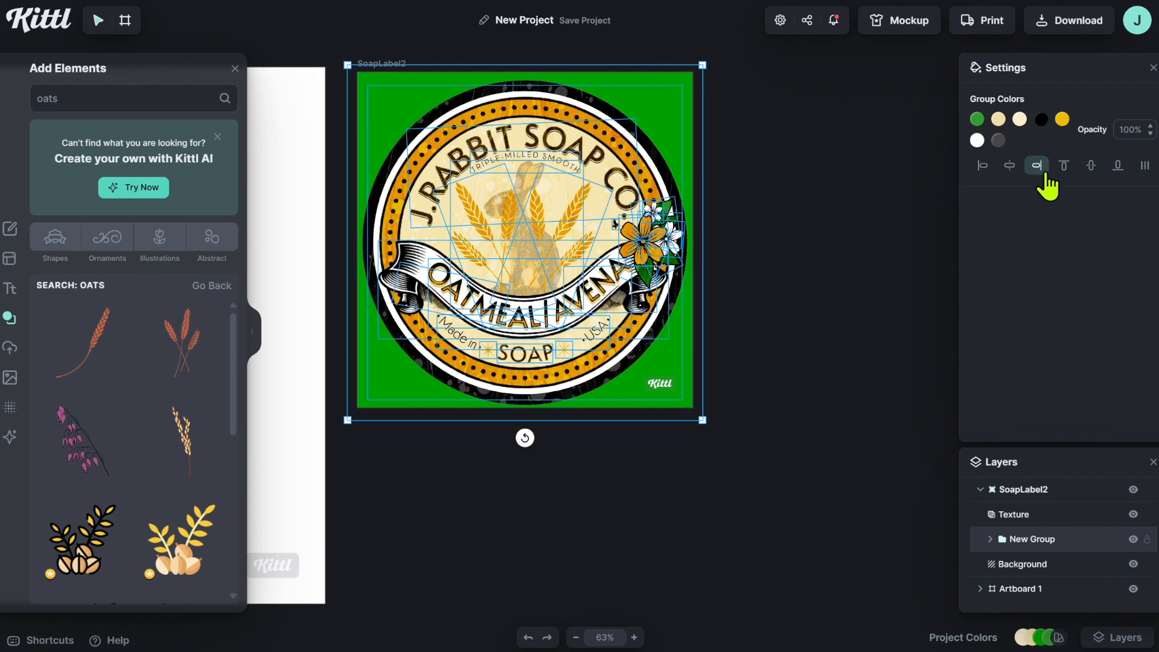
{"action": "left_click", "coordinate": [1090, 168]}
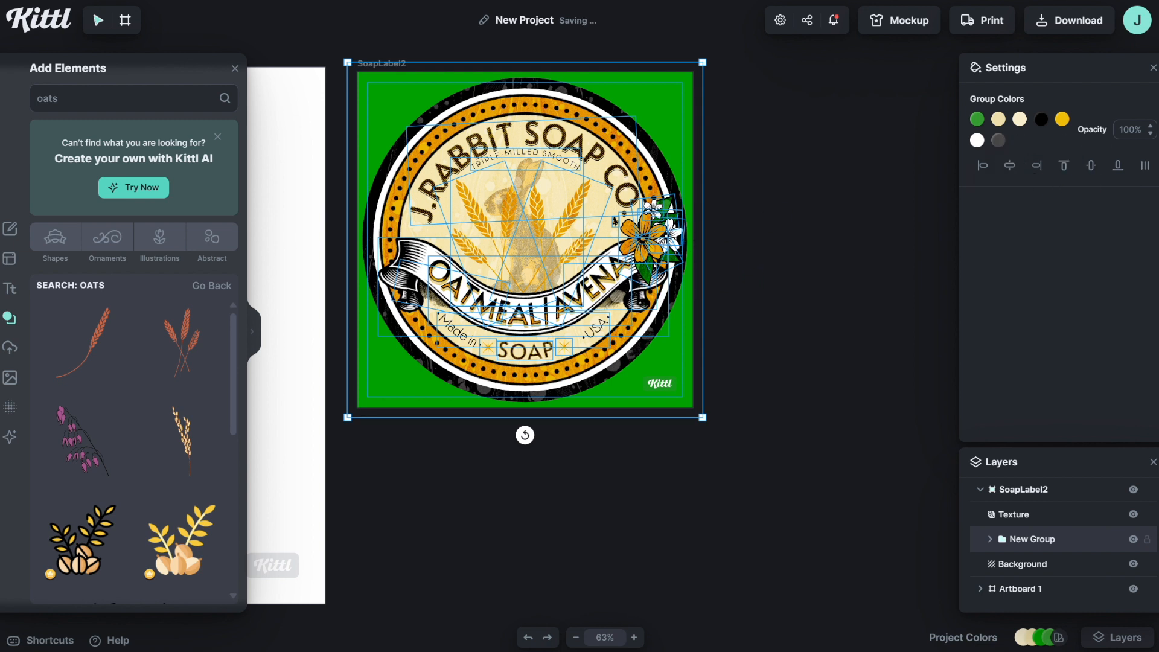
{"action": "left_click", "coordinate": [634, 637]}
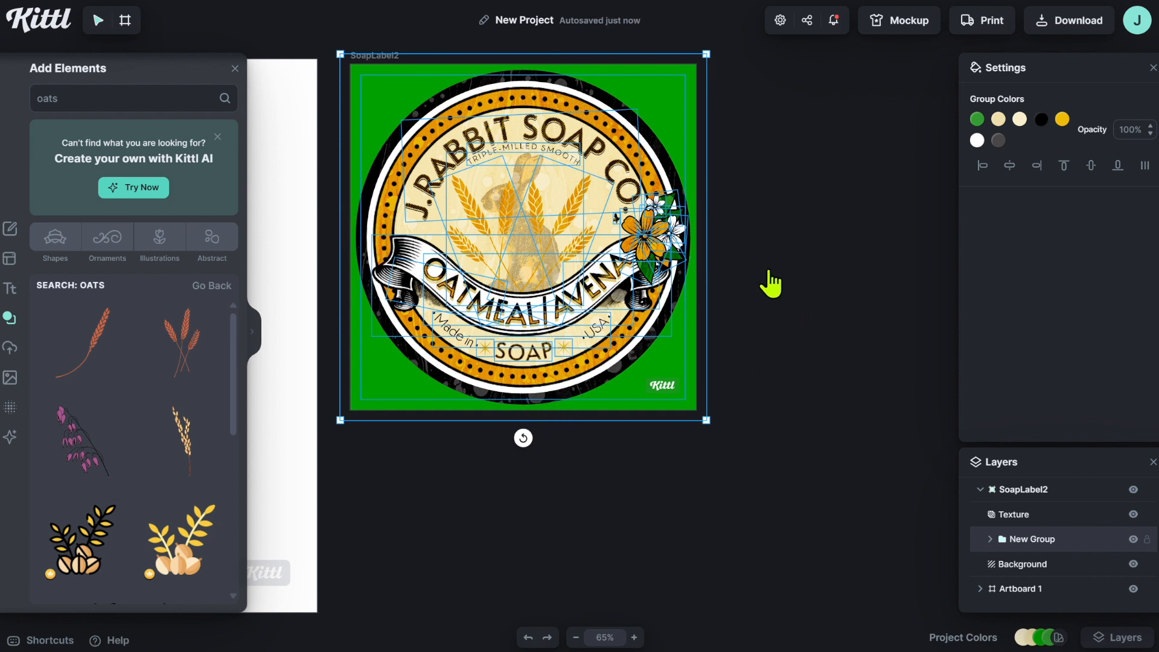
{"action": "left_click", "coordinate": [807, 267]}
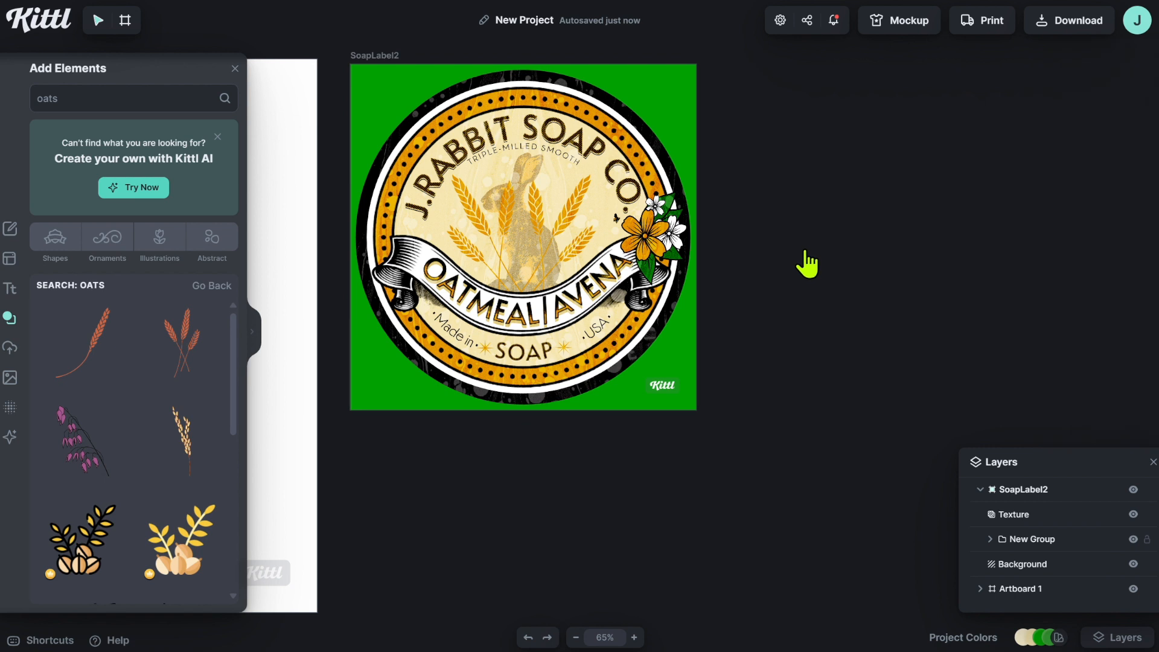
- Download the SoapLabel2 artboard as a 750 × 750 px PNG
{"action": "left_click", "coordinate": [372, 56]}
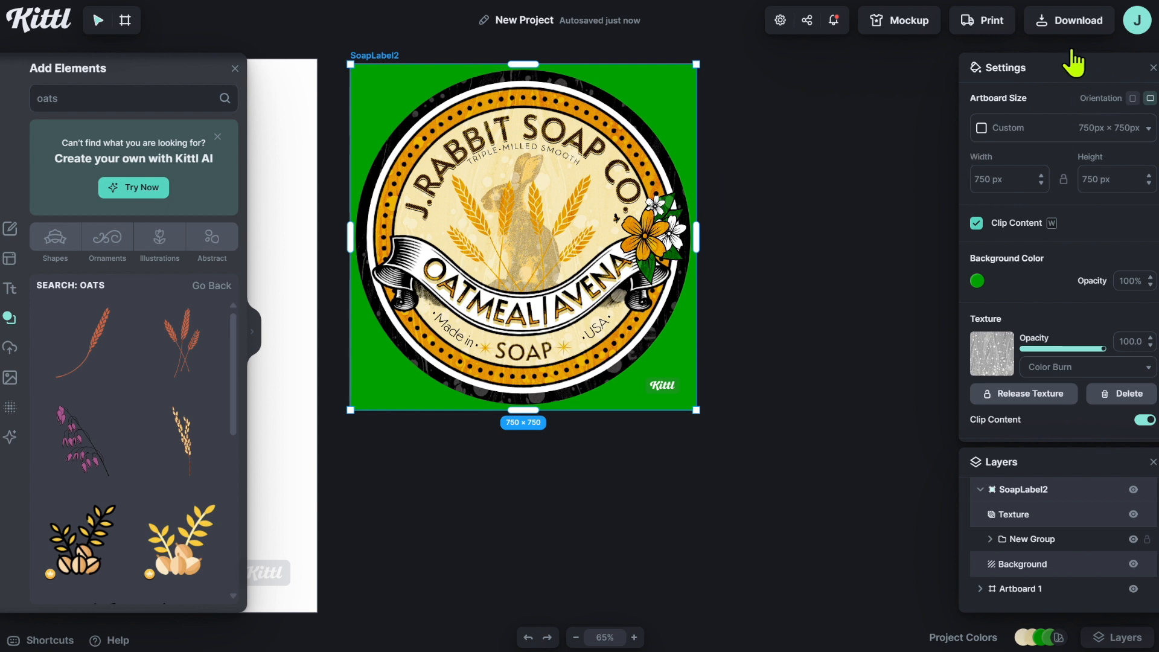
{"action": "left_click", "coordinate": [1067, 30]}
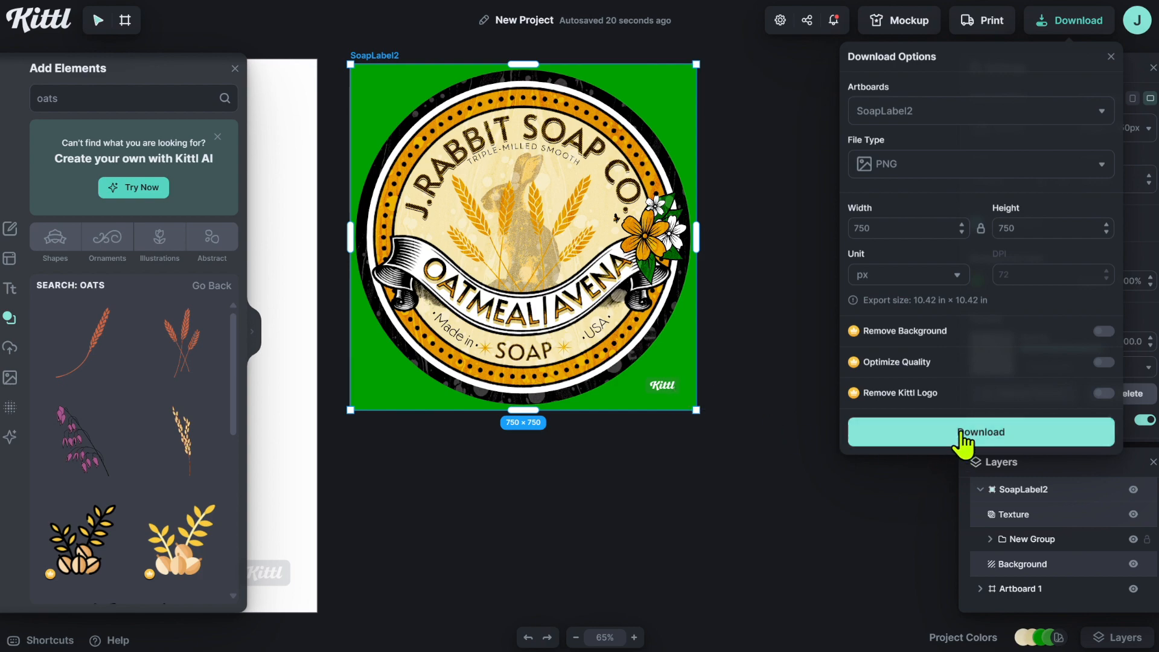
{"action": "left_click", "coordinate": [985, 432]}
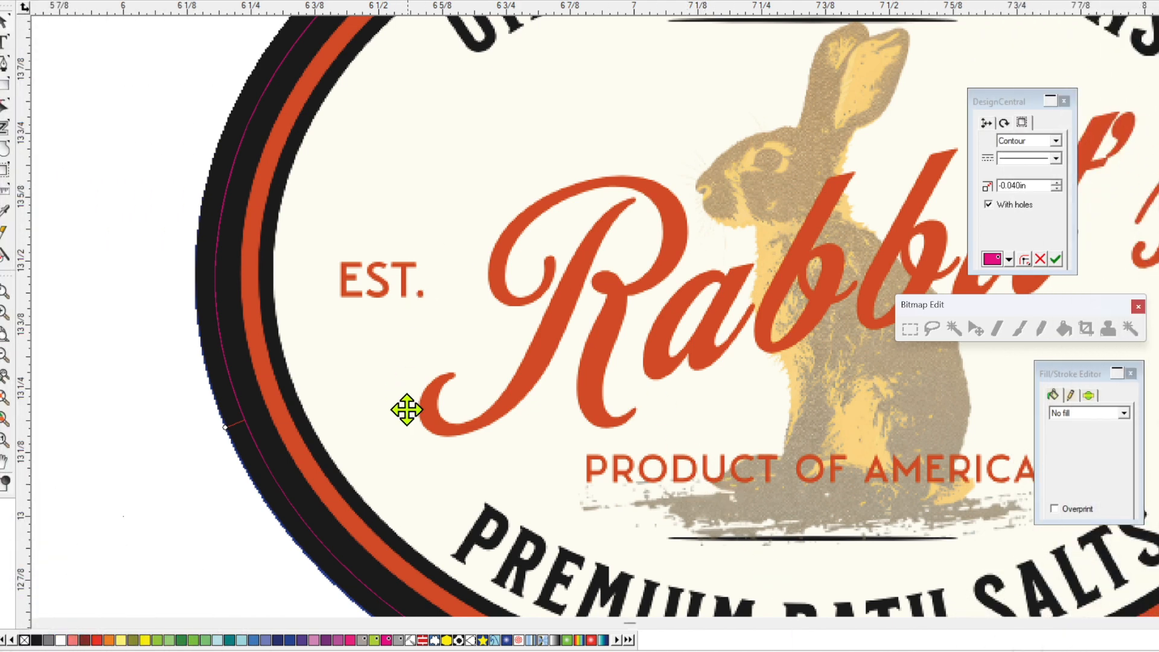
- Switch to the Flexi design program and delete the oval Rabbit's bath salts label with its contour line
{"action": "left_click", "coordinate": [6, 363]}
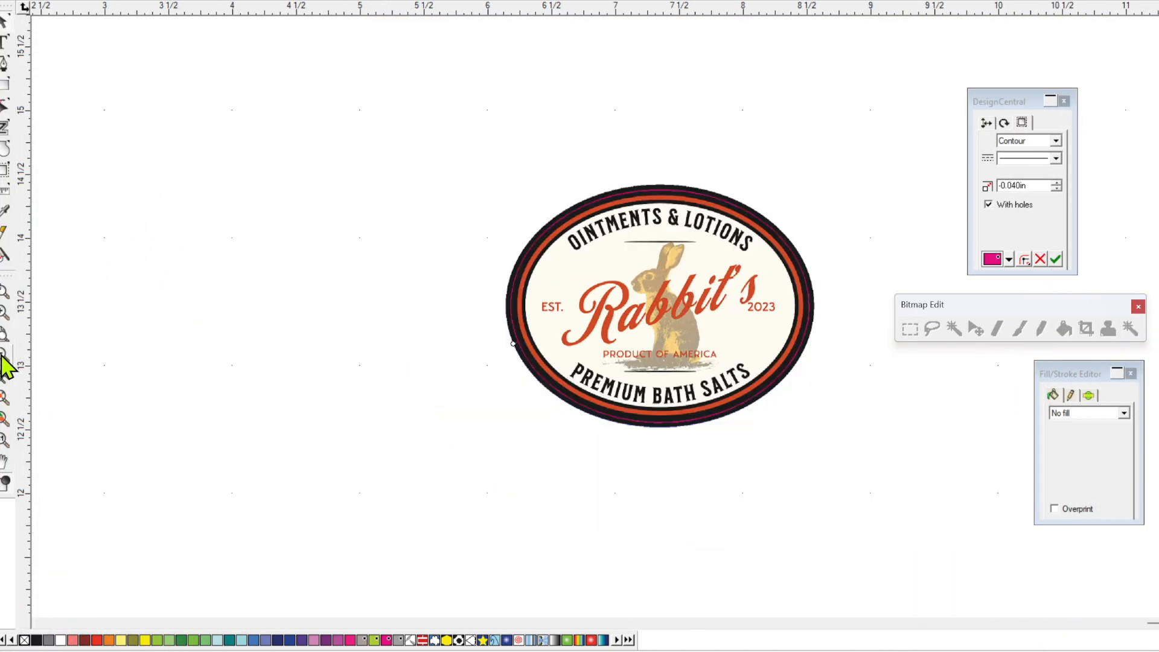
{"action": "left_click_drag", "start_coordinate": [417, 142], "coordinate": [895, 512]}
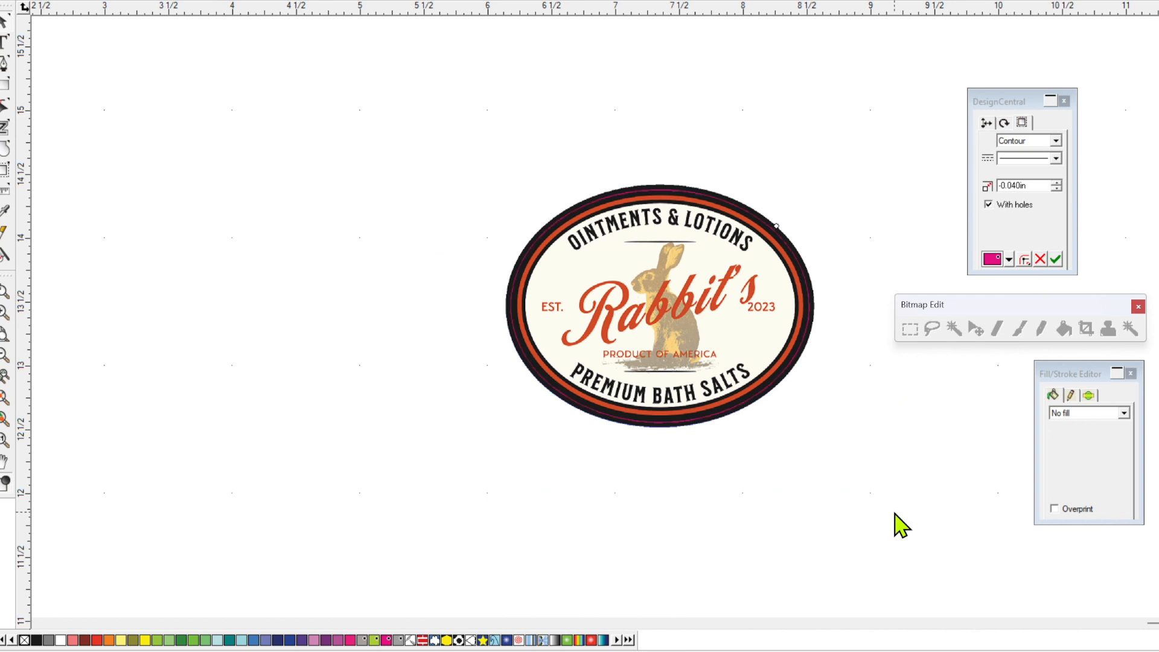
{"action": "key", "text": "Delete"}
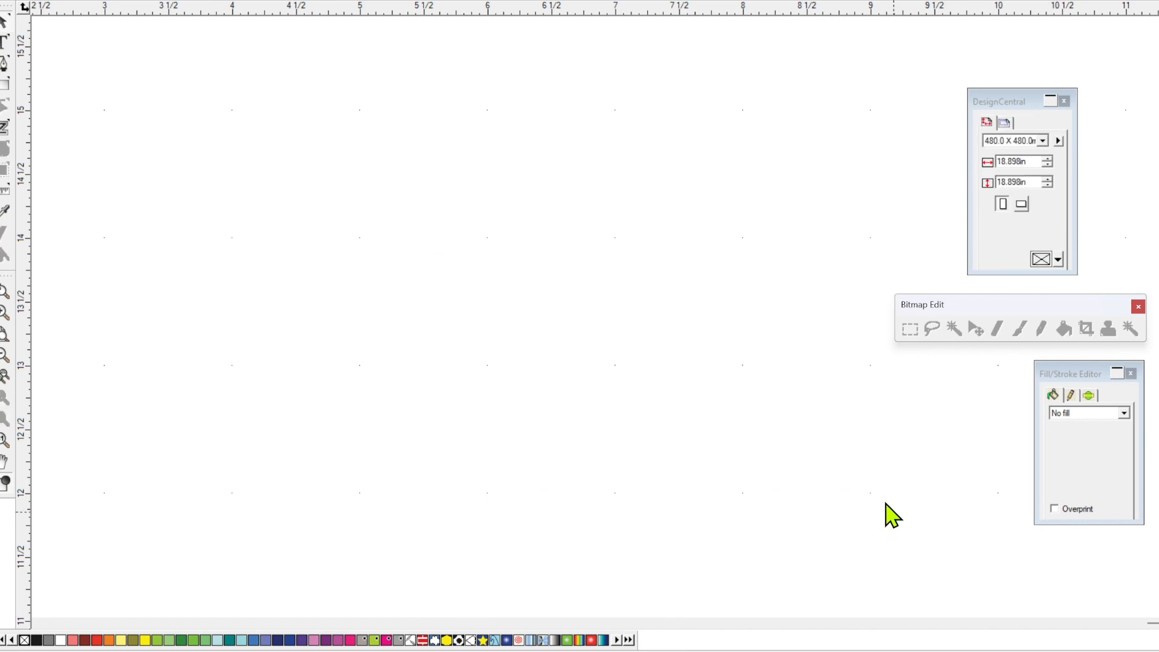
- Import the SoapLabel2 PNG from the Downloads folder and place it on the empty page
{"action": "left_click", "coordinate": [28, 5]}
{"action": "left_click", "coordinate": [60, 102]}
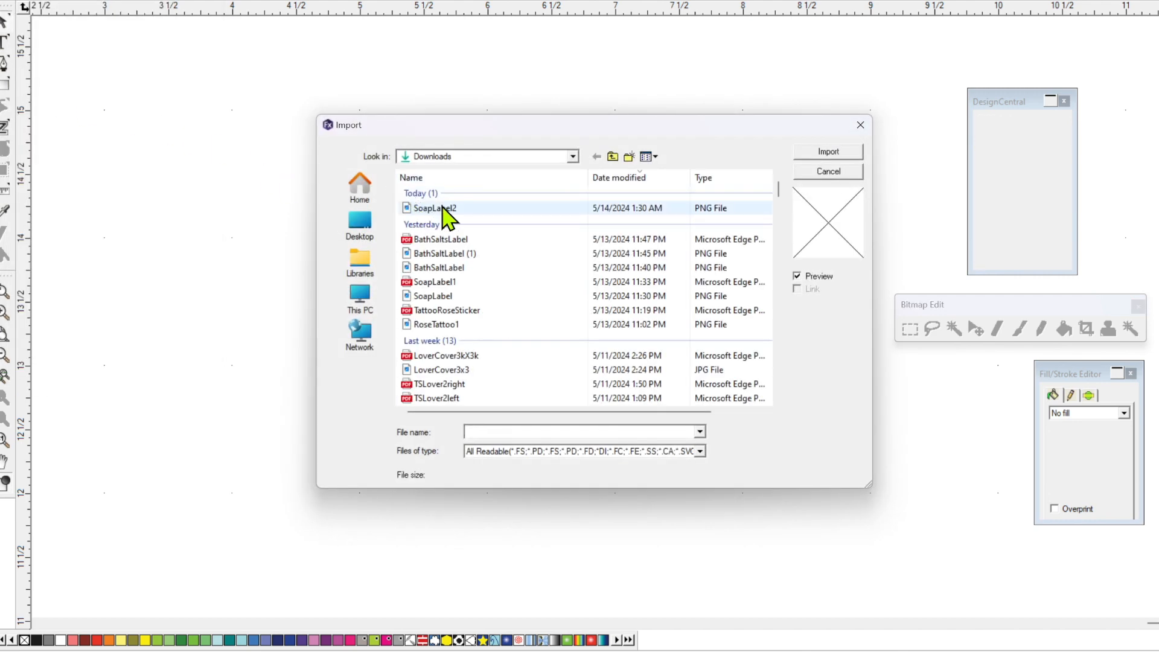
{"action": "left_click", "coordinate": [445, 210]}
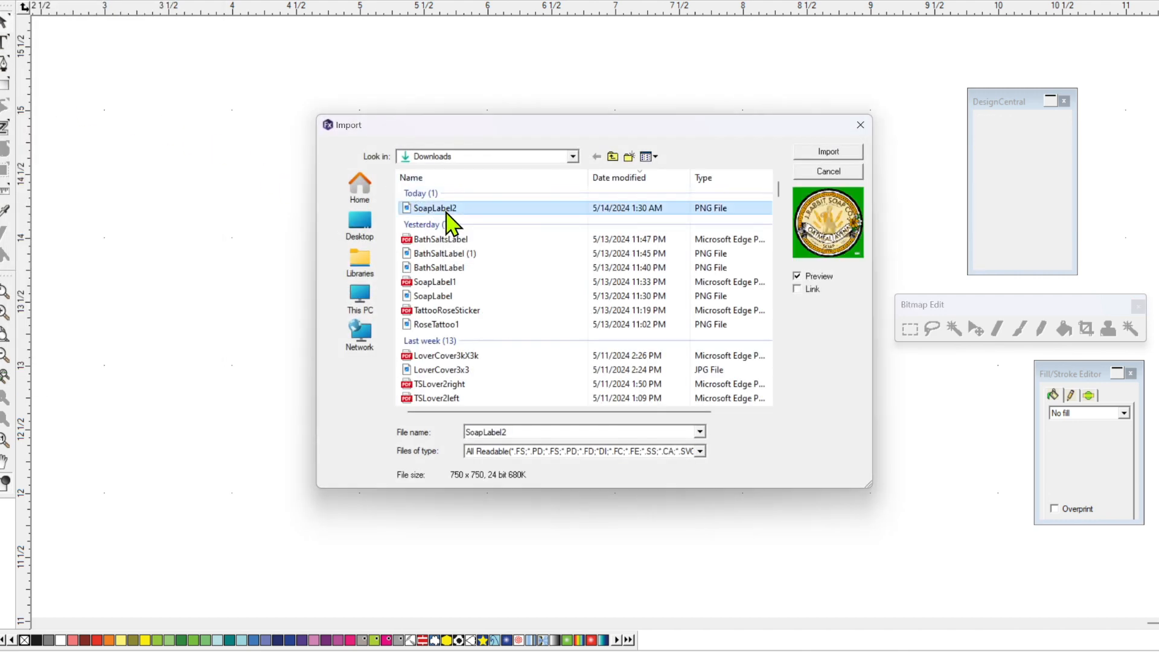
{"action": "left_click", "coordinate": [827, 152]}
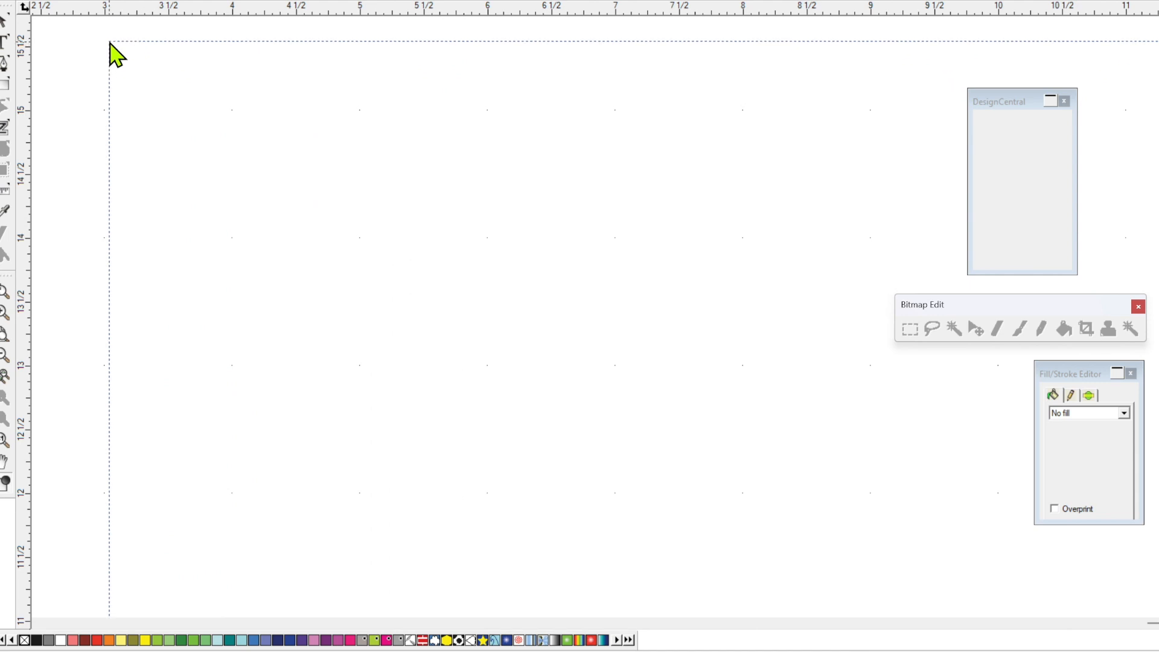
{"action": "left_click", "coordinate": [5, 351]}
{"action": "left_click", "coordinate": [5, 351]}
{"action": "left_click", "coordinate": [501, 199]}
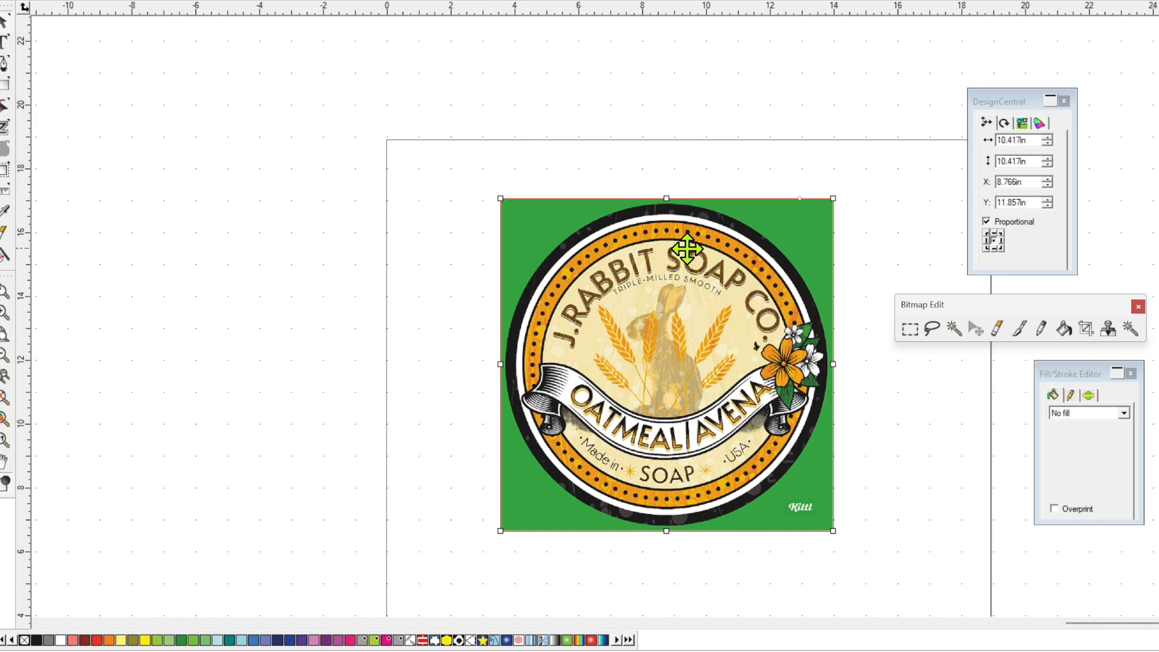
- Scale the imported soap label bitmap proportionally to a width of 2.5 in
{"action": "scroll", "coordinate": [875, 148], "scroll_direction": "down", "scroll_amount": 3}
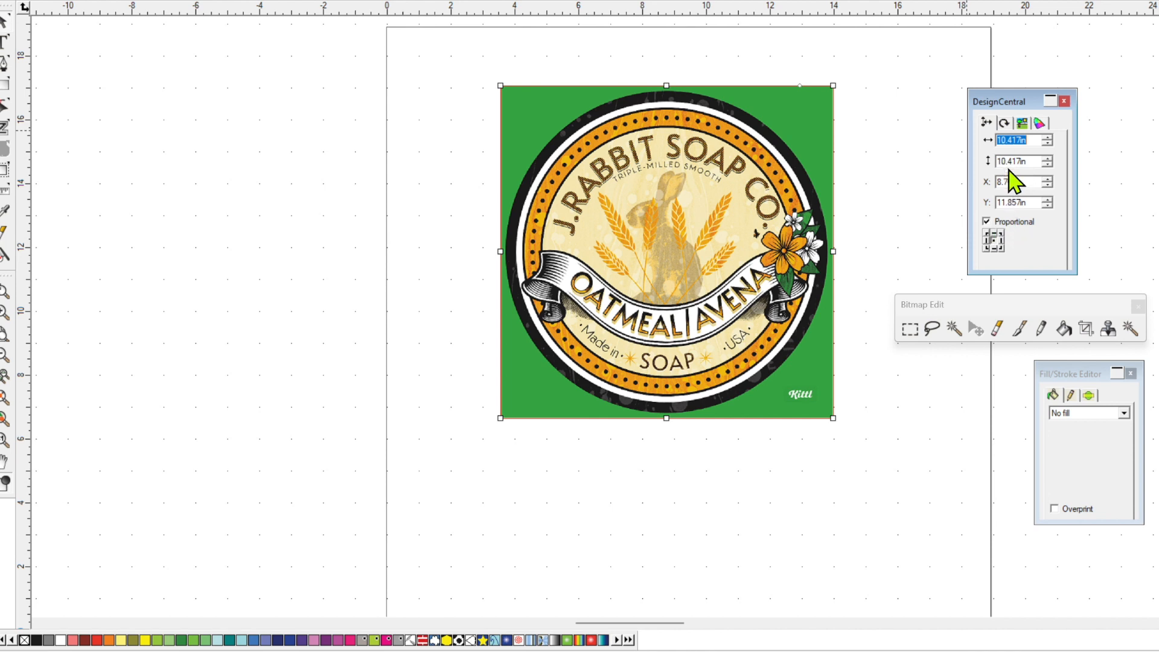
{"action": "type", "text": "2.5"}
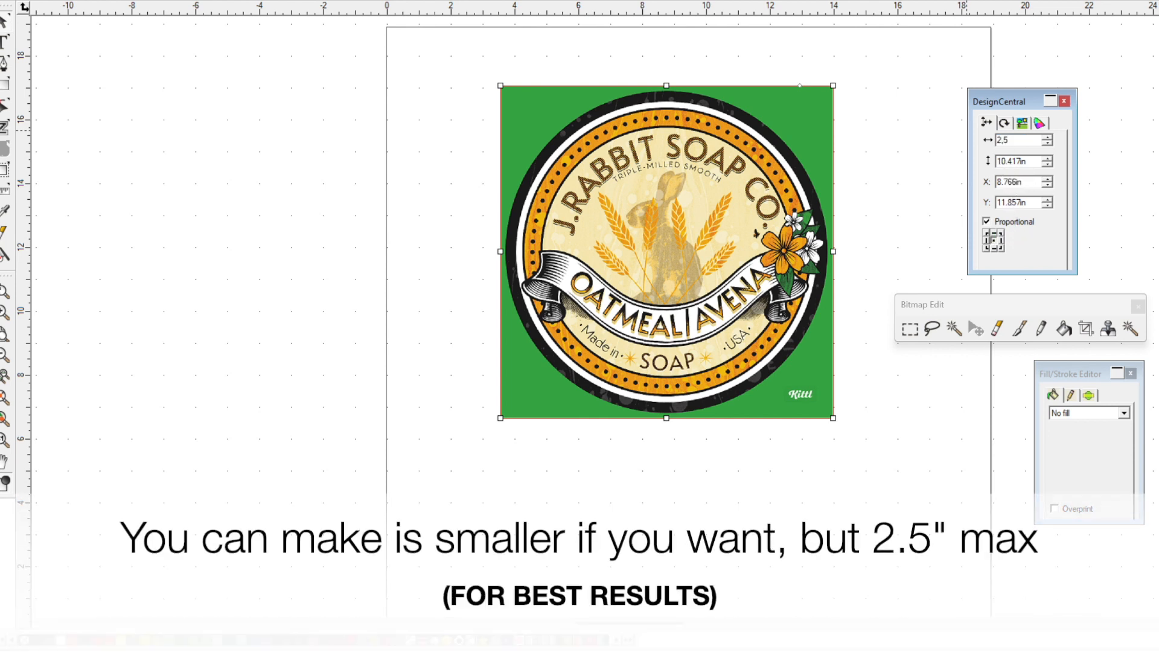
{"action": "key", "text": "Return"}
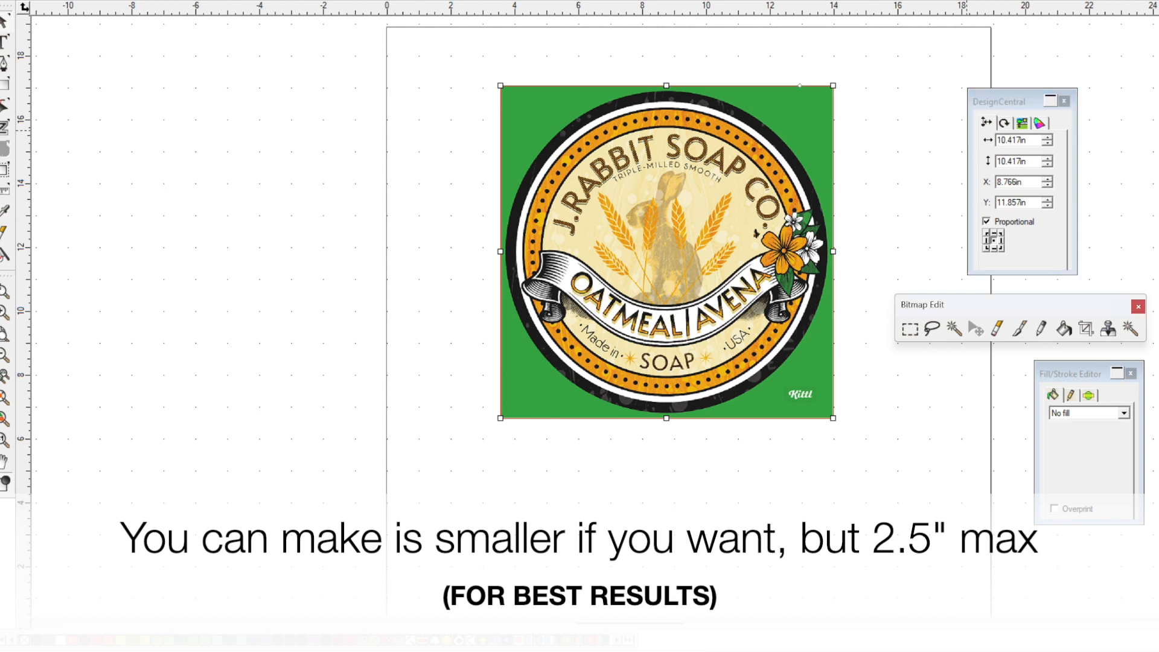
{"action": "left_click", "coordinate": [1012, 140]}
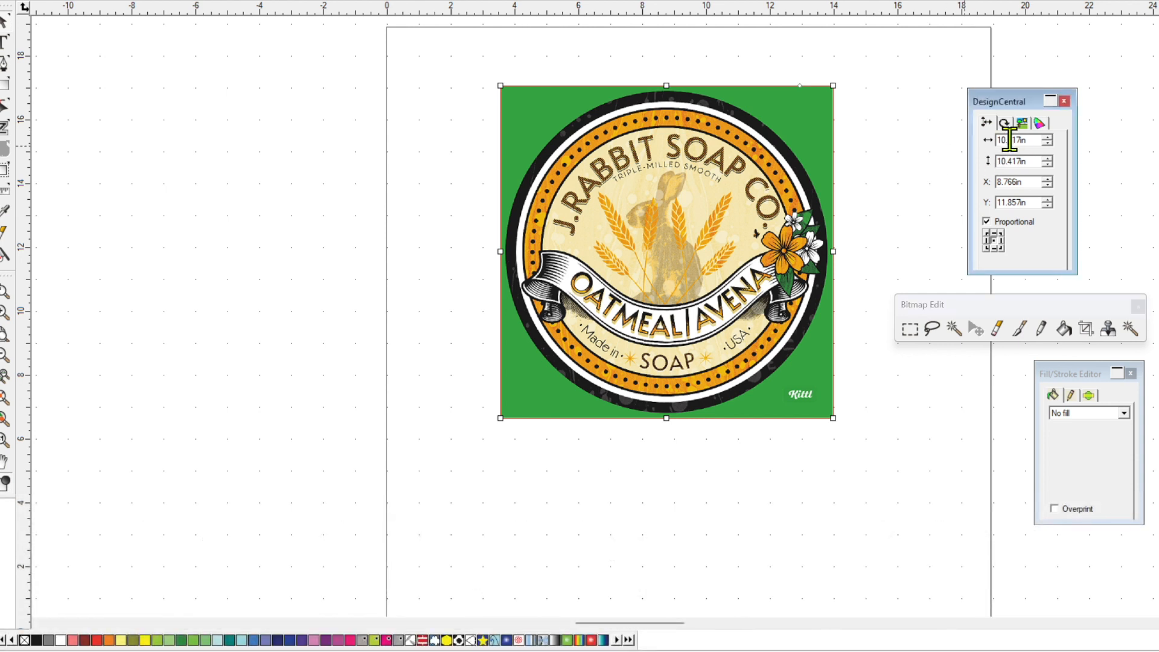
{"action": "type", "text": "2.5"}
{"action": "key", "text": "Return"}
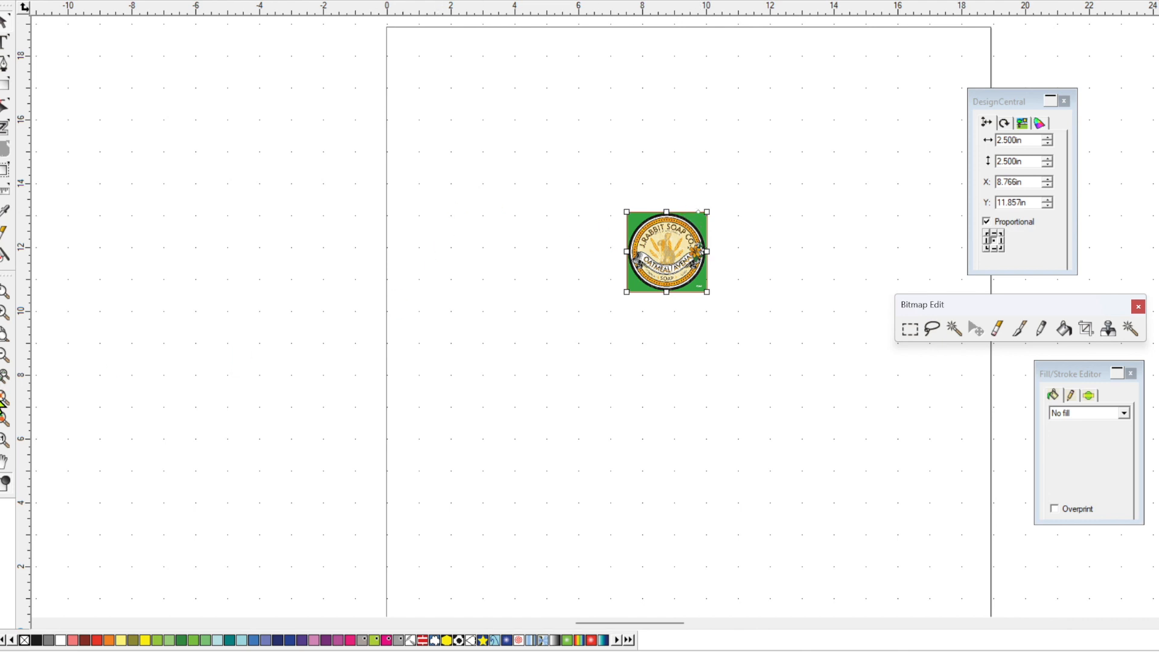
- Check the label bitmap's pixel dimensions and PPI resolution at its new size
{"action": "left_click", "coordinate": [4, 314]}
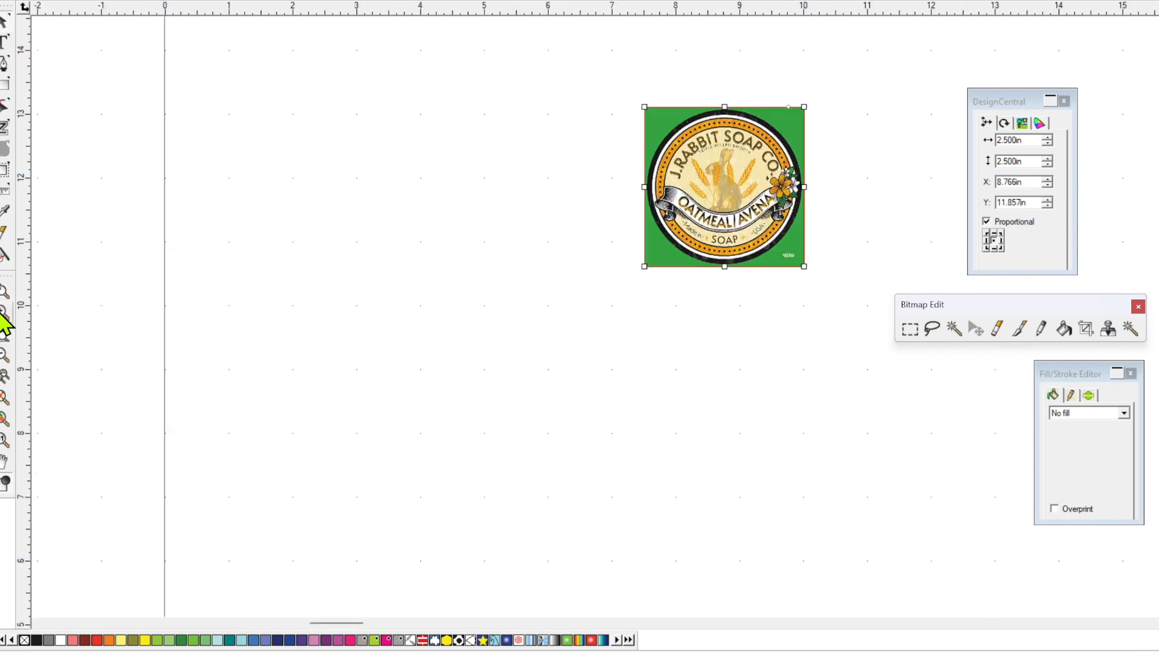
{"action": "left_click", "coordinate": [4, 313]}
{"action": "key", "text": "space"}
{"action": "left_click_drag", "start_coordinate": [872, 138], "coordinate": [551, 394]}
{"action": "left_click", "coordinate": [1021, 123]}
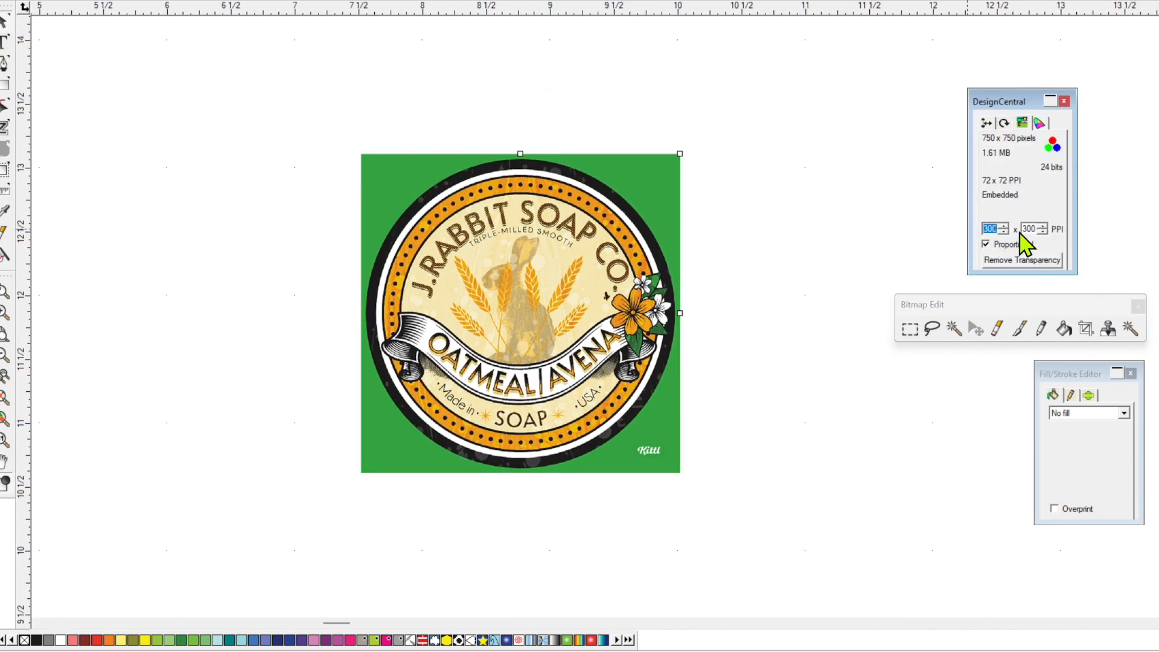
{"action": "left_click", "coordinate": [986, 123]}
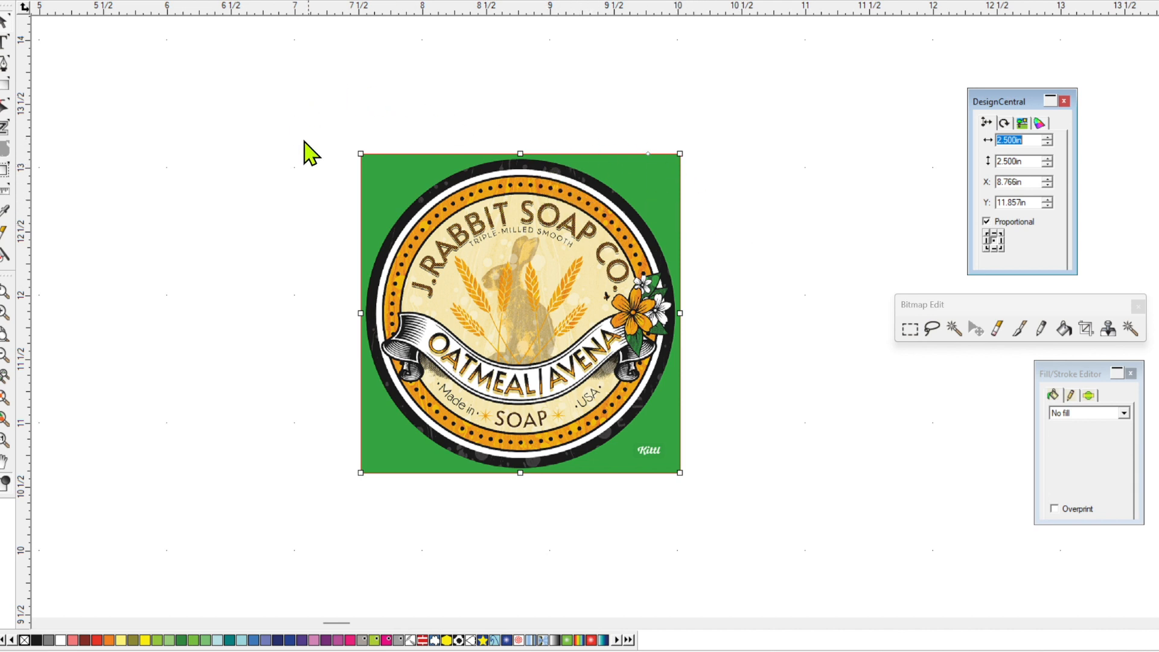
- Make the green background around the round label transparent, using a tolerance of 25
{"action": "left_click", "coordinate": [186, 0]}
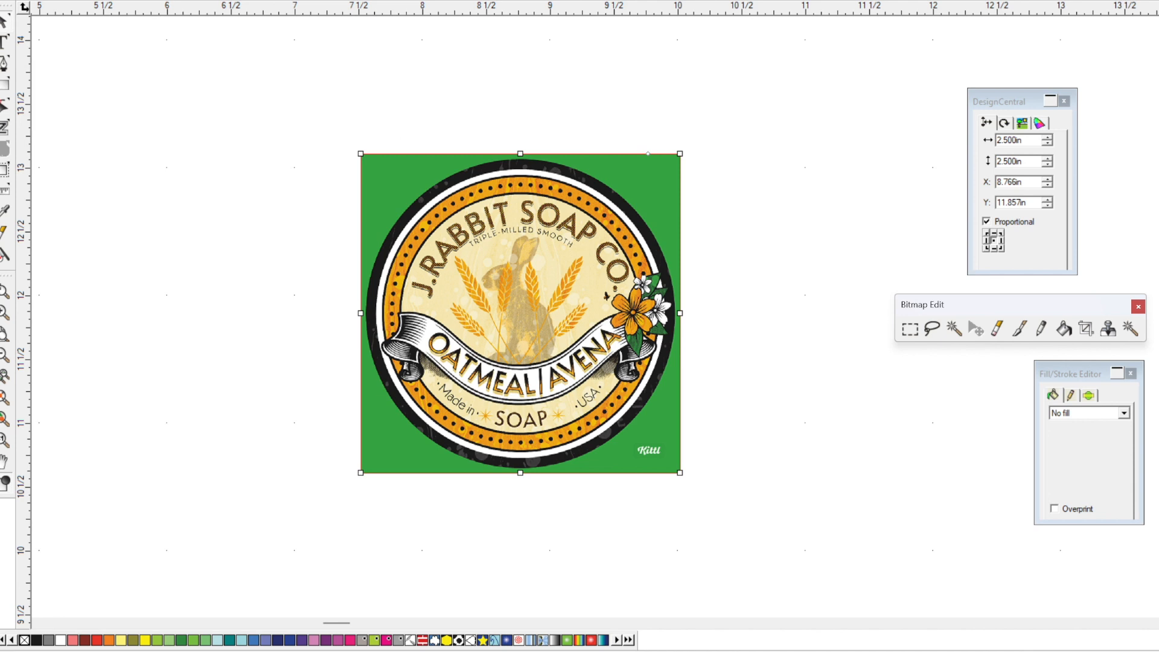
{"action": "left_click", "coordinate": [159, 0]}
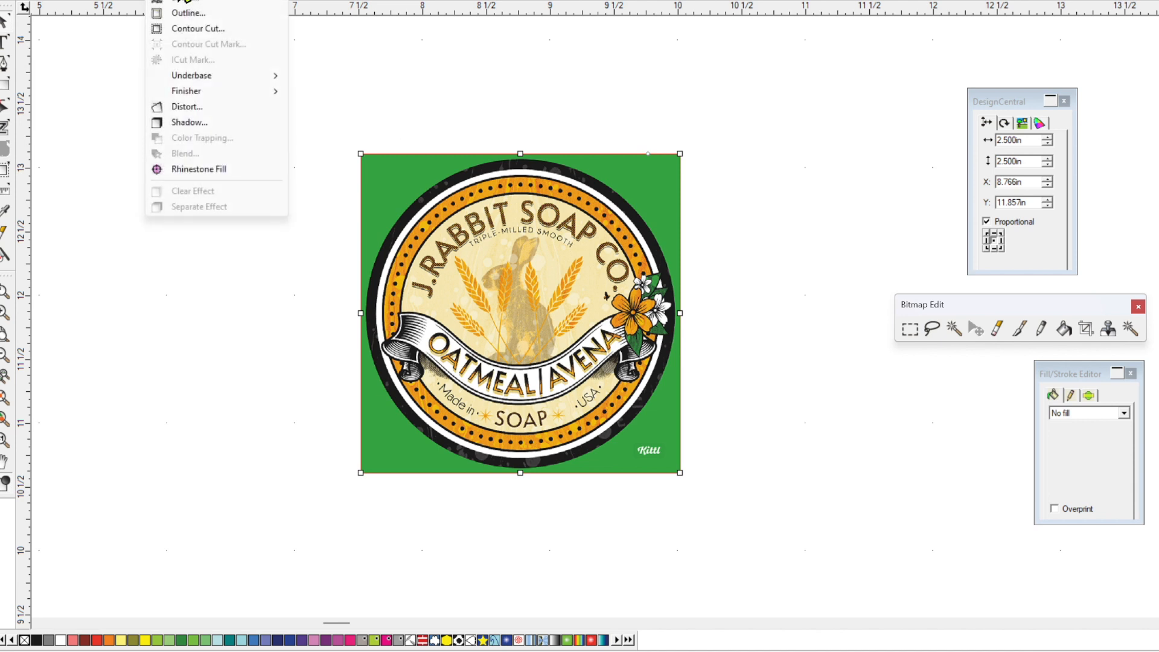
{"action": "mouse_move", "coordinate": [194, 0]}
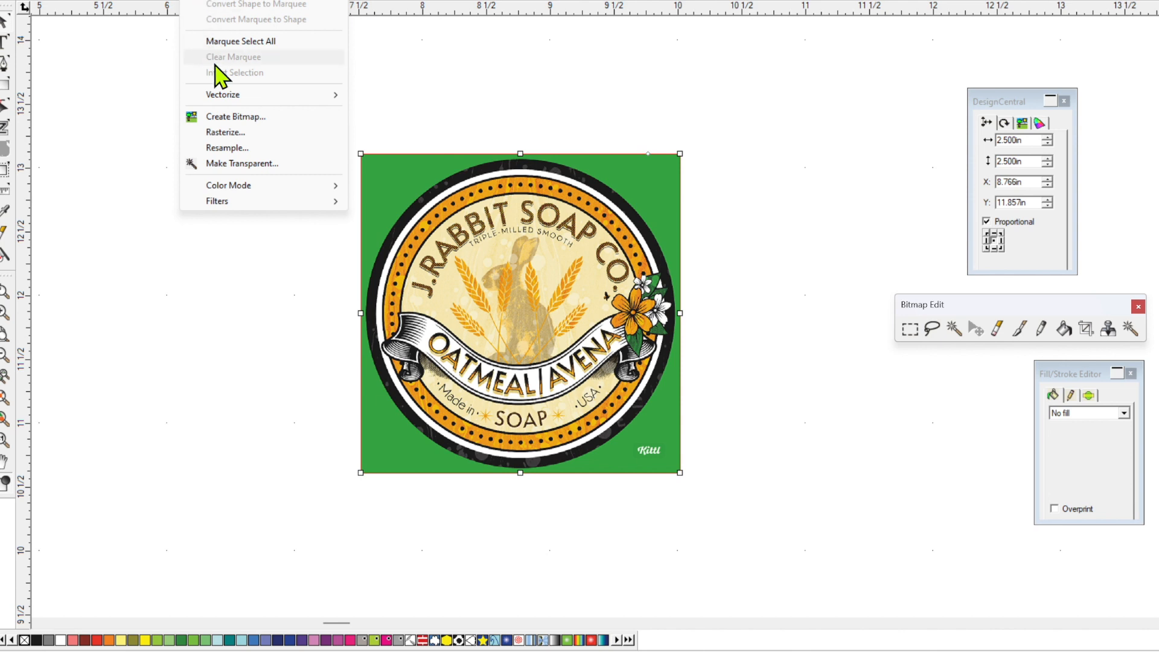
{"action": "left_click", "coordinate": [242, 163]}
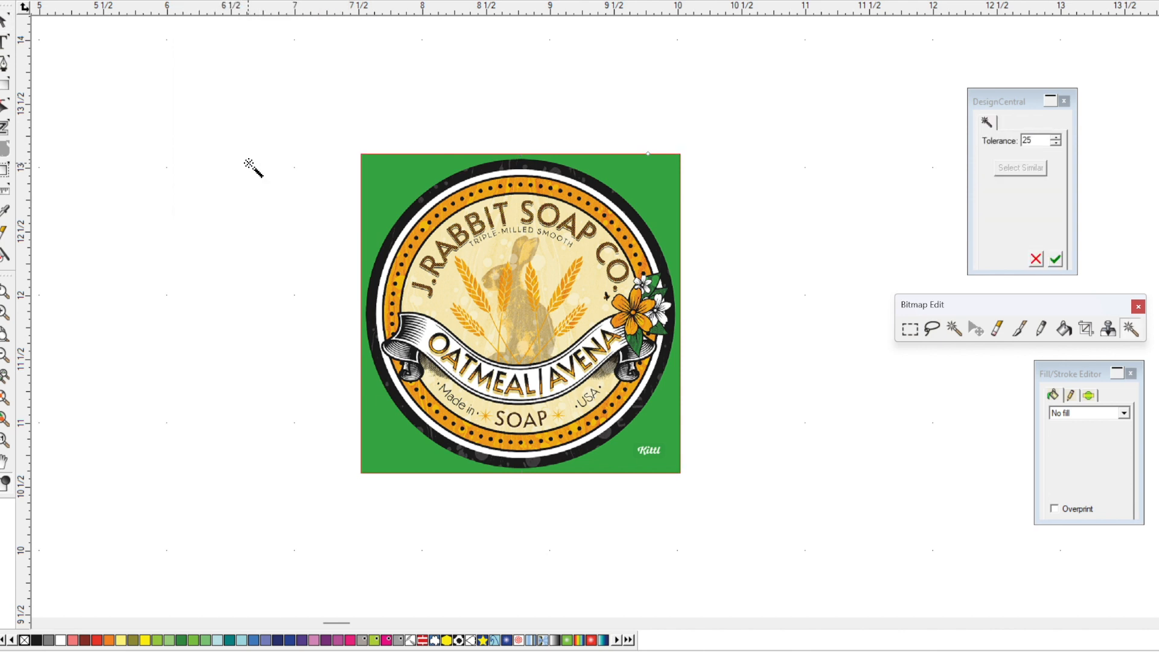
{"action": "left_click", "coordinate": [395, 178]}
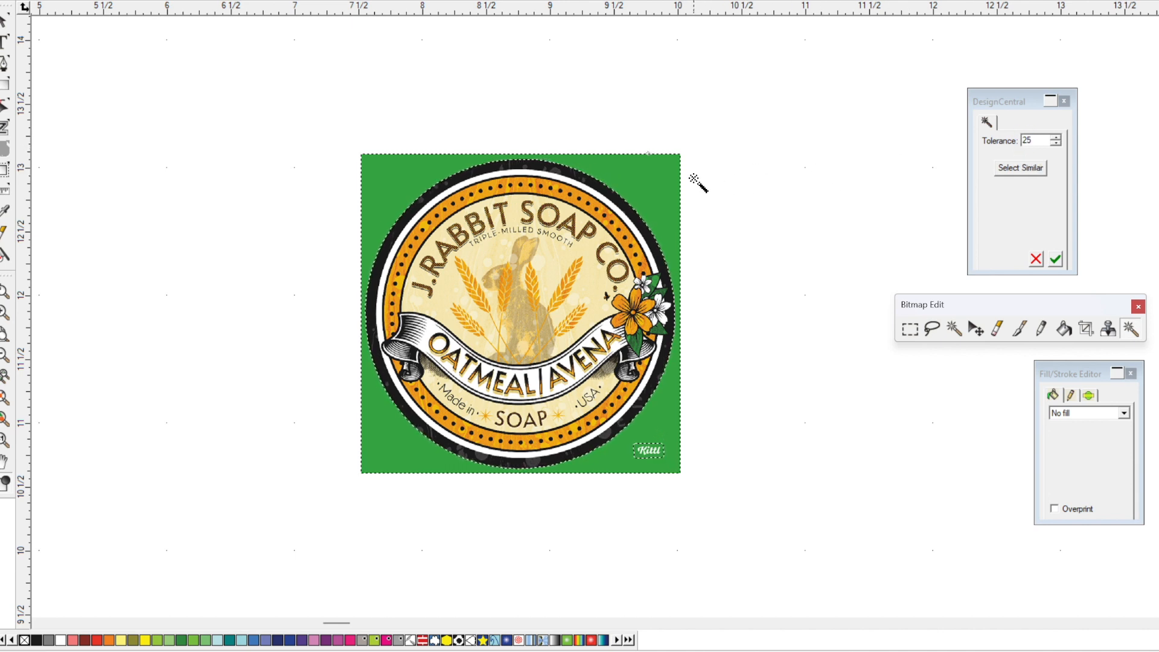
{"action": "left_click", "coordinate": [1055, 260]}
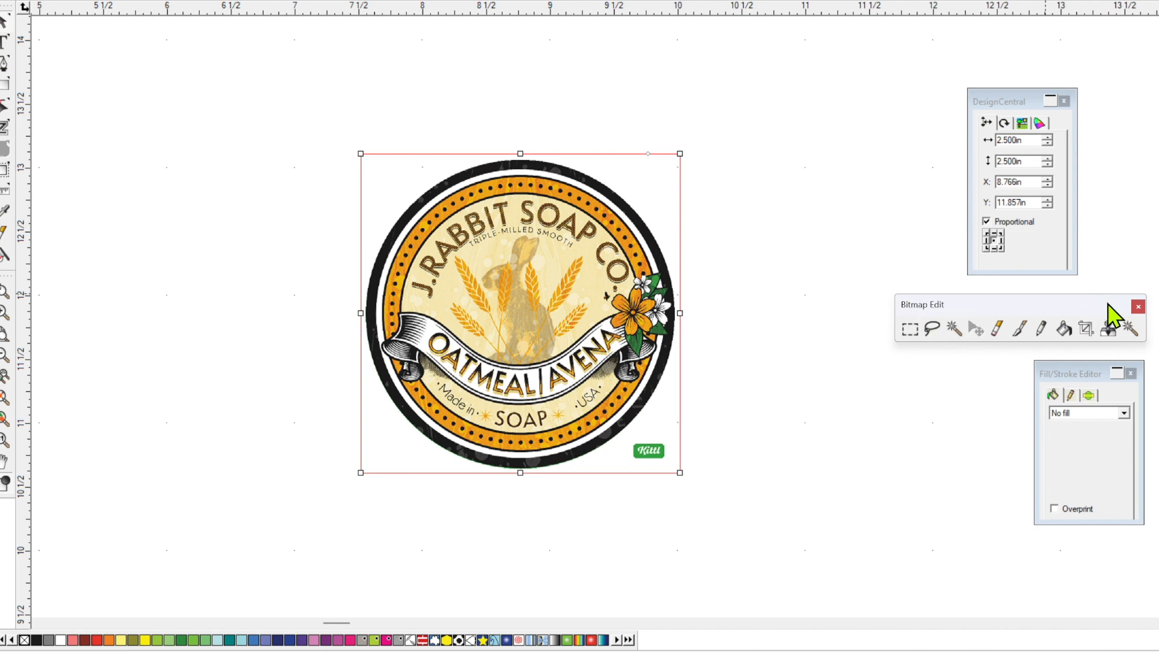
- Erase the leftover green Kittl patch outside the round label with the bitmap eraser and a solid round brush
{"action": "left_click", "coordinate": [1138, 307]}
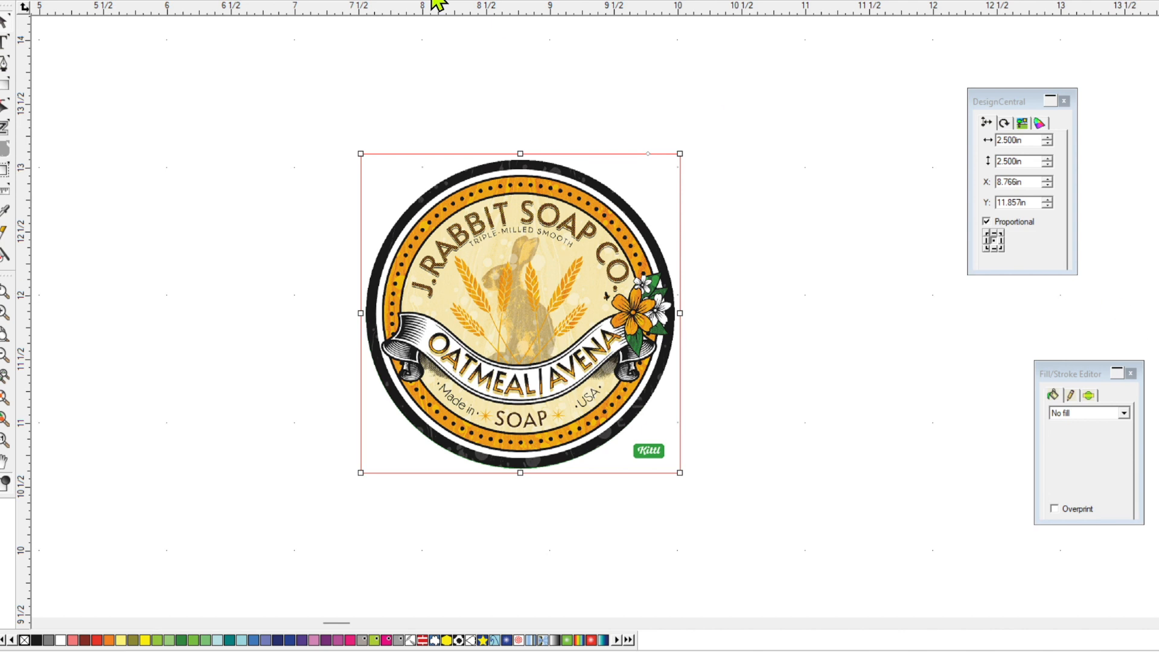
{"action": "left_click", "coordinate": [194, 0]}
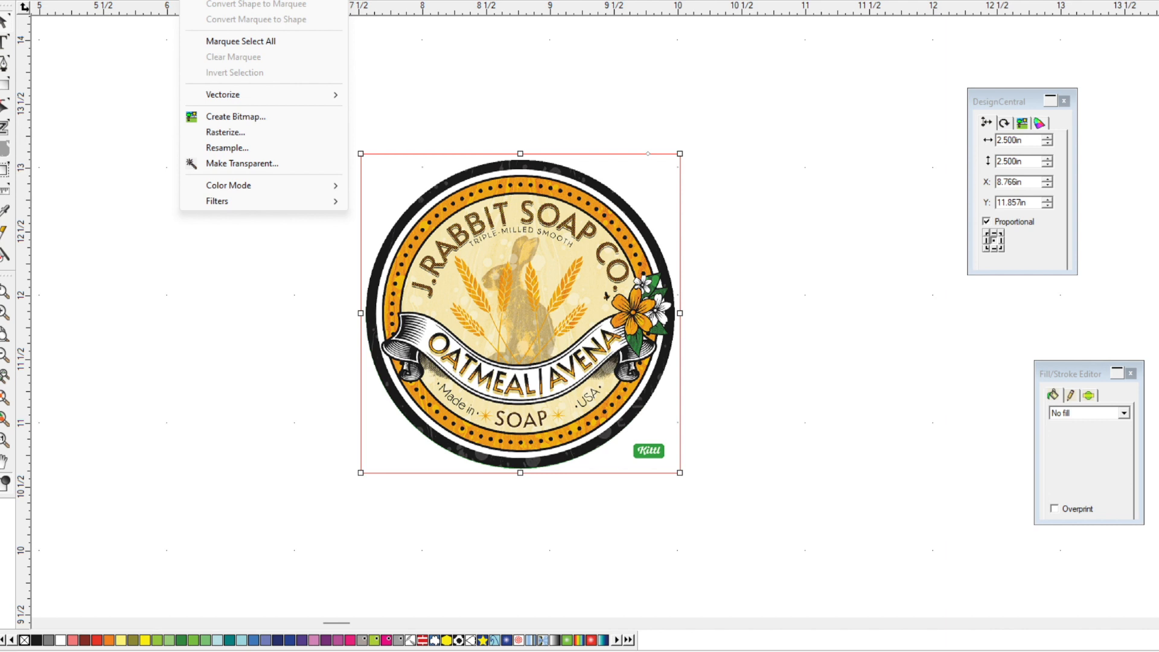
{"action": "left_click", "coordinate": [247, 2]}
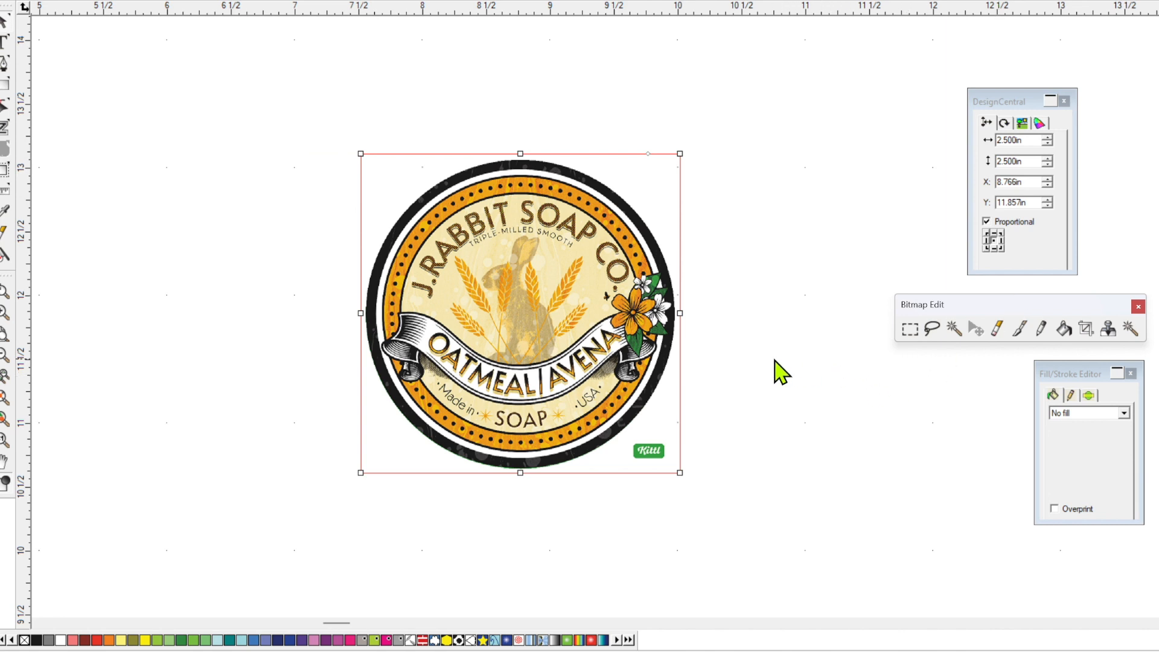
{"action": "left_click", "coordinate": [997, 330]}
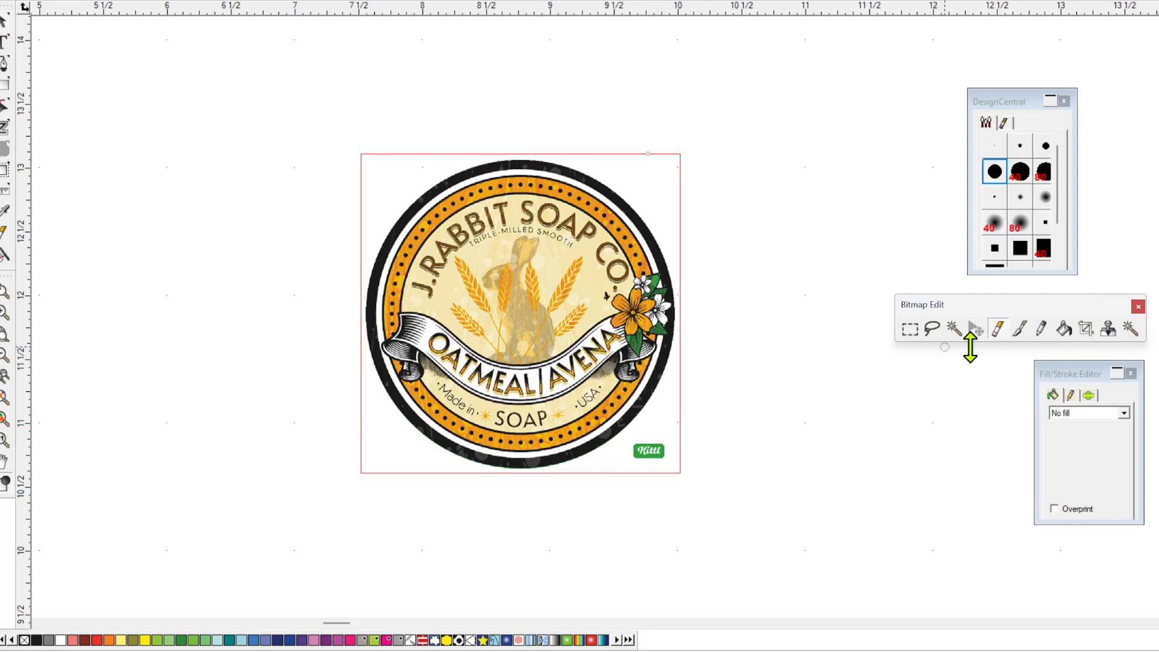
{"action": "left_click_drag", "start_coordinate": [638, 439], "coordinate": [671, 434]}
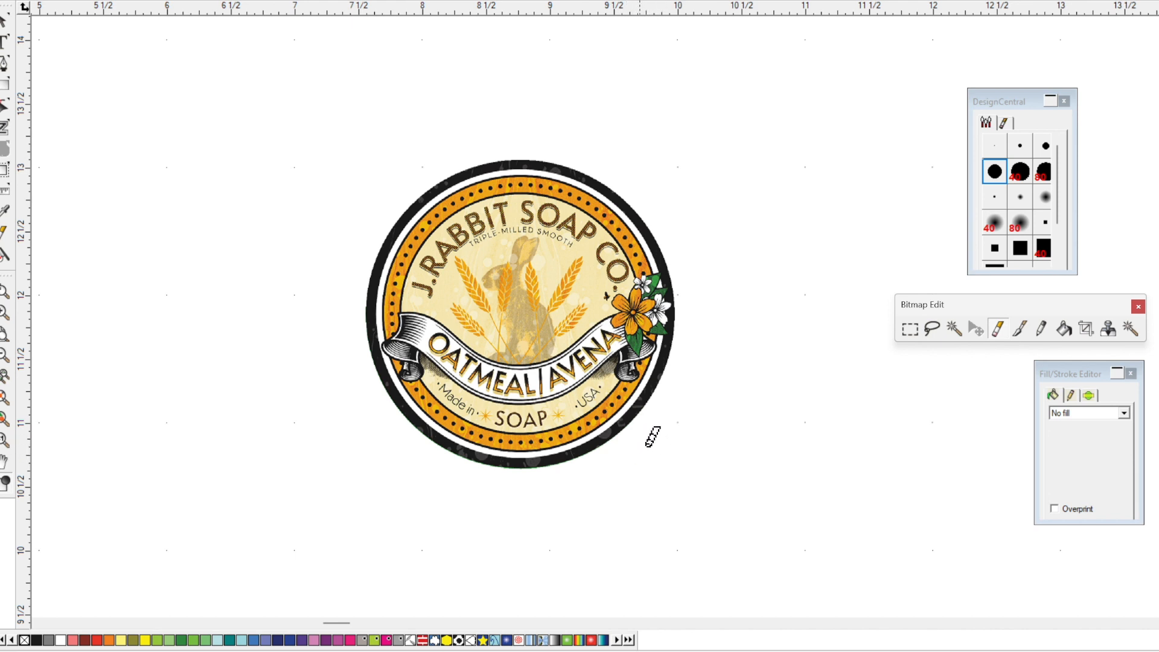
{"action": "left_click_drag", "start_coordinate": [666, 435], "coordinate": [658, 448]}
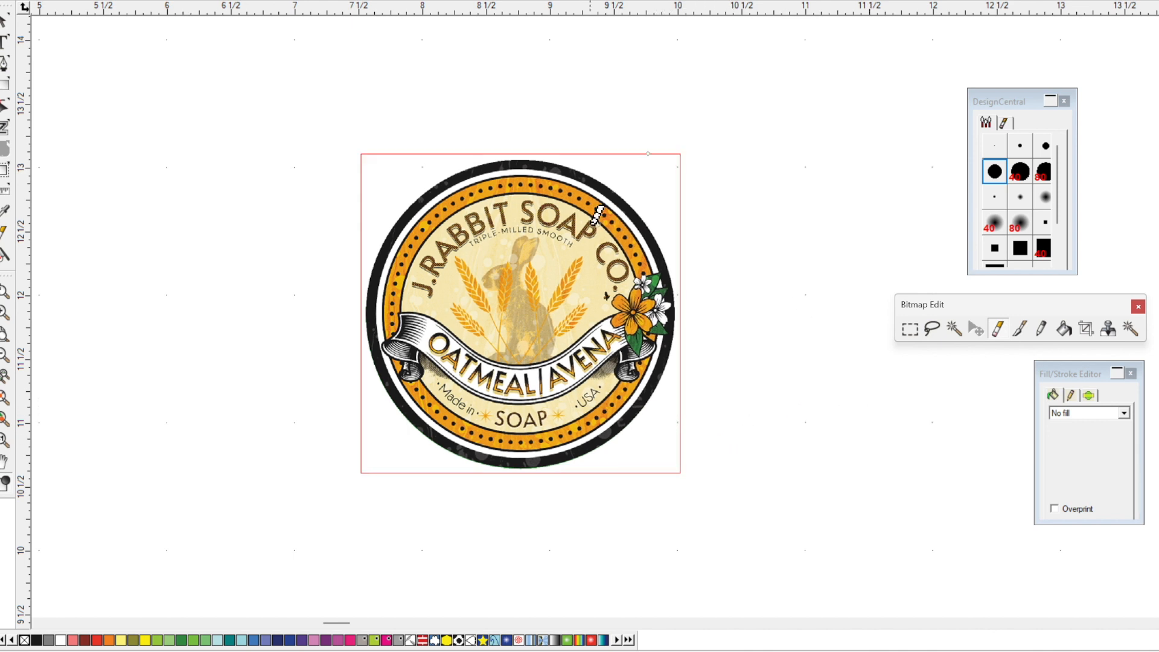
{"action": "left_click", "coordinate": [5, 21]}
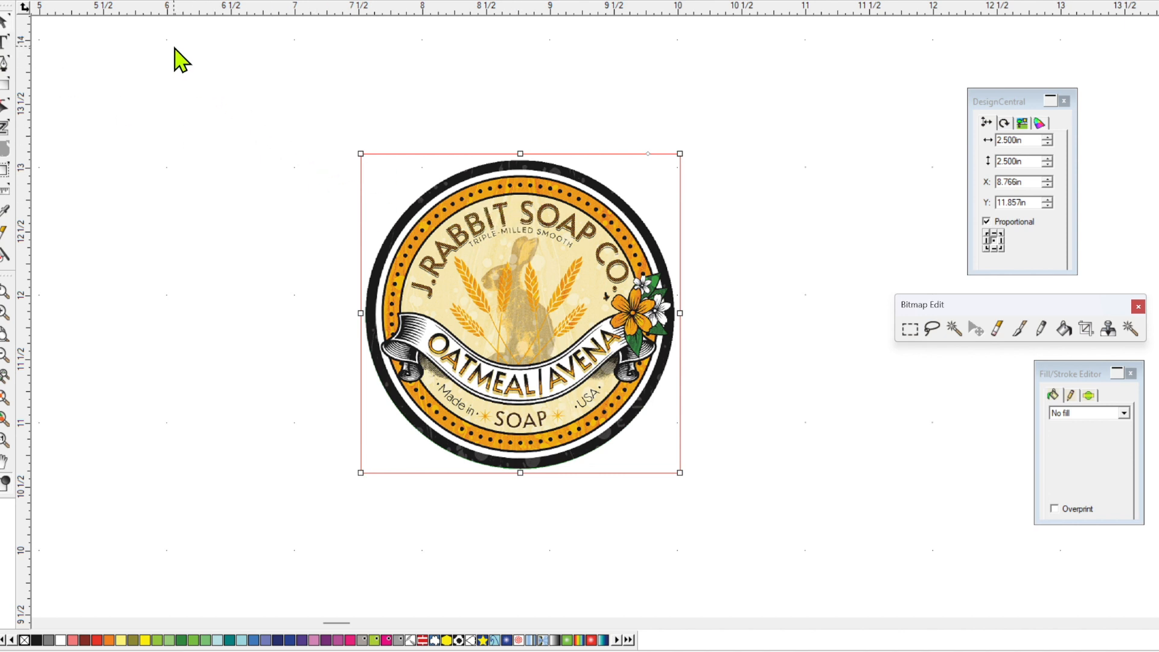
- Start a Contour Cut around the round label and set its offset to 0.040 in, keeping holes included
{"action": "left_click", "coordinate": [158, 0]}
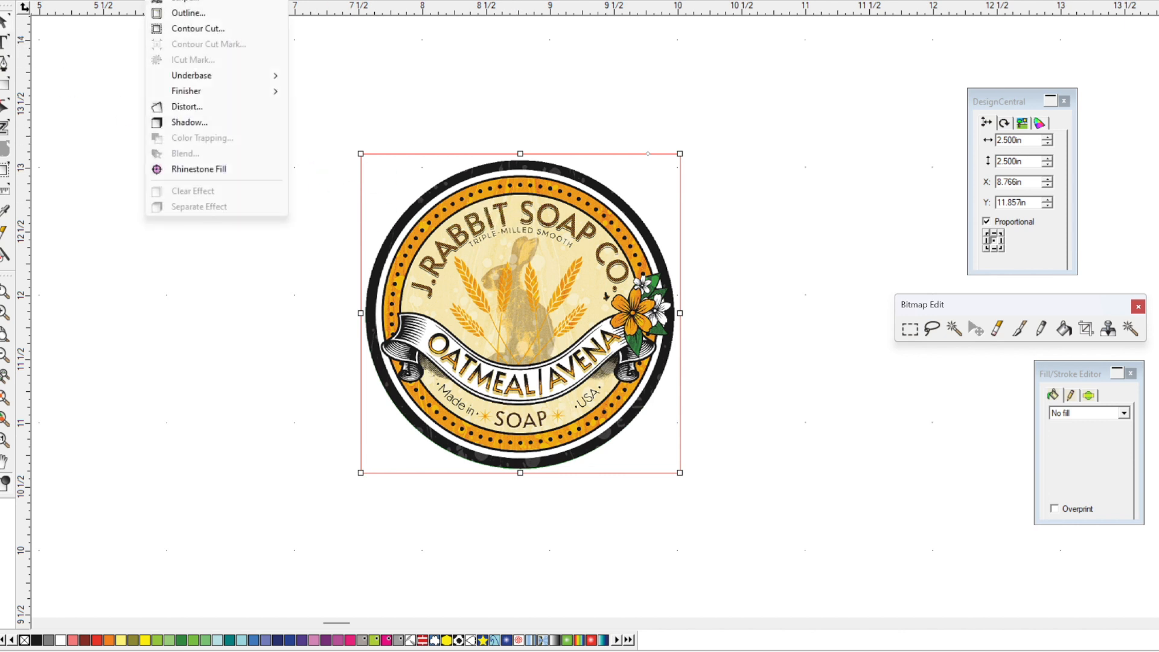
{"action": "left_click", "coordinate": [193, 28]}
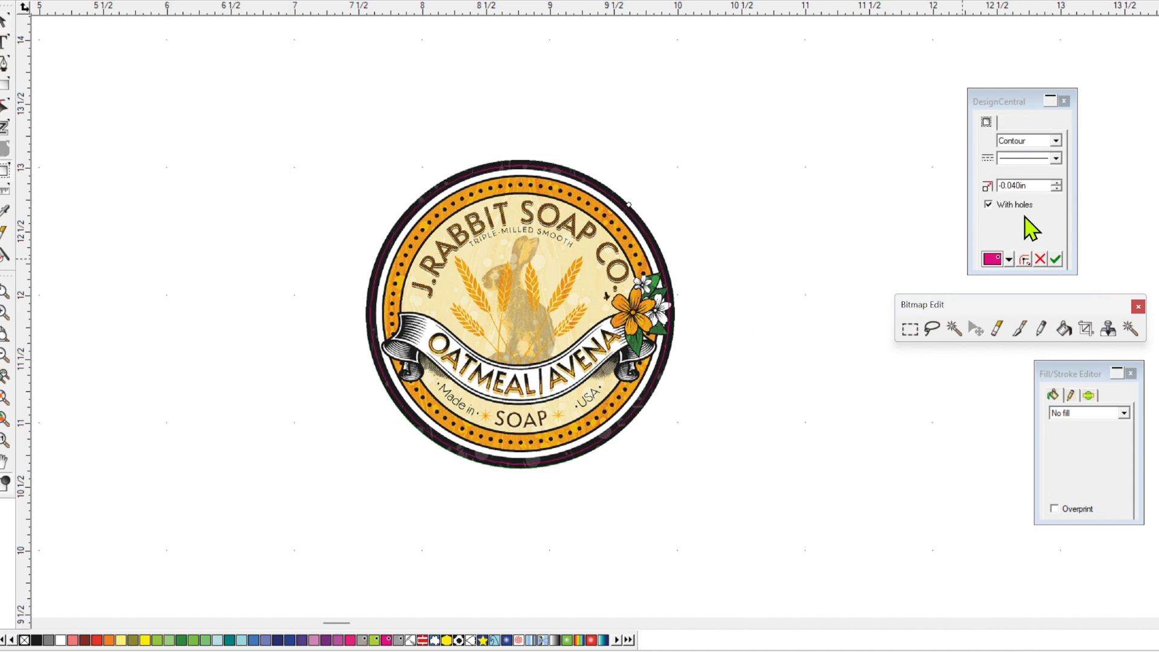
{"action": "left_click", "coordinate": [1056, 183]}
{"action": "left_click", "coordinate": [1056, 183]}
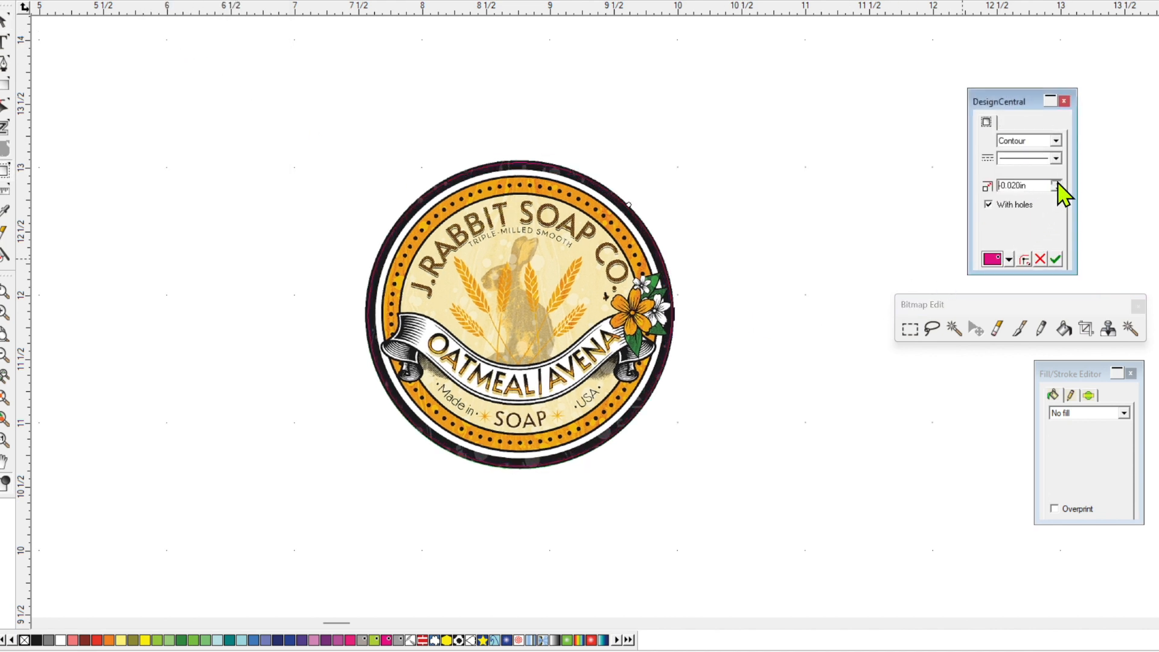
{"action": "left_click", "coordinate": [1056, 183]}
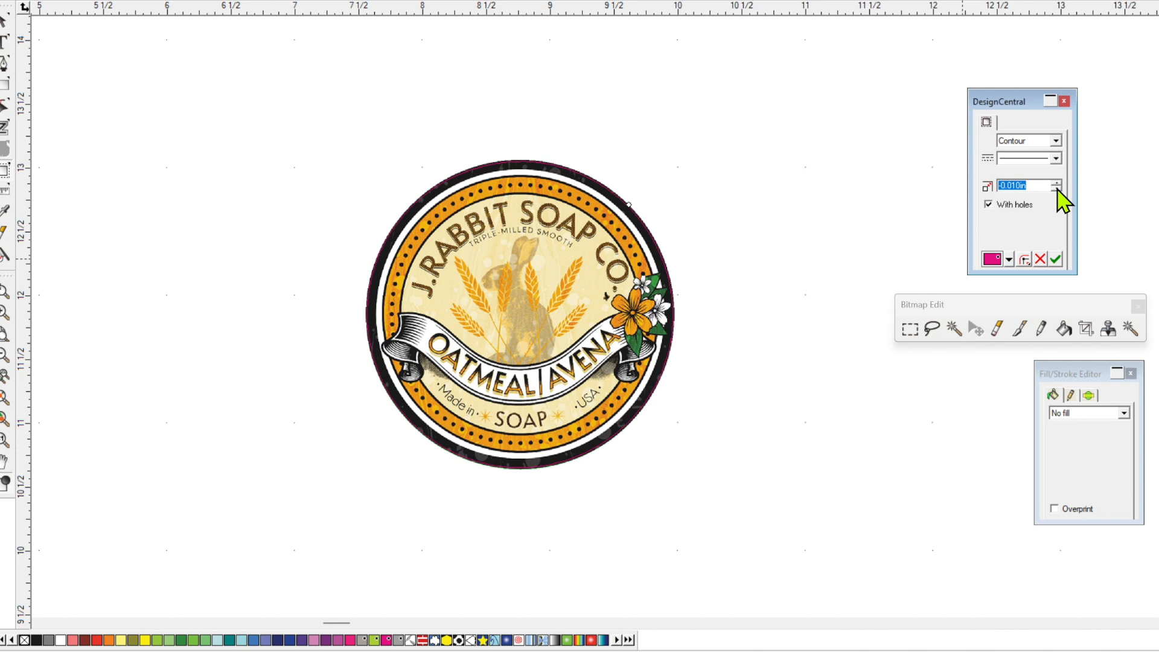
{"action": "left_click", "coordinate": [1056, 183]}
{"action": "left_click", "coordinate": [1056, 183]}
{"action": "left_click", "coordinate": [1056, 183]}
{"action": "left_click", "coordinate": [1056, 183]}
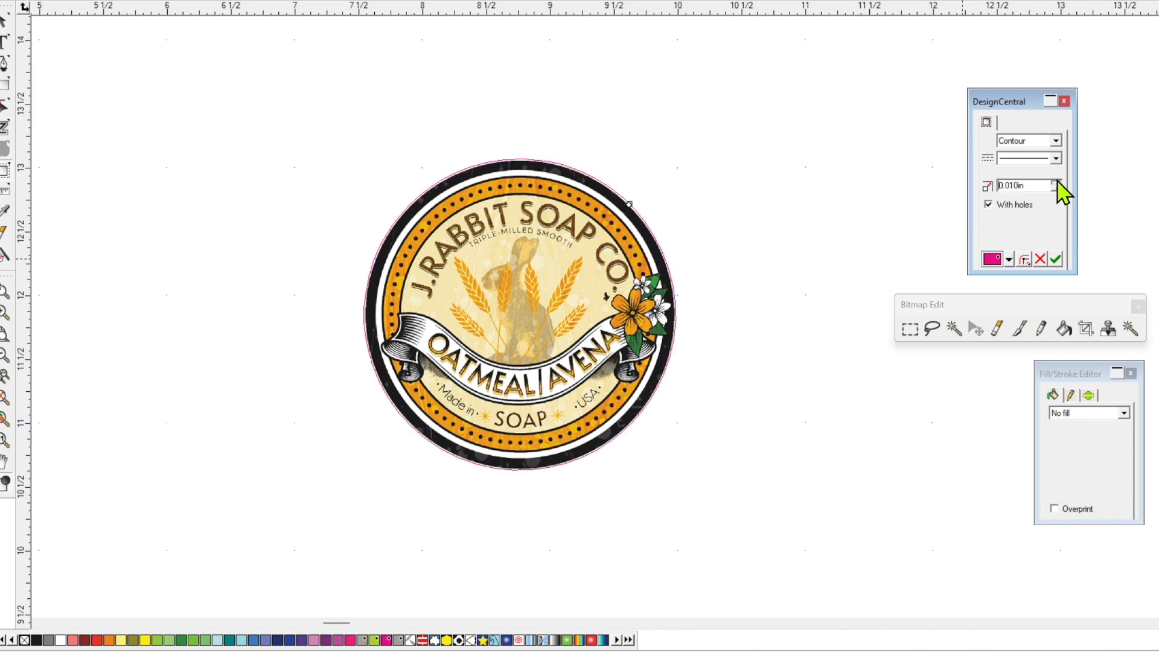
{"action": "left_click", "coordinate": [1056, 183]}
{"action": "left_click", "coordinate": [1056, 182]}
{"action": "left_click", "coordinate": [1056, 183]}
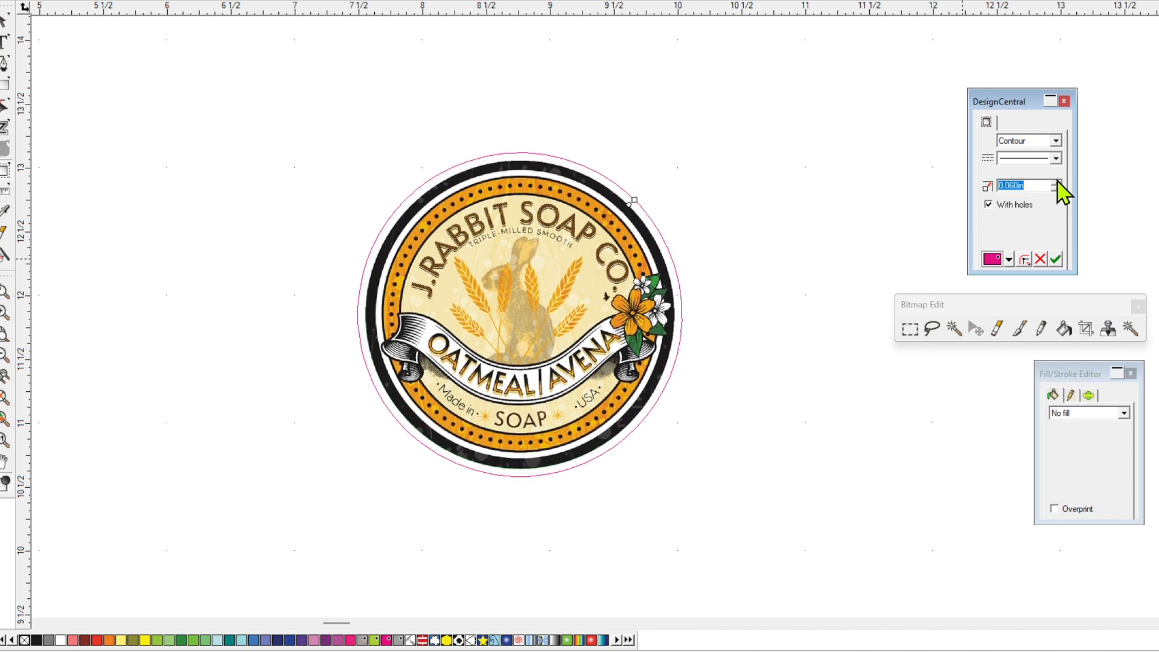
{"action": "left_click", "coordinate": [1056, 187]}
{"action": "left_click", "coordinate": [1056, 188]}
{"action": "left_click", "coordinate": [1055, 188]}
{"action": "left_click", "coordinate": [1056, 188]}
{"action": "left_click", "coordinate": [1056, 187]}
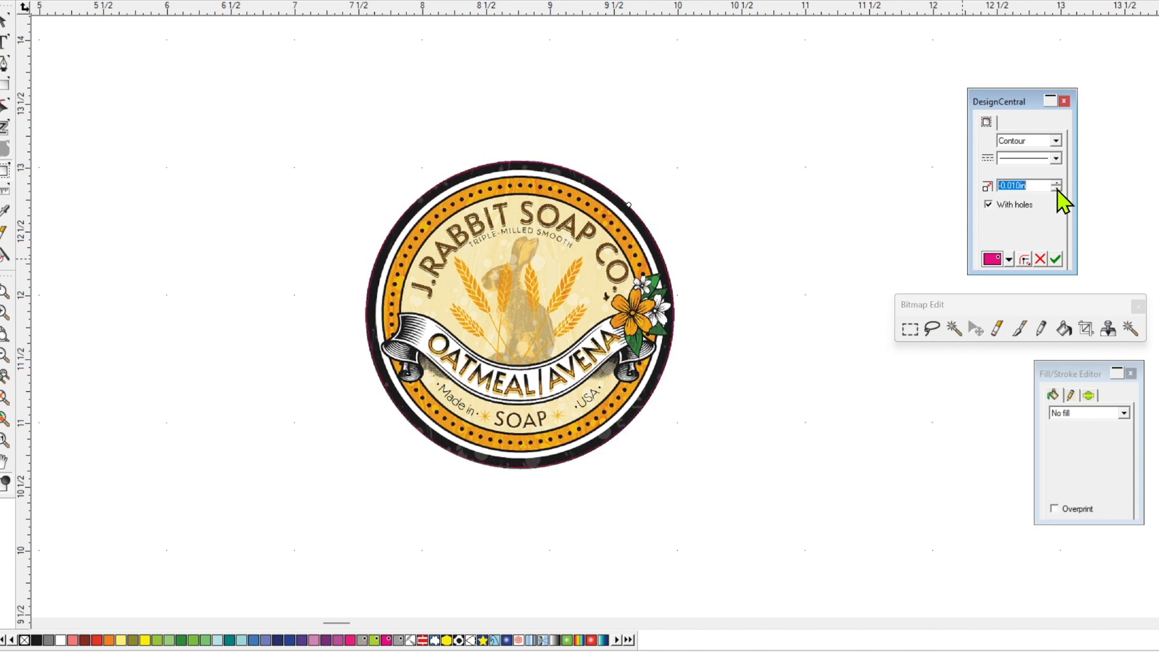
{"action": "left_click", "coordinate": [1057, 183]}
{"action": "left_click", "coordinate": [1057, 183]}
{"action": "left_click", "coordinate": [1057, 183]}
{"action": "left_click", "coordinate": [1057, 183]}
{"action": "left_click", "coordinate": [1057, 182]}
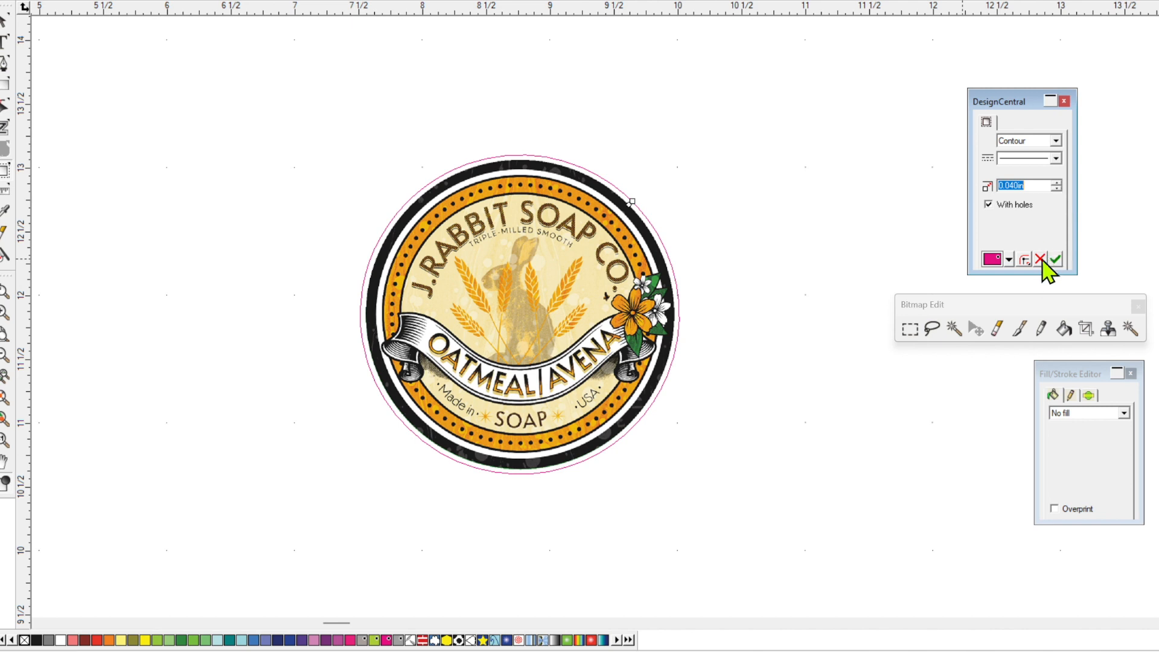
- Assign the CutContour colour to the cut line and apply the contour cut
{"action": "left_click", "coordinate": [1008, 259]}
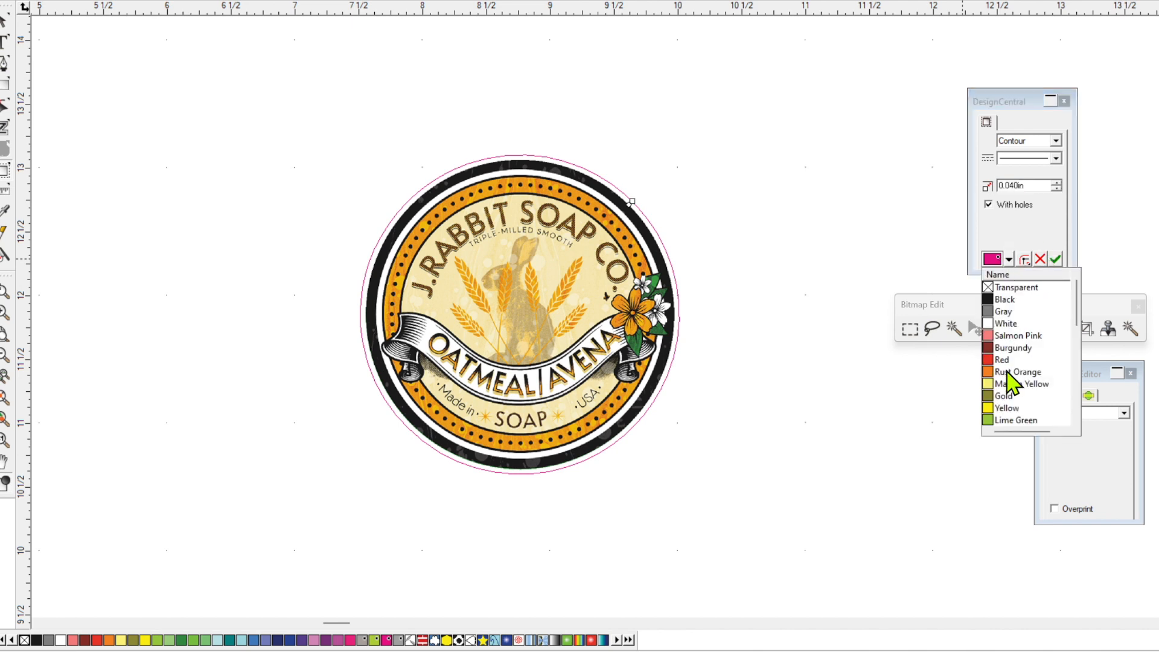
{"action": "scroll", "coordinate": [1033, 398], "scroll_direction": "down", "scroll_amount": 4}
{"action": "scroll", "coordinate": [1027, 386], "scroll_direction": "down", "scroll_amount": 3}
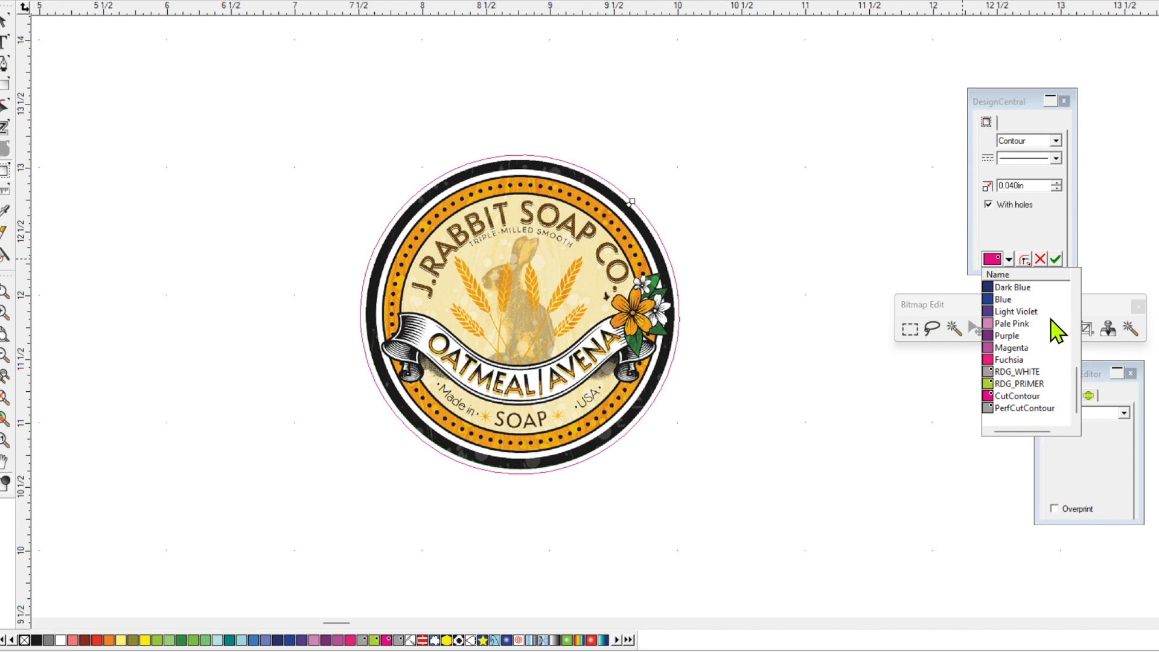
{"action": "left_click", "coordinate": [1011, 396]}
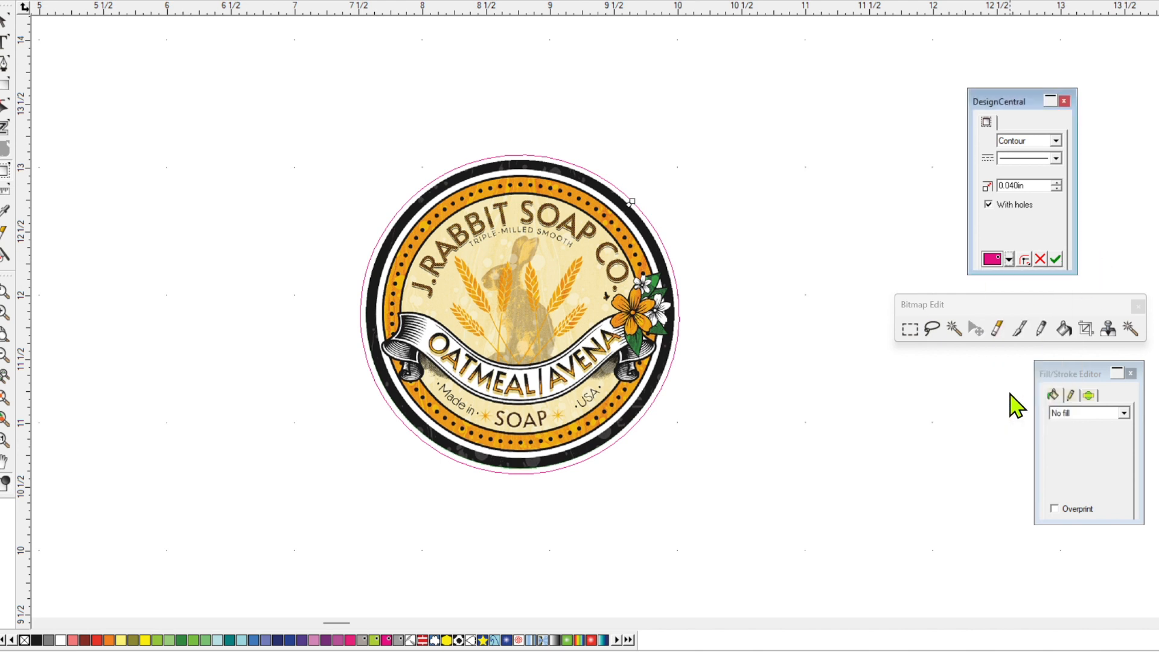
{"action": "left_click", "coordinate": [1055, 260]}
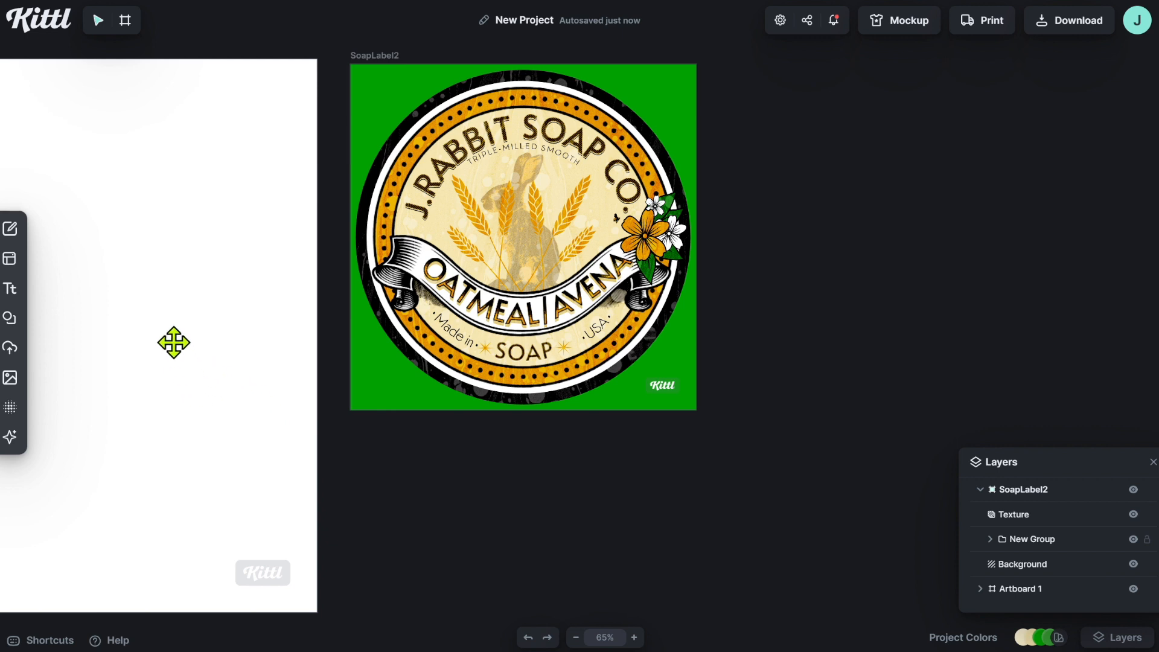
- Add the Louise Bath Salts template from the Cosmetics labels to the current project and place its artboard beside SoapLabel2
{"action": "mouse_move", "coordinate": [9, 265]}
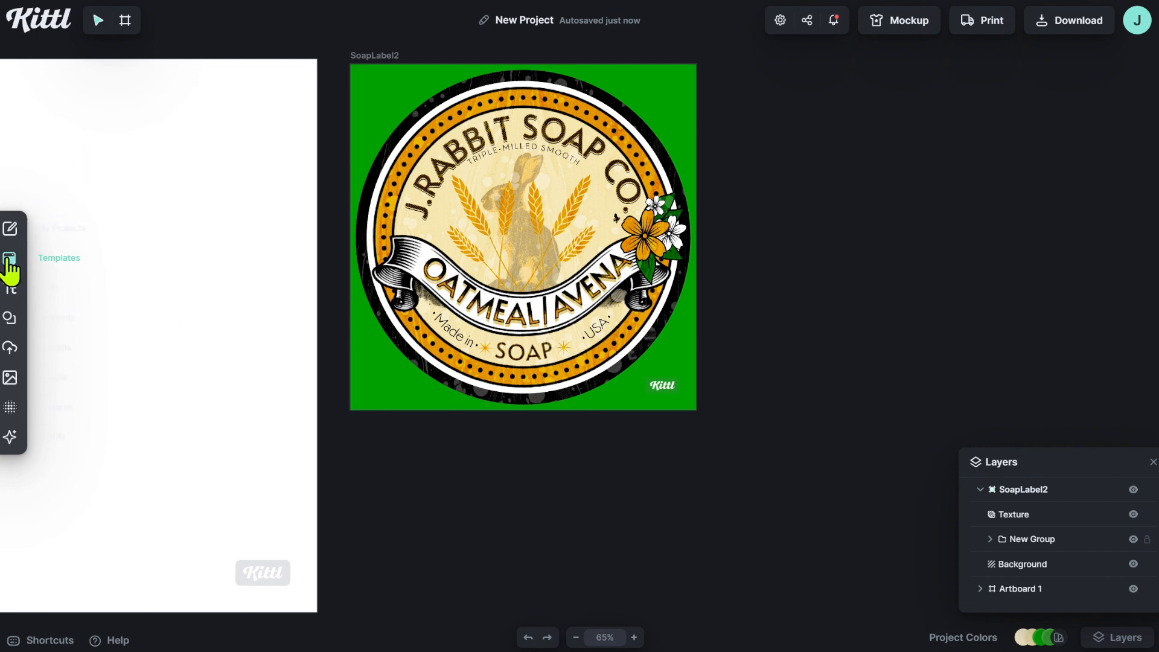
{"action": "left_click", "coordinate": [9, 265]}
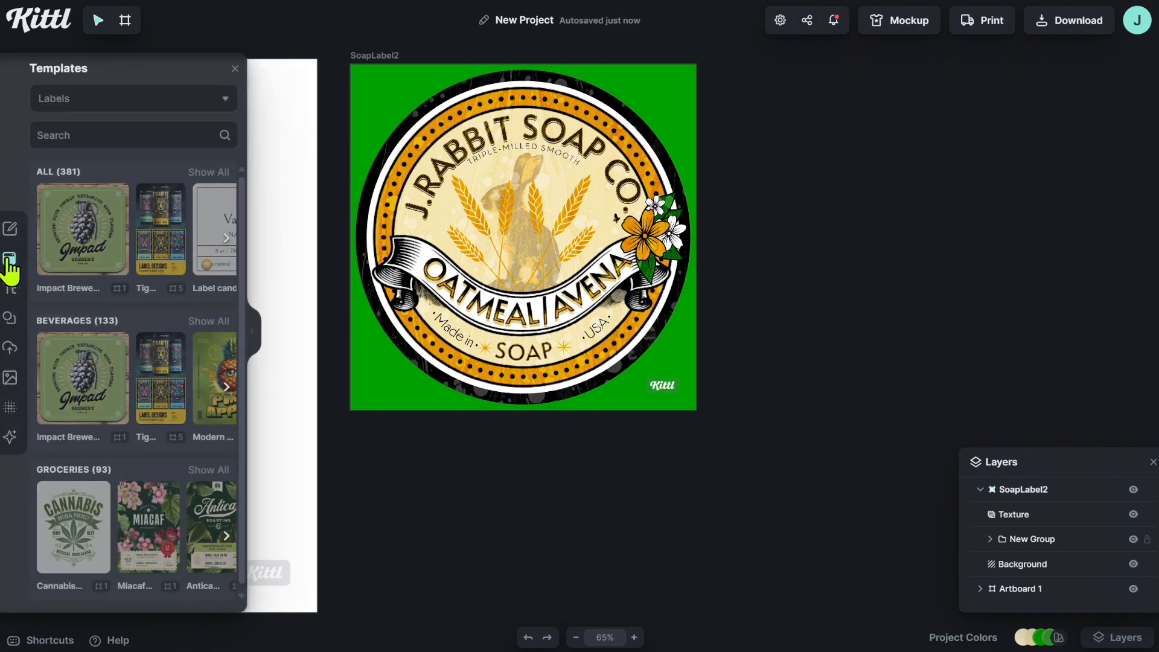
{"action": "scroll", "coordinate": [148, 308], "scroll_direction": "down", "scroll_amount": 5}
{"action": "scroll", "coordinate": [147, 299], "scroll_direction": "up", "scroll_amount": 1}
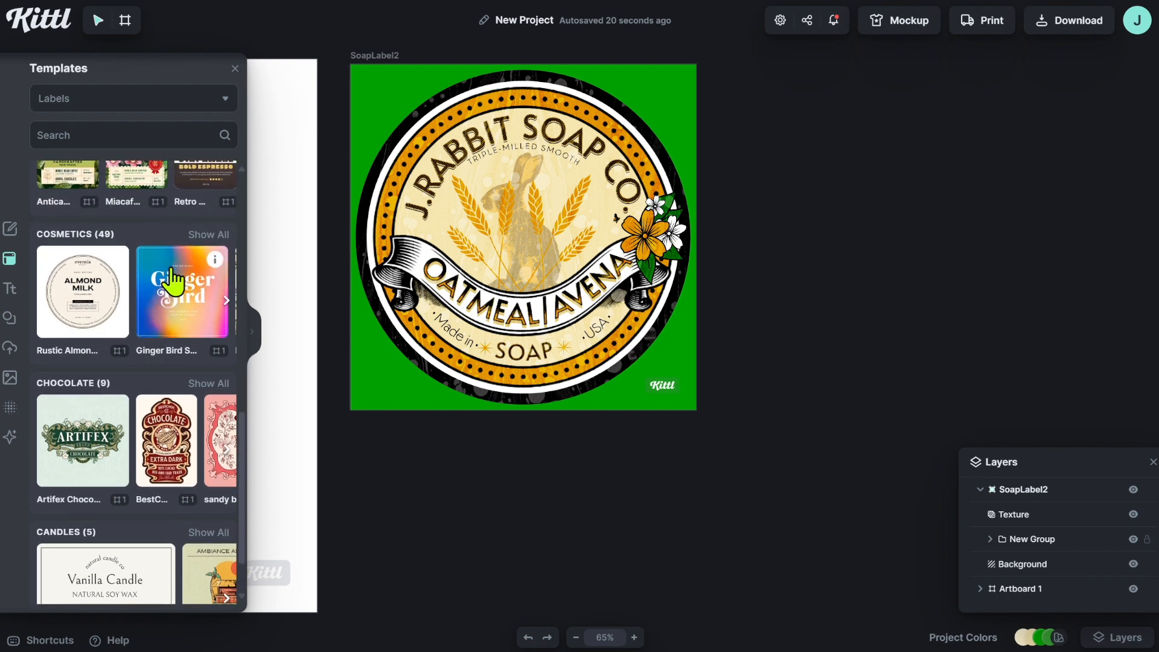
{"action": "left_click", "coordinate": [206, 234]}
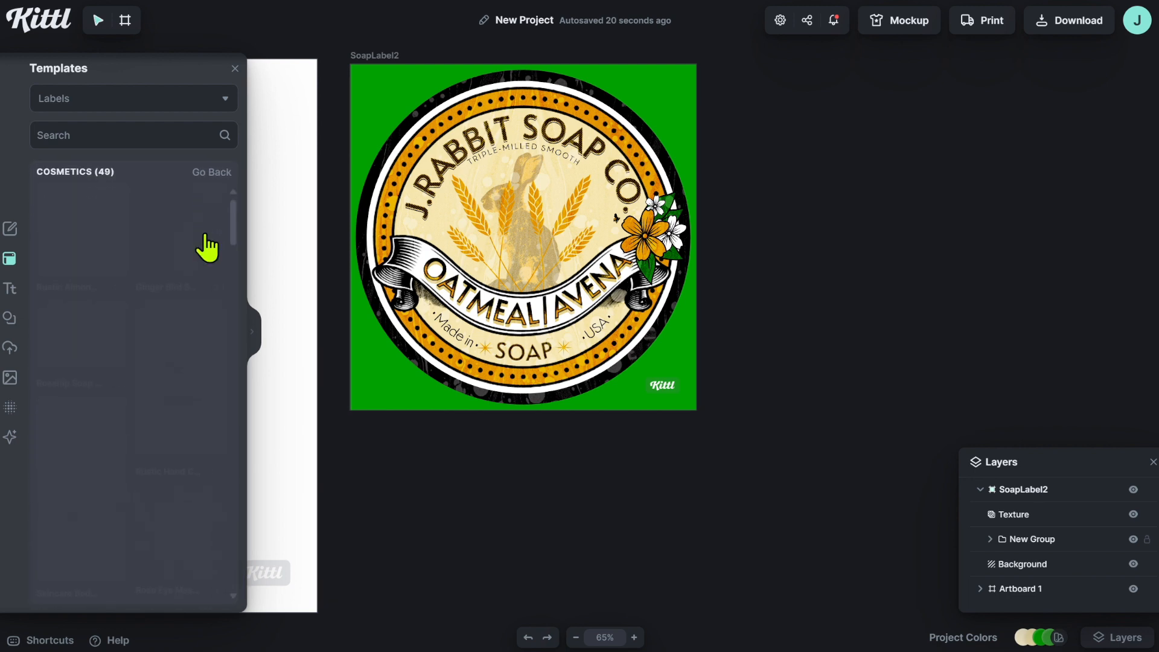
{"action": "scroll", "coordinate": [166, 356], "scroll_direction": "down", "scroll_amount": 3}
{"action": "scroll", "coordinate": [175, 371], "scroll_direction": "down", "scroll_amount": 3}
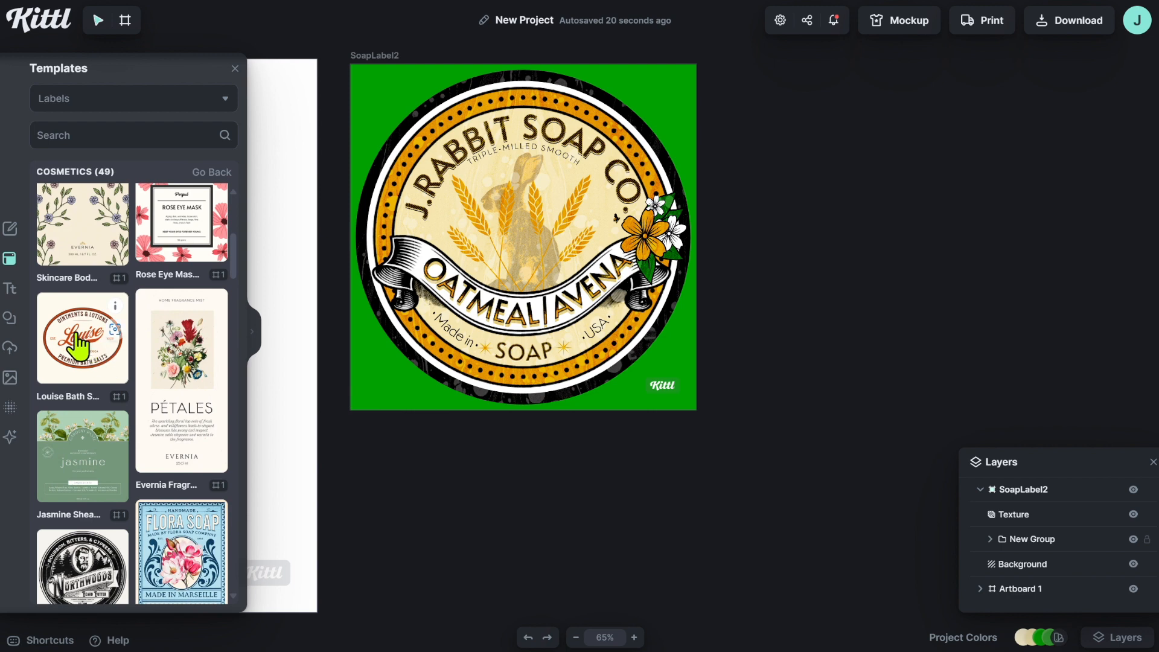
{"action": "left_click", "coordinate": [78, 332]}
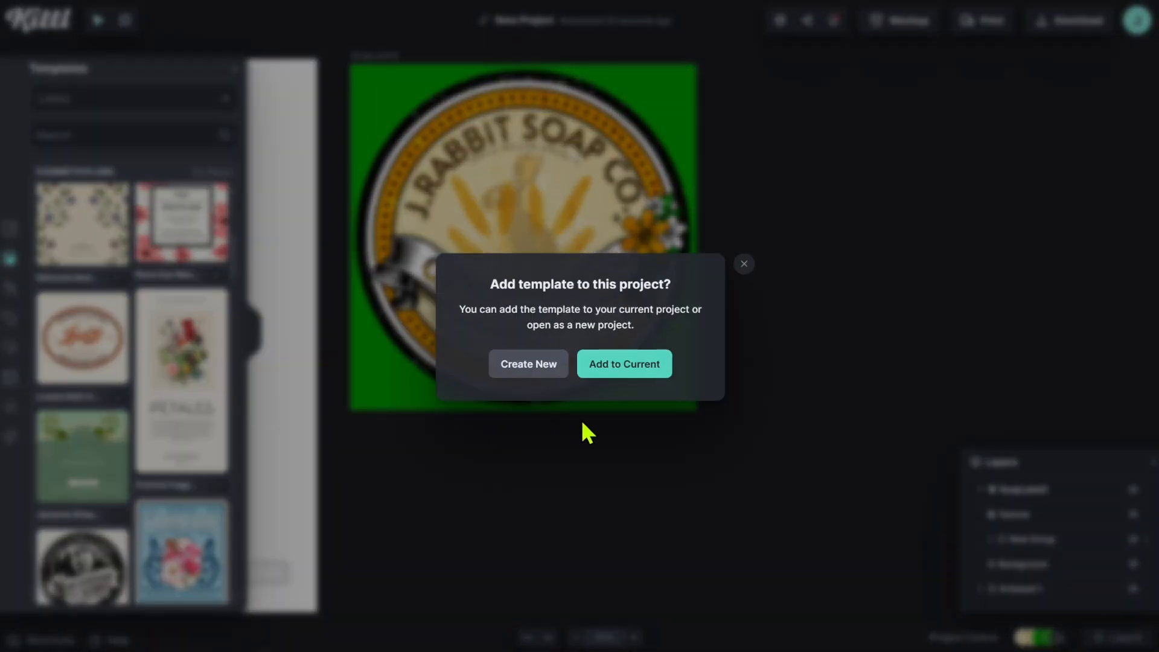
{"action": "left_click", "coordinate": [622, 369]}
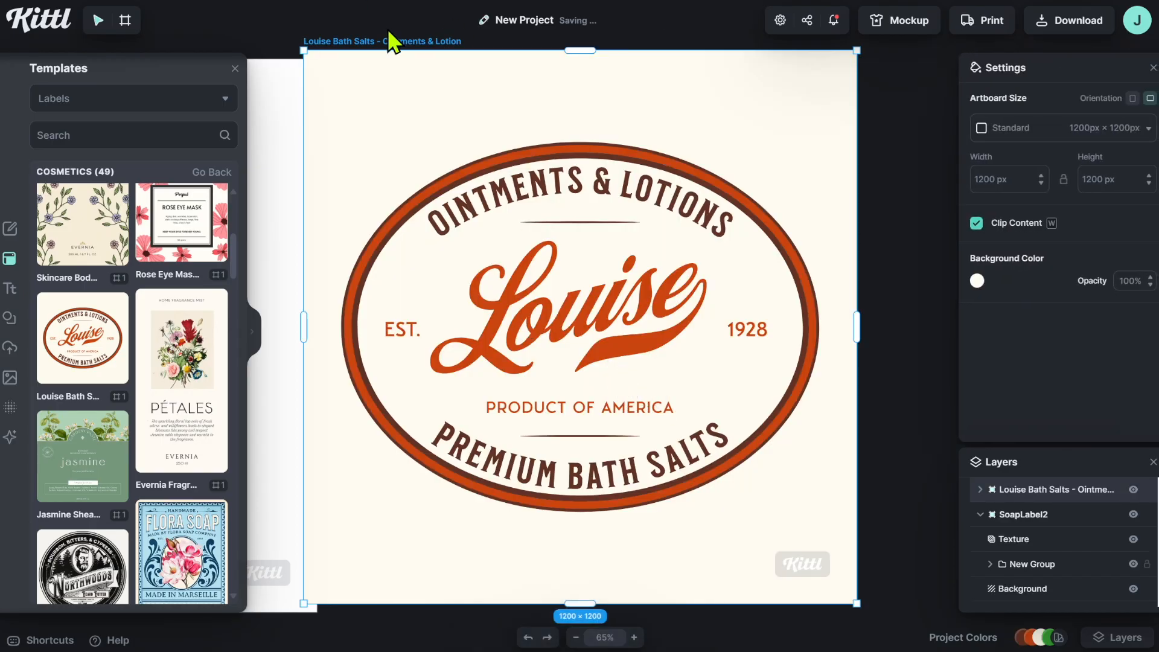
{"action": "left_click_drag", "start_coordinate": [391, 42], "coordinate": [877, 56]}
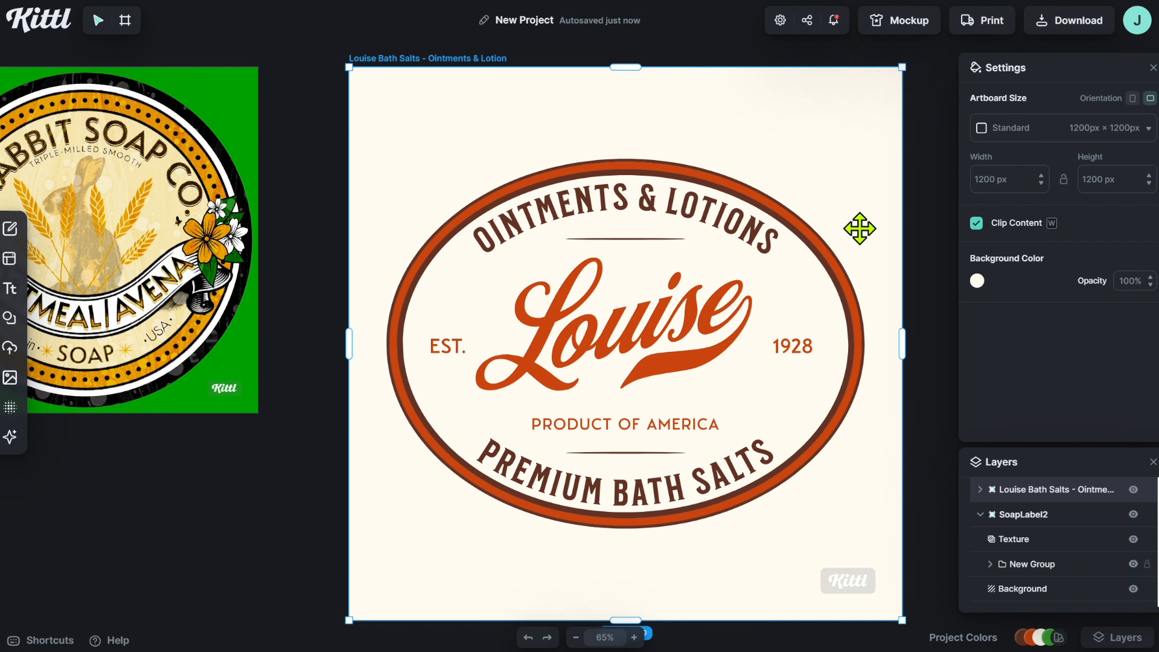
- Set the background colour of the Louise Bath Salts artboard to dark blue, hex 090081
{"action": "left_click", "coordinate": [976, 282]}
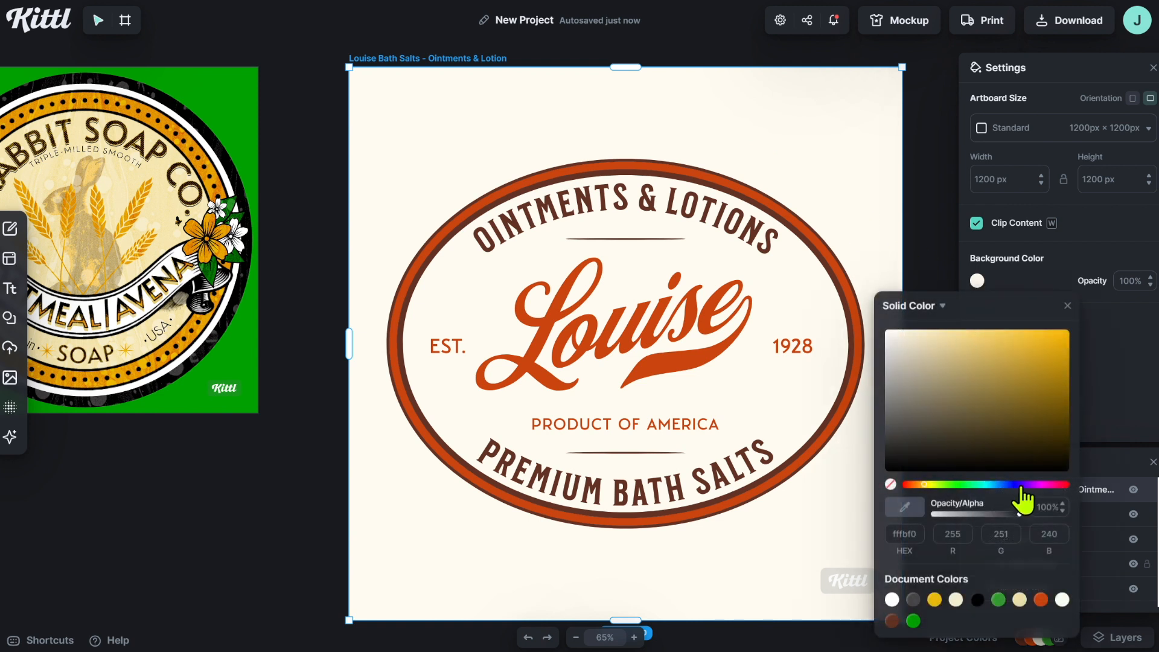
{"action": "left_click", "coordinate": [1013, 484]}
{"action": "left_click", "coordinate": [1007, 396]}
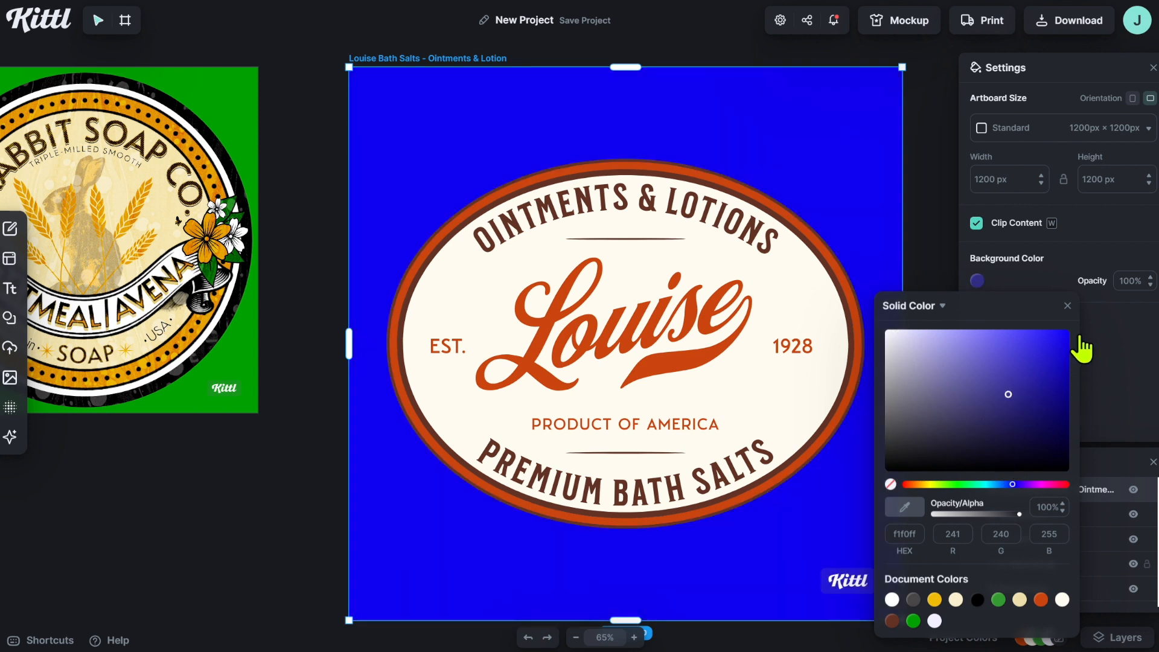
{"action": "left_click", "coordinate": [1066, 400]}
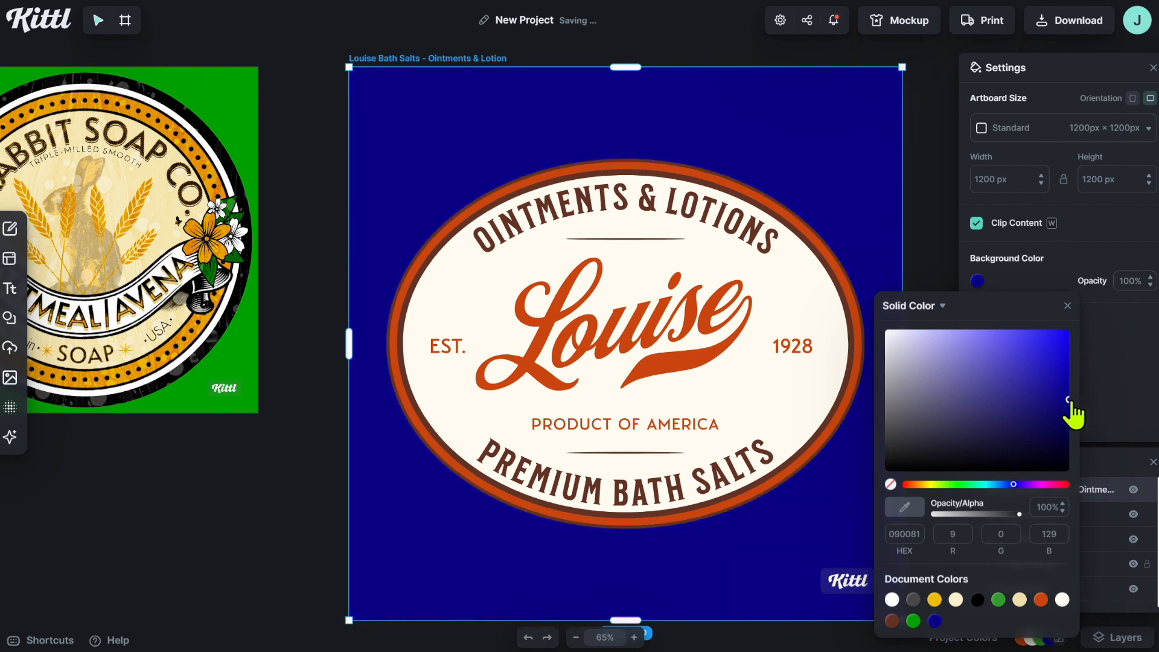
{"action": "left_click", "coordinate": [1066, 307]}
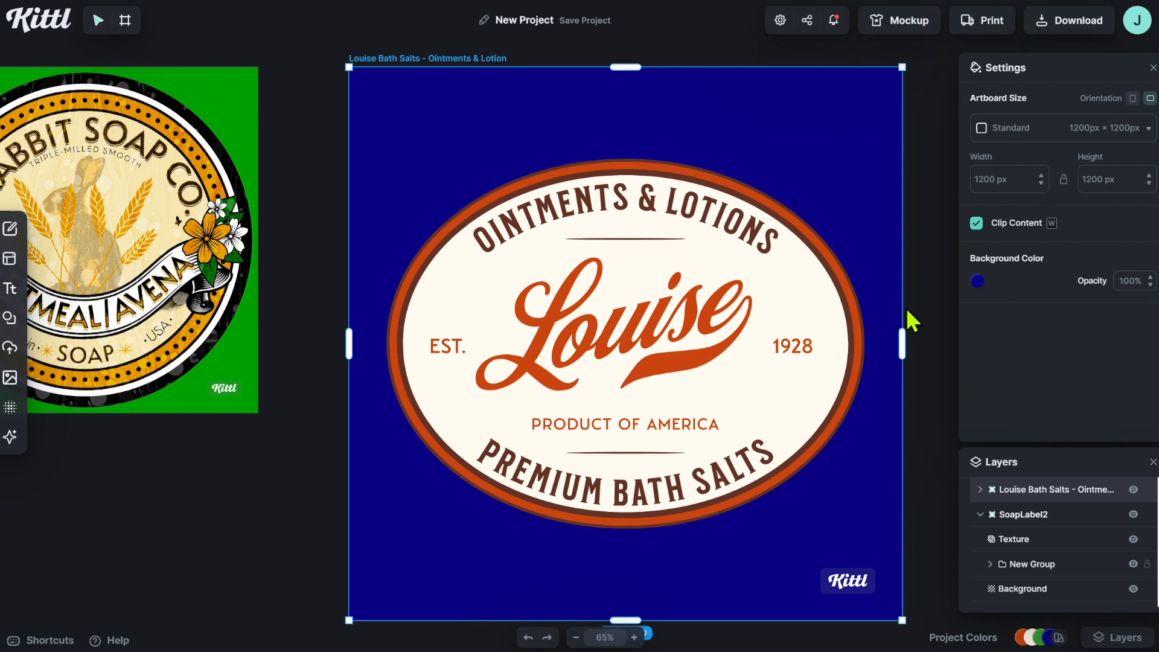
- Replace the word Louise in the middle of the oval label with "Rabbit's"
{"action": "left_click", "coordinate": [692, 329]}
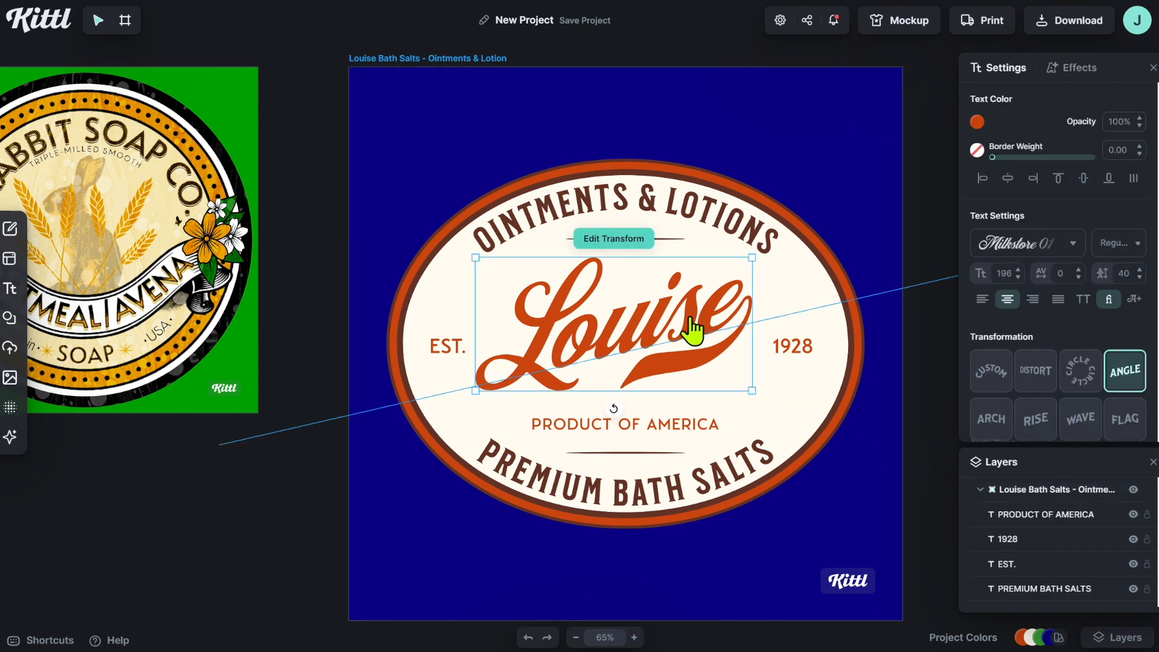
{"action": "double_click", "coordinate": [728, 306]}
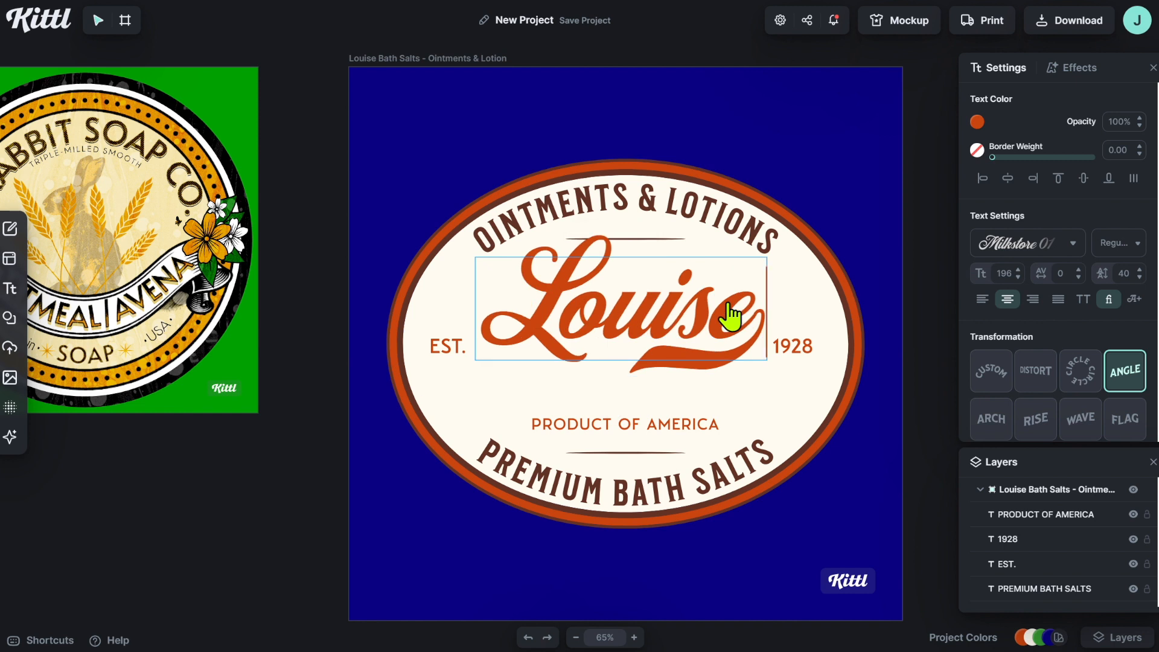
{"action": "key", "text": "BackSpace"}
{"action": "key", "text": "BackSpace"}
{"action": "key", "text": "BackSpace"}
{"action": "key", "text": "BackSpace"}
{"action": "key", "text": "BackSpace"}
{"action": "key", "text": "BackSpace"}
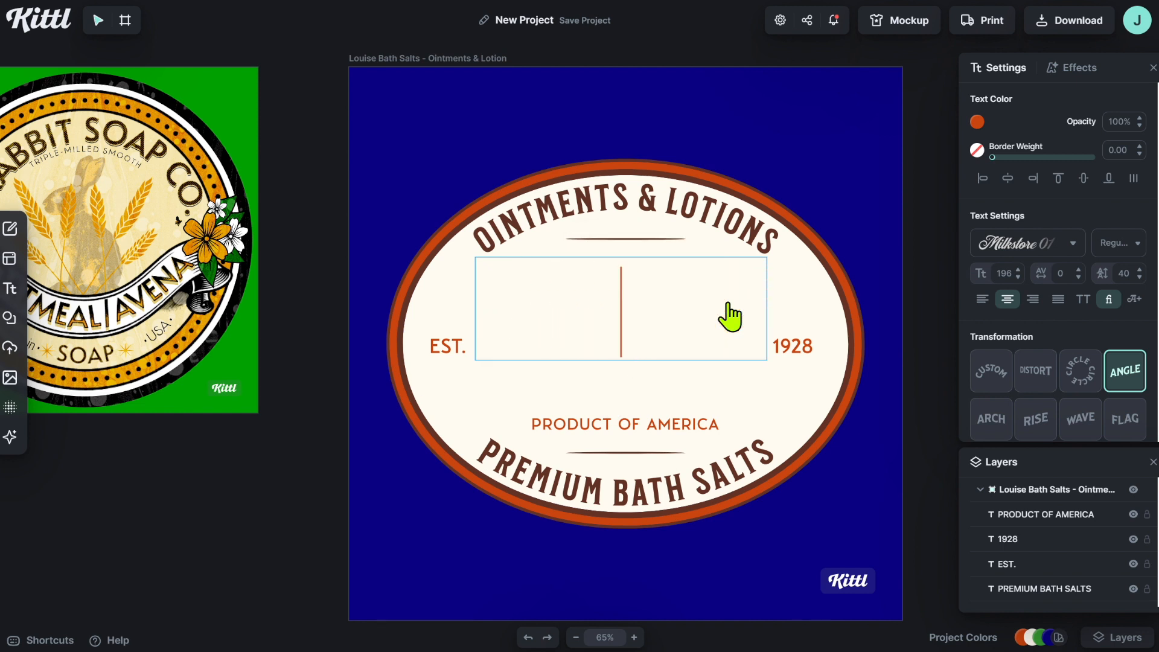
{"action": "type", "text": "Rabb"}
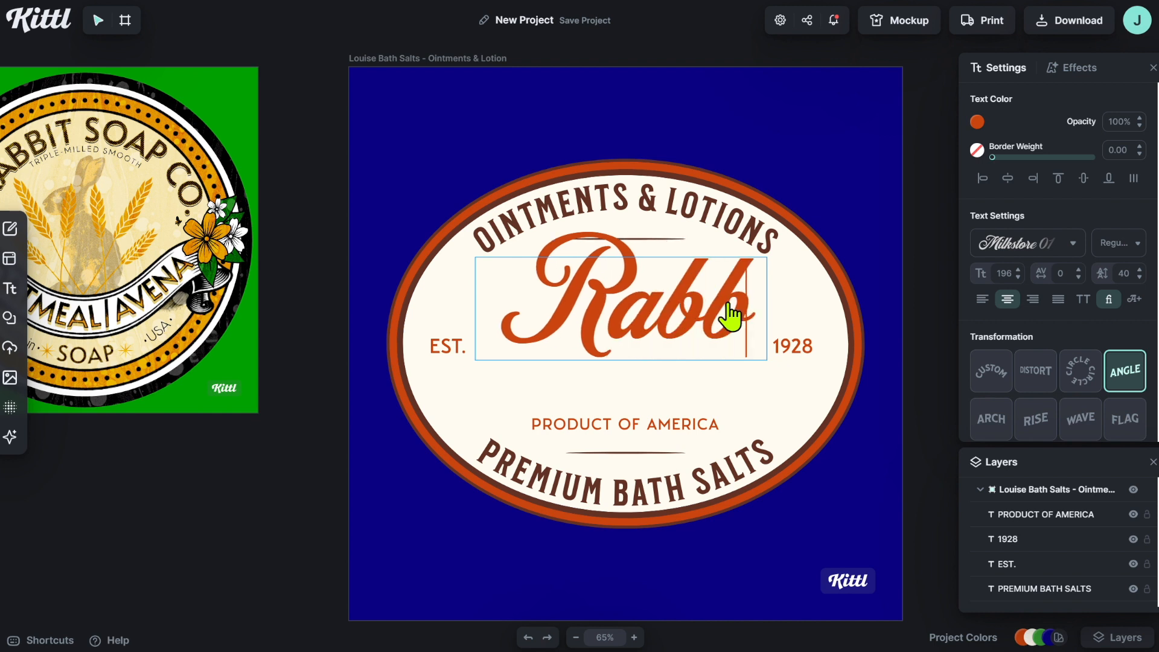
{"action": "type", "text": "it"}
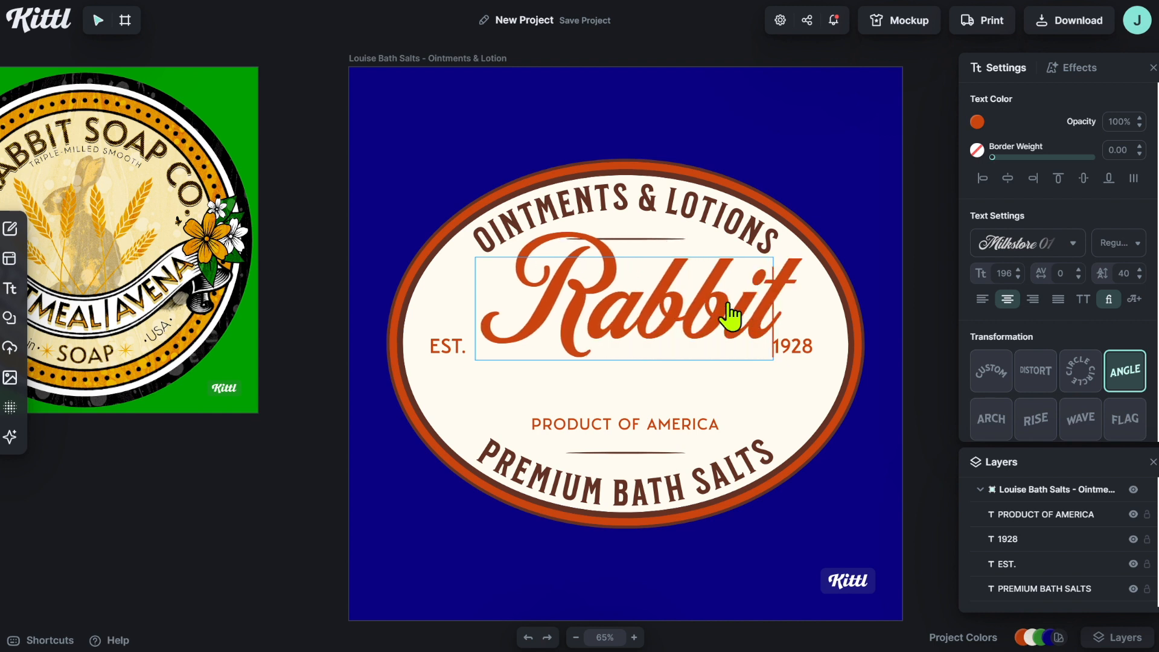
{"action": "type", "text": "'s"}
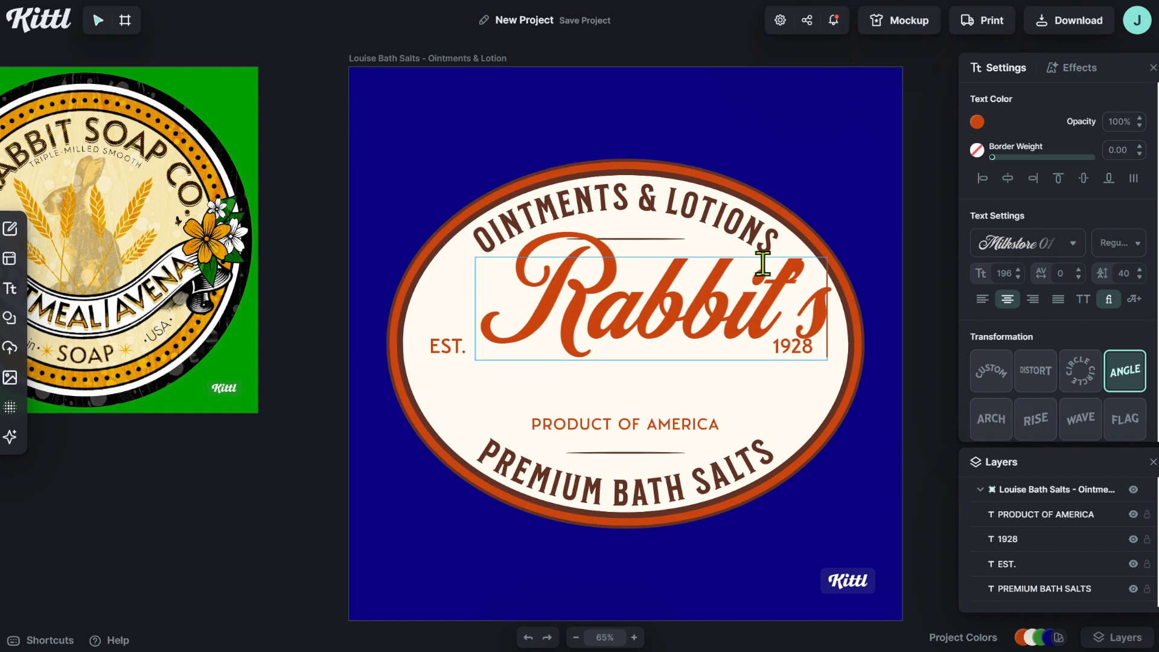
{"action": "key", "text": "Escape"}
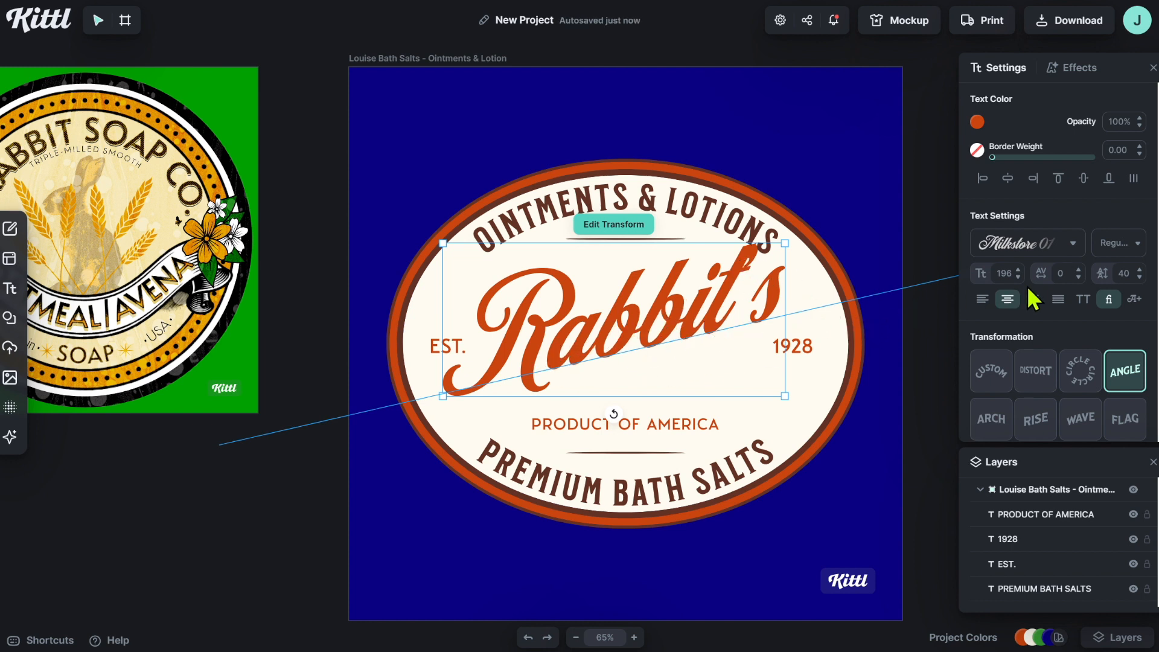
- Increase the letter spacing of the Rabbit's text to 58
{"action": "left_click", "coordinate": [1078, 270]}
{"action": "left_click", "coordinate": [1079, 270]}
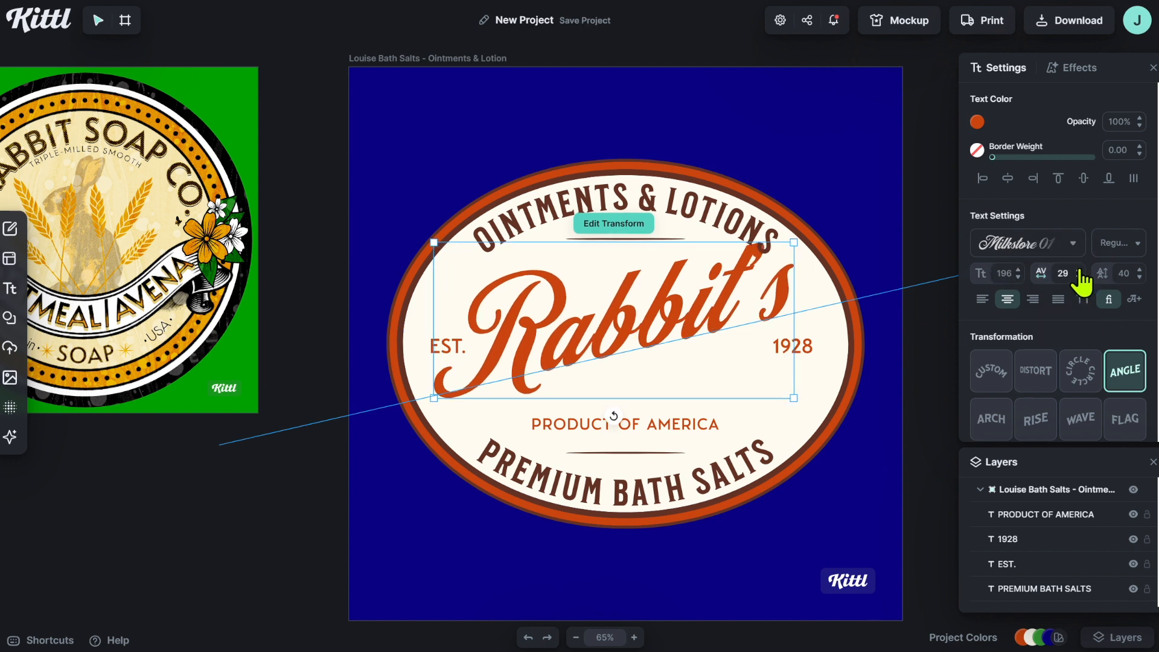
{"action": "left_click", "coordinate": [1078, 271]}
{"action": "left_click", "coordinate": [1078, 270]}
{"action": "left_click", "coordinate": [1078, 271]}
{"action": "left_click", "coordinate": [1078, 270]}
{"action": "left_click", "coordinate": [1078, 270]}
{"action": "left_click", "coordinate": [1079, 270]}
{"action": "left_click", "coordinate": [1079, 270]}
{"action": "left_click", "coordinate": [1078, 270]}
{"action": "left_click", "coordinate": [1078, 271]}
{"action": "left_click", "coordinate": [1079, 270]}
{"action": "left_click", "coordinate": [1078, 270]}
{"action": "left_click", "coordinate": [1079, 270]}
{"action": "left_click", "coordinate": [1078, 270]}
{"action": "left_click", "coordinate": [1078, 271]}
{"action": "left_click", "coordinate": [1078, 271]}
{"action": "left_click", "coordinate": [1078, 271]}
{"action": "left_click", "coordinate": [1079, 270]}
{"action": "left_click", "coordinate": [1078, 270]}
{"action": "left_click", "coordinate": [1078, 270]}
{"action": "left_click", "coordinate": [1078, 270]}
{"action": "left_click", "coordinate": [1078, 271]}
{"action": "left_click", "coordinate": [1078, 271]}
{"action": "left_click", "coordinate": [1078, 270]}
{"action": "left_click", "coordinate": [1078, 270]}
{"action": "left_click", "coordinate": [1079, 271]}
{"action": "left_click", "coordinate": [1078, 271]}
{"action": "left_click", "coordinate": [1078, 270]}
{"action": "left_click", "coordinate": [1078, 270]}
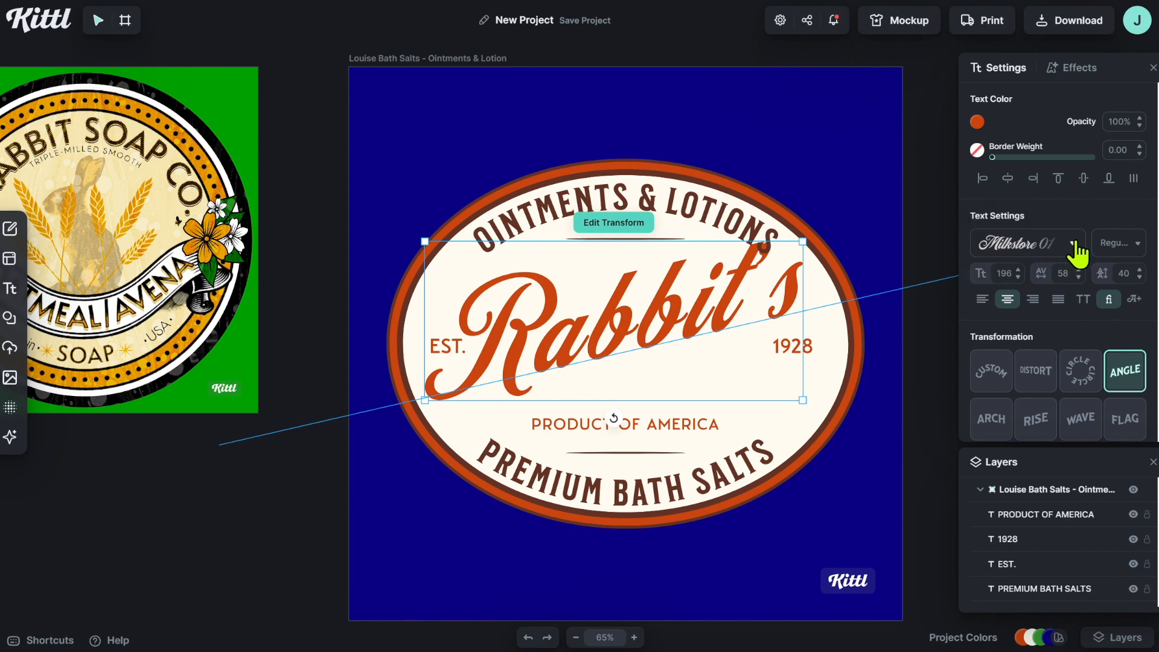
- Change the typeface of the Rabbit's text to Adventurer 03
{"action": "left_click", "coordinate": [1073, 244]}
{"action": "scroll", "coordinate": [845, 331], "scroll_direction": "down", "scroll_amount": 2}
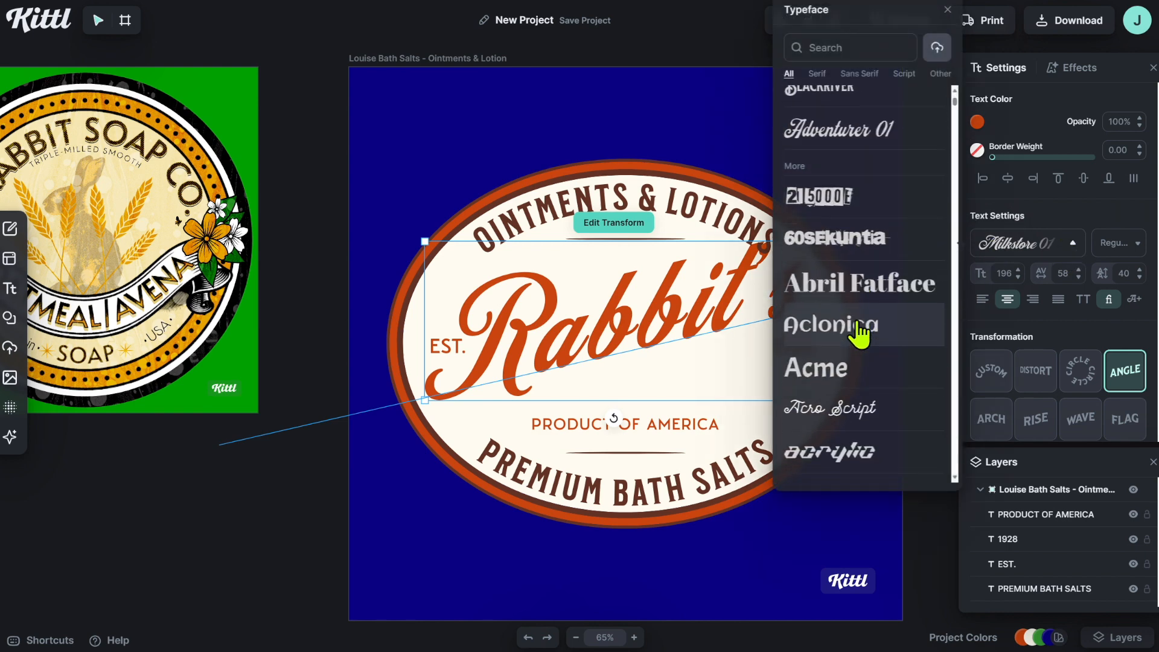
{"action": "scroll", "coordinate": [860, 332], "scroll_direction": "down", "scroll_amount": 4}
{"action": "scroll", "coordinate": [840, 338], "scroll_direction": "down", "scroll_amount": 2}
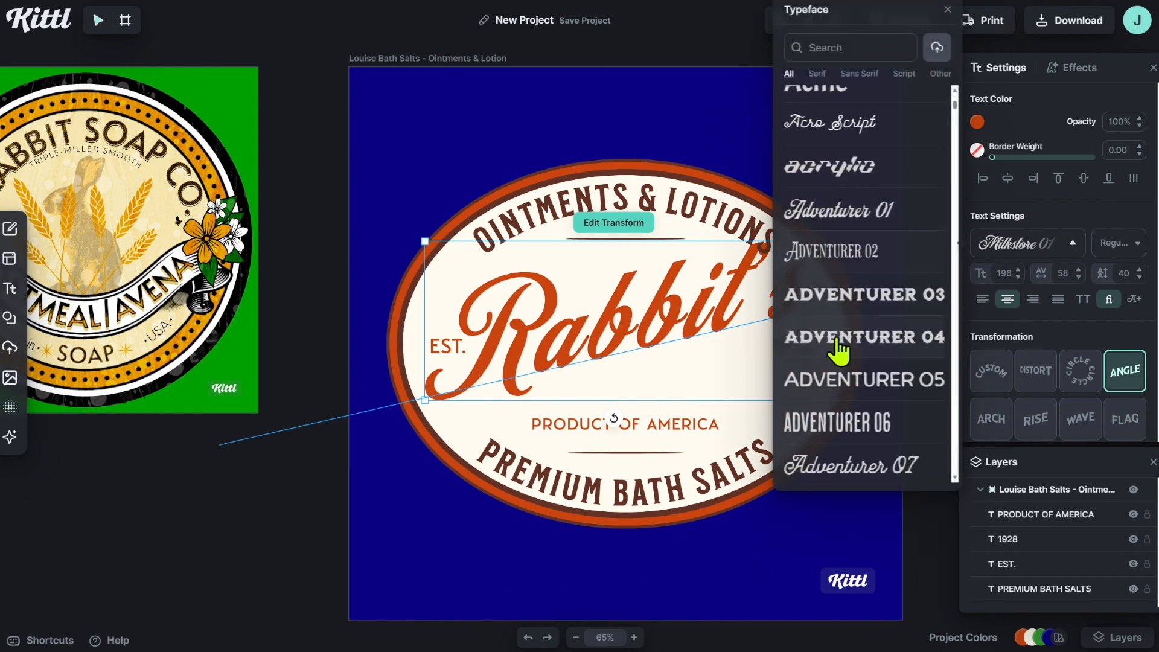
{"action": "left_click", "coordinate": [851, 296]}
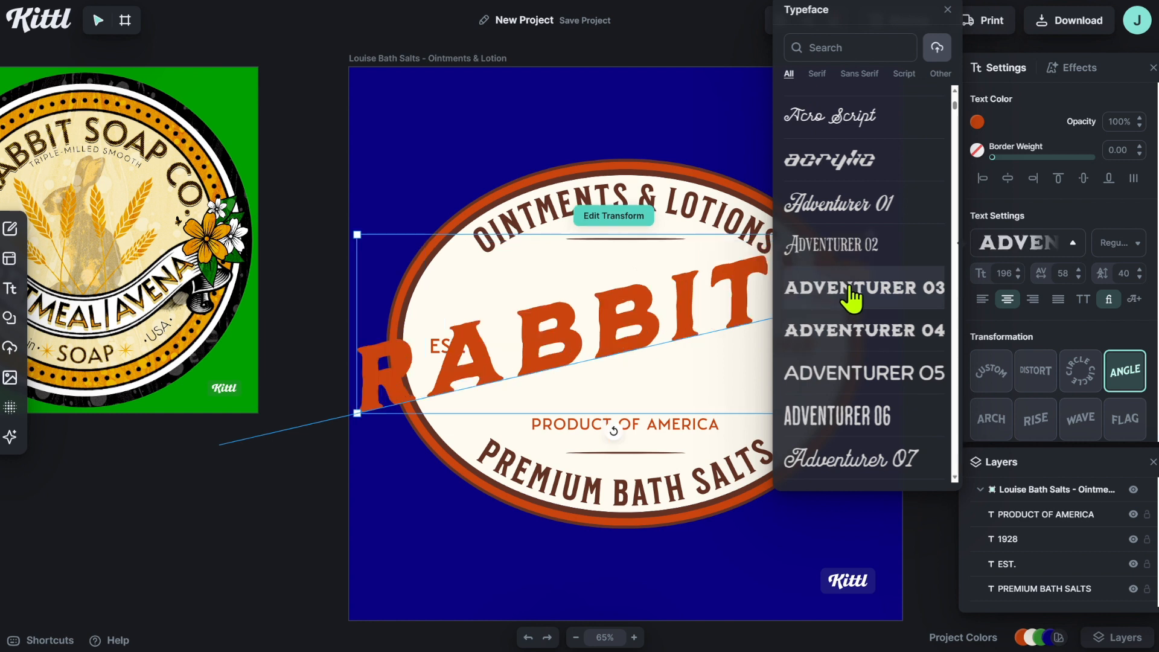
{"action": "left_click", "coordinate": [946, 11]}
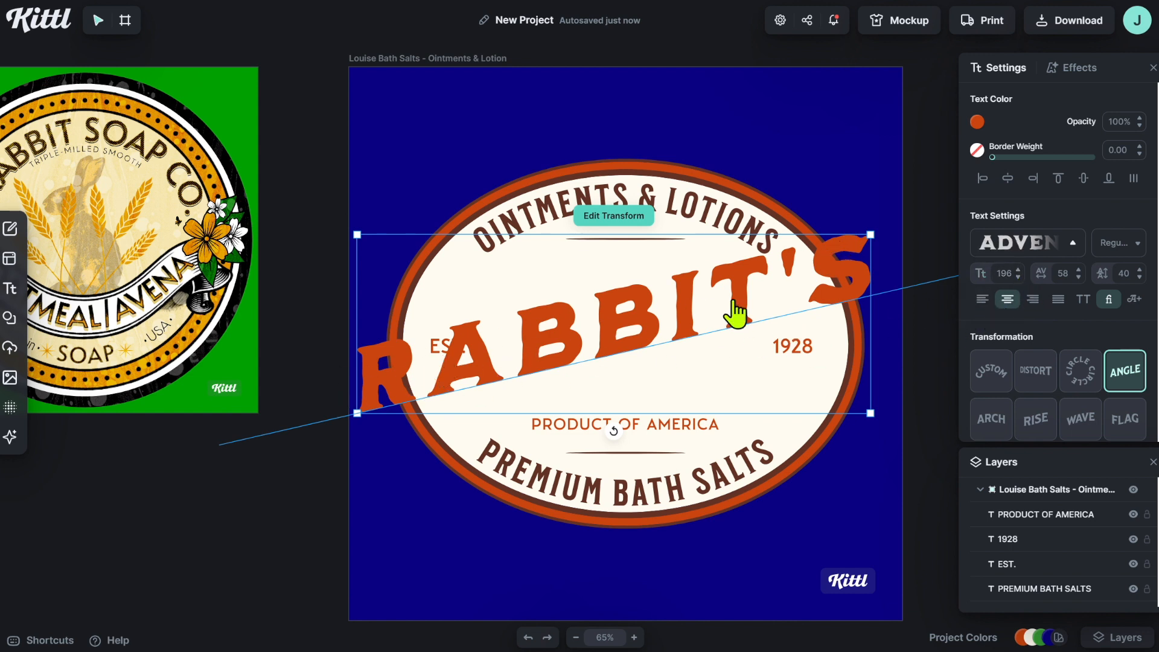
- Reduce the RABBIT'S text to a font size of 125 and centre it horizontally and vertically on the artboard
{"action": "left_click", "coordinate": [1018, 277]}
{"action": "left_click", "coordinate": [1018, 277]}
{"action": "left_click", "coordinate": [1018, 277]}
{"action": "left_click", "coordinate": [1018, 277]}
{"action": "left_click", "coordinate": [1018, 277]}
{"action": "left_click", "coordinate": [1018, 278]}
{"action": "left_click", "coordinate": [1018, 277]}
{"action": "left_click", "coordinate": [1018, 277]}
{"action": "left_click", "coordinate": [1018, 278]}
{"action": "left_click", "coordinate": [1018, 277]}
{"action": "left_click", "coordinate": [1018, 278]}
{"action": "left_click", "coordinate": [1018, 277]}
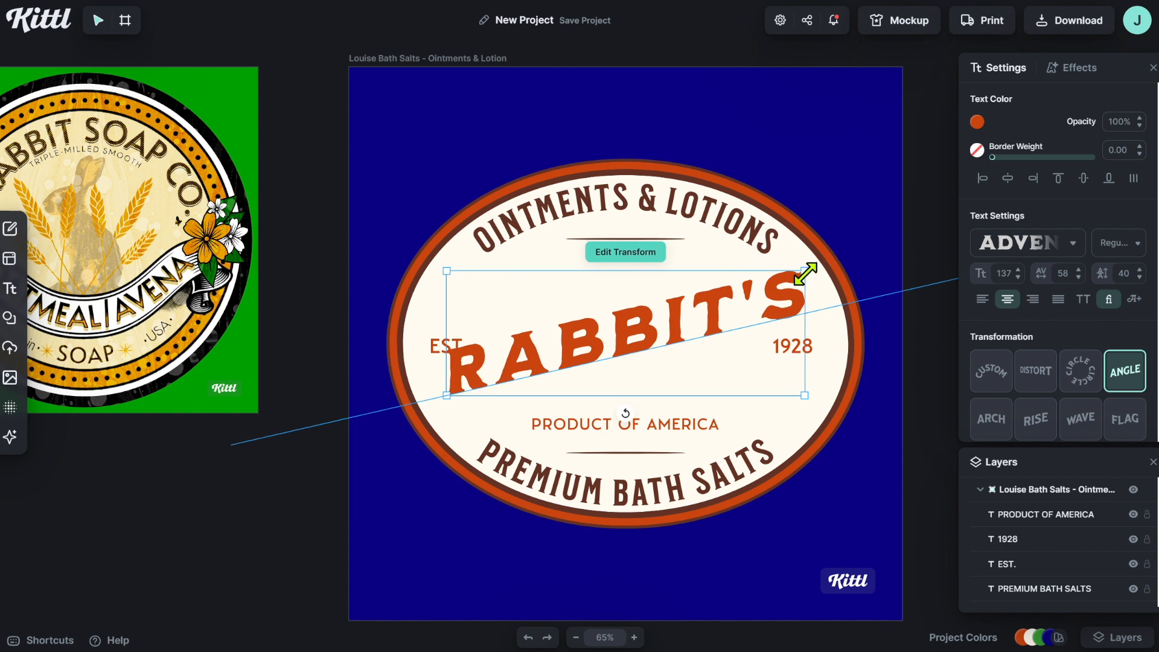
{"action": "left_click_drag", "start_coordinate": [804, 273], "coordinate": [772, 283]}
{"action": "left_click", "coordinate": [1006, 181]}
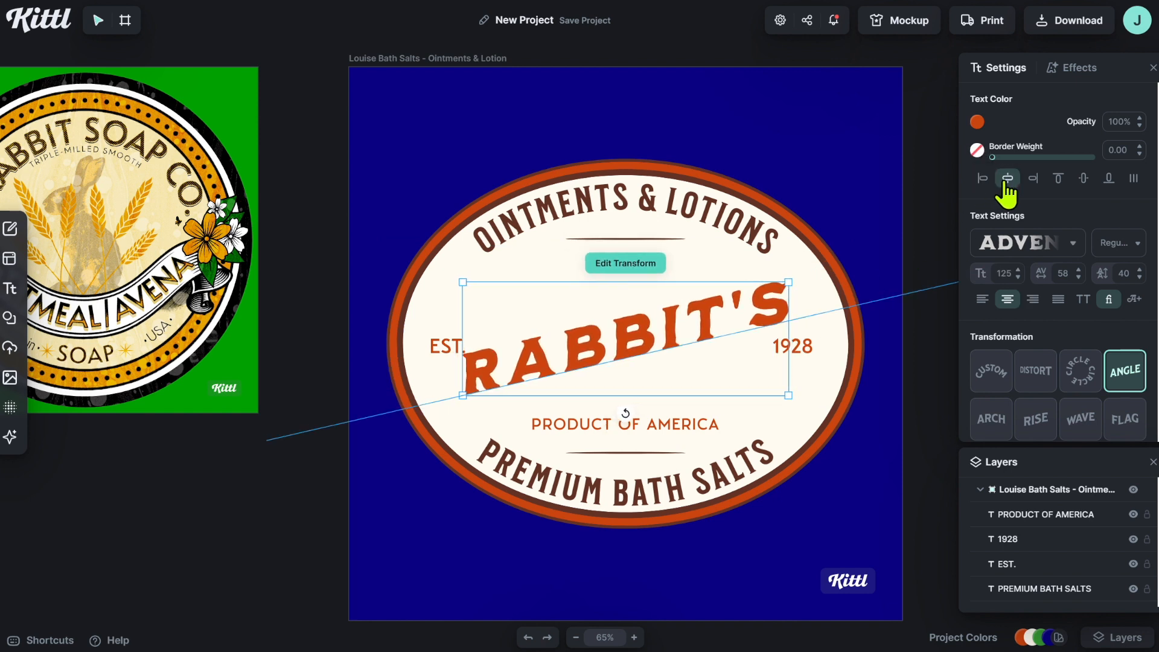
{"action": "left_click", "coordinate": [1083, 180]}
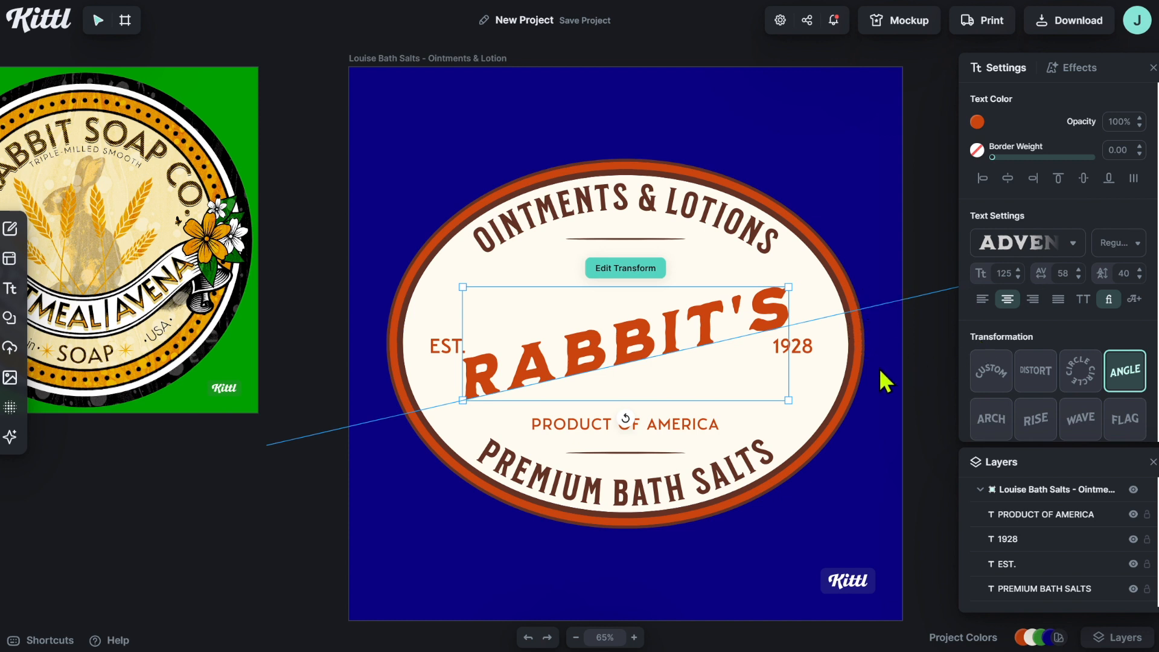
- Change the year beside the RABBIT'S text from 1928 to 2023
{"action": "left_click", "coordinate": [918, 368]}
{"action": "left_click", "coordinate": [806, 350]}
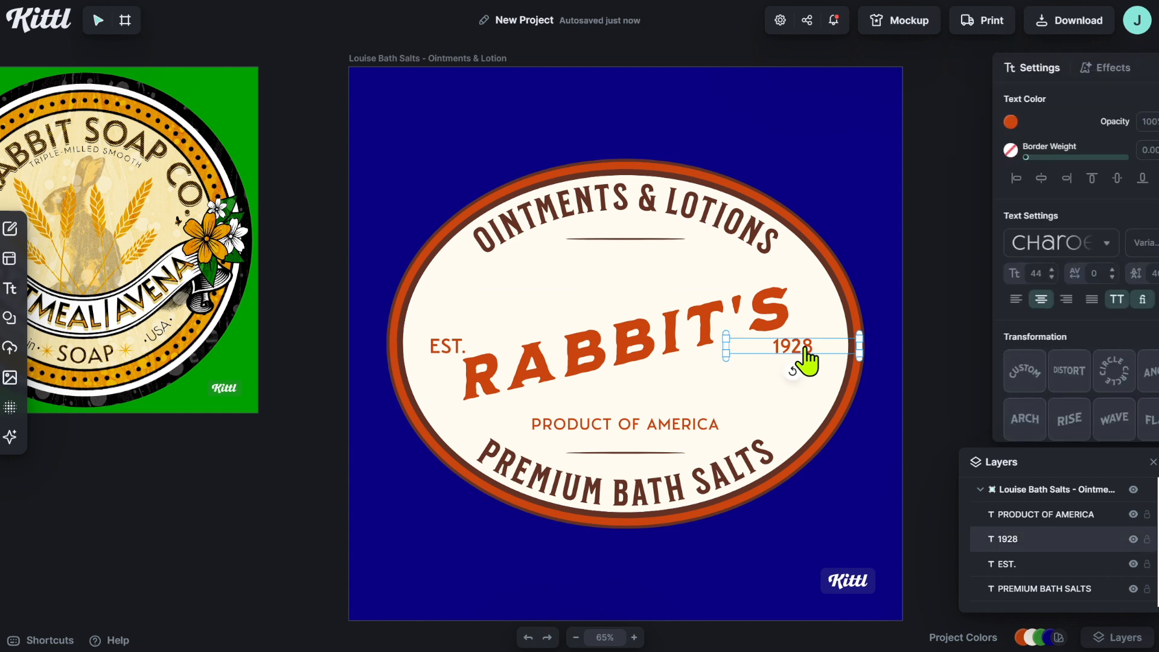
{"action": "double_click", "coordinate": [808, 350]}
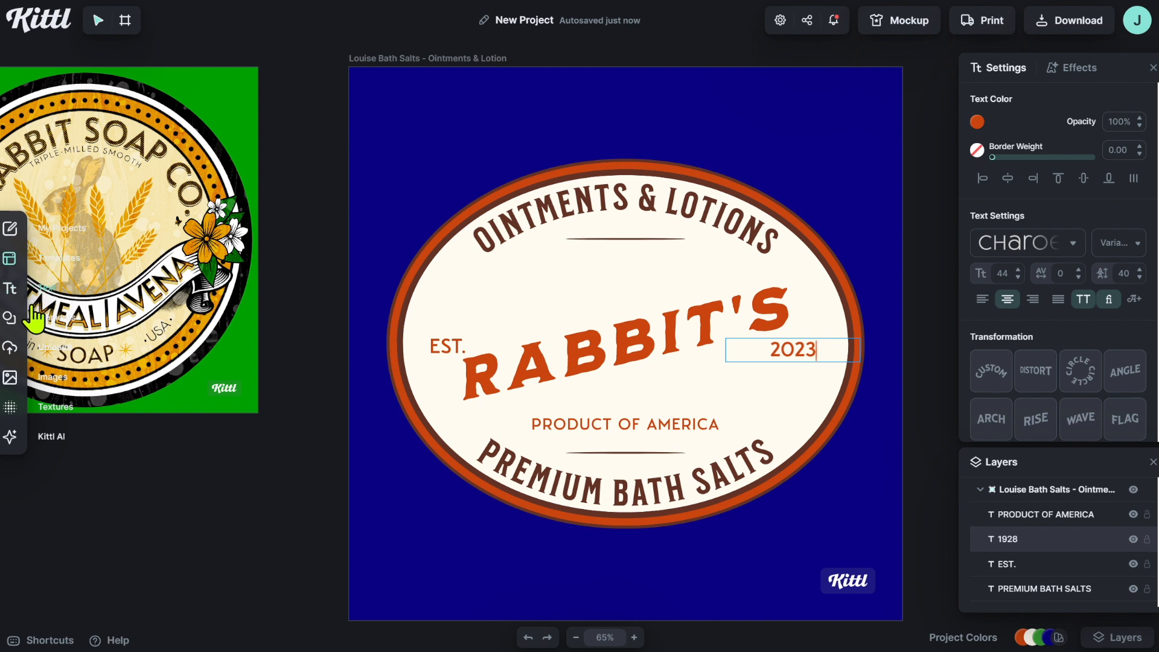
- Search the elements for "rabbit" and add the brown sitting rabbit illustration to the oval label
{"action": "left_click", "coordinate": [40, 318]}
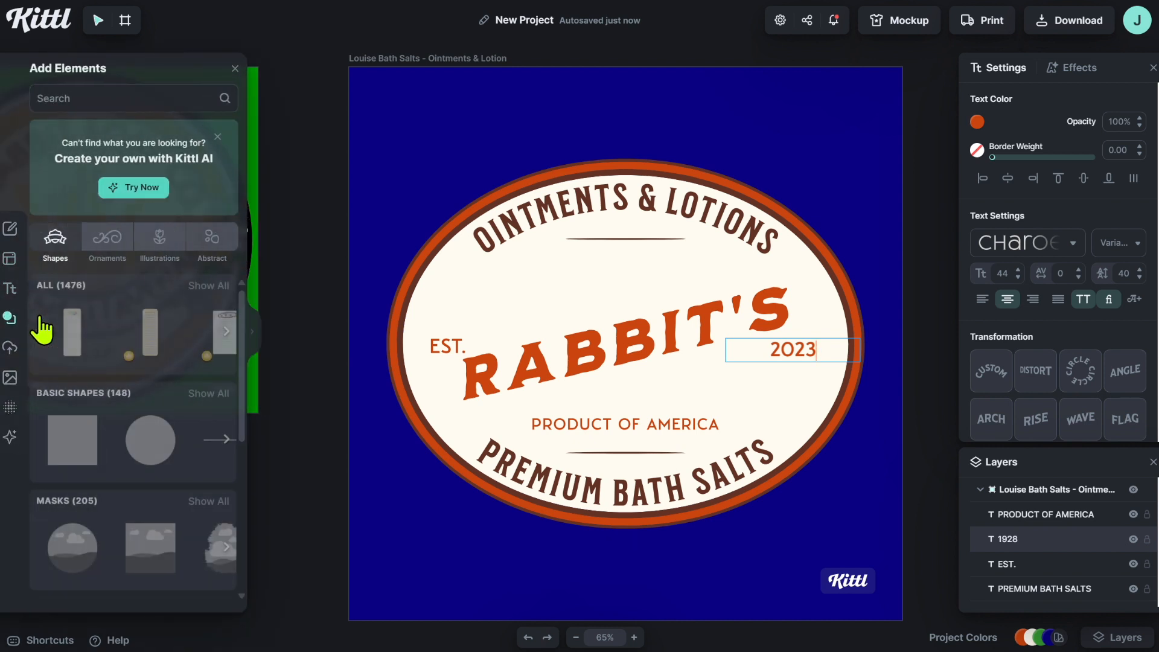
{"action": "left_click", "coordinate": [121, 97]}
{"action": "type", "text": "rabit"}
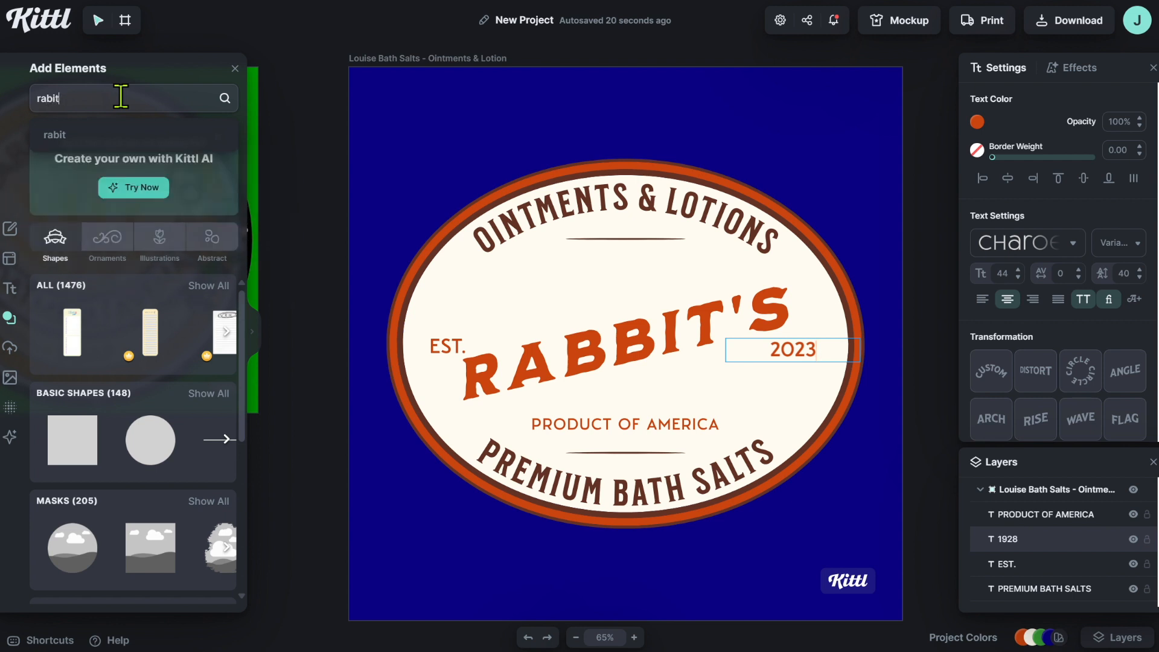
{"action": "key", "text": "Return"}
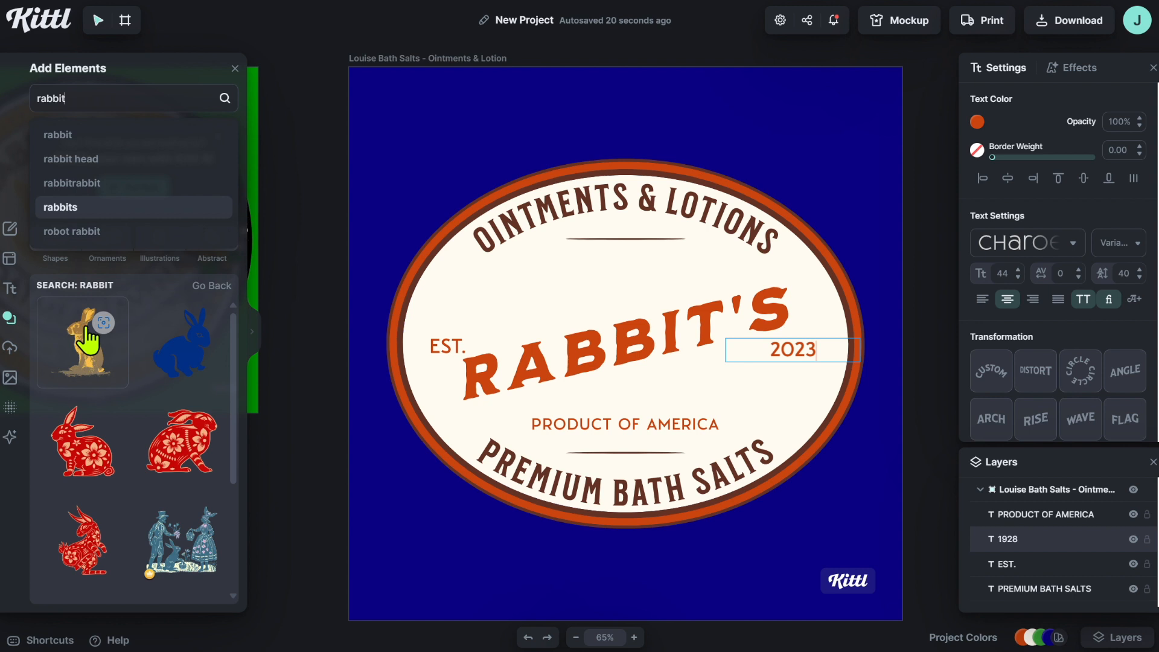
{"action": "left_click", "coordinate": [89, 342]}
- Scale the rabbit illustration down slightly and move it to the middle of the oval label, over the RABBIT'S text
{"action": "left_click_drag", "start_coordinate": [636, 371], "coordinate": [639, 371]}
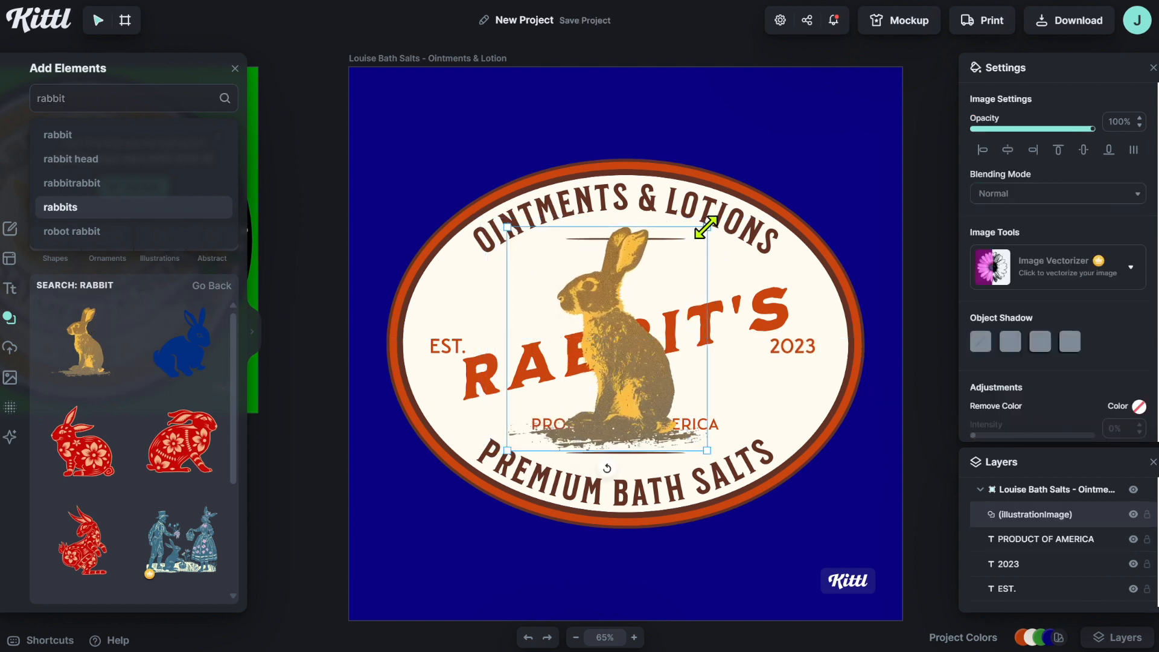
{"action": "left_click_drag", "start_coordinate": [705, 228], "coordinate": [686, 256]}
{"action": "left_click_drag", "start_coordinate": [595, 362], "coordinate": [623, 362]}
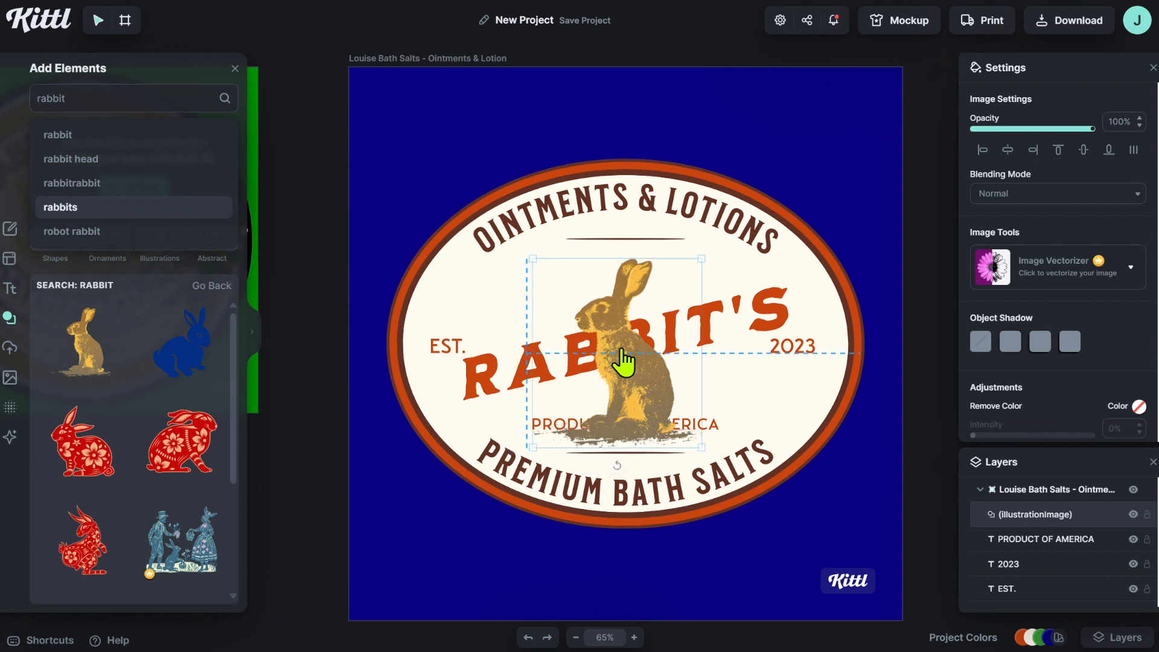
- Centre the rabbit illustration horizontally behind the RABBIT'S text and reduce its opacity to 47%
{"action": "left_click", "coordinate": [1007, 150]}
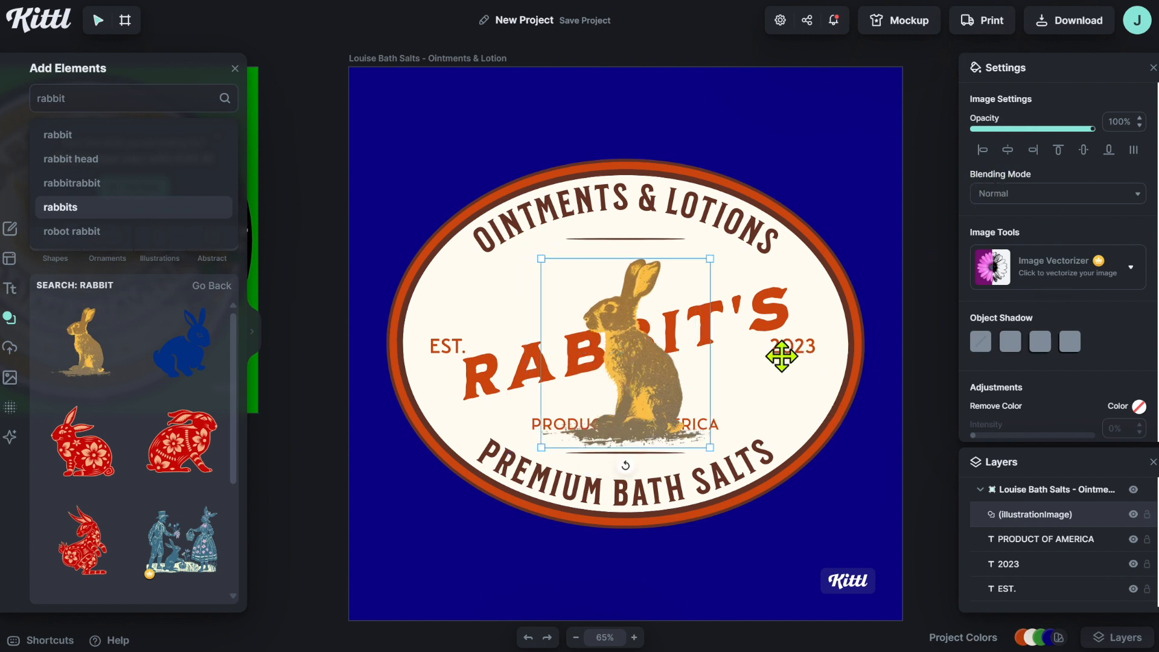
{"action": "left_click_drag", "start_coordinate": [1053, 516], "coordinate": [1045, 607]}
{"action": "scroll", "coordinate": [1083, 531], "scroll_direction": "down", "scroll_amount": 2}
{"action": "left_click_drag", "start_coordinate": [1052, 539], "coordinate": [1045, 594]}
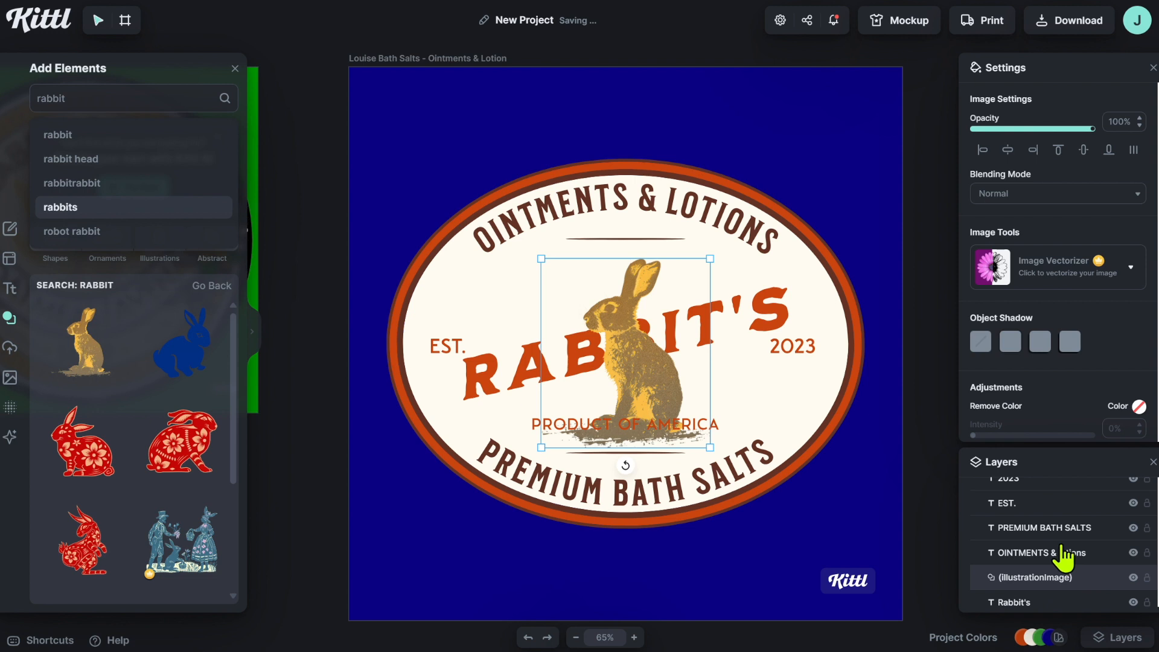
{"action": "scroll", "coordinate": [1062, 559], "scroll_direction": "down", "scroll_amount": 2}
{"action": "left_click_drag", "start_coordinate": [1060, 526], "coordinate": [1053, 565]}
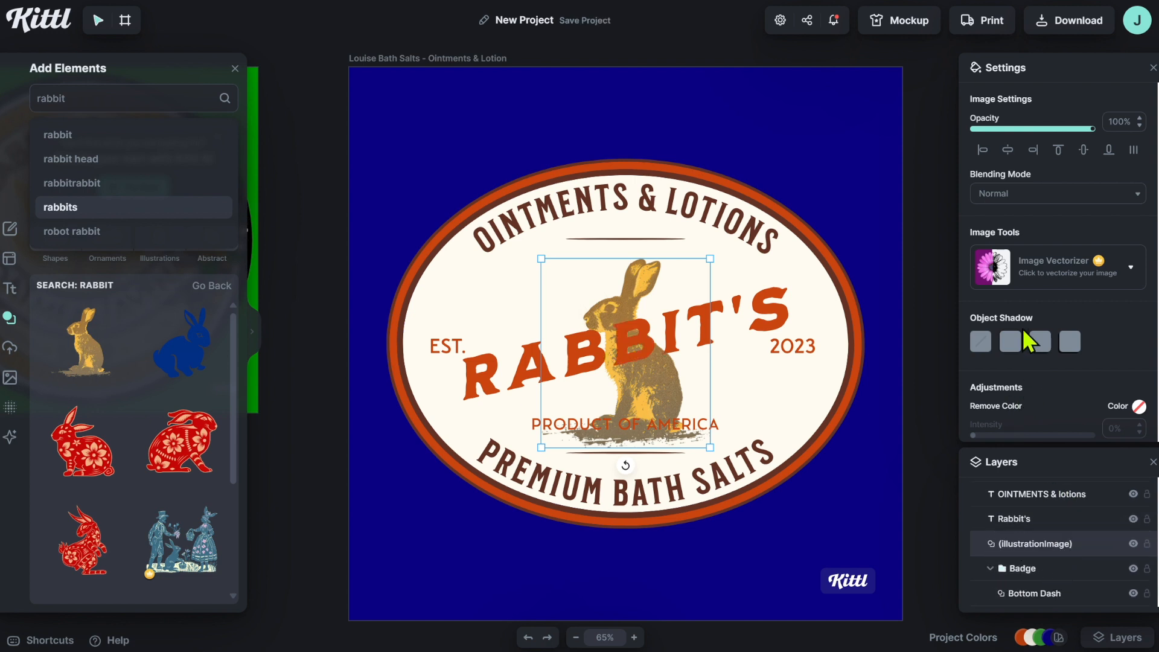
{"action": "left_click_drag", "start_coordinate": [1093, 134], "coordinate": [1034, 134]}
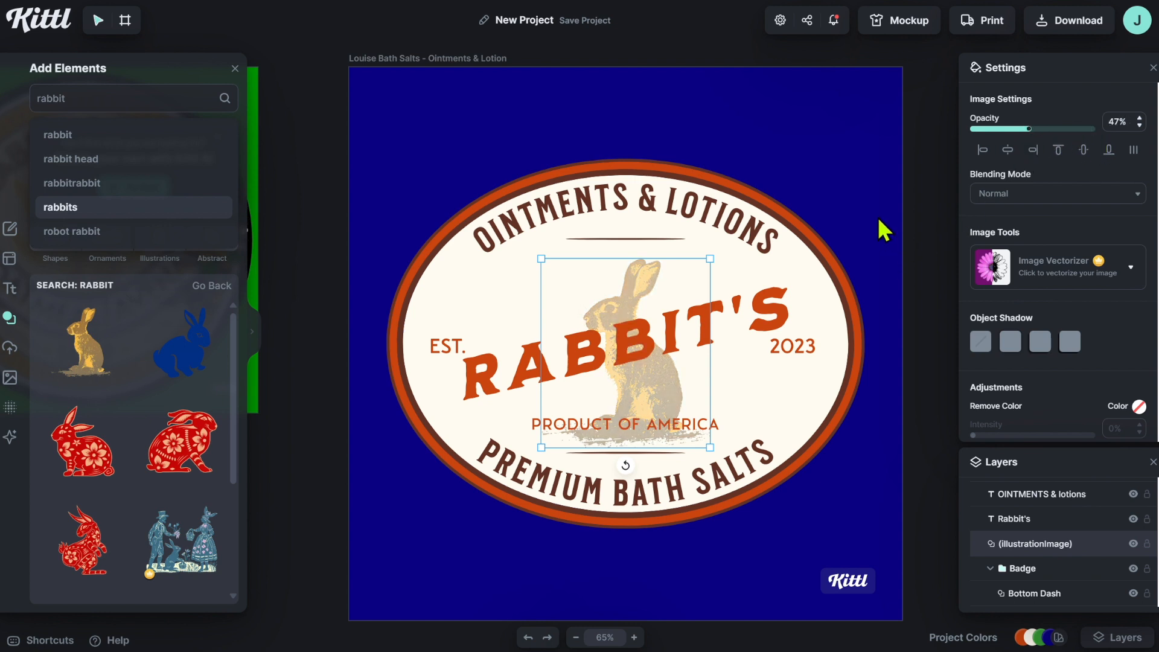
- Change the brown color of the oval Badge group to black
{"action": "left_click", "coordinate": [576, 177]}
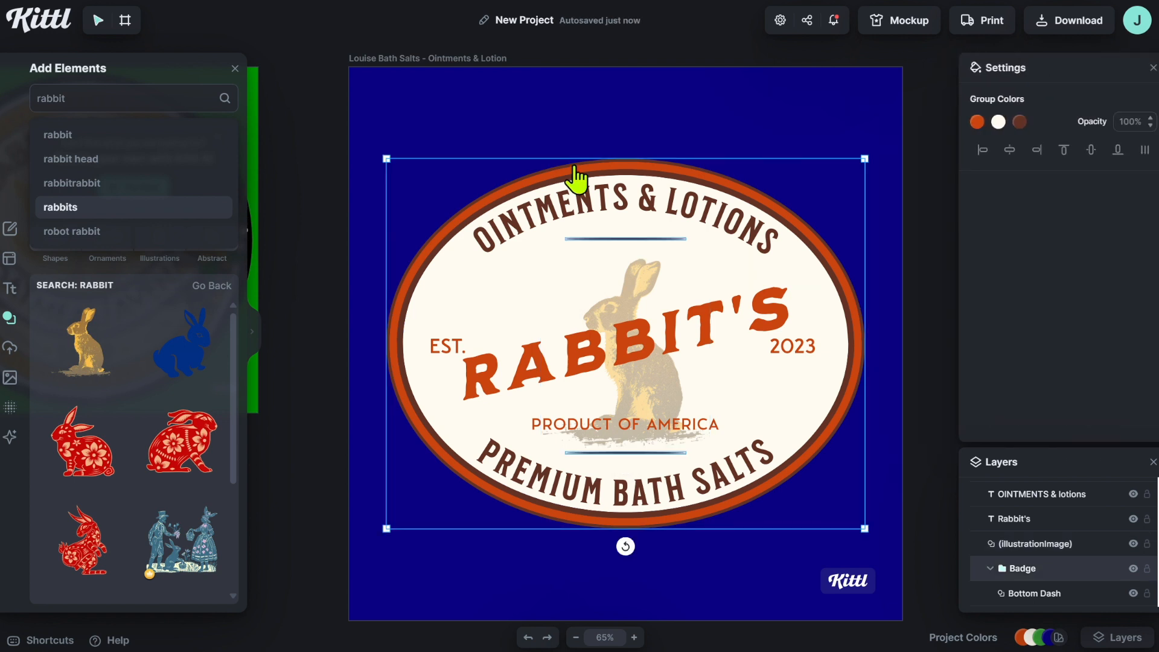
{"action": "left_click", "coordinate": [235, 67]}
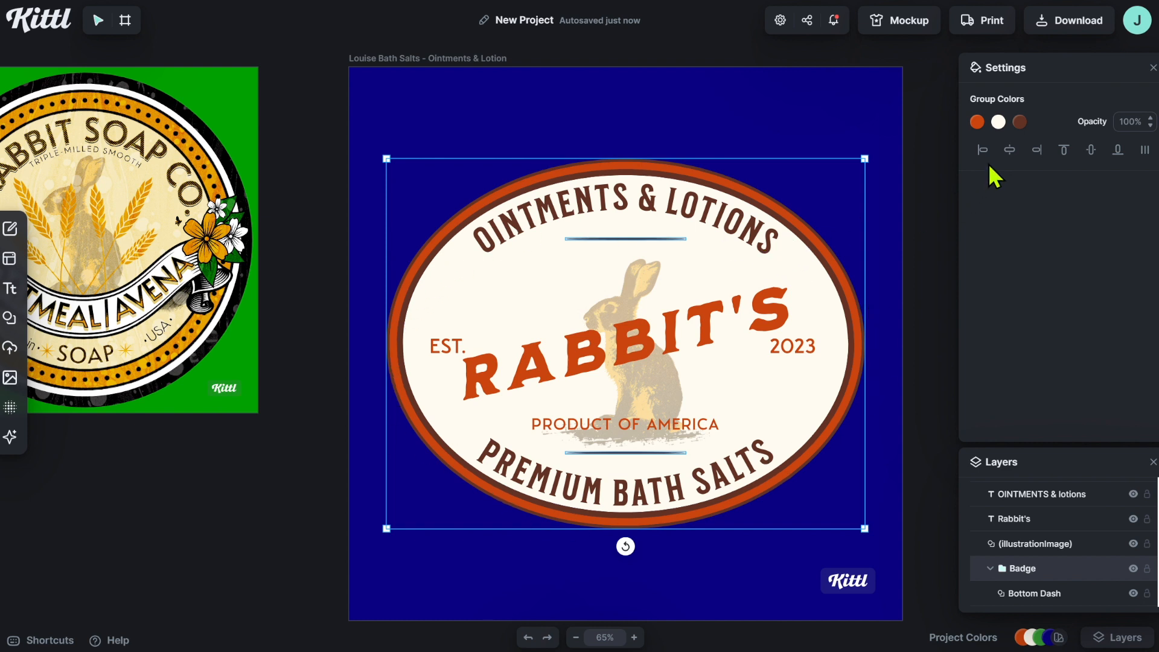
{"action": "left_click", "coordinate": [1020, 122]}
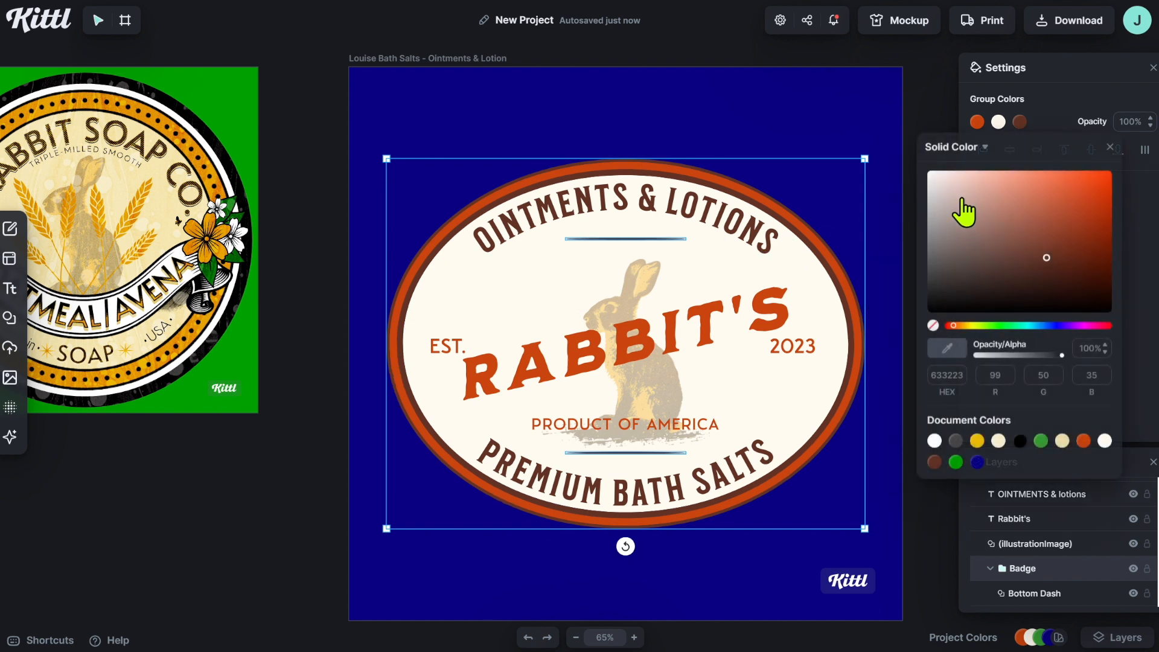
{"action": "left_click_drag", "start_coordinate": [1018, 278], "coordinate": [920, 324]}
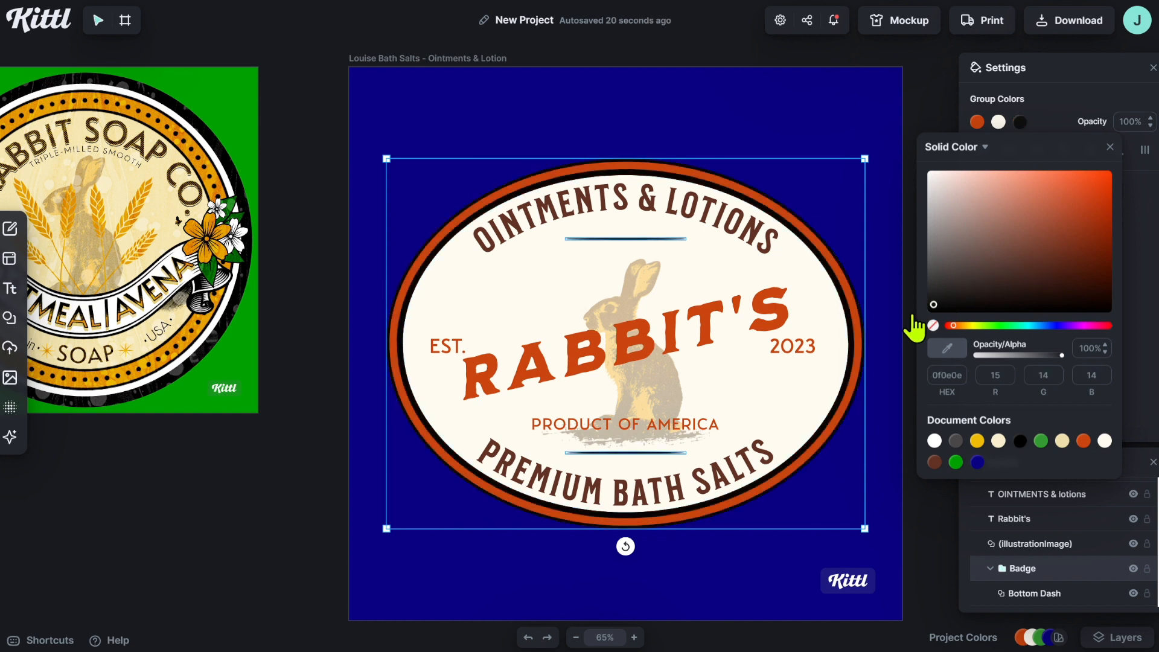
{"action": "left_click", "coordinate": [1109, 149]}
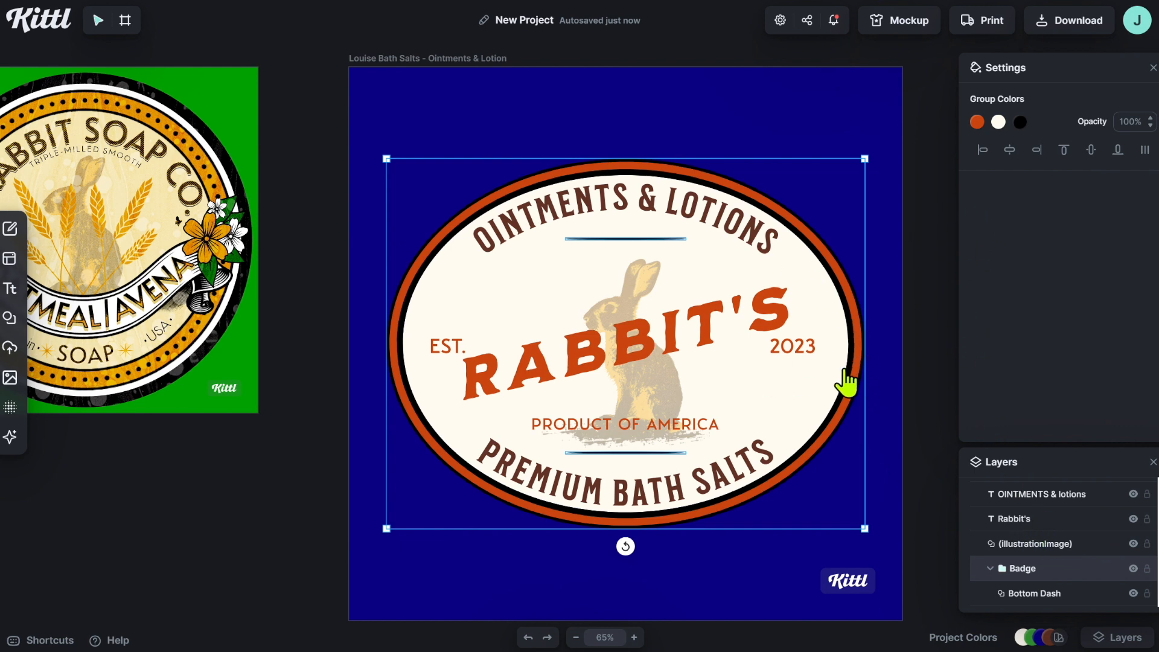
- Give the Oval Badge shape inside the Badge group a black border with a weight of 63.30
{"action": "scroll", "coordinate": [869, 422], "scroll_direction": "down", "scroll_amount": 3}
{"action": "scroll", "coordinate": [970, 528], "scroll_direction": "up", "scroll_amount": 1}
{"action": "scroll", "coordinate": [986, 551], "scroll_direction": "down", "scroll_amount": 3}
{"action": "scroll", "coordinate": [1062, 552], "scroll_direction": "down", "scroll_amount": 2}
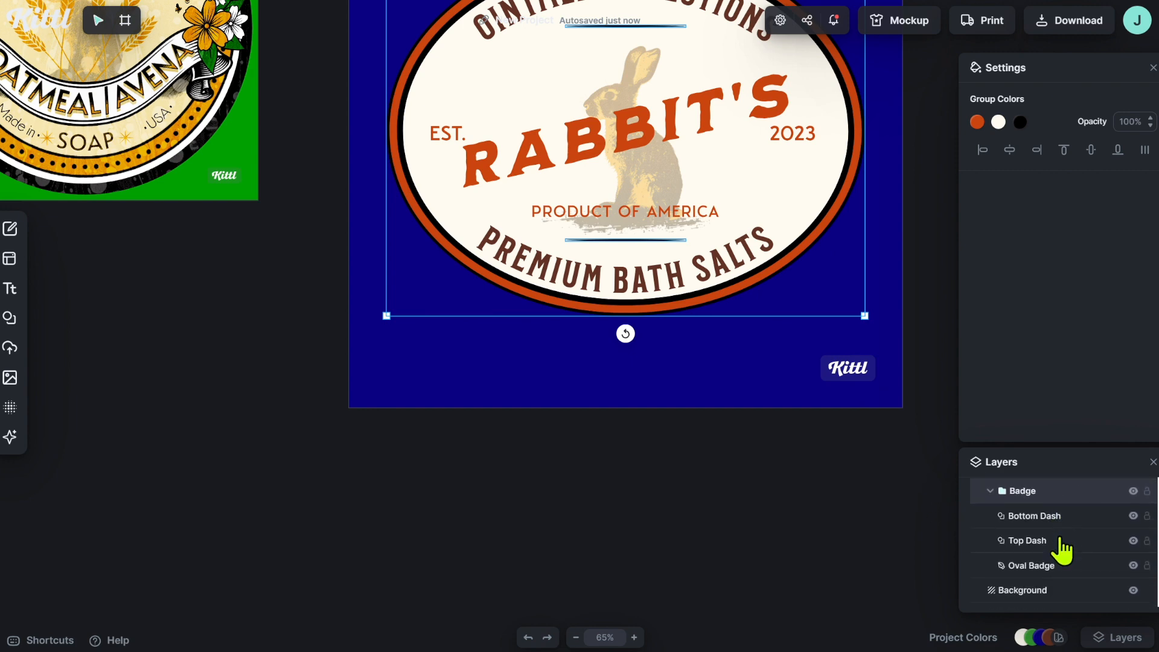
{"action": "scroll", "coordinate": [1068, 520], "scroll_direction": "up", "scroll_amount": 1}
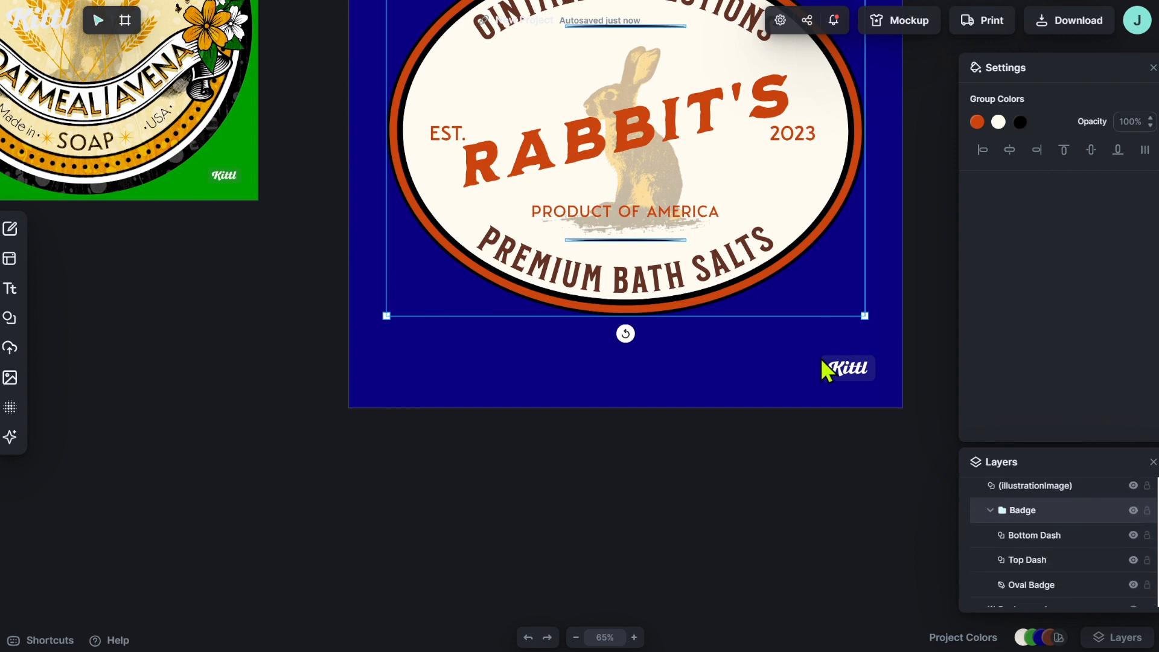
{"action": "scroll", "coordinate": [826, 369], "scroll_direction": "up", "scroll_amount": 3}
{"action": "scroll", "coordinate": [789, 358], "scroll_direction": "down", "scroll_amount": 3}
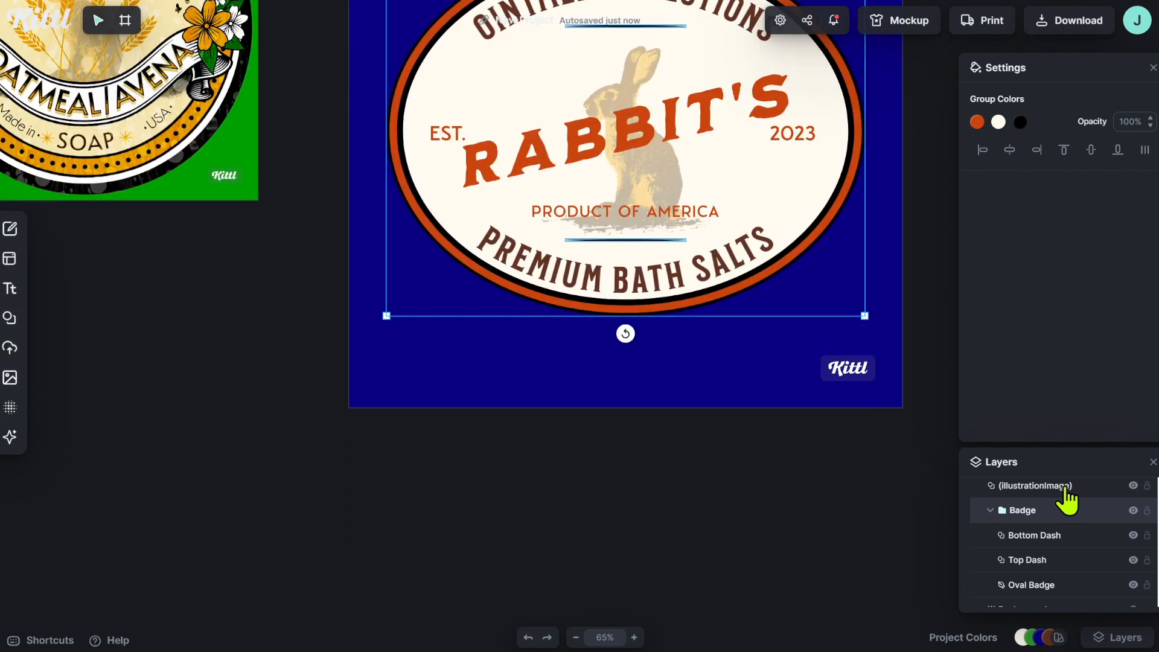
{"action": "left_click", "coordinate": [1036, 586]}
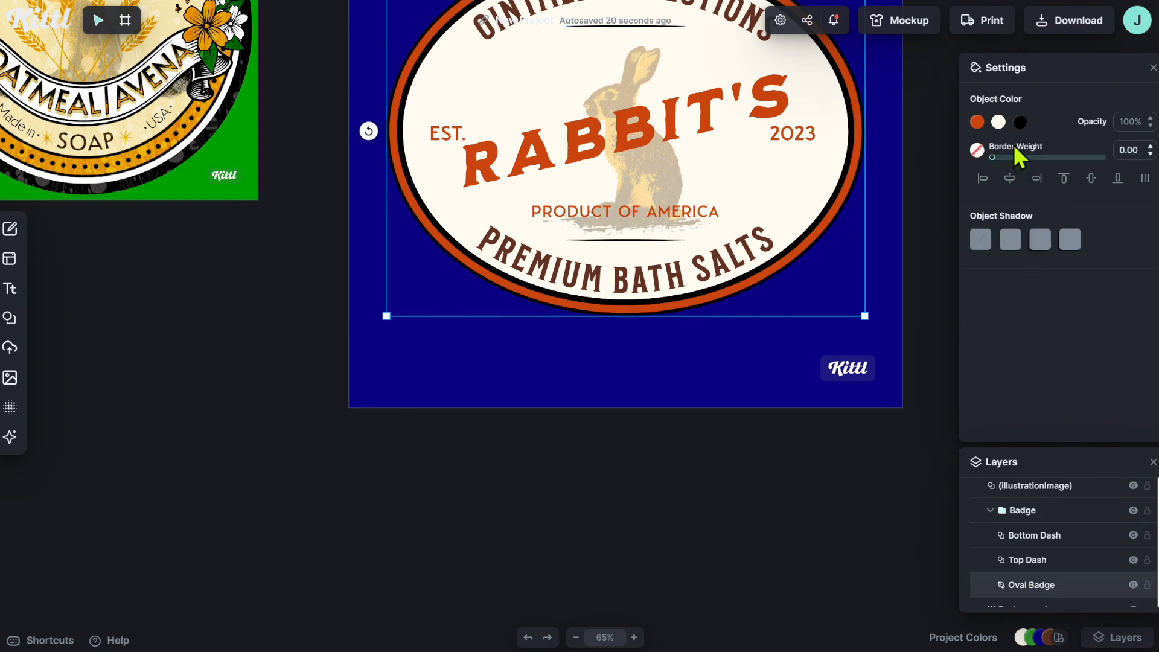
{"action": "scroll", "coordinate": [832, 223], "scroll_direction": "up", "scroll_amount": 4}
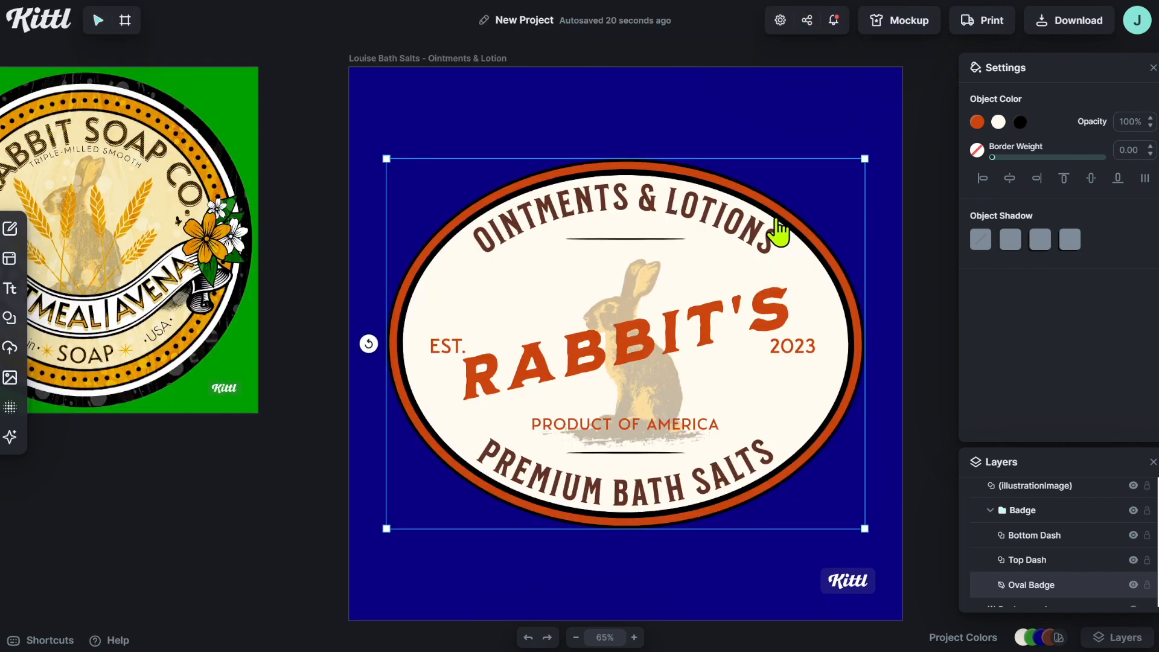
{"action": "left_click", "coordinate": [976, 150]}
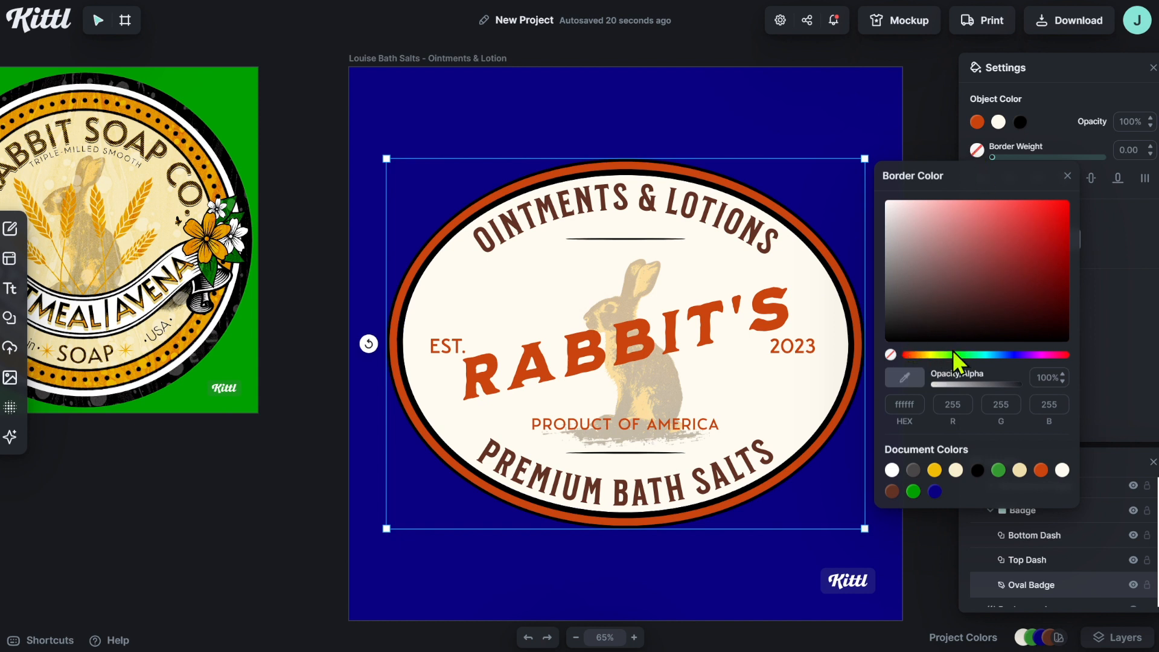
{"action": "left_click", "coordinate": [978, 473]}
{"action": "left_click", "coordinate": [1067, 176]}
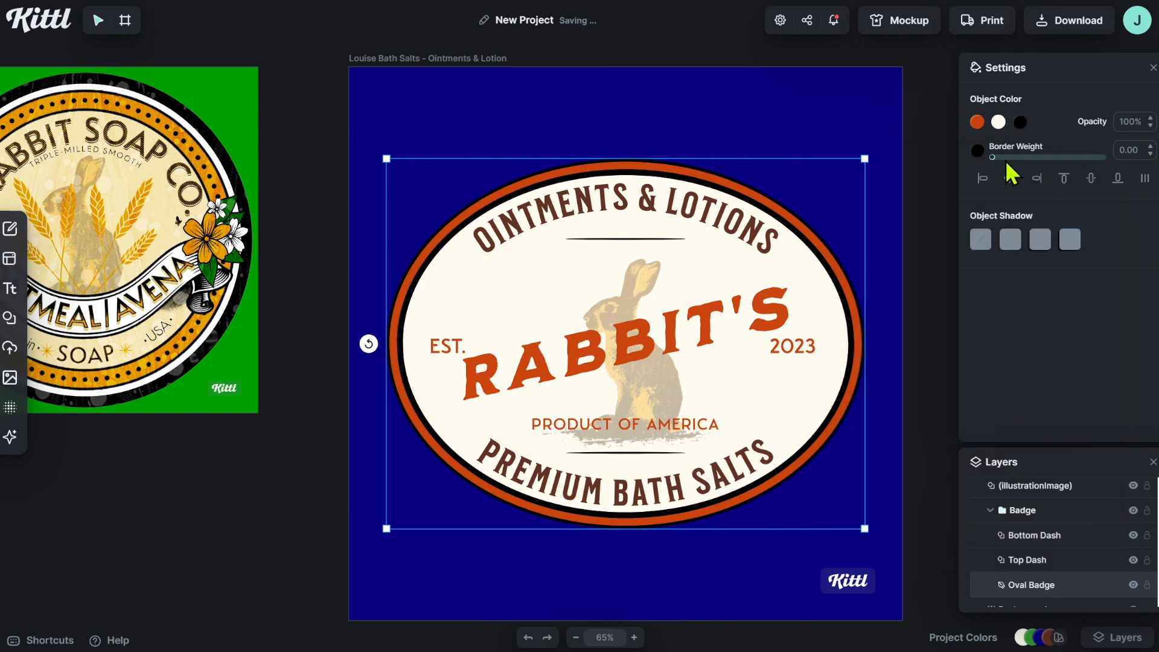
{"action": "left_click_drag", "start_coordinate": [999, 158], "coordinate": [1060, 164]}
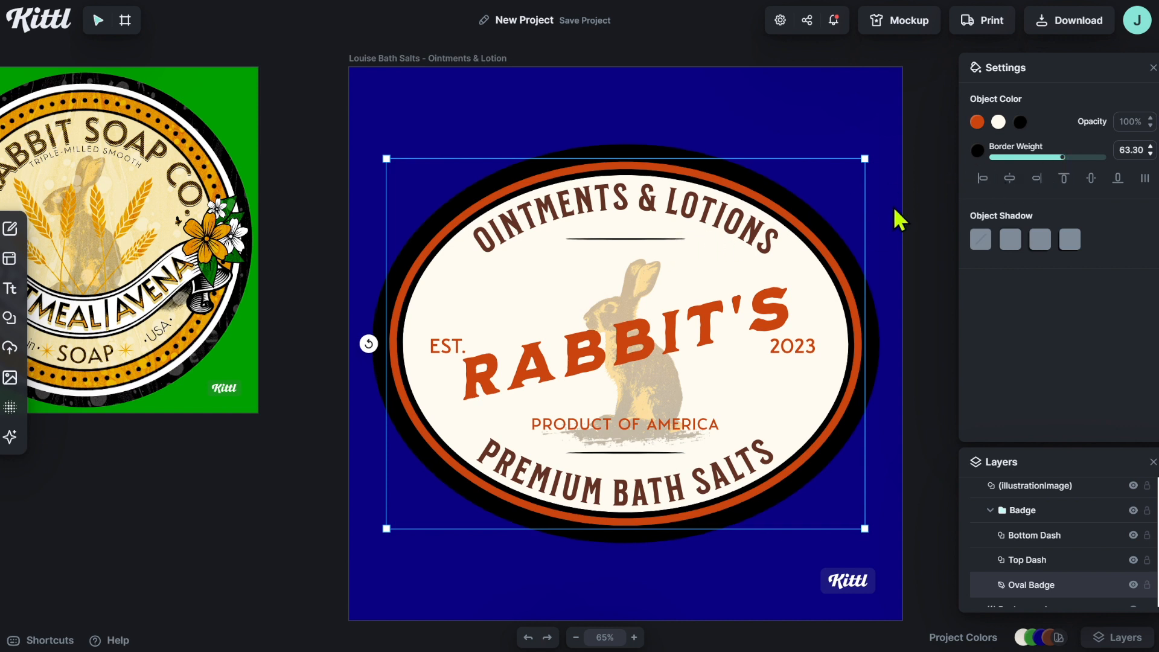
{"action": "left_click", "coordinate": [920, 172]}
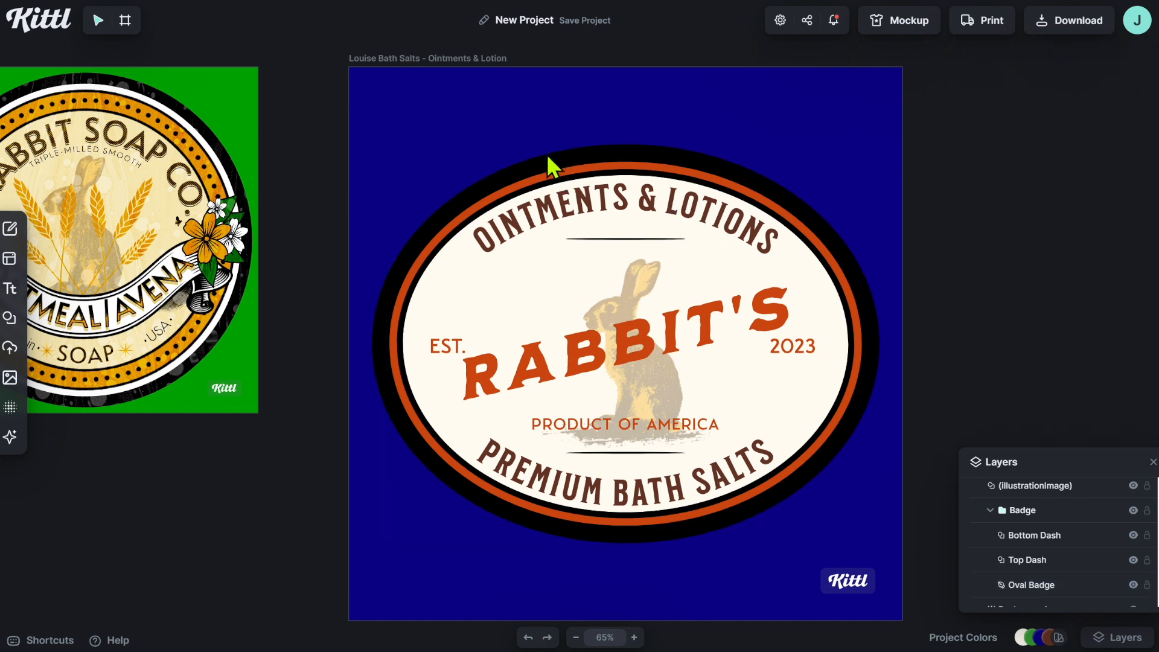
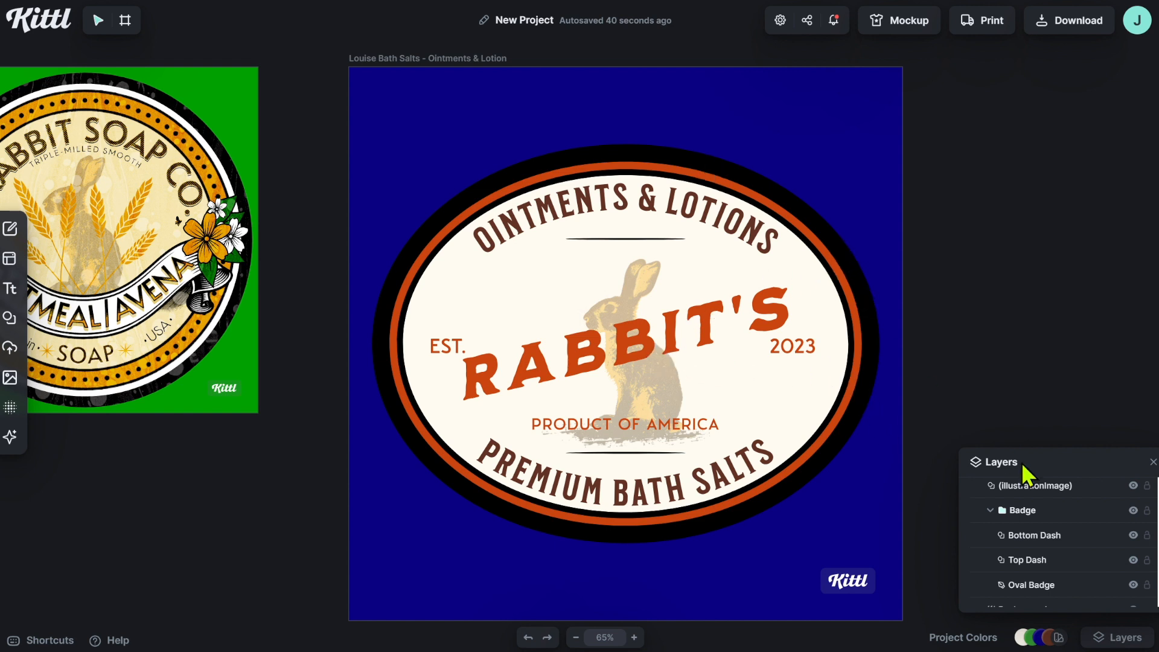
- Reduce the border weight of the Oval Badge shape to 55.30
{"action": "left_click", "coordinate": [854, 323]}
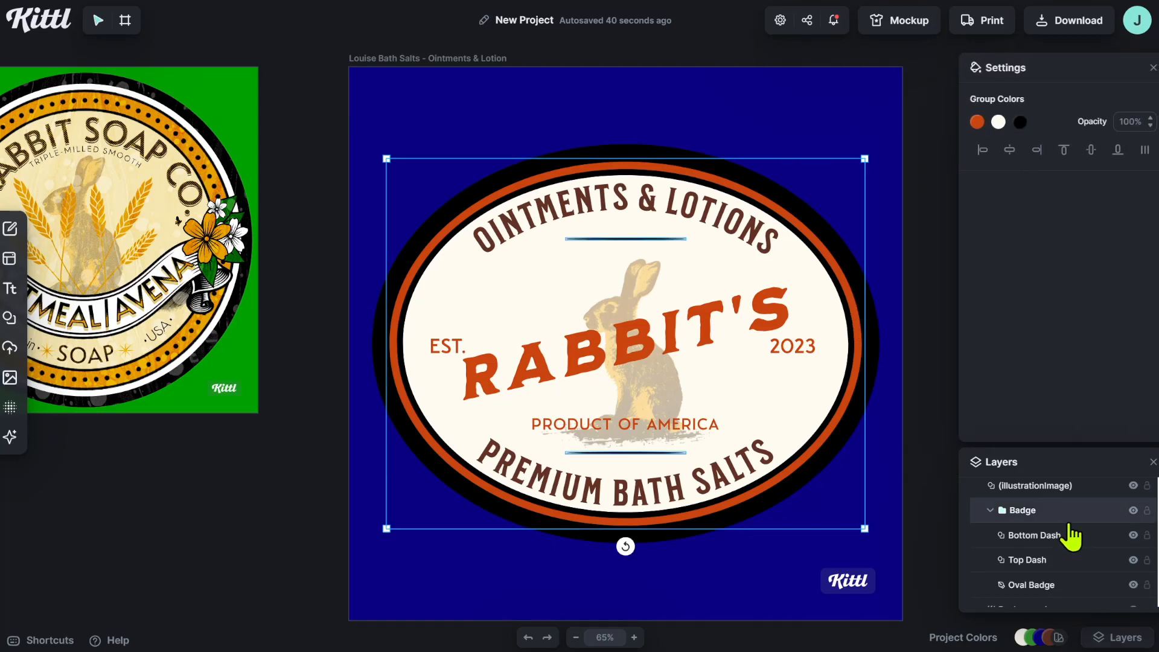
{"action": "left_click", "coordinate": [990, 510]}
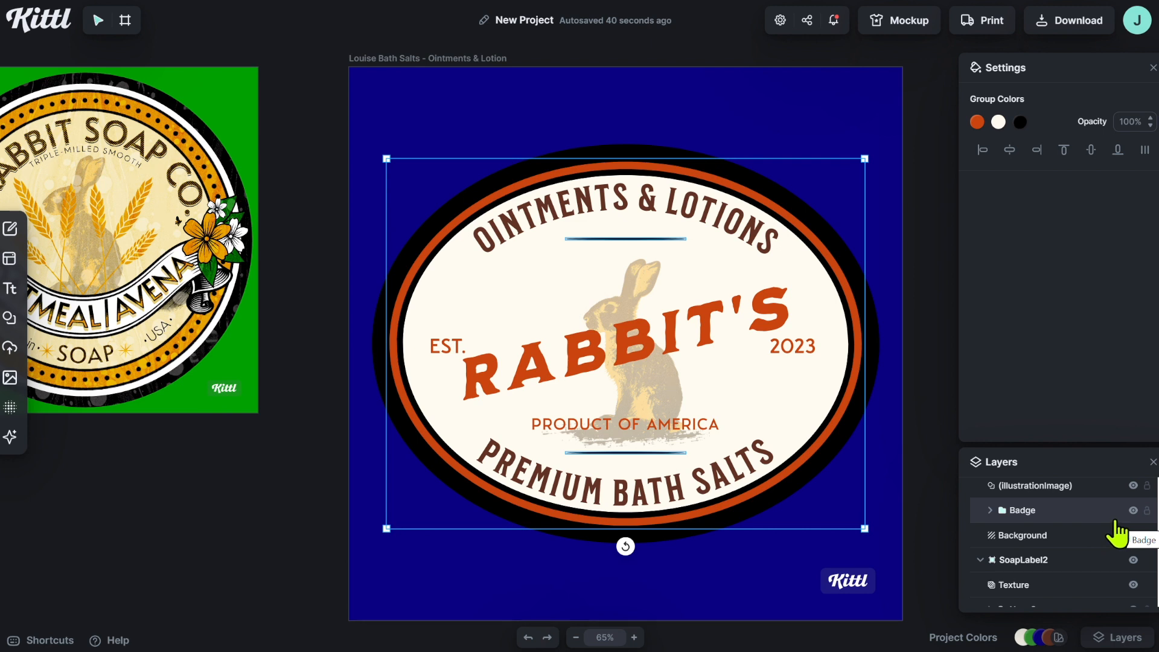
{"action": "left_click", "coordinate": [990, 511]}
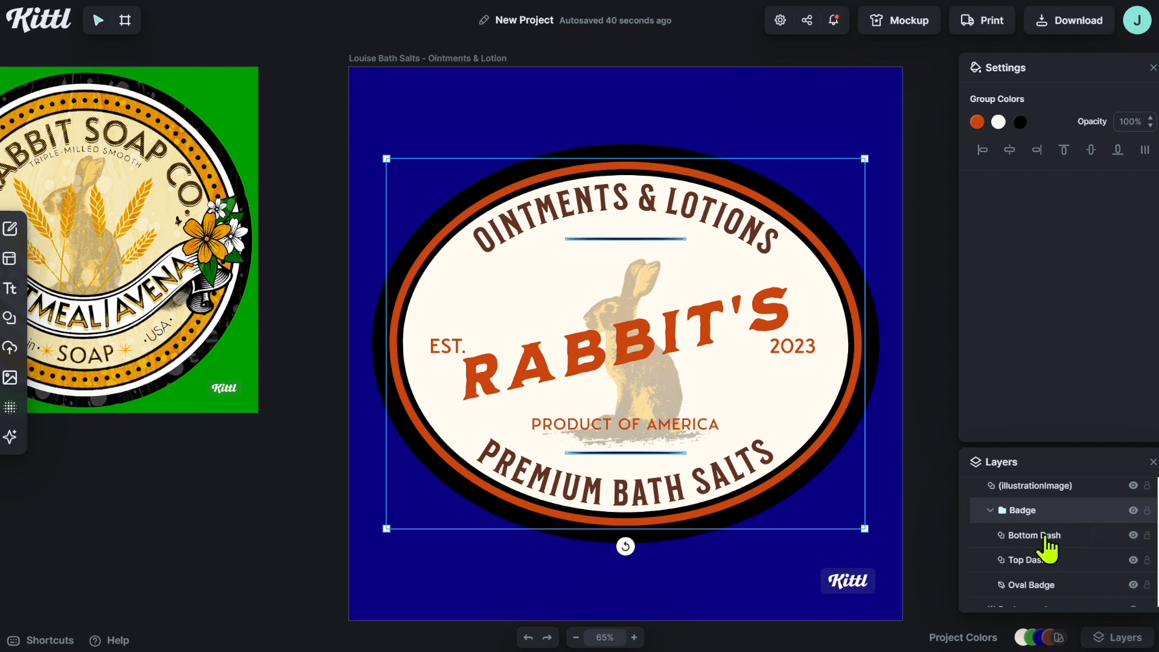
{"action": "scroll", "coordinate": [1057, 548], "scroll_direction": "down", "scroll_amount": 1}
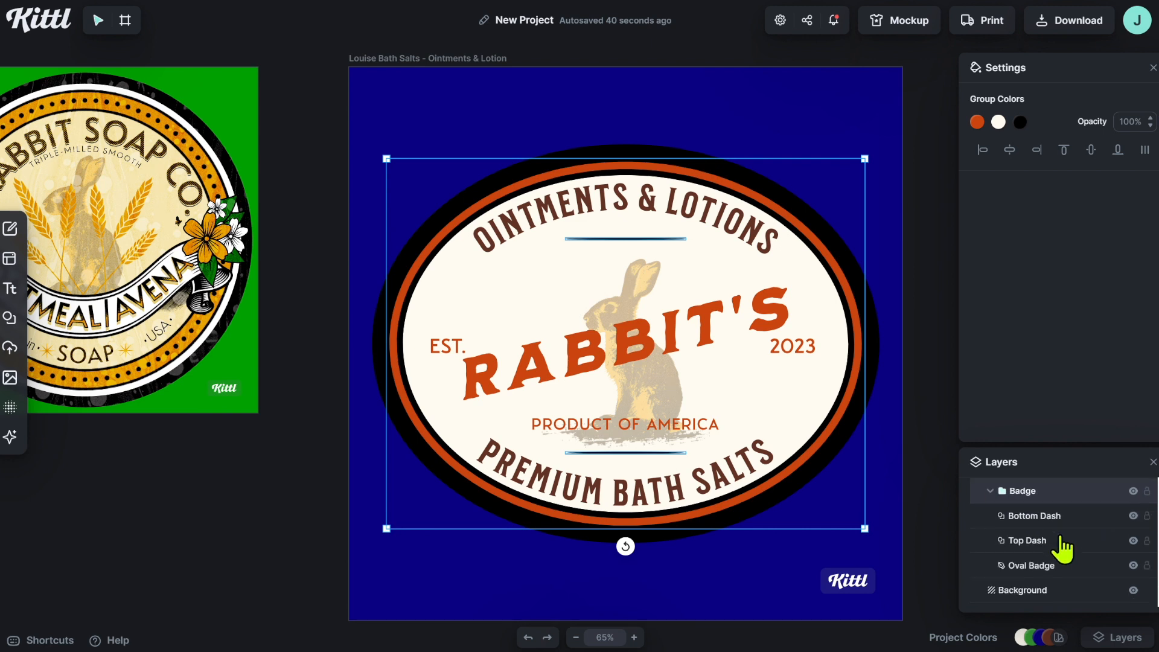
{"action": "left_click", "coordinate": [1033, 567]}
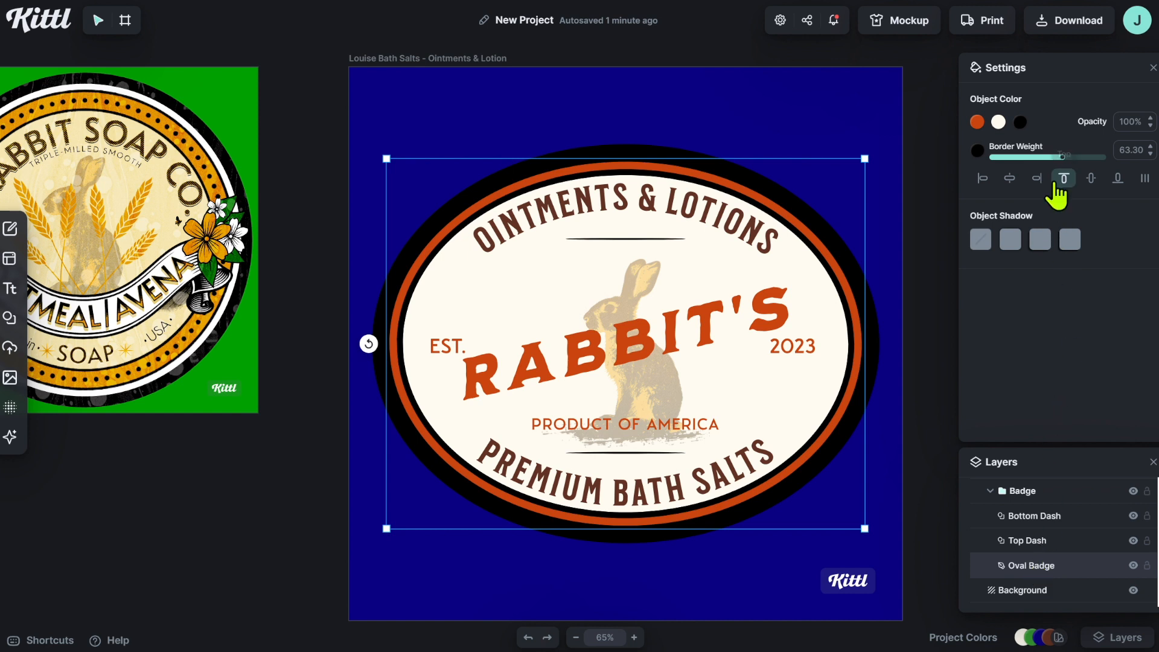
{"action": "left_click_drag", "start_coordinate": [1063, 158], "coordinate": [1053, 158]}
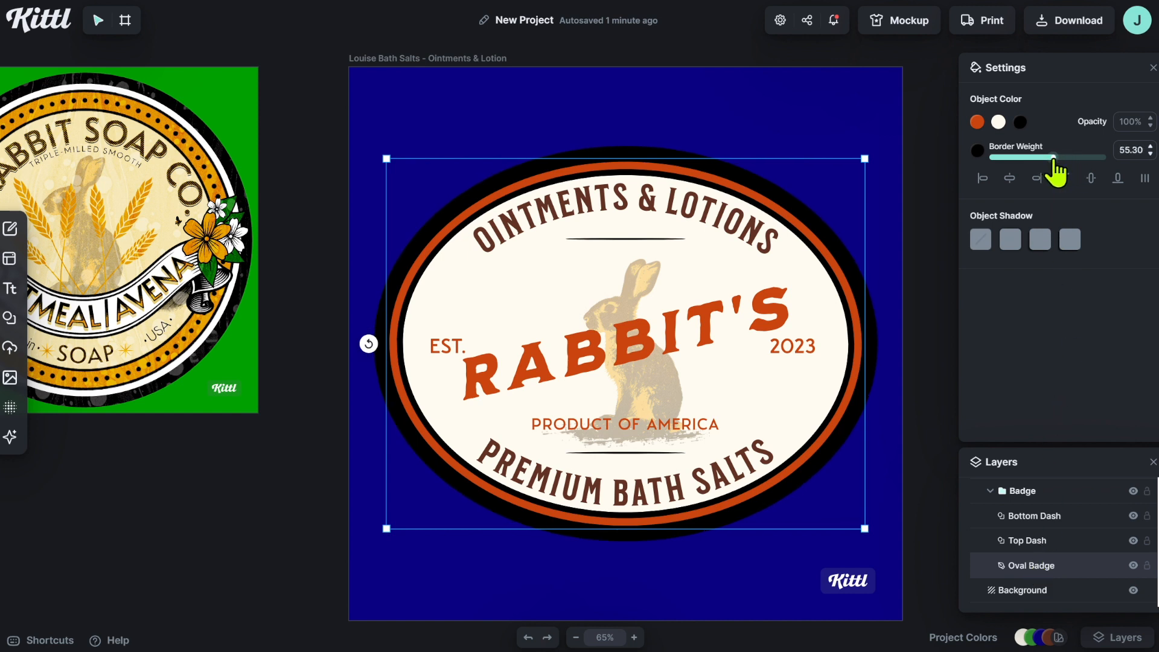
- Try a white border color on the Oval Badge shape, and set the border back to black
{"action": "left_click", "coordinate": [976, 150]}
{"action": "left_click_drag", "start_coordinate": [918, 221], "coordinate": [878, 190]}
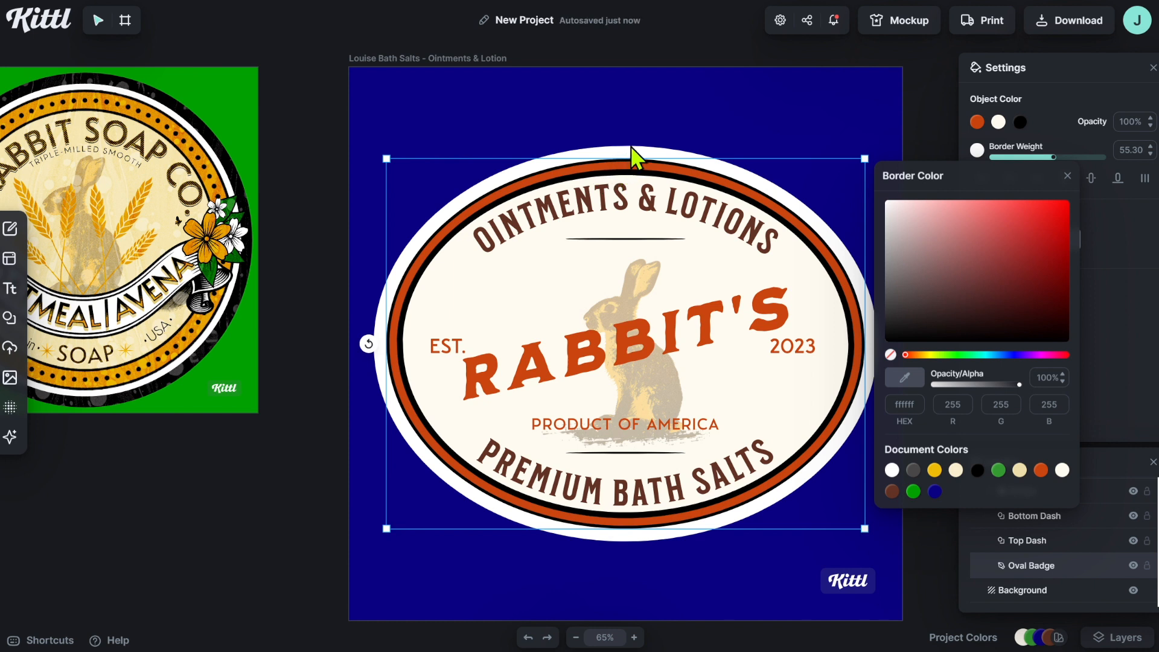
{"action": "left_click", "coordinate": [1067, 176]}
{"action": "left_click", "coordinate": [1021, 126]}
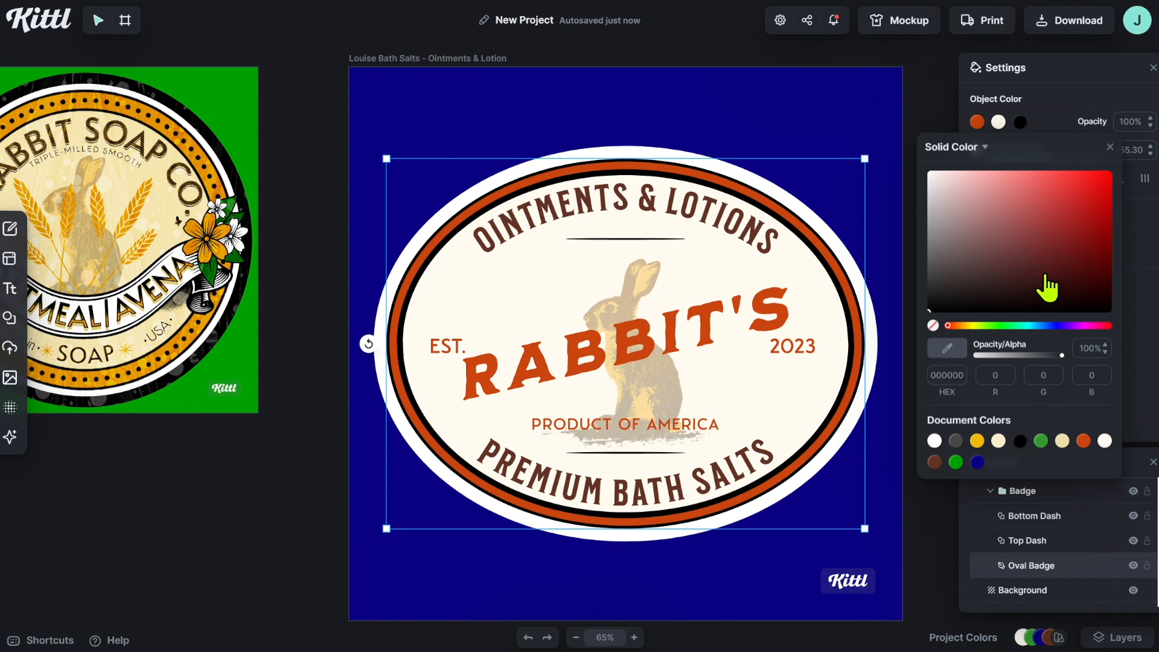
{"action": "left_click", "coordinate": [1109, 148]}
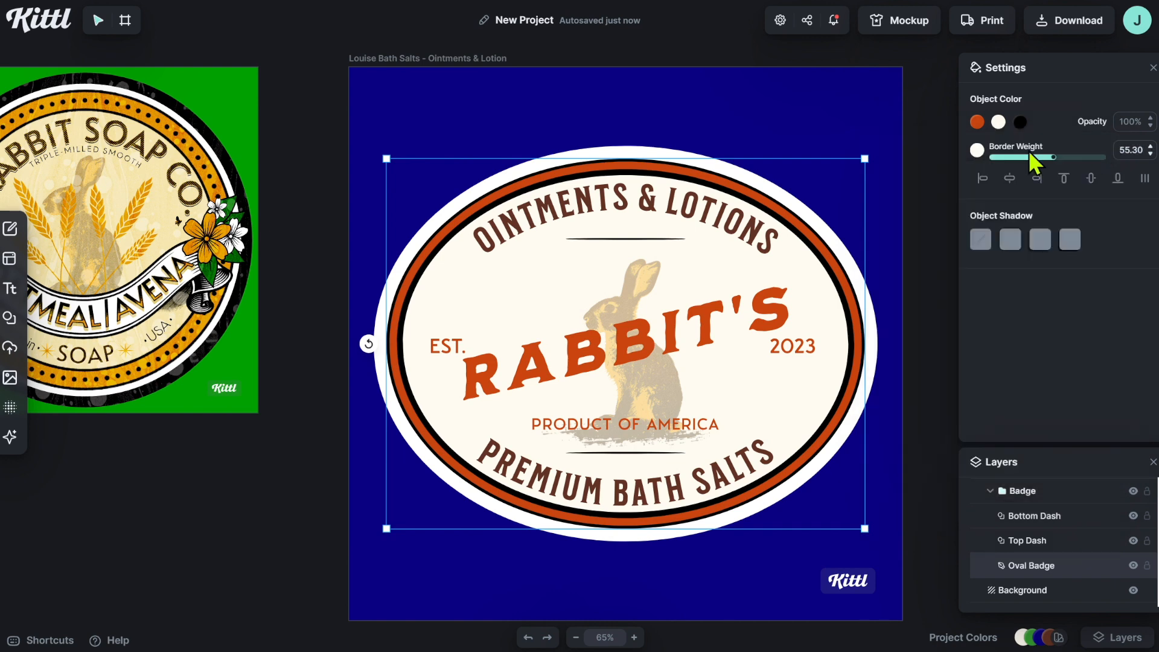
{"action": "left_click", "coordinate": [977, 149]}
{"action": "left_click", "coordinate": [977, 469]}
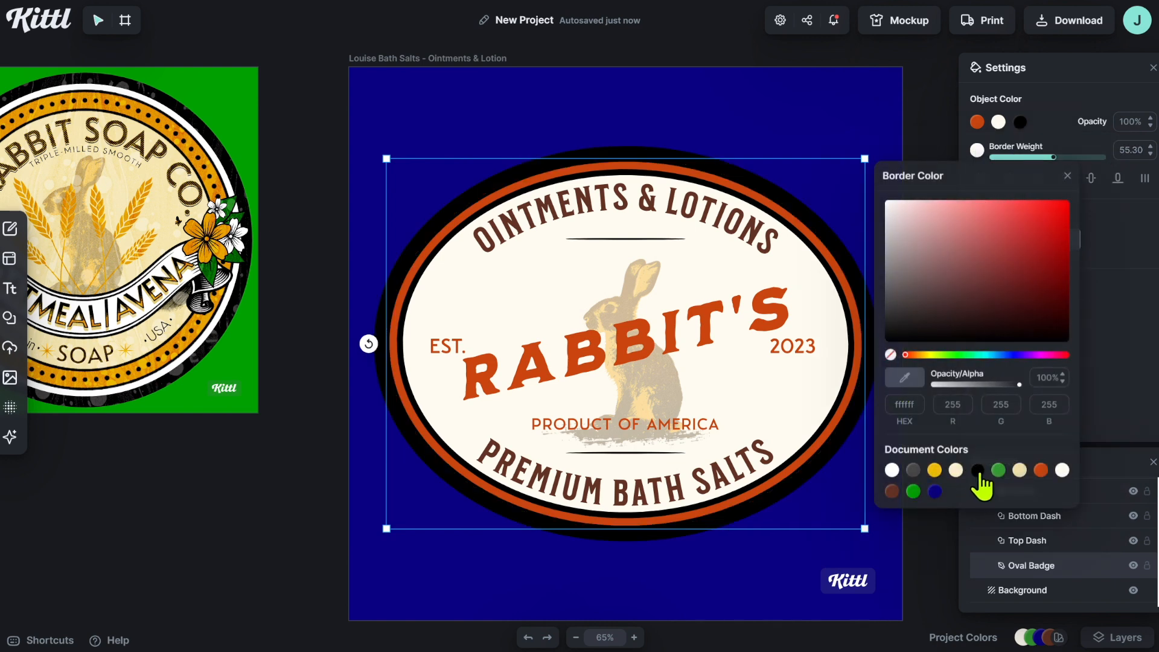
{"action": "left_click", "coordinate": [1067, 176]}
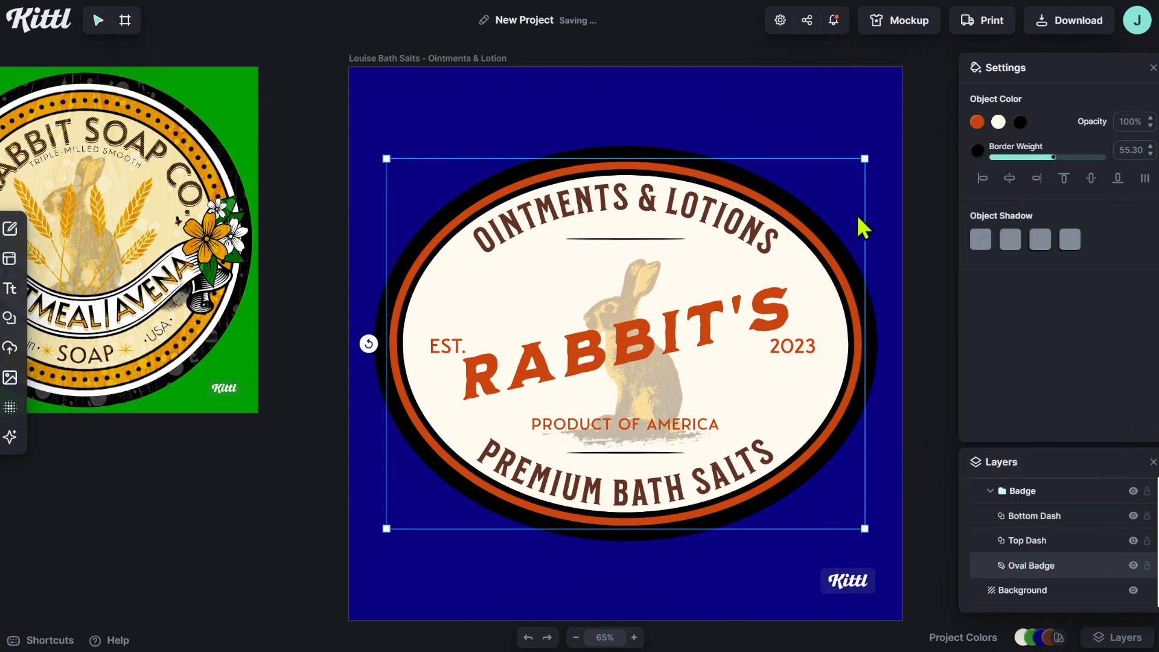
{"action": "left_click", "coordinate": [849, 142]}
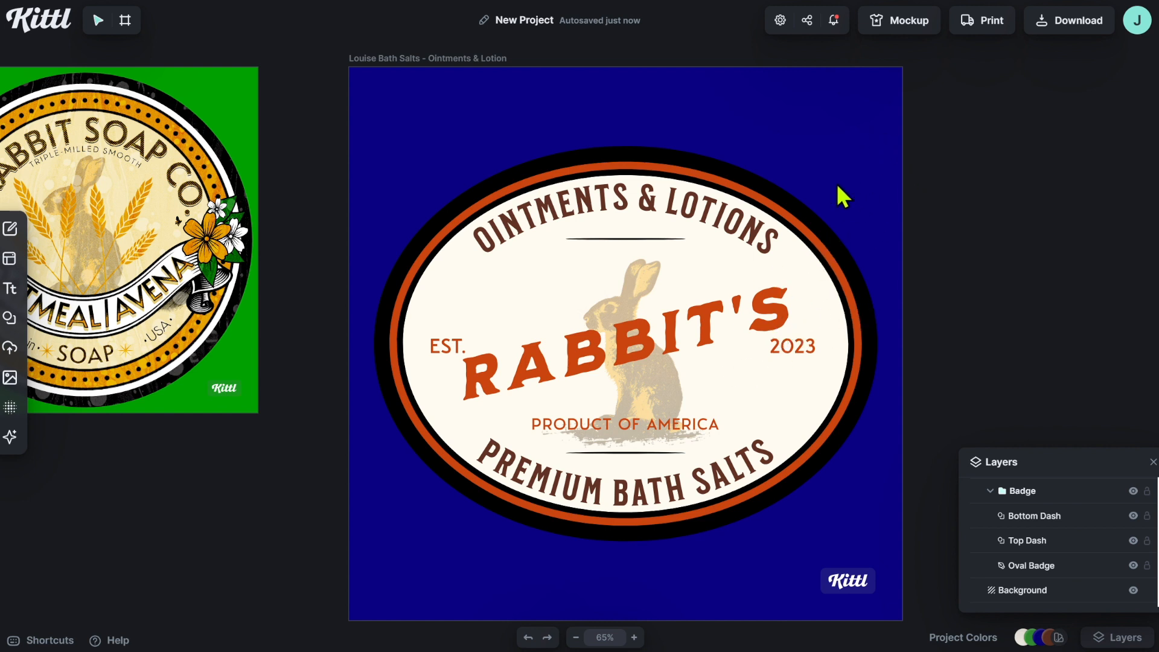
- Rename the oval label's artboard to Bathsalt2
{"action": "left_click", "coordinate": [477, 56]}
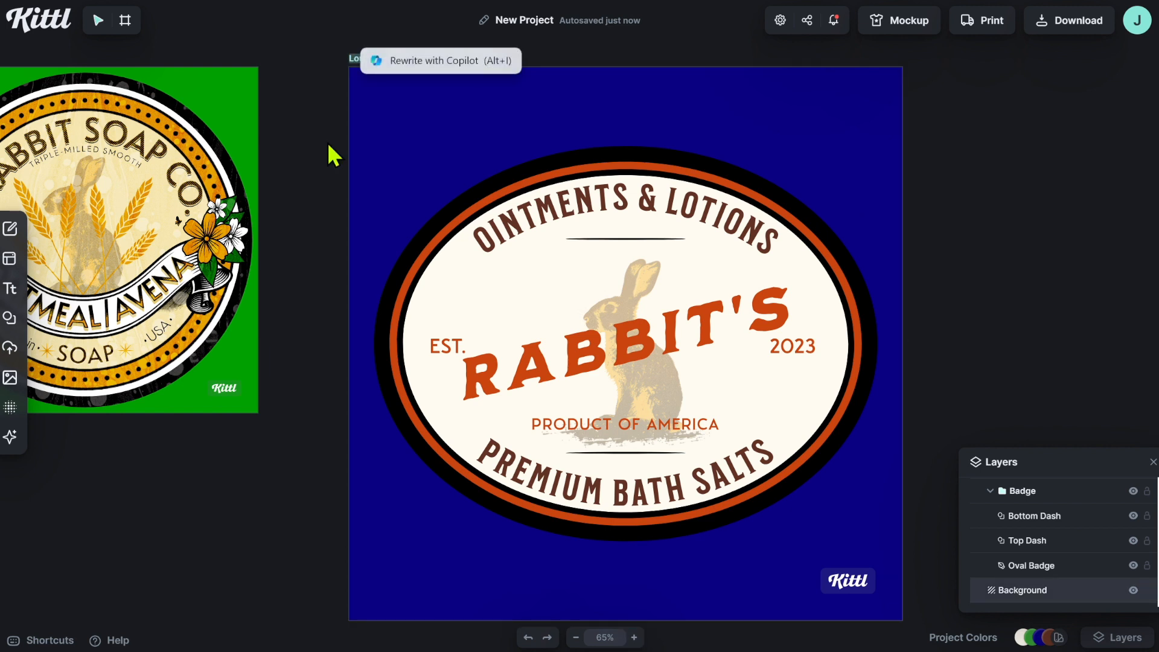
{"action": "type", "text": "Bathsalt2"}
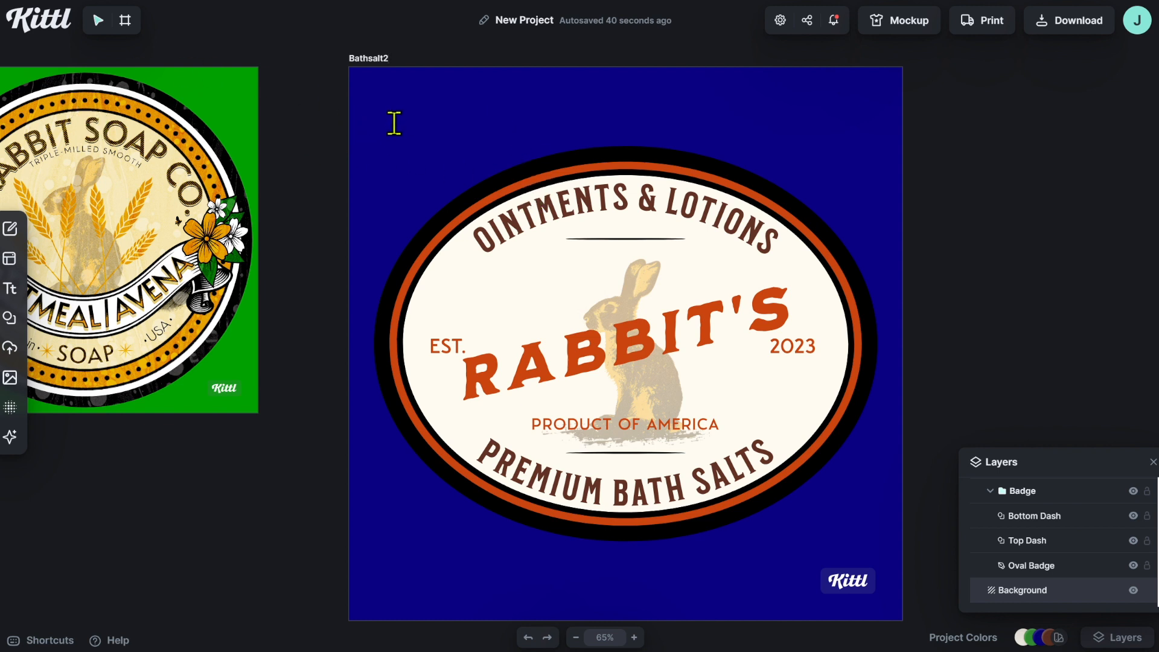
{"action": "left_click", "coordinate": [322, 129]}
- Select all elements of the oval label, without the blue background, and group them
{"action": "left_click_drag", "start_coordinate": [367, 119], "coordinate": [889, 556]}
{"action": "right_click", "coordinate": [647, 338]}
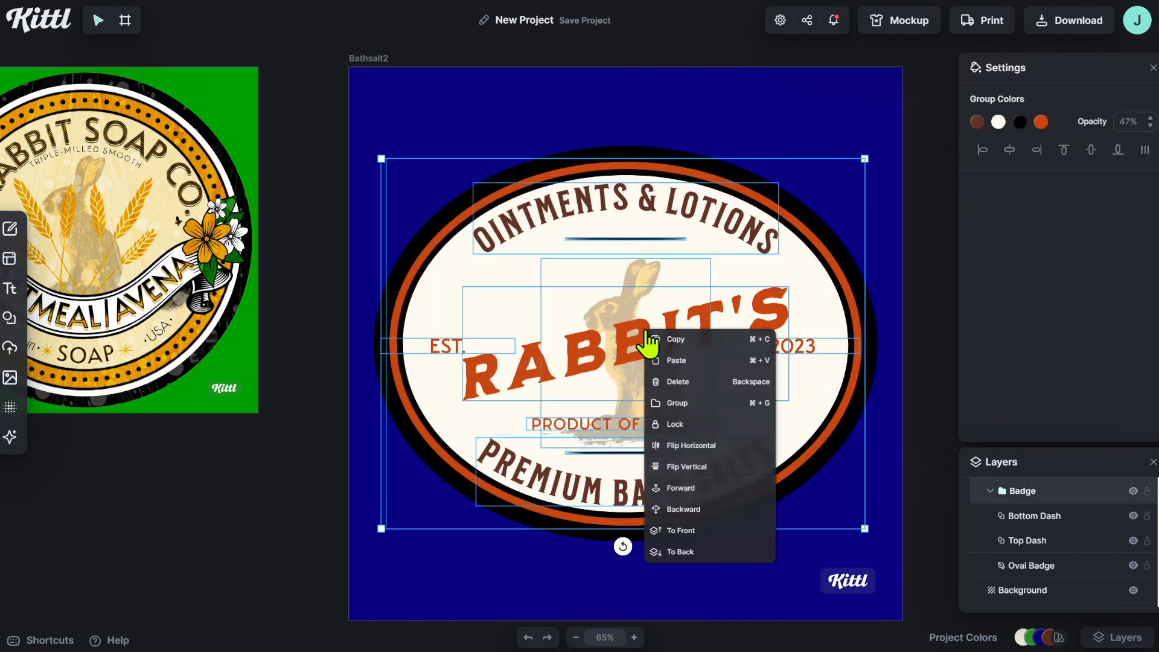
{"action": "left_click", "coordinate": [688, 403]}
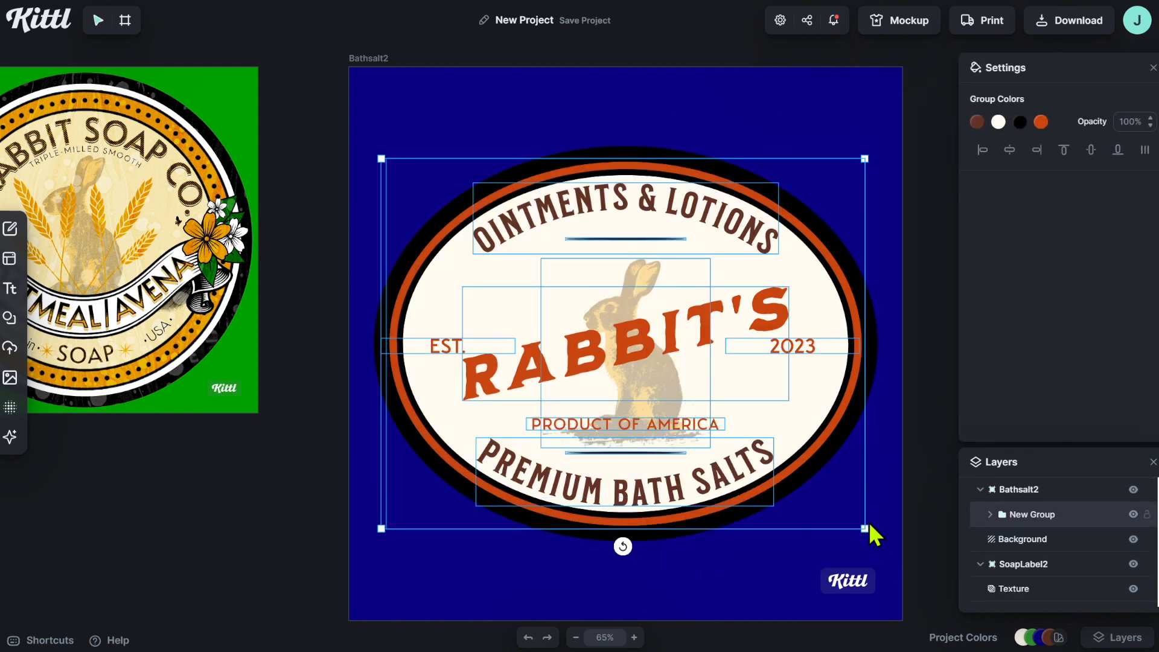
- Shrink the grouped oval label to about half size, reposition it, and resize the Bathsalt2 artboard to 750 × 750 px
{"action": "left_click_drag", "start_coordinate": [866, 529], "coordinate": [659, 312]}
{"action": "left_click_drag", "start_coordinate": [536, 260], "coordinate": [553, 236]}
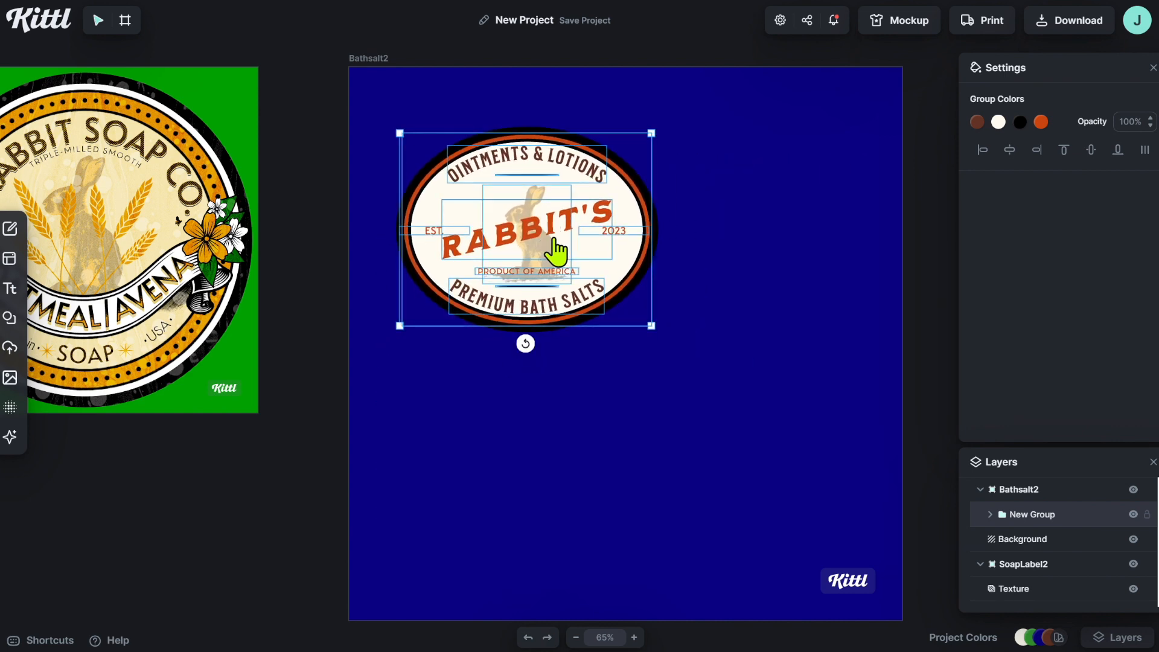
{"action": "left_click", "coordinate": [367, 58]}
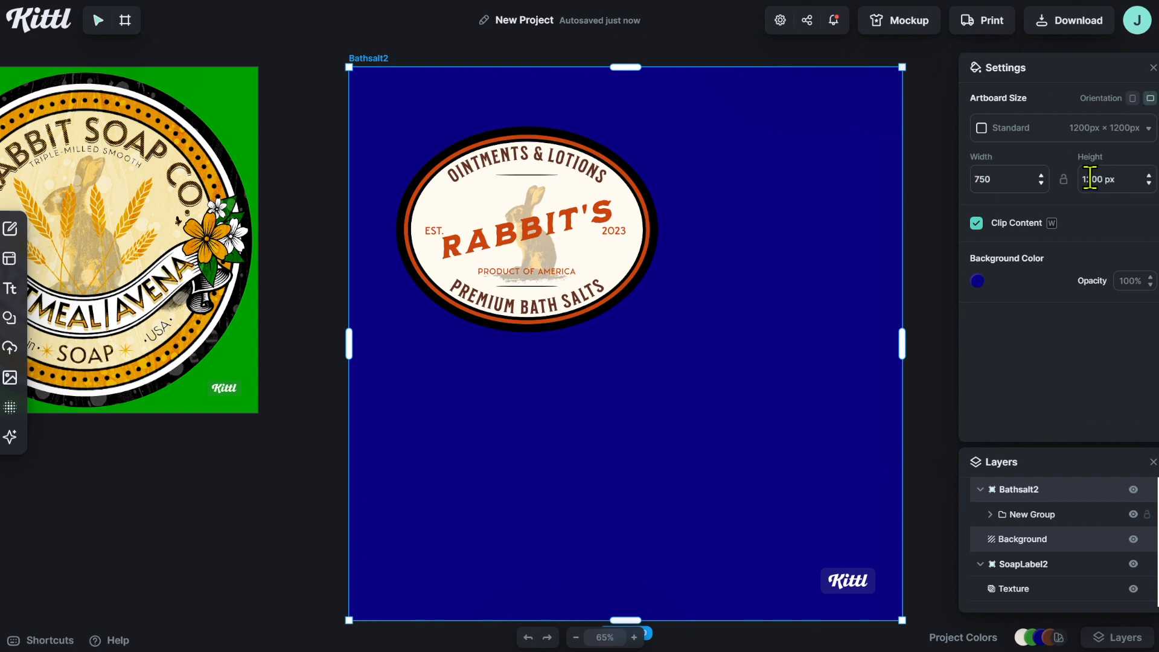
{"action": "left_click", "coordinate": [1063, 182]}
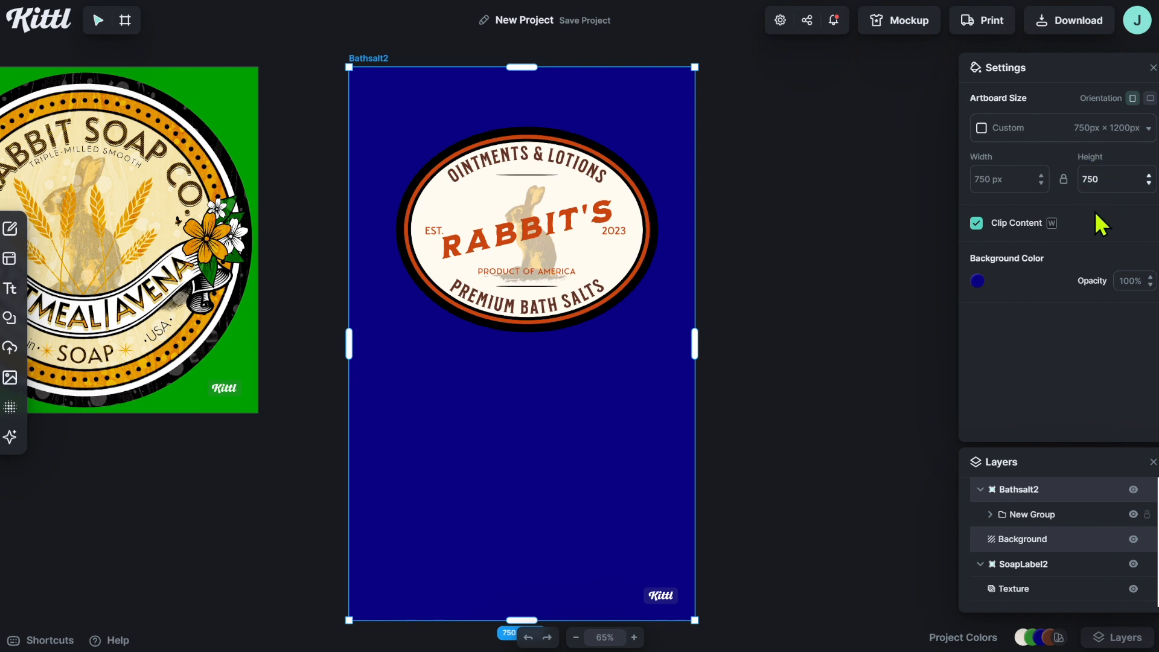
{"action": "type", "text": "750"}
{"action": "key", "text": "Return"}
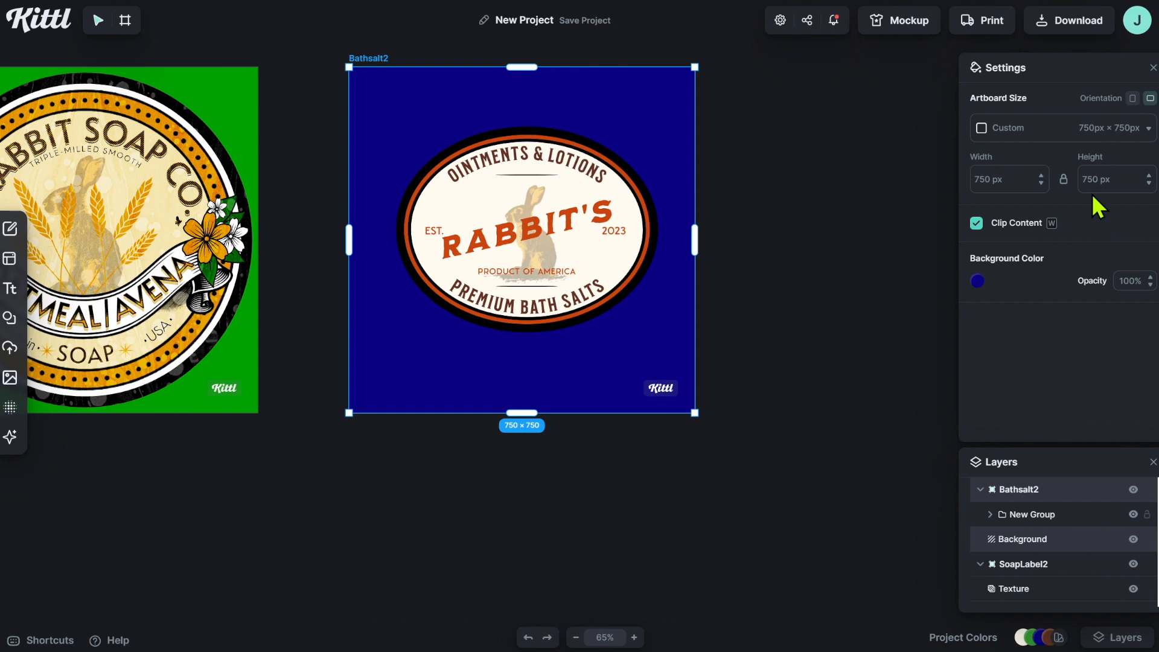
- Enlarge the oval label group to nearly the full artboard width and center it horizontally and vertically on the artboard
{"action": "left_click", "coordinate": [523, 236]}
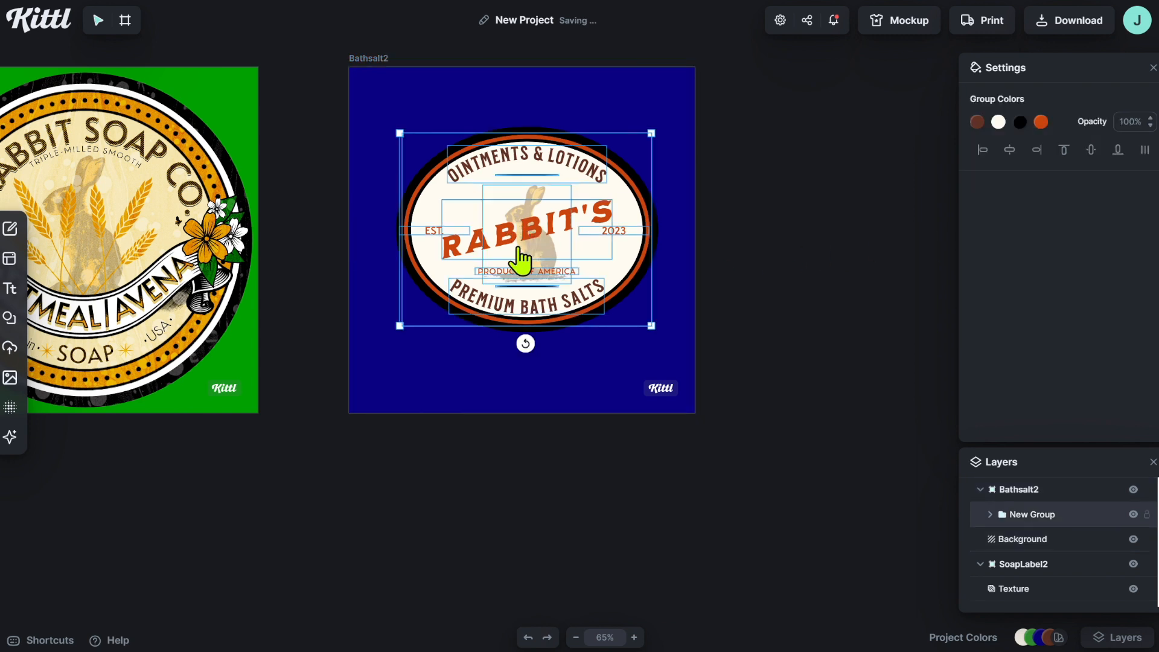
{"action": "left_click_drag", "start_coordinate": [397, 326], "coordinate": [351, 353]}
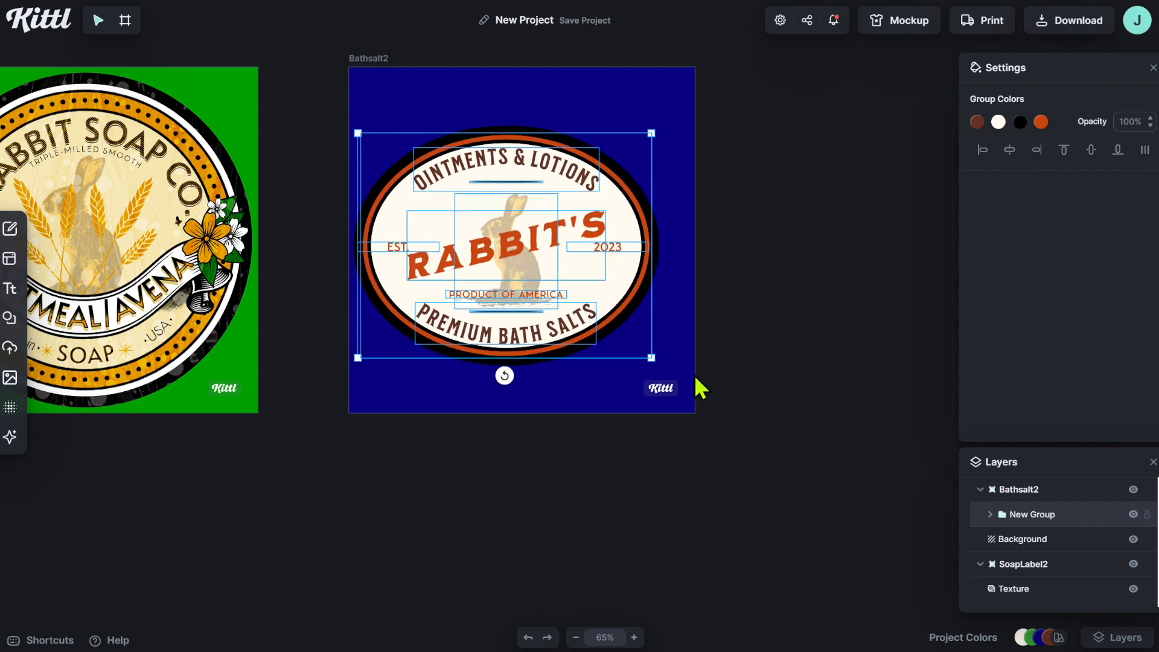
{"action": "left_click_drag", "start_coordinate": [650, 359], "coordinate": [680, 382]}
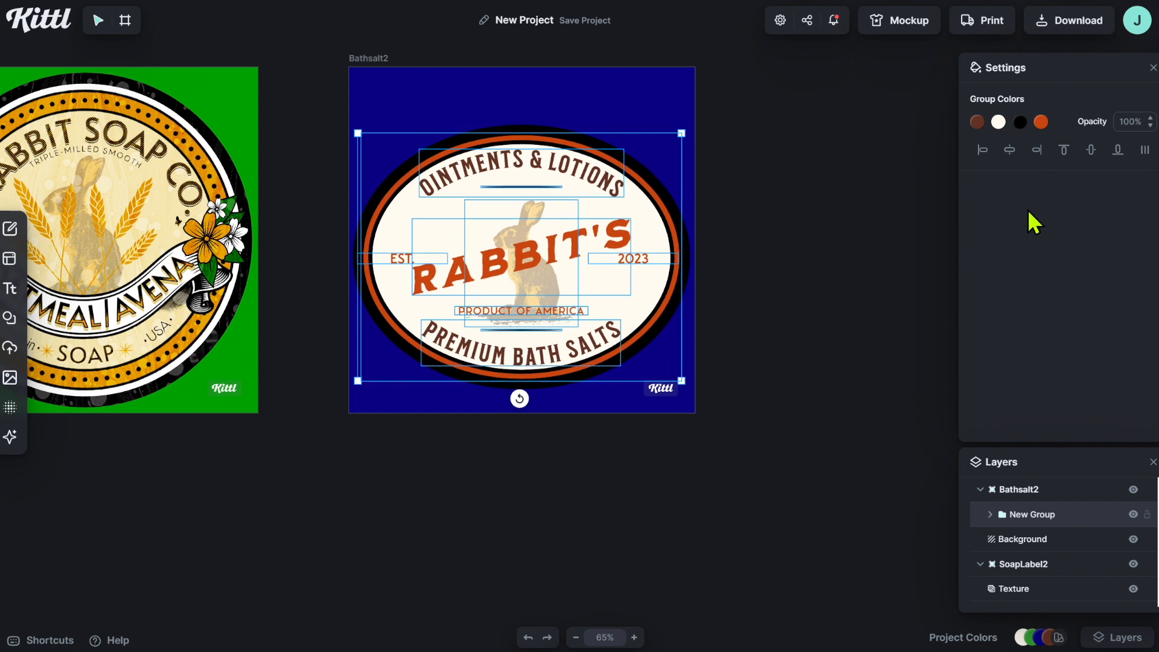
{"action": "left_click", "coordinate": [1009, 150]}
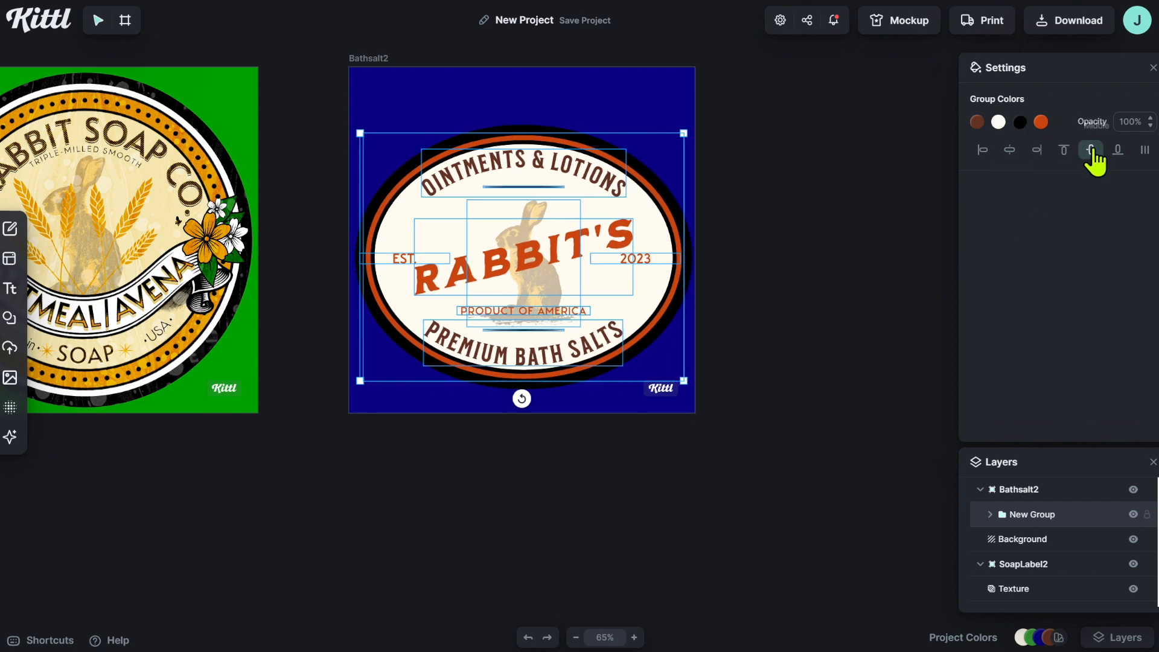
{"action": "left_click", "coordinate": [1064, 152]}
{"action": "left_click", "coordinate": [776, 242]}
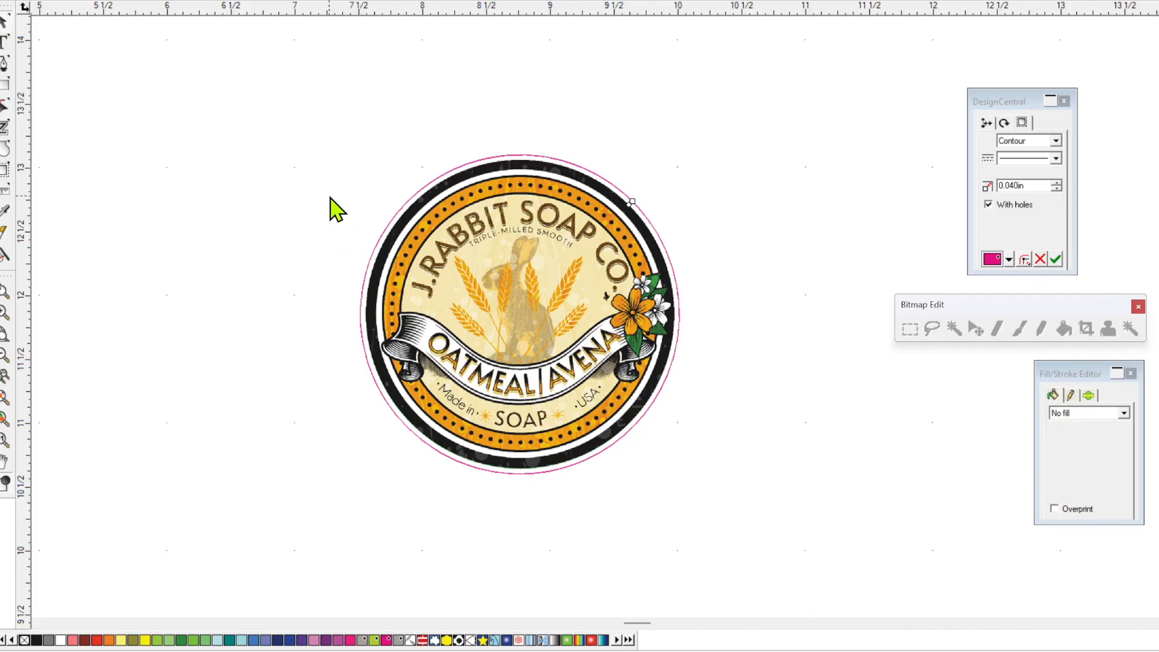
- Switch to Flexi, delete the round soap label with its contour, and import the BathSaltLabel (1) PNG onto the page
{"action": "left_click_drag", "start_coordinate": [279, 126], "coordinate": [775, 538]}
{"action": "key", "text": "Delete"}
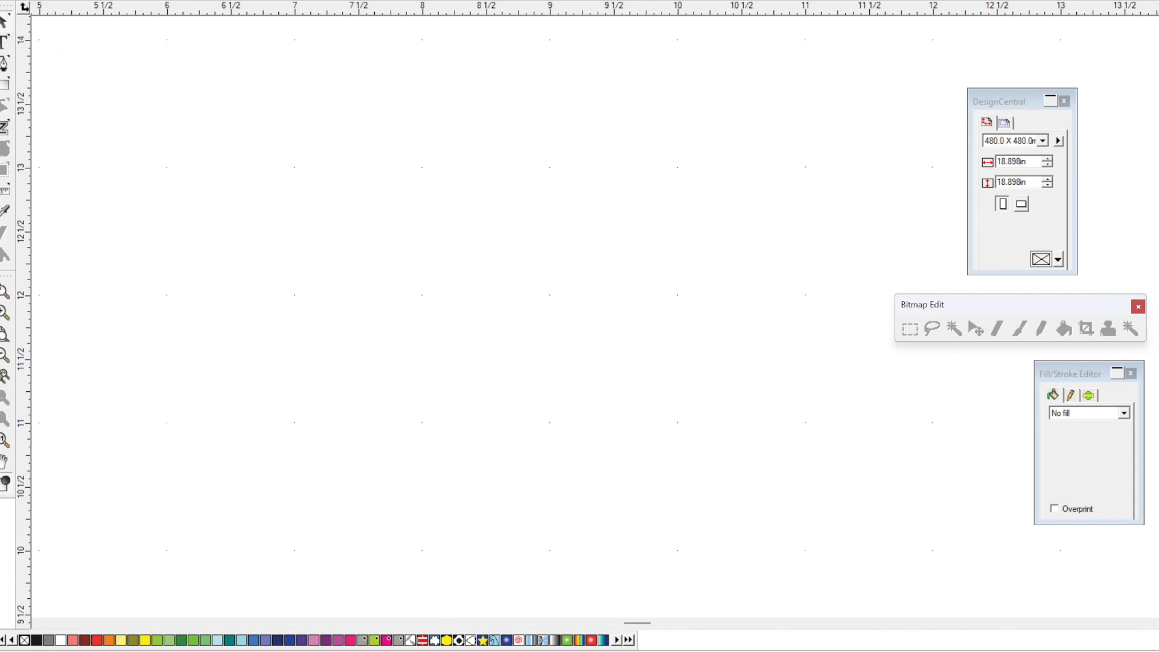
{"action": "left_click", "coordinate": [19, 0]}
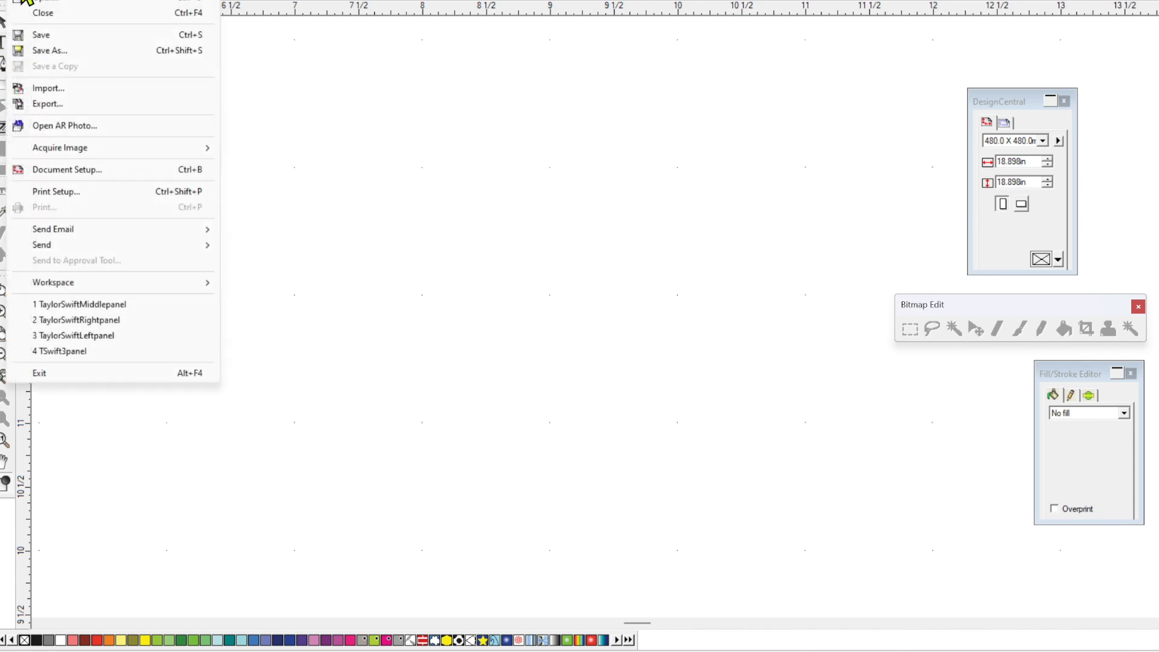
{"action": "left_click", "coordinate": [59, 89]}
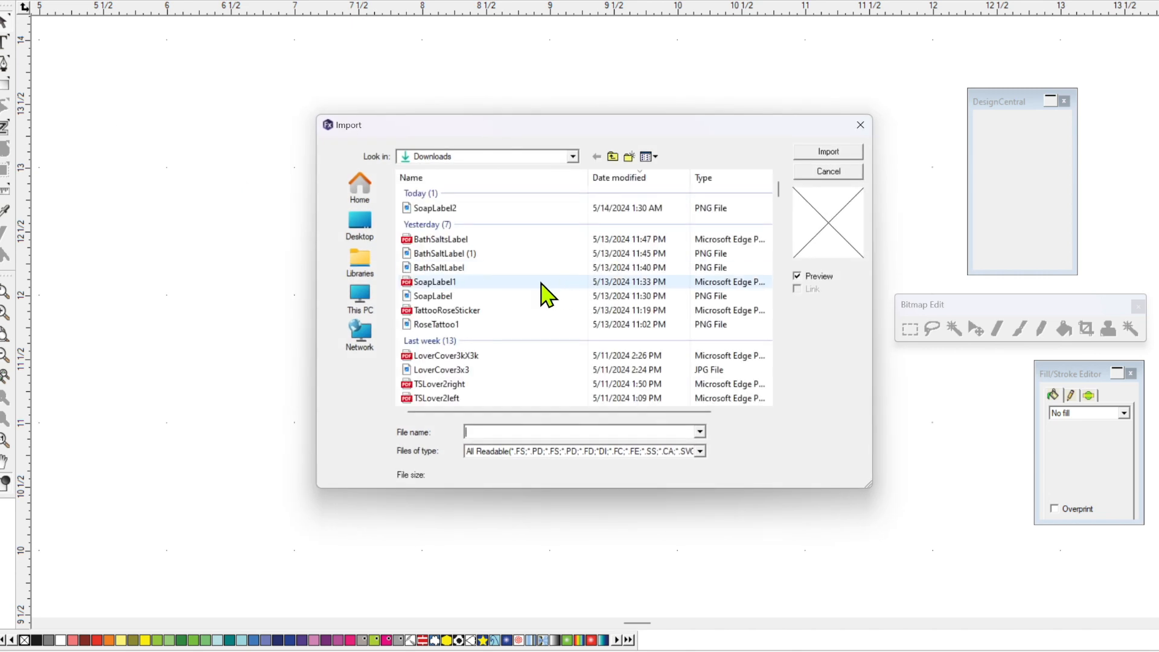
{"action": "left_click", "coordinate": [452, 253]}
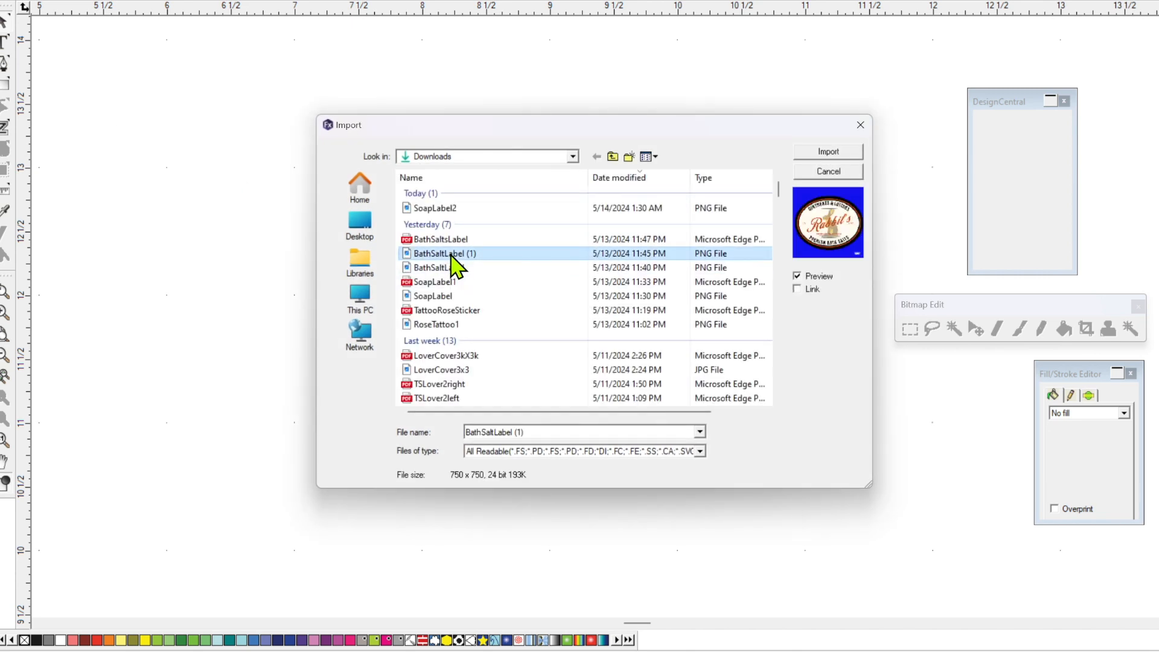
{"action": "left_click", "coordinate": [839, 155]}
{"action": "left_click", "coordinate": [385, 153]}
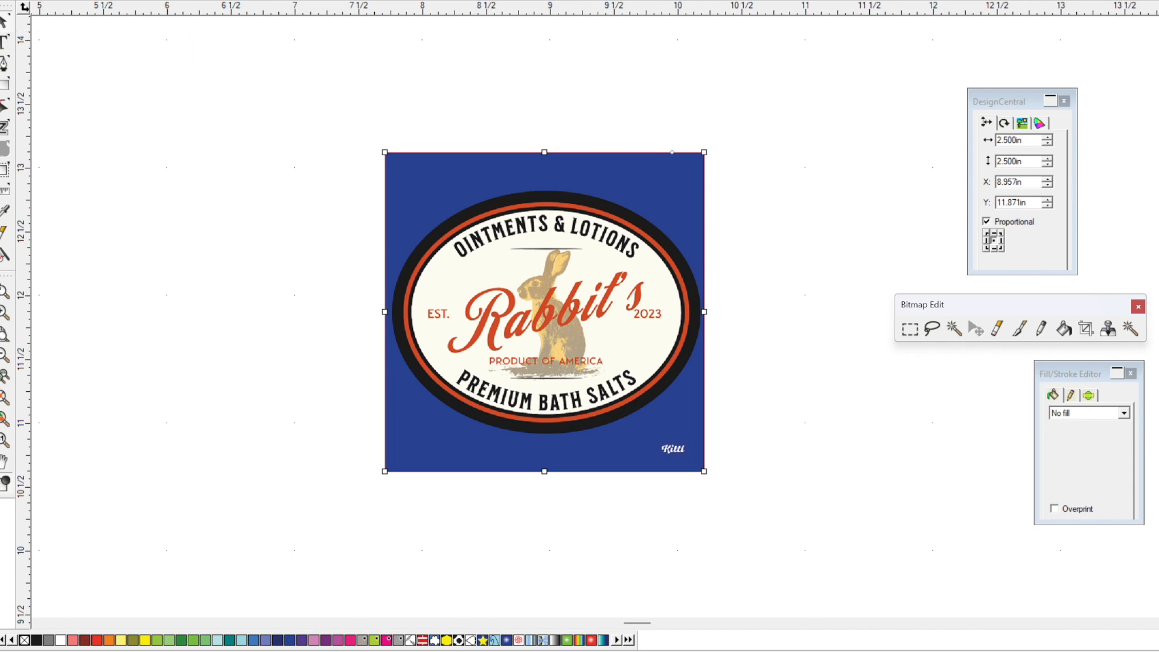
- Make the blue background around the imported oval label transparent using a color tolerance of 25
{"action": "left_click", "coordinate": [189, 0]}
{"action": "left_click", "coordinate": [239, 161]}
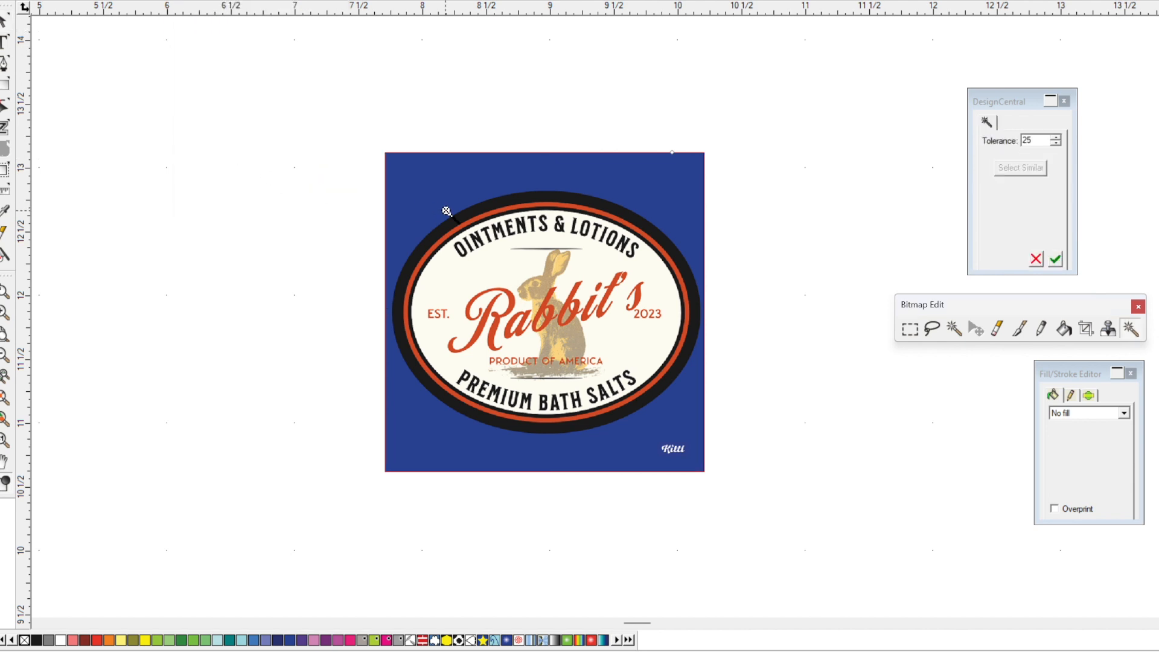
{"action": "left_click", "coordinate": [438, 191]}
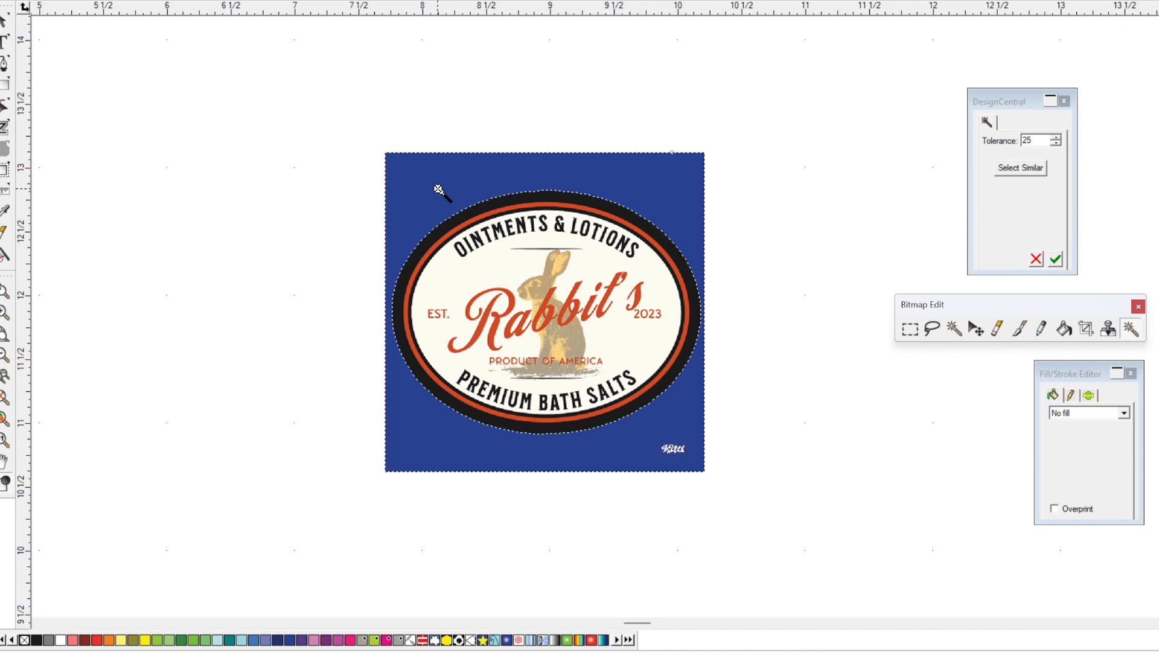
{"action": "left_click", "coordinate": [1055, 259]}
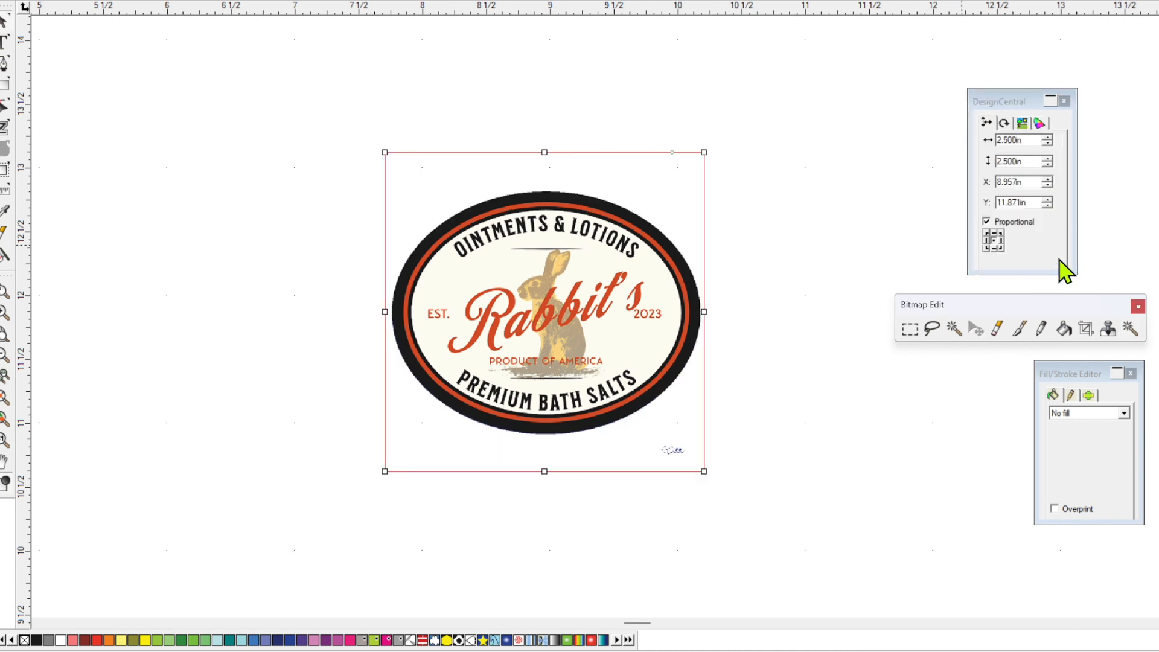
- Erase the leftover Kittl watermark traces below the oval label in the bitmap
{"action": "left_click", "coordinate": [996, 330]}
{"action": "left_click_drag", "start_coordinate": [679, 416], "coordinate": [656, 439]}
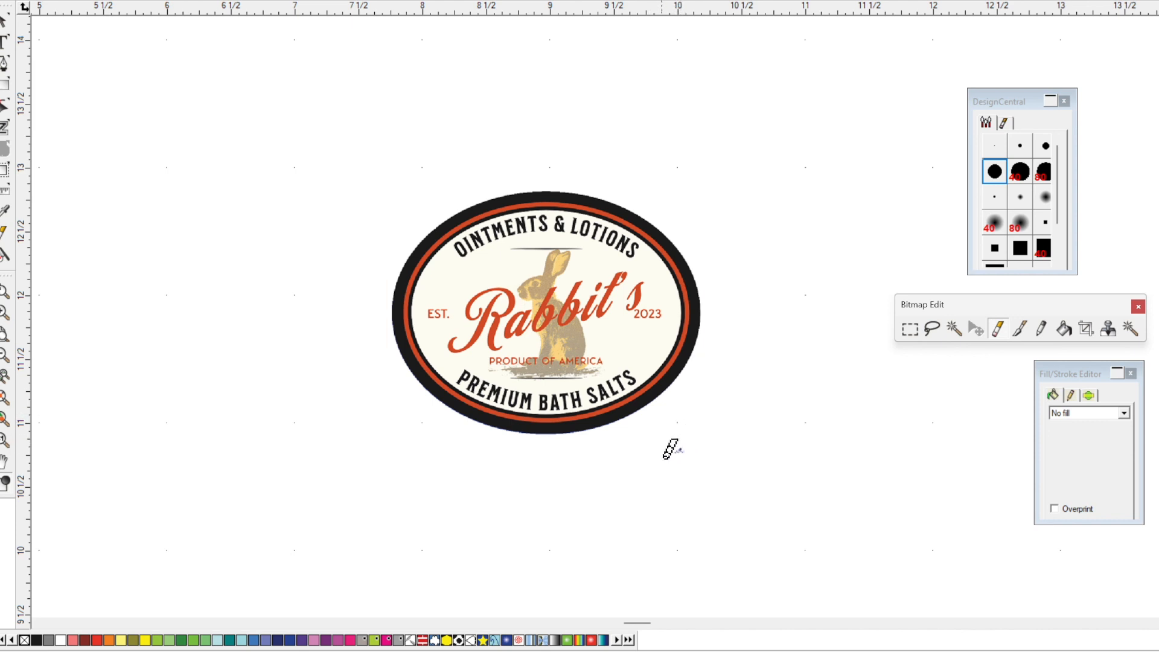
{"action": "left_click_drag", "start_coordinate": [677, 434], "coordinate": [676, 434]}
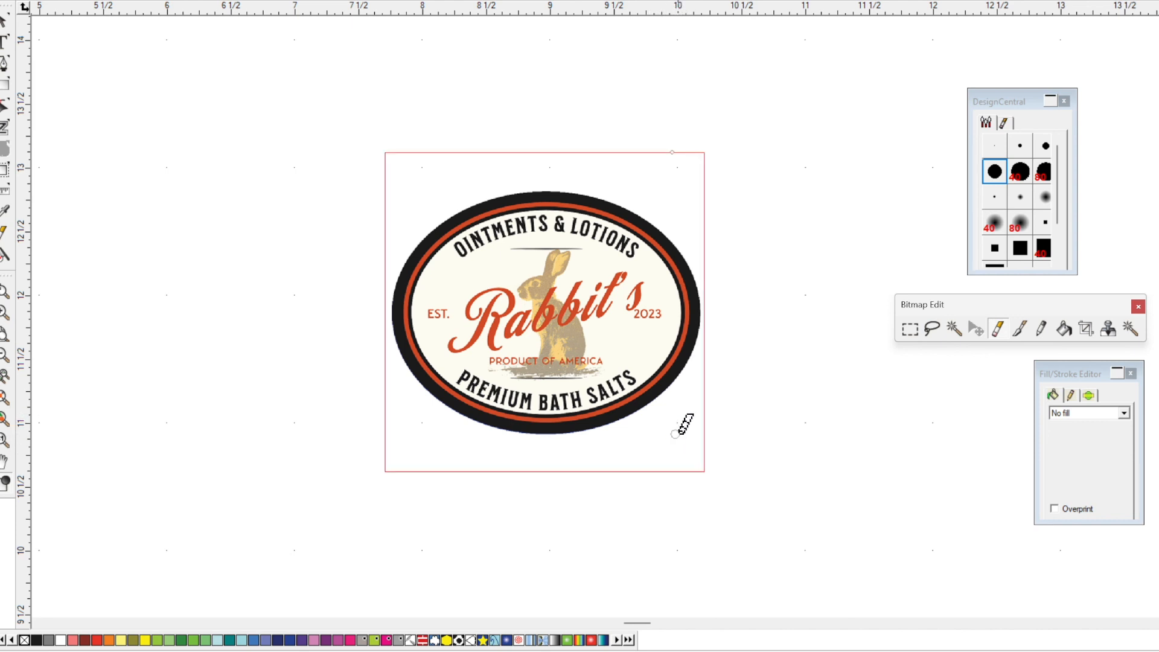
{"action": "left_click", "coordinate": [2, 26]}
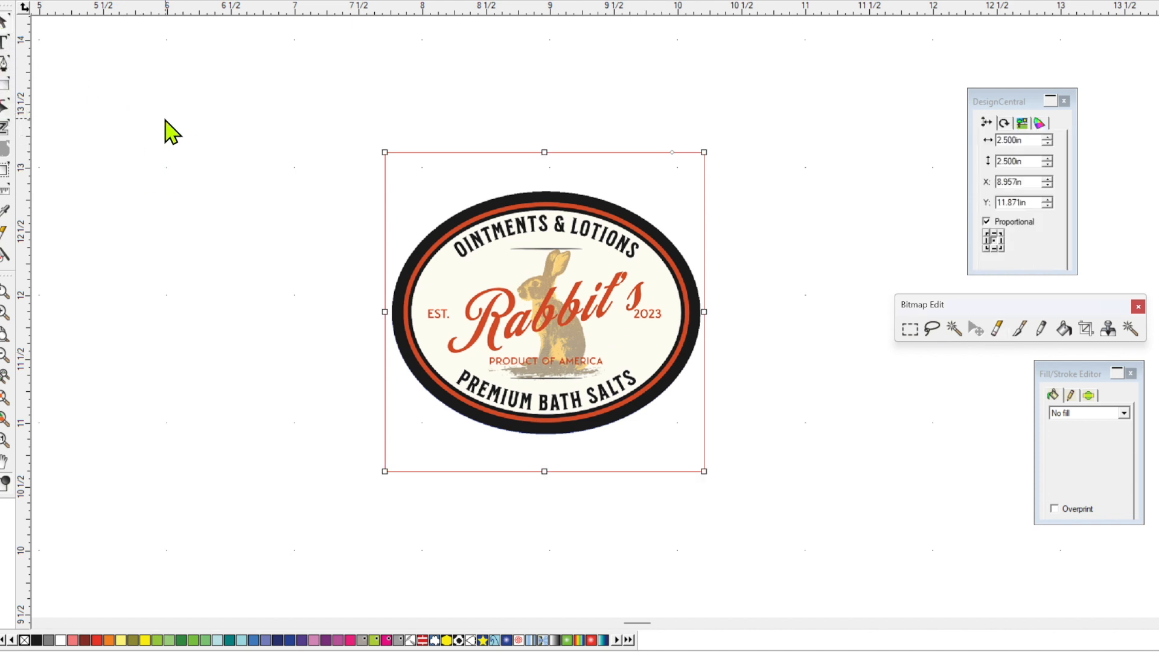
- Add a contour cut to the oval label with a -0.040 in offset so it falls inside the black border
{"action": "left_click", "coordinate": [158, 0]}
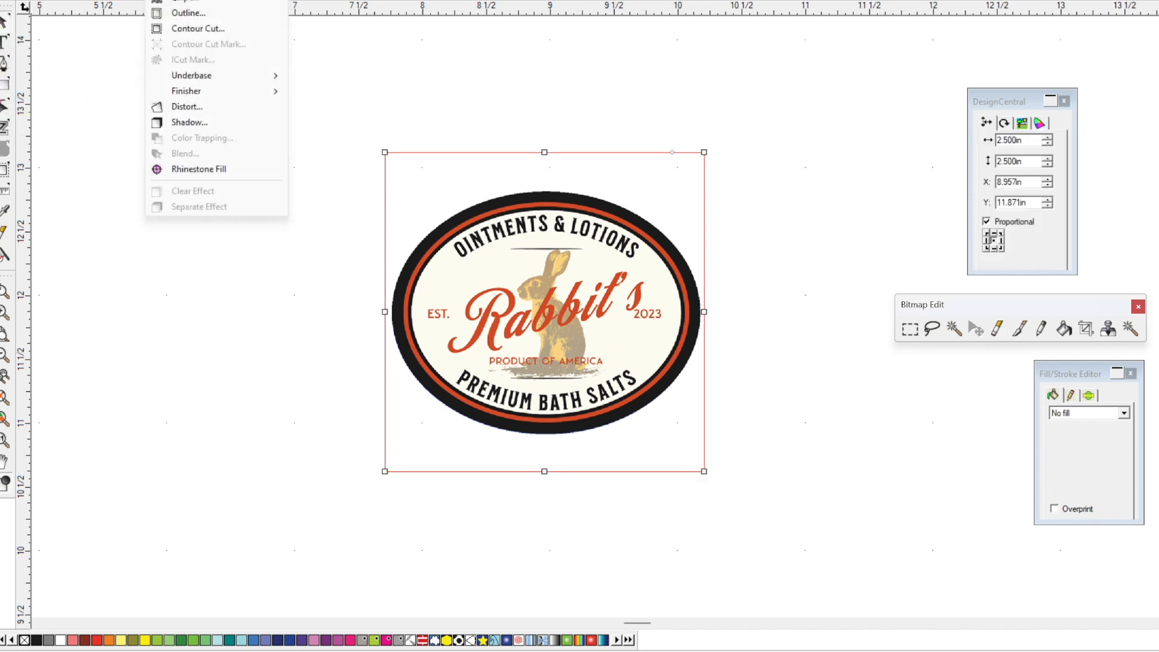
{"action": "left_click", "coordinate": [199, 29]}
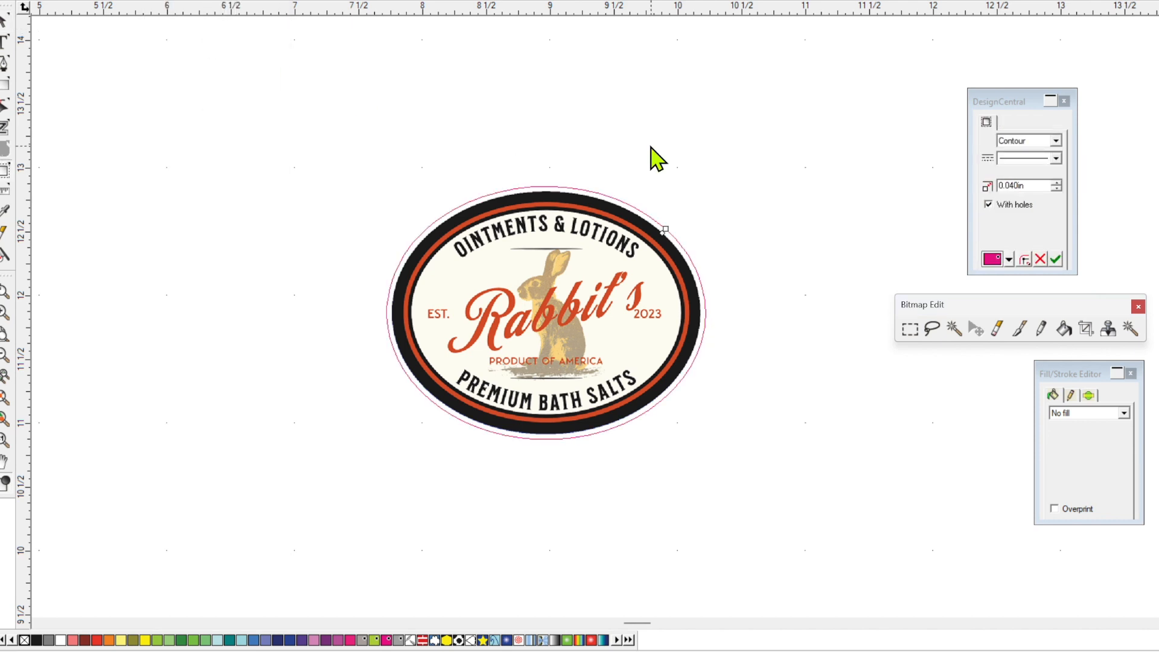
{"action": "left_click", "coordinate": [1056, 189]}
{"action": "left_click", "coordinate": [1056, 189]}
{"action": "left_click", "coordinate": [1056, 189]}
{"action": "left_click", "coordinate": [1058, 189]}
{"action": "left_click", "coordinate": [1056, 183]}
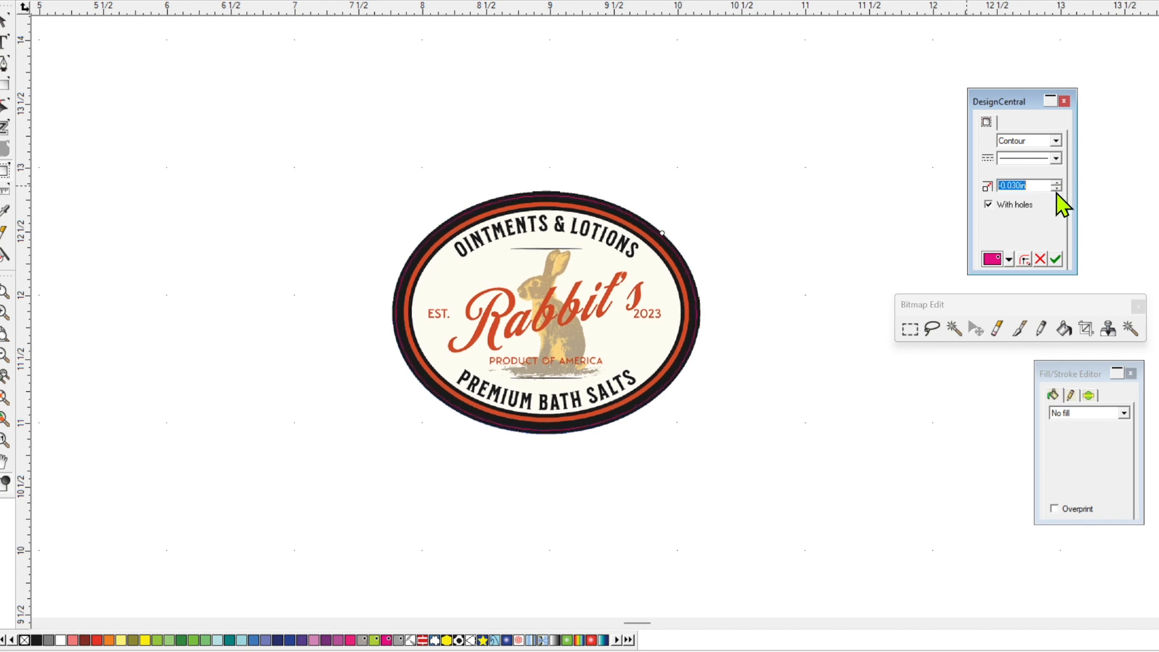
{"action": "left_click", "coordinate": [1057, 188]}
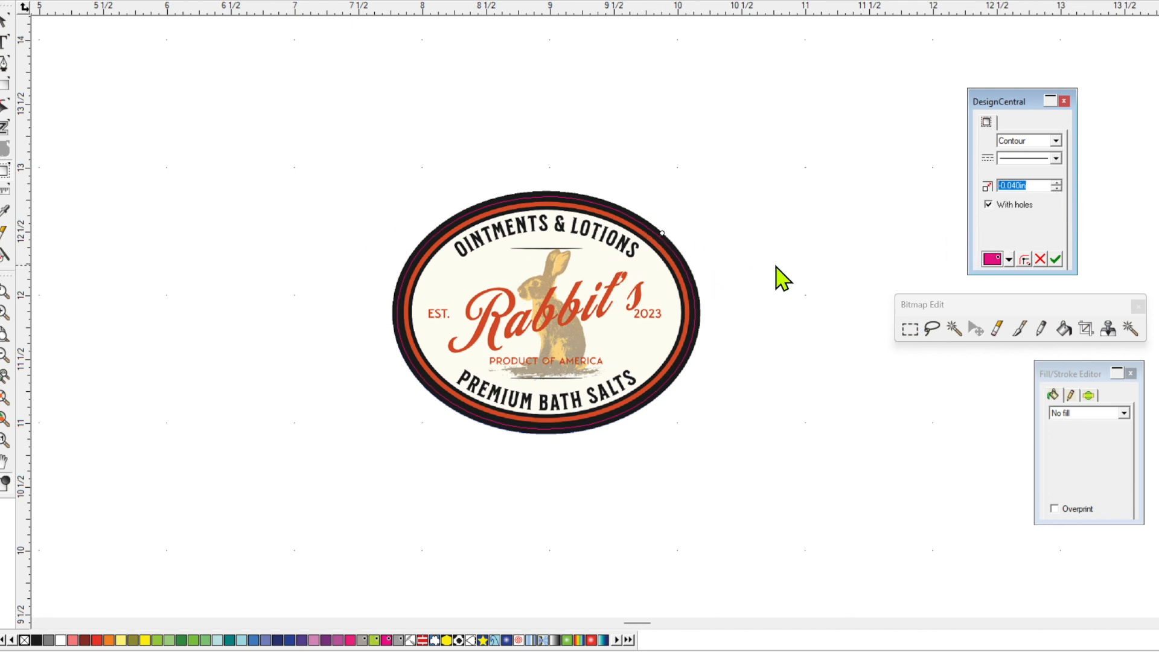
{"action": "left_click", "coordinate": [1056, 260]}
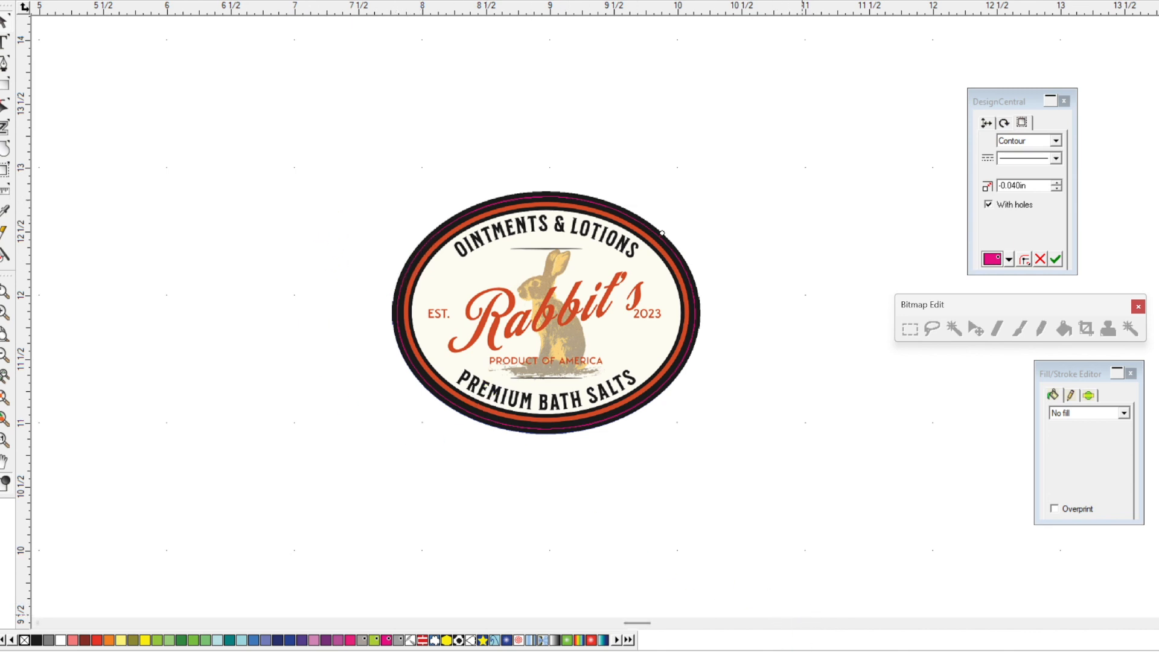
- Switch to VersaWorks to view the queued label print jobs
{"action": "mouse_move", "coordinate": [845, 651]}
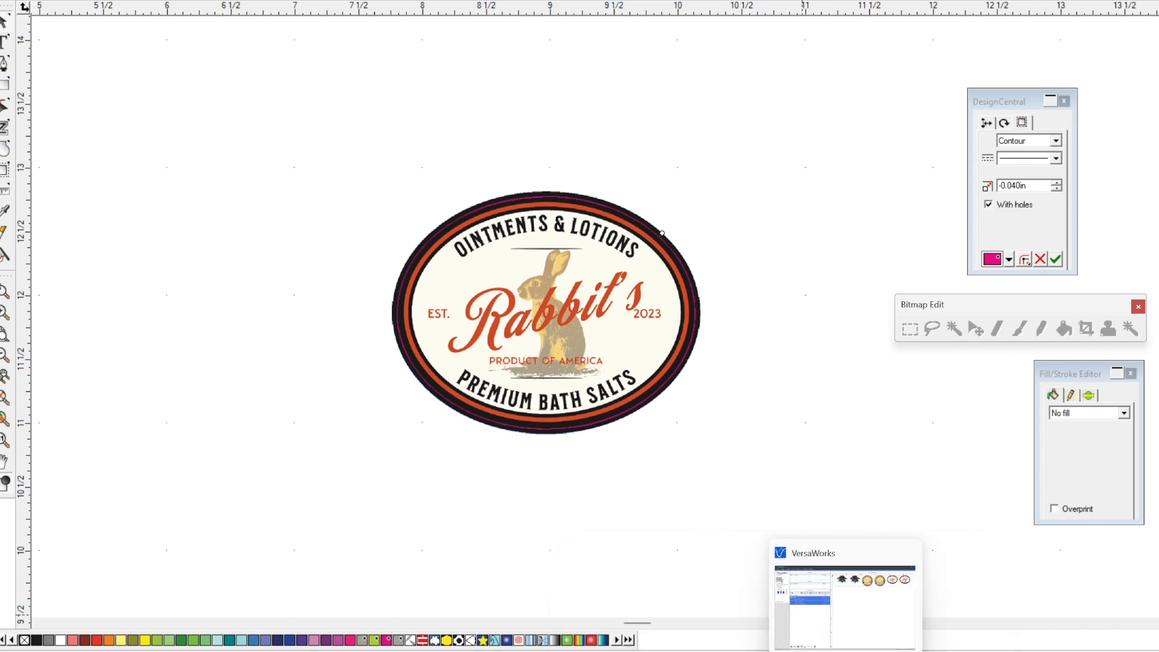
{"action": "left_click", "coordinate": [844, 606]}
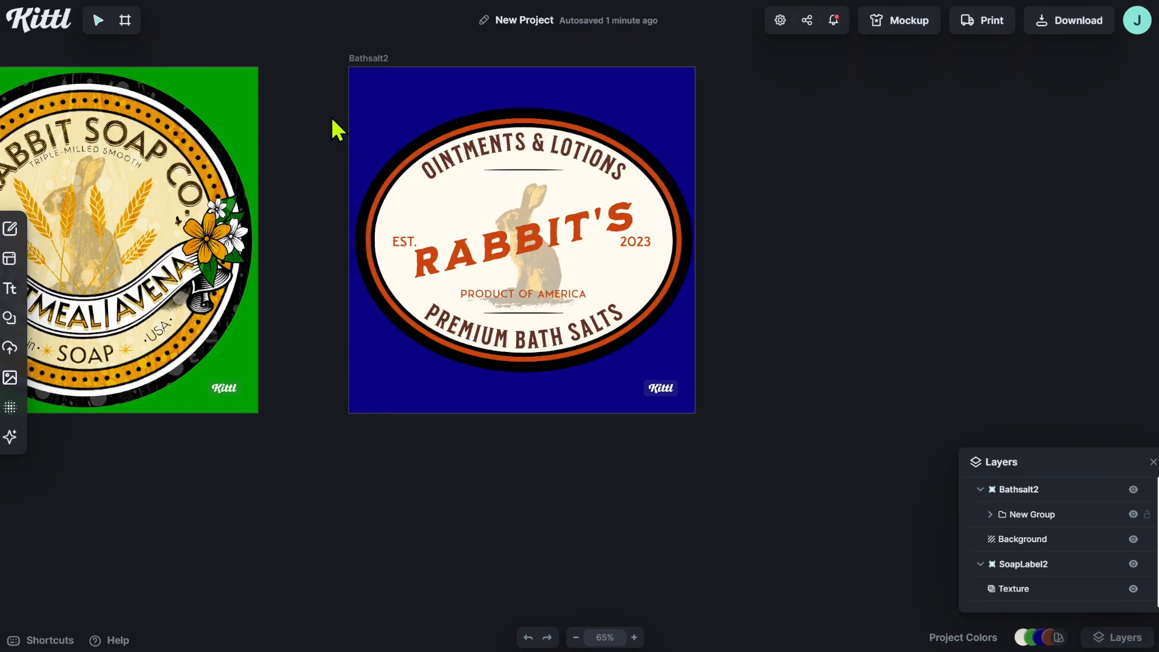
- Return to Kittl and delete the grouped oval label from the Bathsalt2 artboard, keeping the blue background
{"action": "left_click_drag", "start_coordinate": [317, 96], "coordinate": [747, 395]}
{"action": "key", "text": "Delete"}
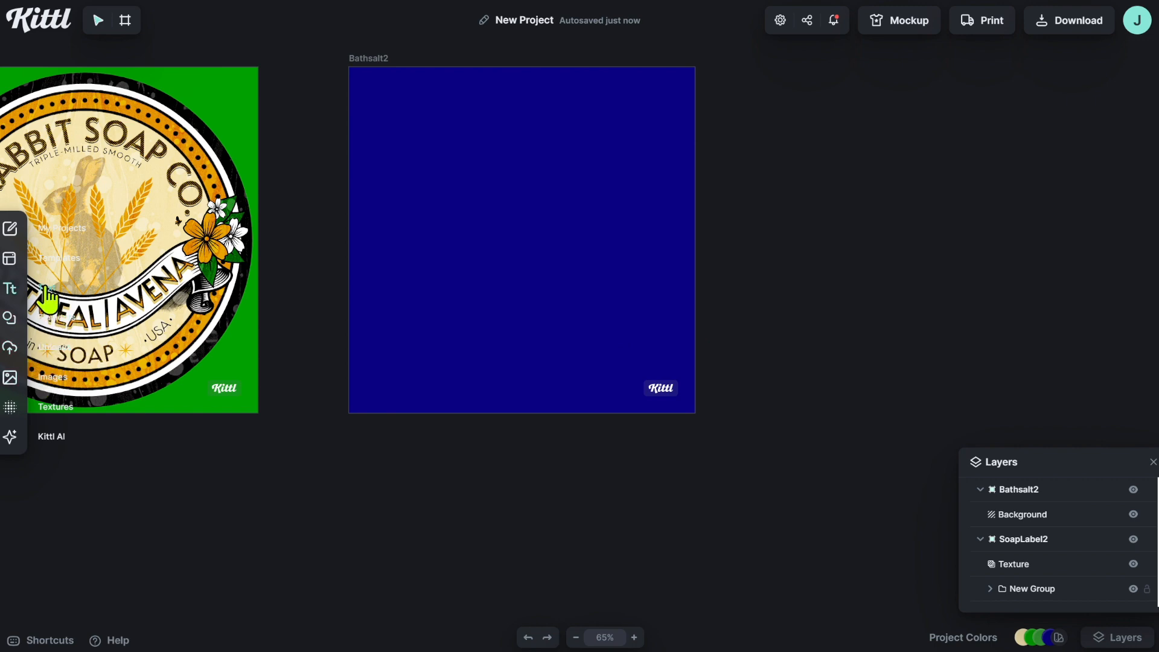
- Search the elements library for "pizza"
{"action": "scroll", "coordinate": [285, 431], "scroll_direction": "up", "scroll_amount": 3}
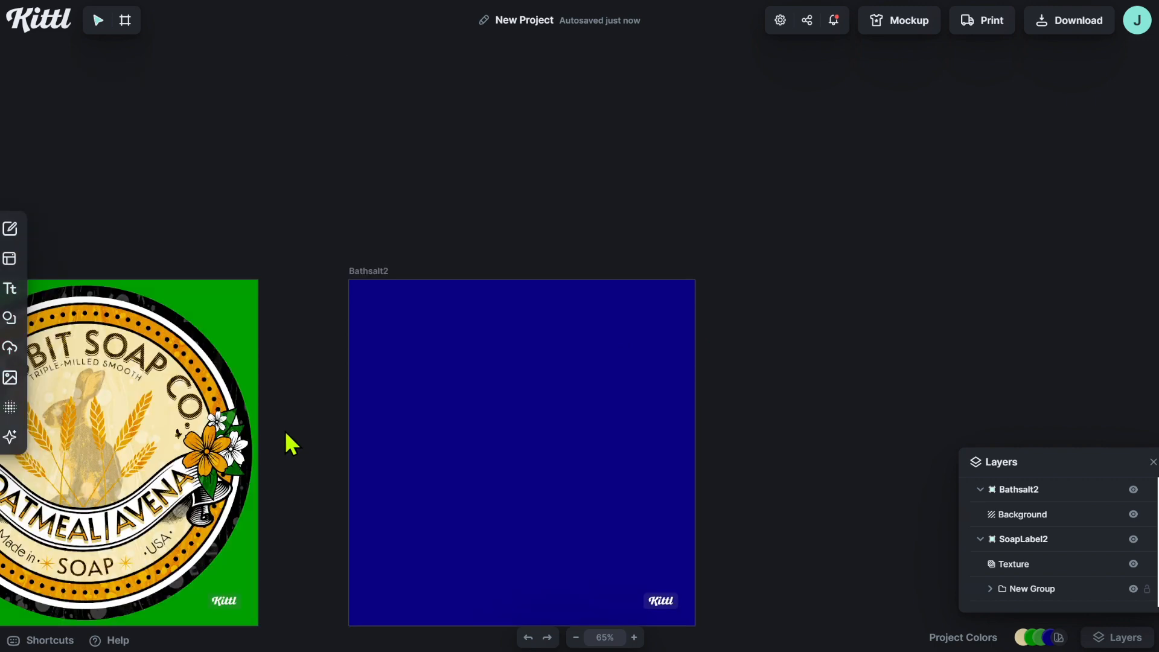
{"action": "scroll", "coordinate": [285, 430], "scroll_direction": "down", "scroll_amount": 6}
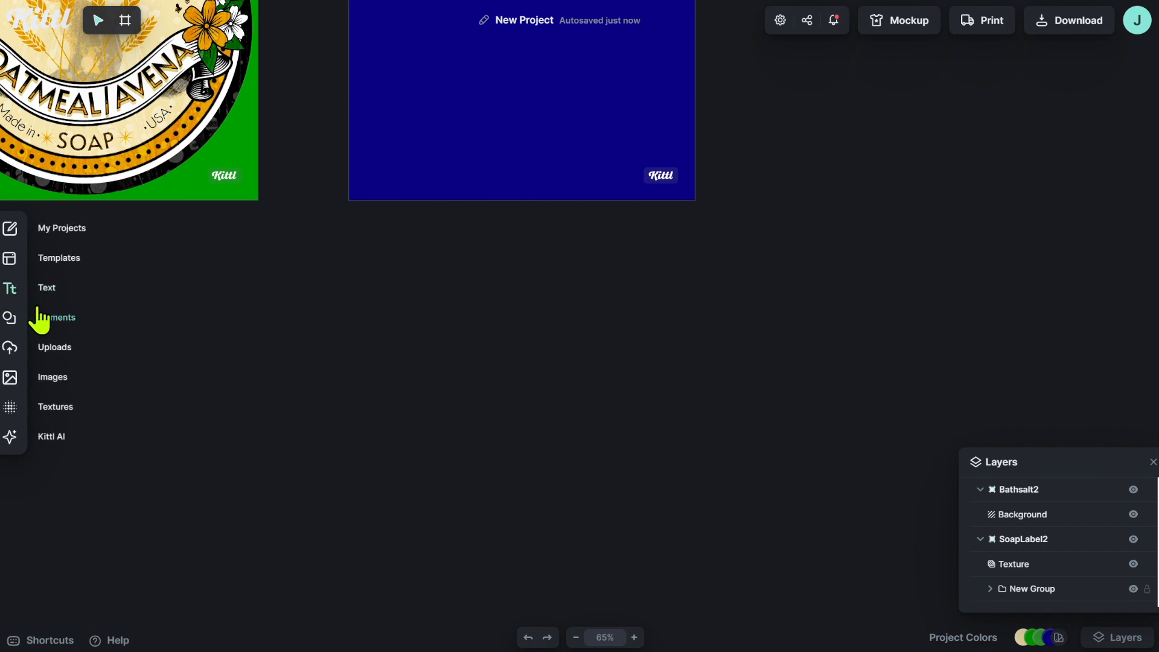
{"action": "left_click", "coordinate": [53, 326]}
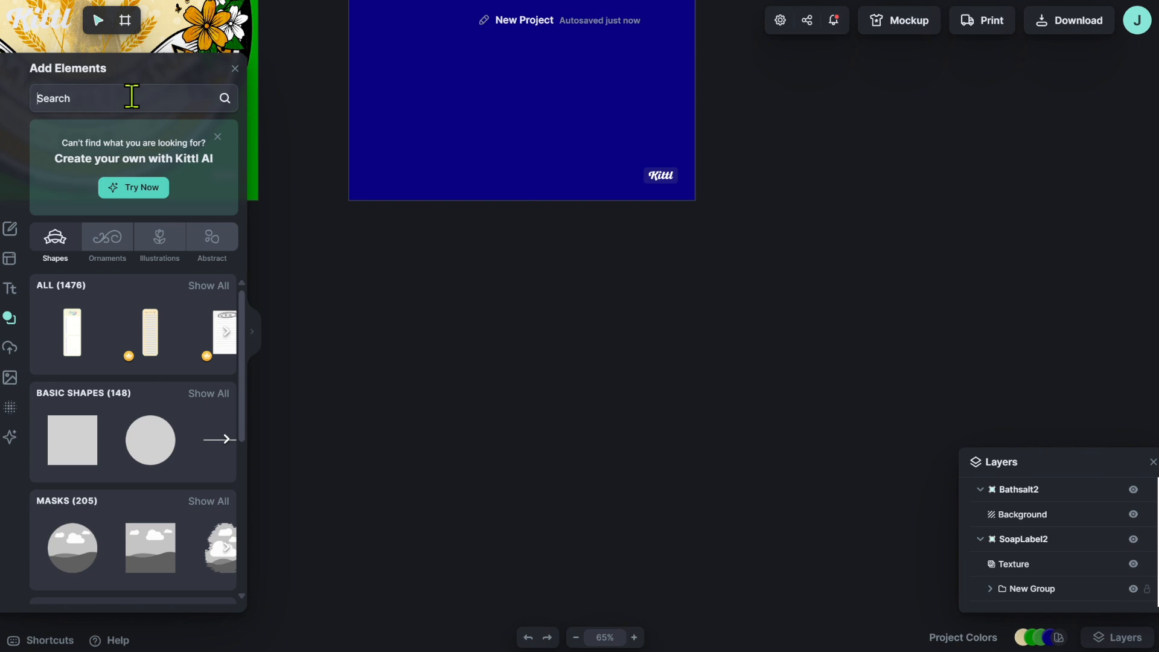
{"action": "type", "text": "pizza"}
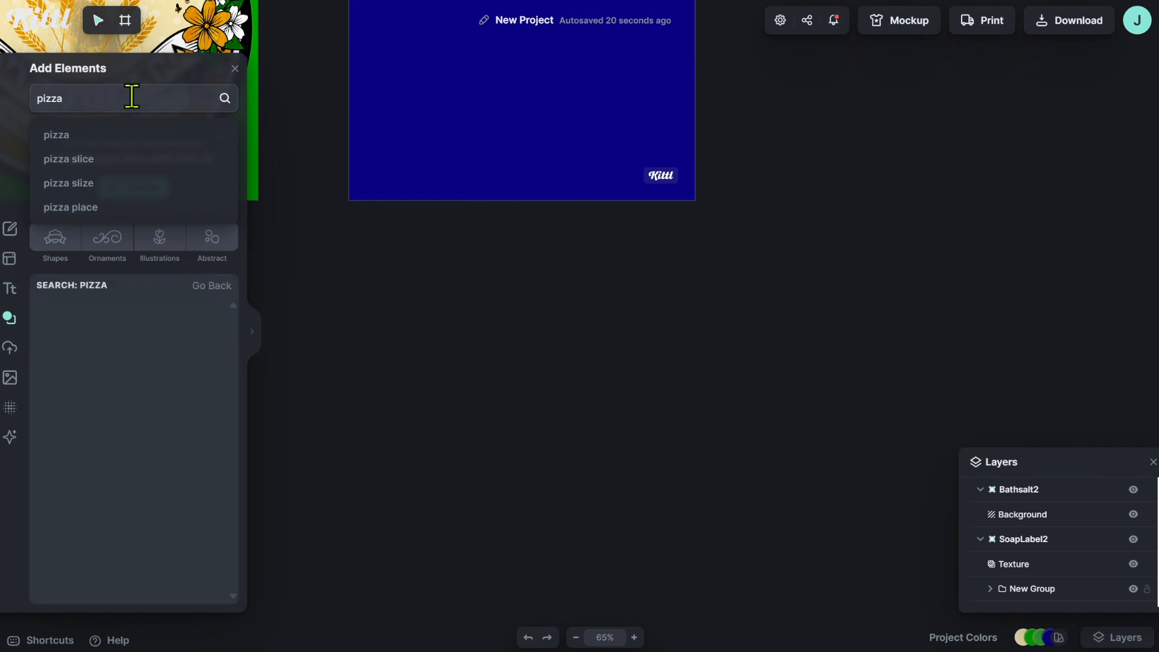
{"action": "left_click", "coordinate": [48, 135]}
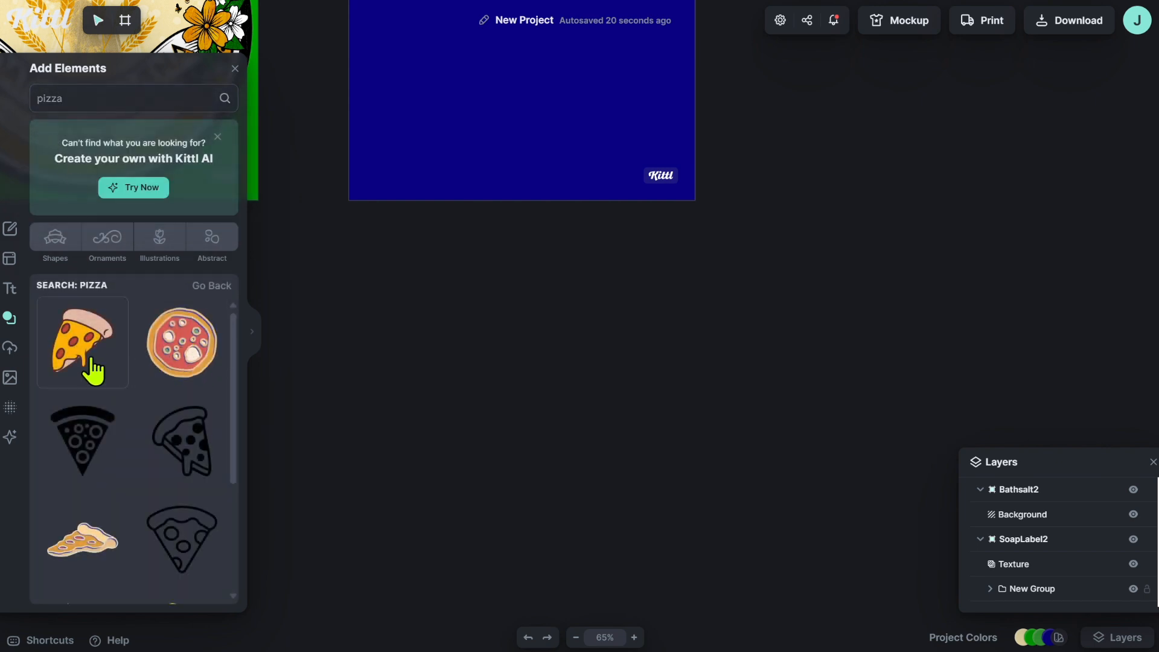
- Find the whole pizza illustration with one slice being lifted out among the results and add it to the canvas
{"action": "scroll", "coordinate": [91, 425], "scroll_direction": "down", "scroll_amount": 5}
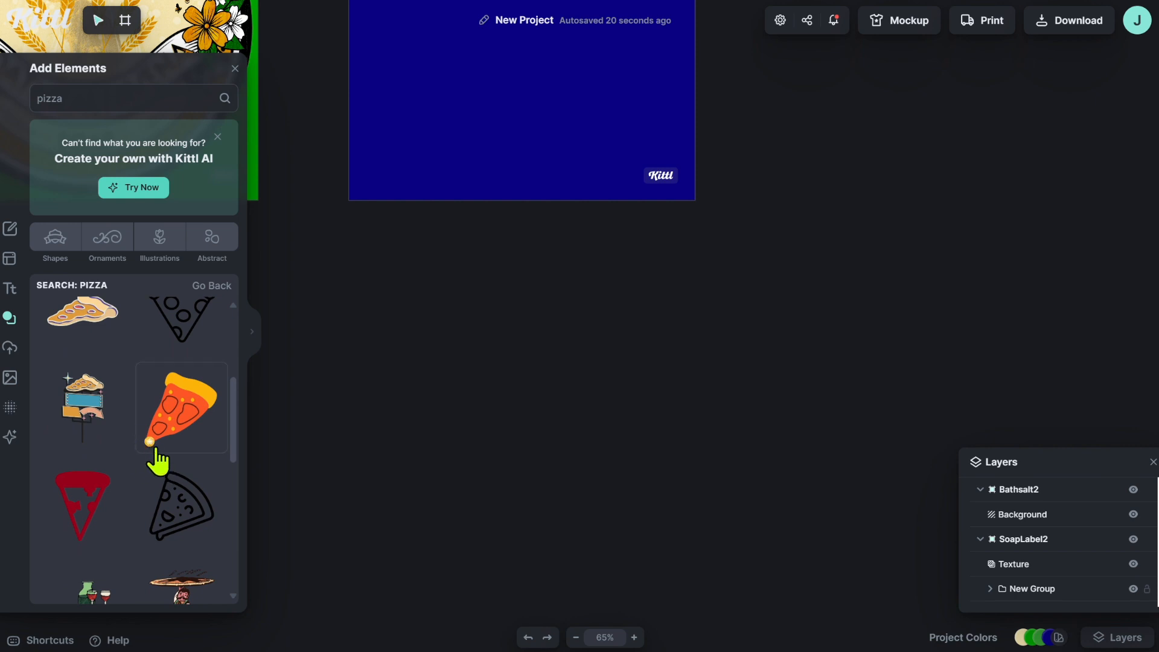
{"action": "scroll", "coordinate": [160, 465], "scroll_direction": "down", "scroll_amount": 2}
{"action": "scroll", "coordinate": [156, 464], "scroll_direction": "down", "scroll_amount": 5}
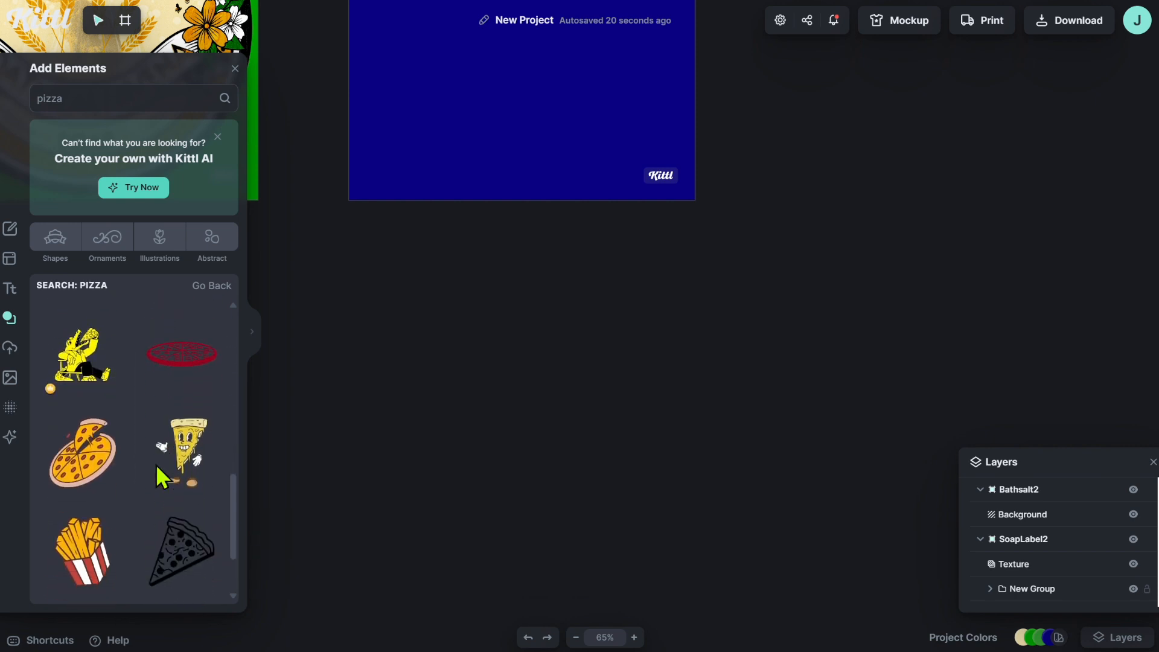
{"action": "left_click", "coordinate": [81, 449]}
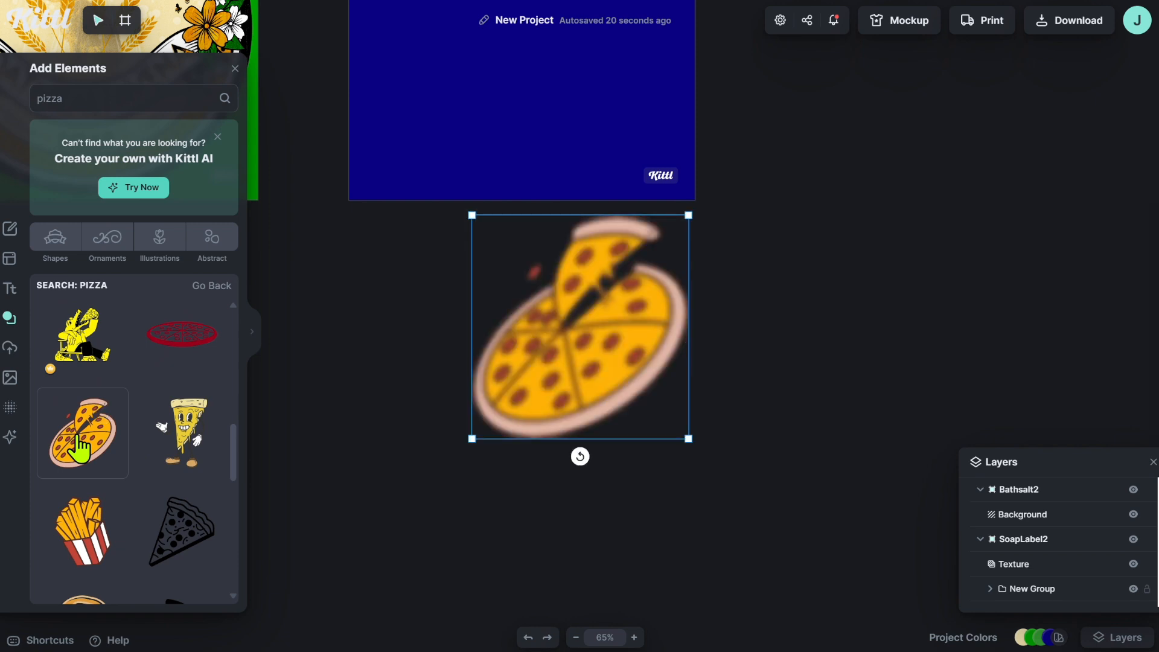
- Move the pizza illustration onto the blue Bathsalt2 artboard and enlarge it to nearly fill the square
{"action": "left_click_drag", "start_coordinate": [628, 392], "coordinate": [590, 108]}
{"action": "scroll", "coordinate": [631, 251], "scroll_direction": "up", "scroll_amount": 7}
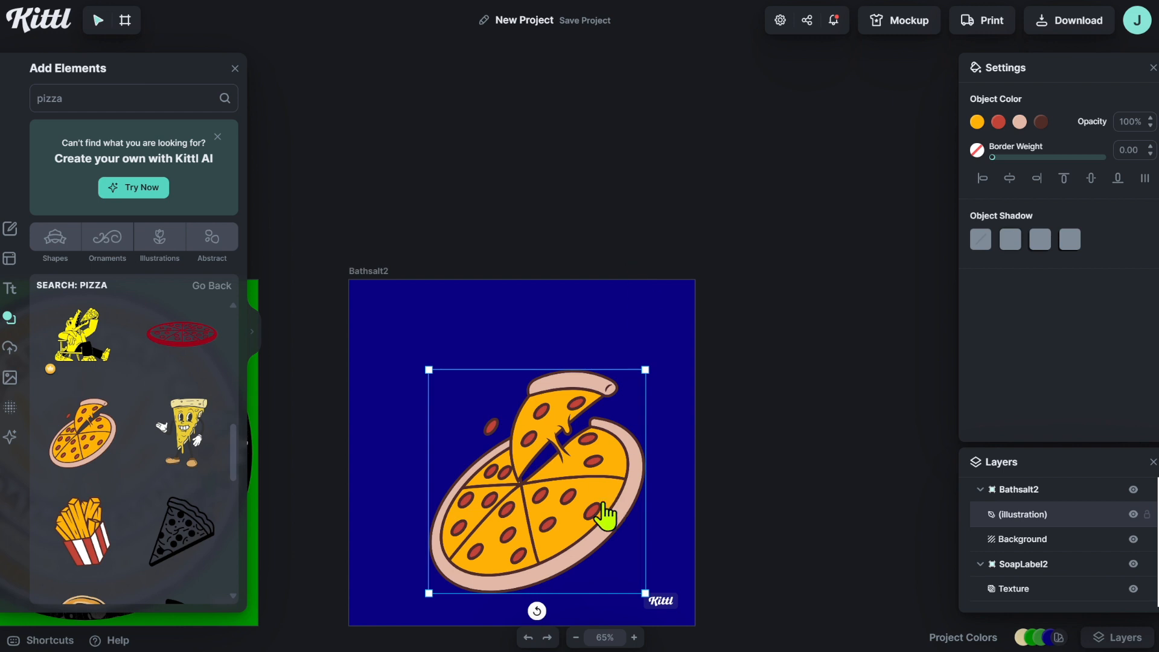
{"action": "left_click_drag", "start_coordinate": [567, 518], "coordinate": [549, 487]}
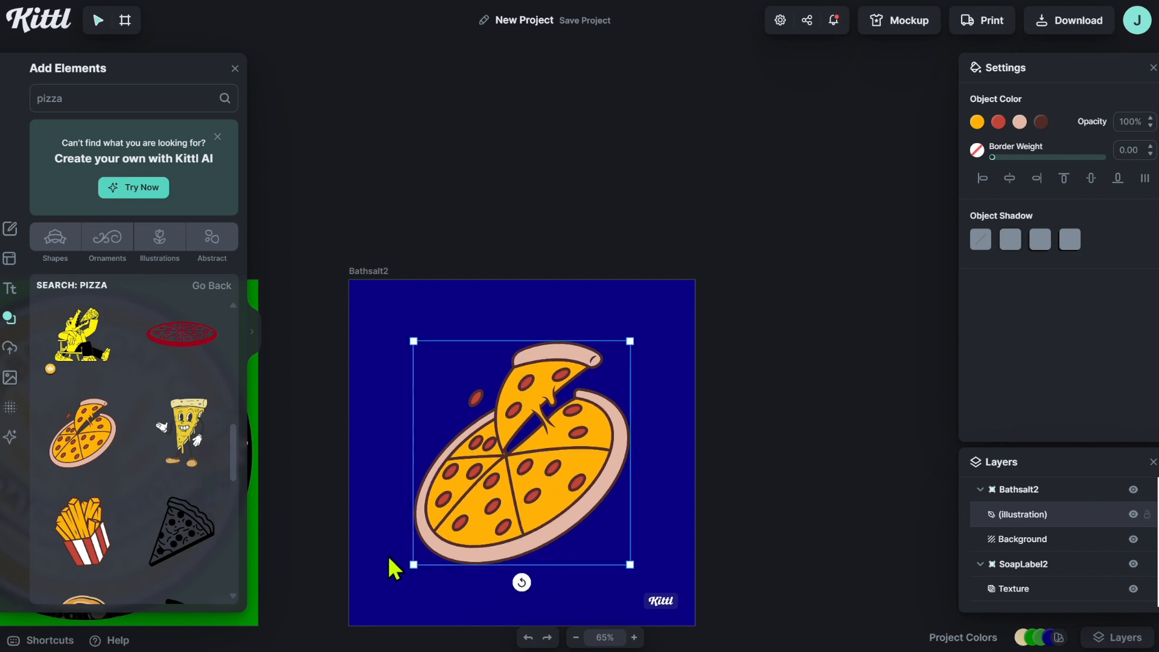
{"action": "left_click_drag", "start_coordinate": [413, 564], "coordinate": [363, 616]}
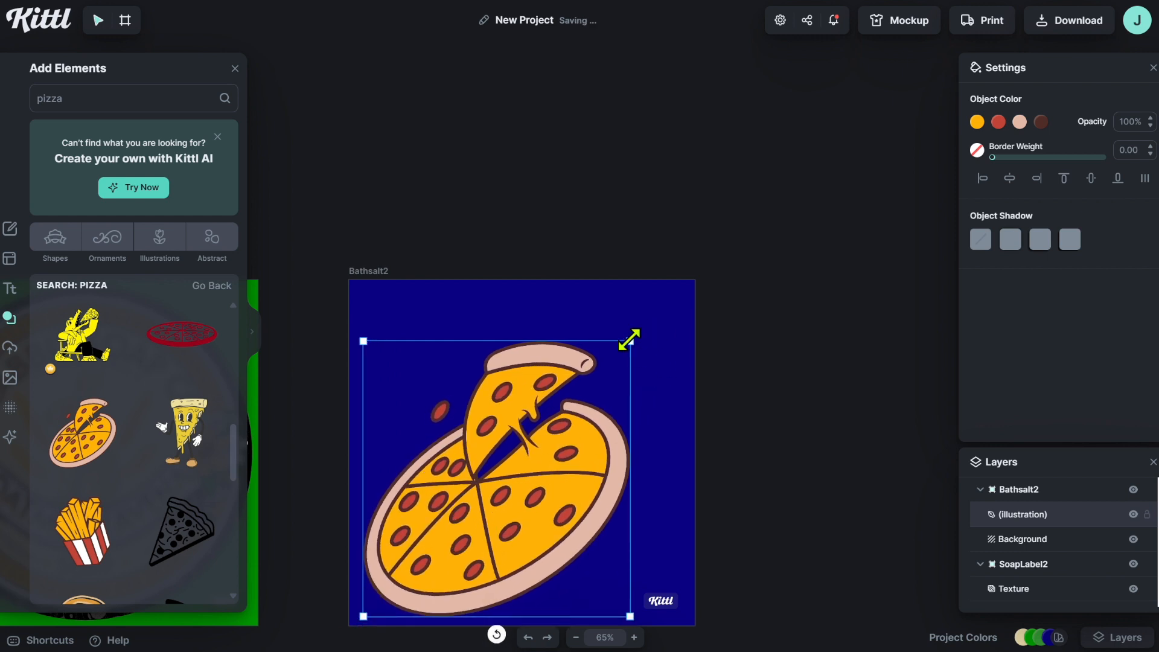
{"action": "left_click_drag", "start_coordinate": [630, 341], "coordinate": [695, 298]}
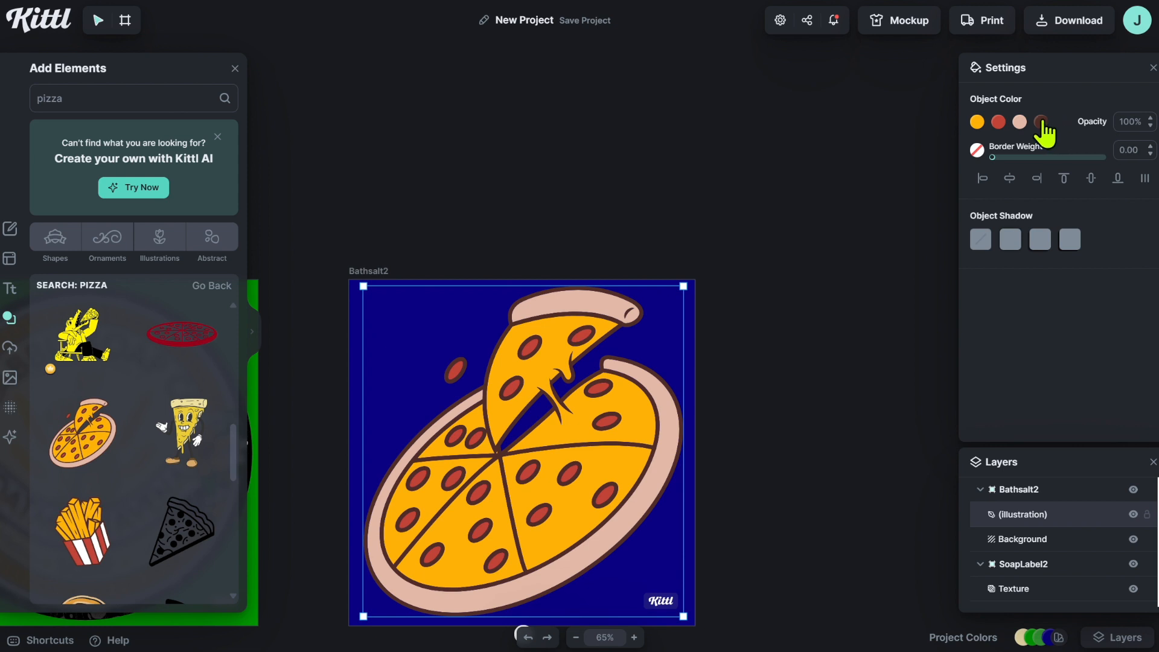
- Recolor the pizza's dark brown outlines to black (000000)
{"action": "left_click", "coordinate": [1040, 122]}
{"action": "left_click_drag", "start_coordinate": [1041, 271], "coordinate": [918, 326]}
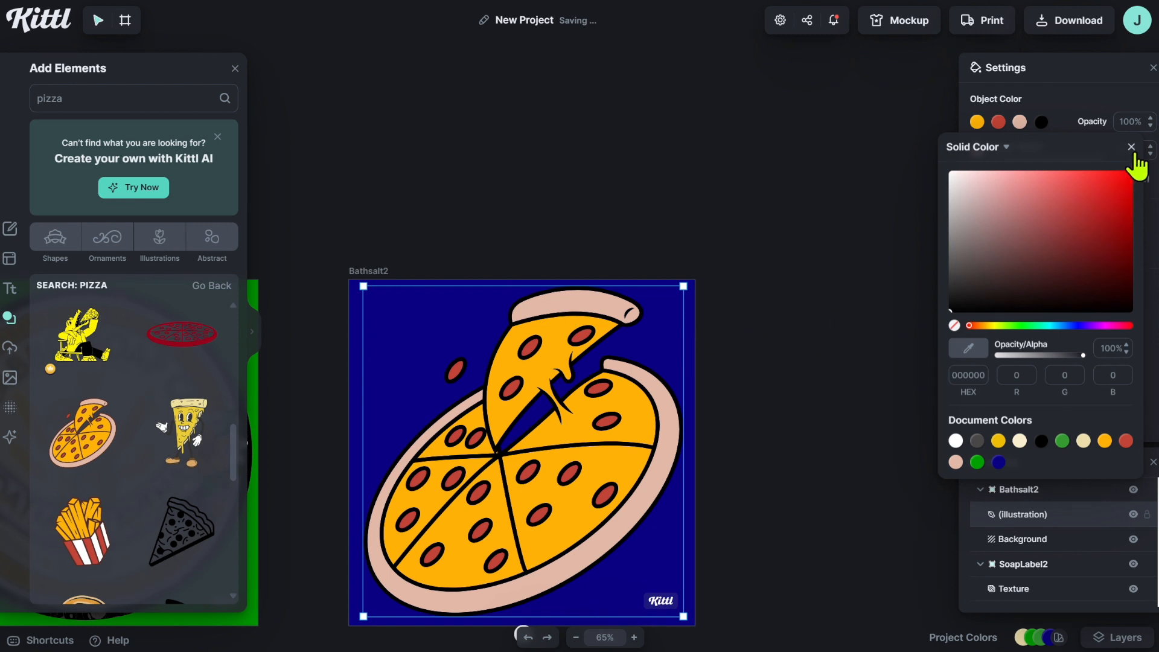
{"action": "left_click", "coordinate": [1131, 146]}
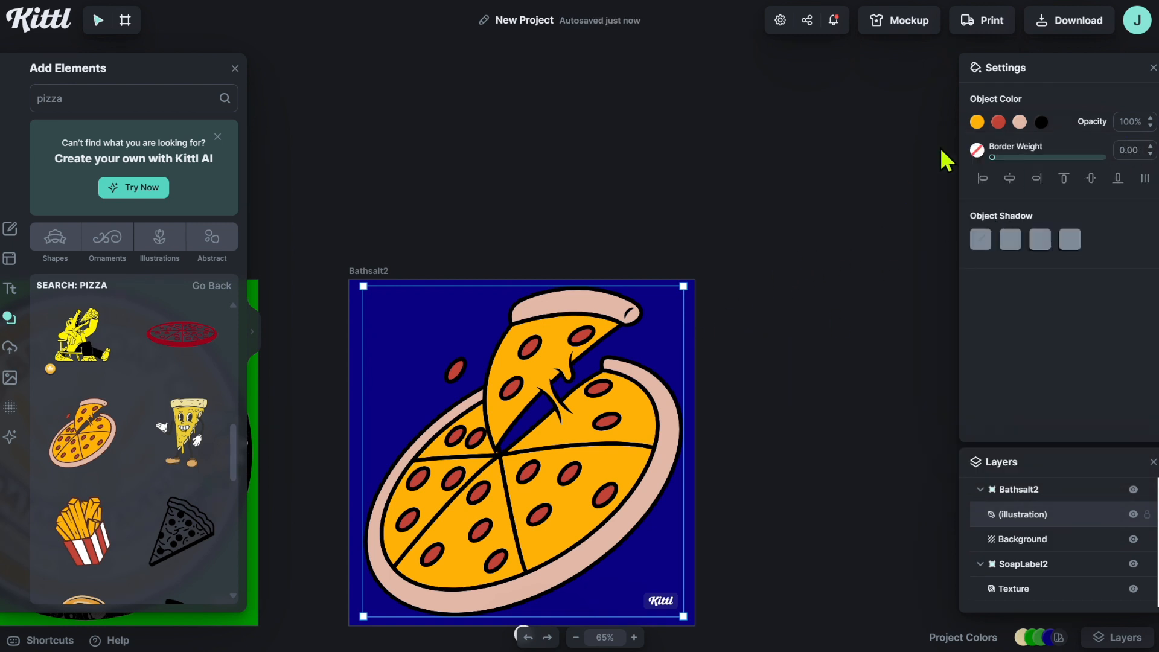
- Recolor the pizza's yellow cheese, trying darker golden browns and settling on magenta (e323dc)
{"action": "left_click", "coordinate": [976, 122]}
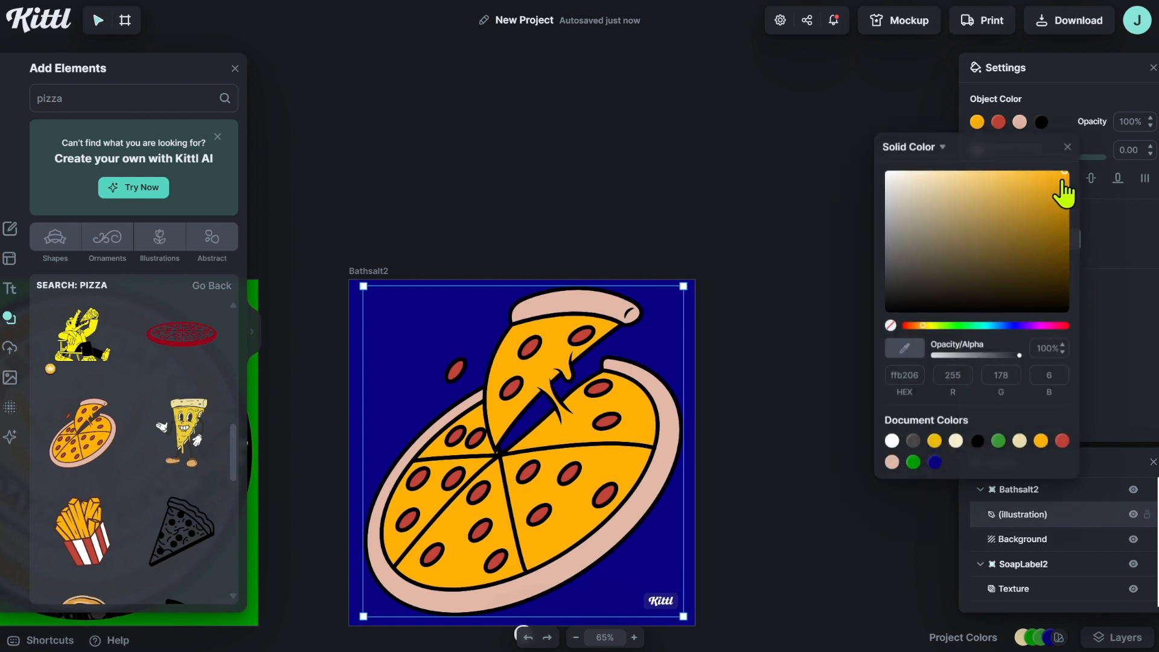
{"action": "left_click", "coordinate": [1027, 185]}
{"action": "left_click", "coordinate": [1028, 226]}
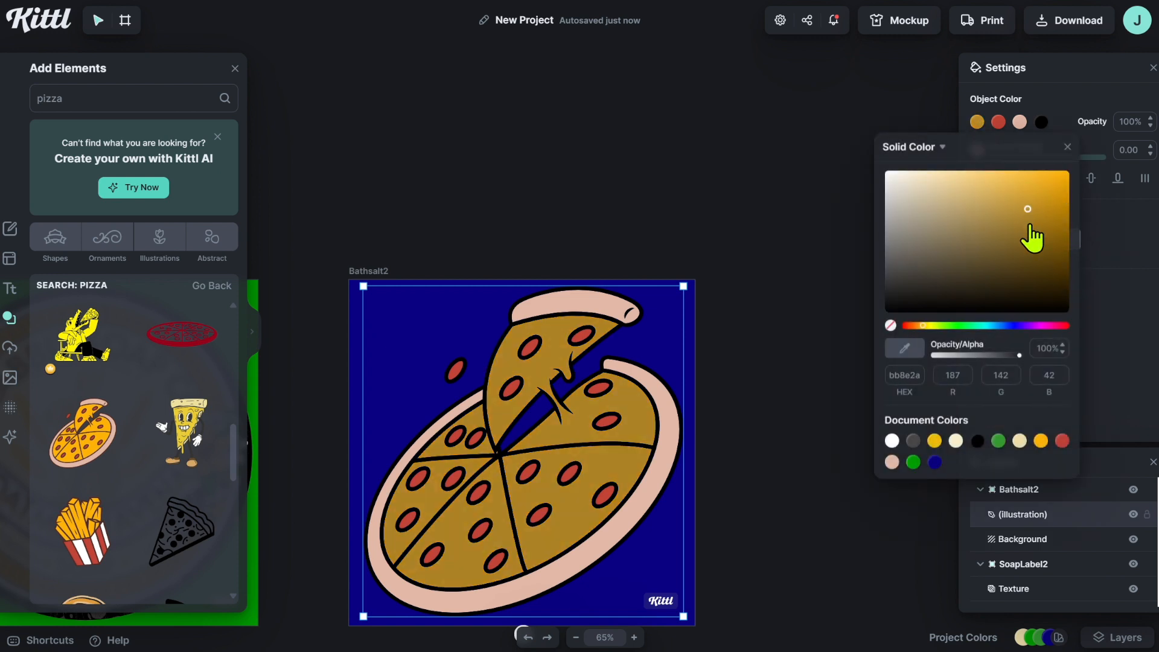
{"action": "mouse_move", "coordinate": [998, 241]}
{"action": "left_mouse_down"}
{"action": "mouse_move", "coordinate": [947, 292]}
{"action": "mouse_move", "coordinate": [991, 246]}
{"action": "mouse_move", "coordinate": [951, 277]}
{"action": "mouse_move", "coordinate": [1047, 233]}
{"action": "left_mouse_up"}
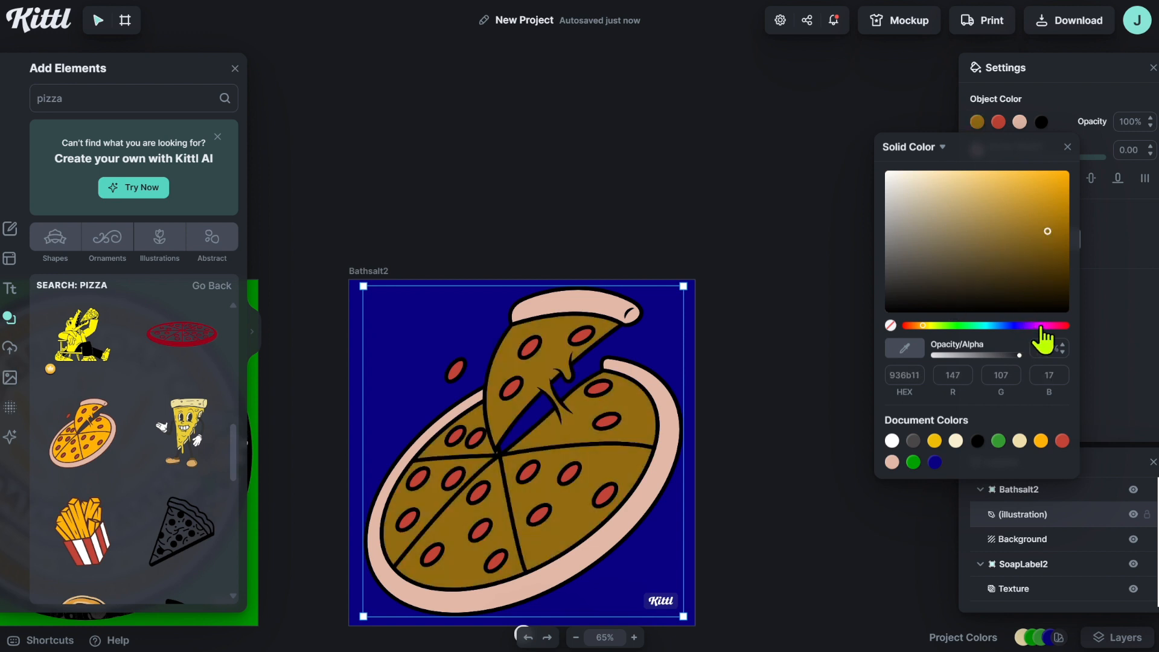
{"action": "left_click", "coordinate": [1039, 325]}
{"action": "mouse_move", "coordinate": [1049, 235]}
{"action": "left_mouse_down"}
{"action": "mouse_move", "coordinate": [1020, 188]}
{"action": "mouse_move", "coordinate": [1040, 187]}
{"action": "left_mouse_up"}
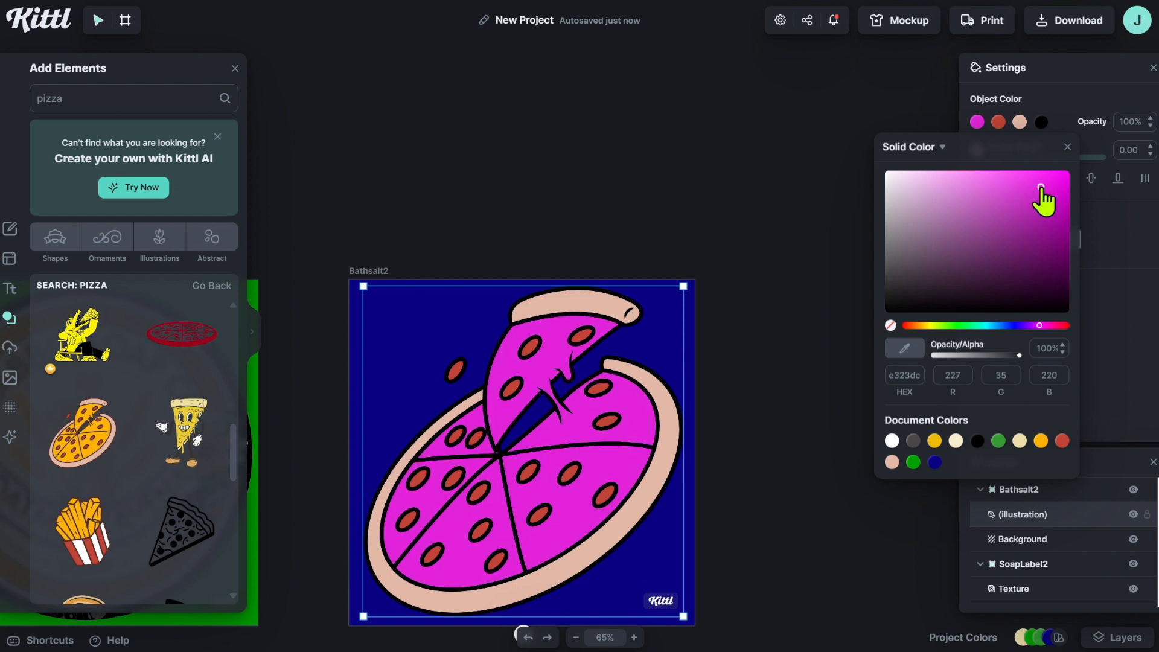
{"action": "left_click", "coordinate": [1067, 147]}
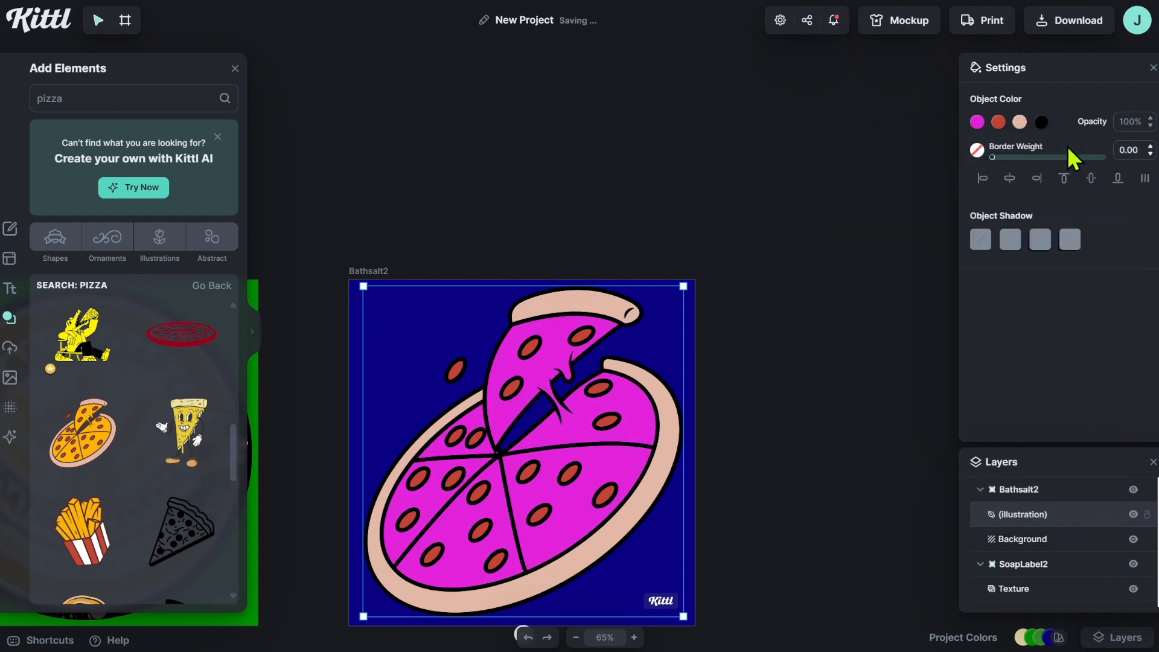
- Undo the magenta cheese and black outline color changes on the pizza
{"action": "key", "text": "ctrl+z"}
{"action": "key", "text": "ctrl+z"}
{"action": "key", "text": "ctrl+z"}
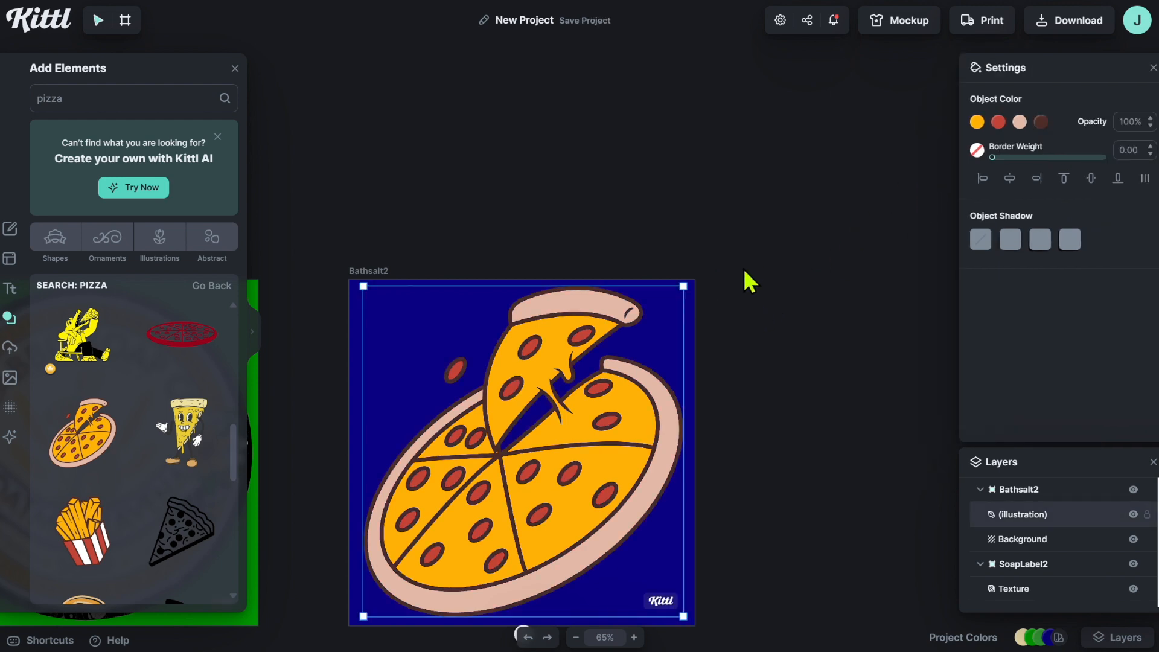
- Rename the Bathsalt2 artboard as pizza1
{"action": "scroll", "coordinate": [764, 256], "scroll_direction": "down", "scroll_amount": 3}
{"action": "scroll", "coordinate": [764, 255], "scroll_direction": "up", "scroll_amount": 3}
{"action": "left_click", "coordinate": [378, 269]}
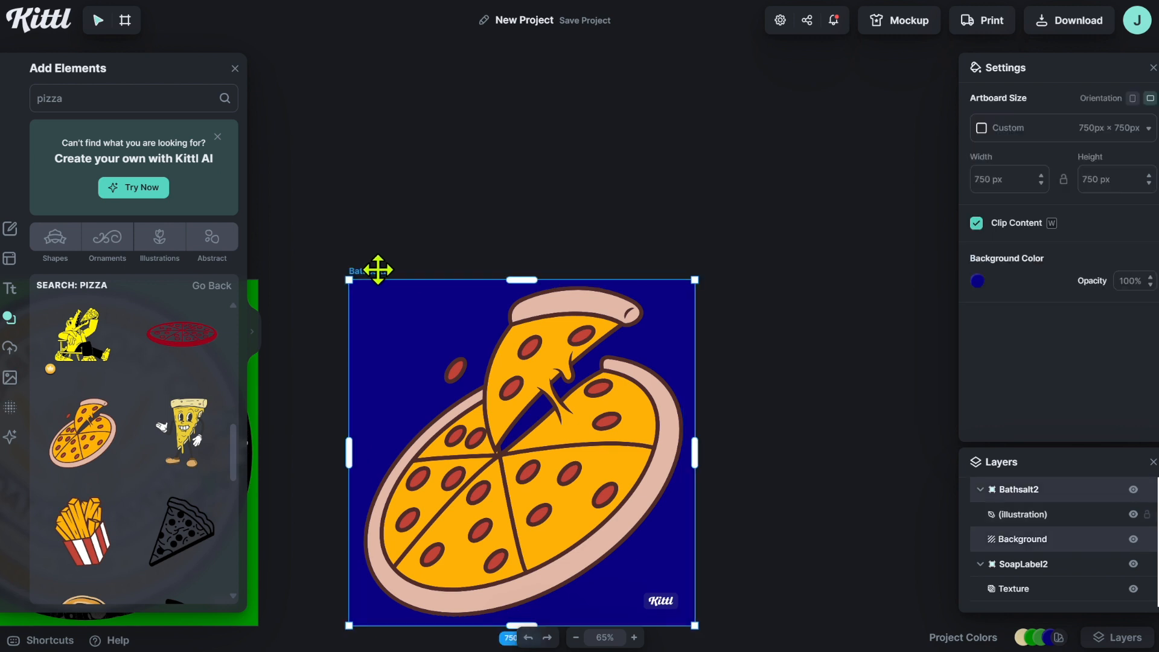
{"action": "double_click", "coordinate": [378, 270]}
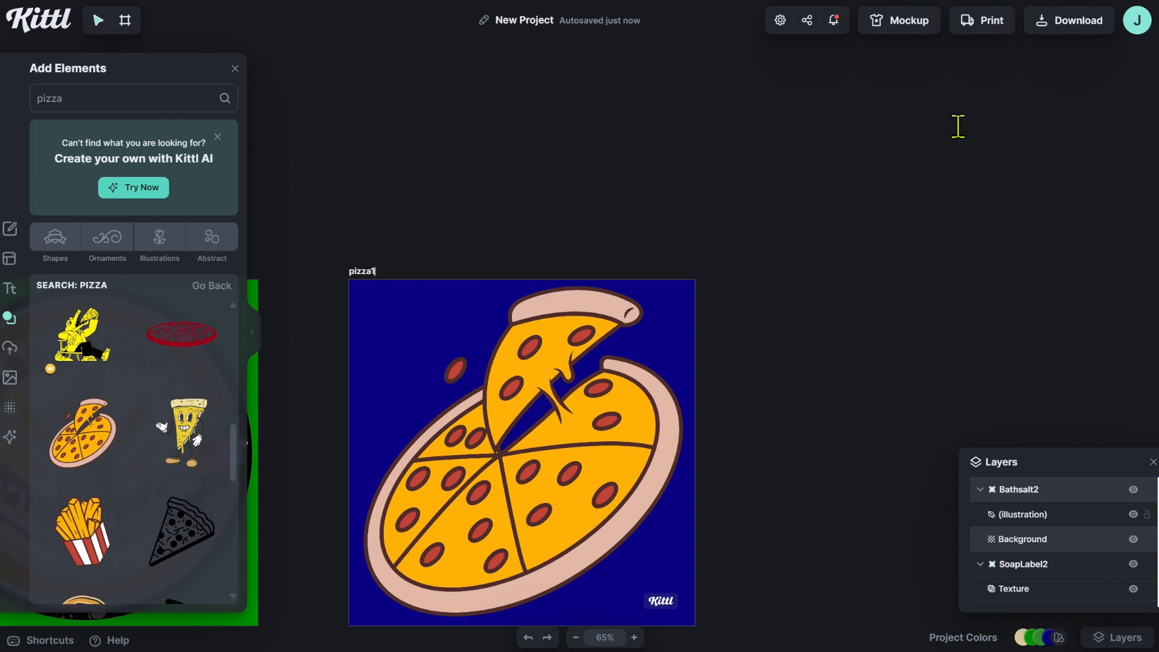
{"action": "left_click", "coordinate": [464, 243]}
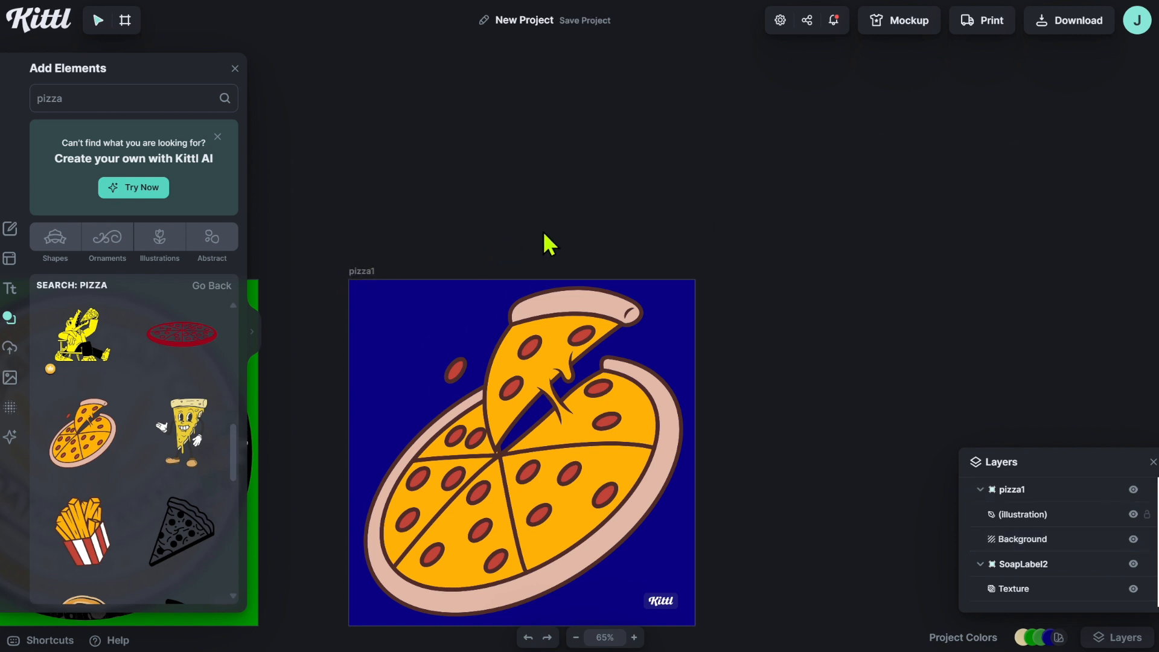
- Download the pizza1 artboard as a 750 × 750 px PNG
{"action": "left_click", "coordinate": [360, 271]}
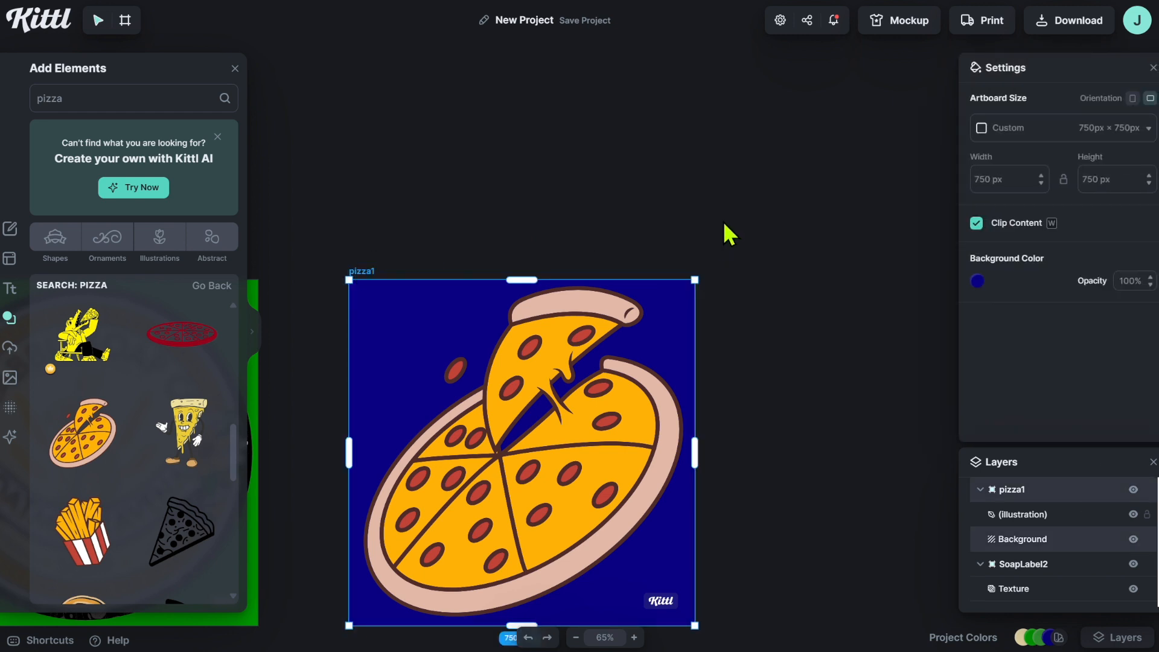
{"action": "left_click", "coordinate": [1059, 27]}
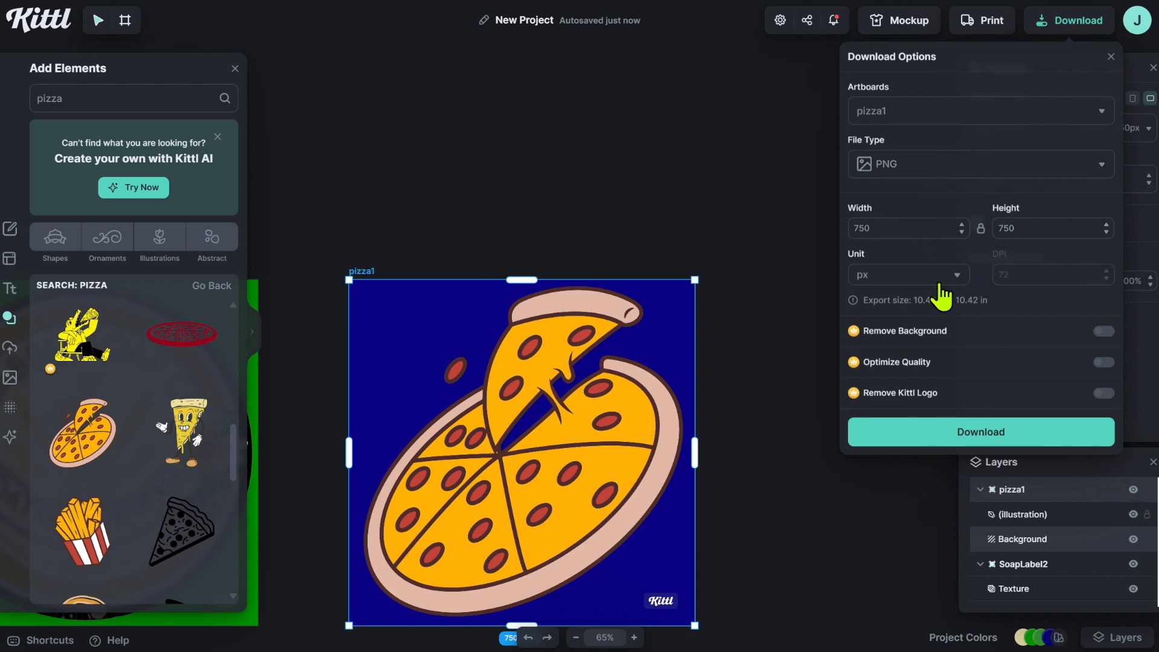
{"action": "left_click", "coordinate": [984, 433]}
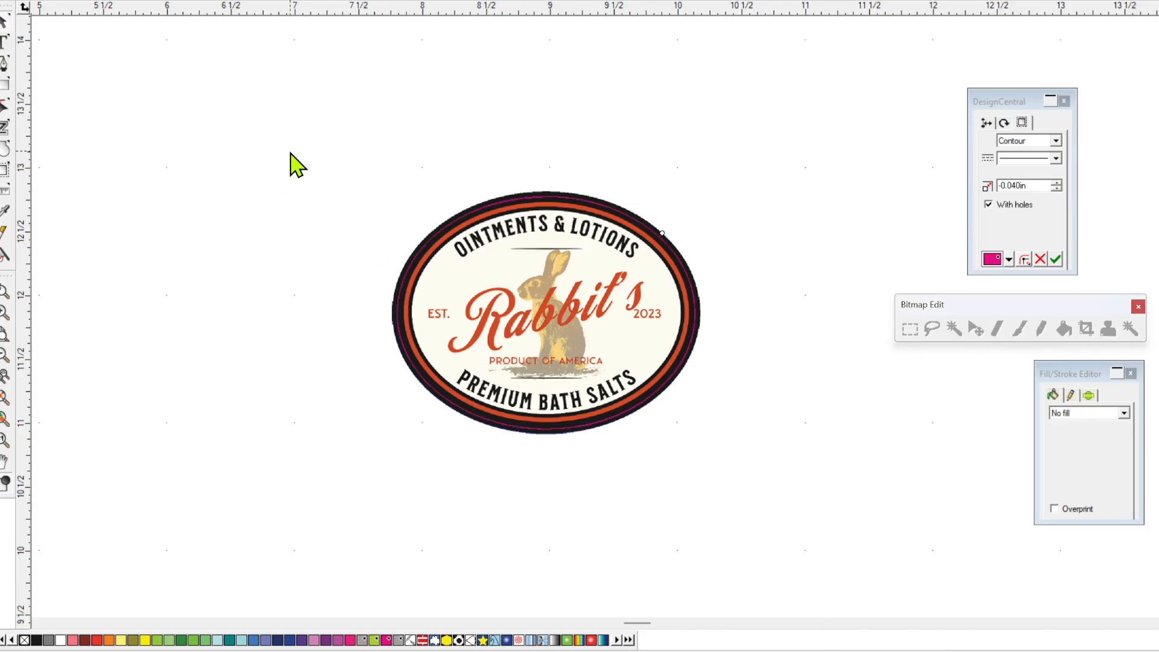
- Switch to Flexi, delete the oval bath salts label with its contour, and import the pizza1 PNG from Downloads onto the page
{"action": "left_click_drag", "start_coordinate": [290, 153], "coordinate": [851, 492]}
{"action": "key", "text": "Delete"}
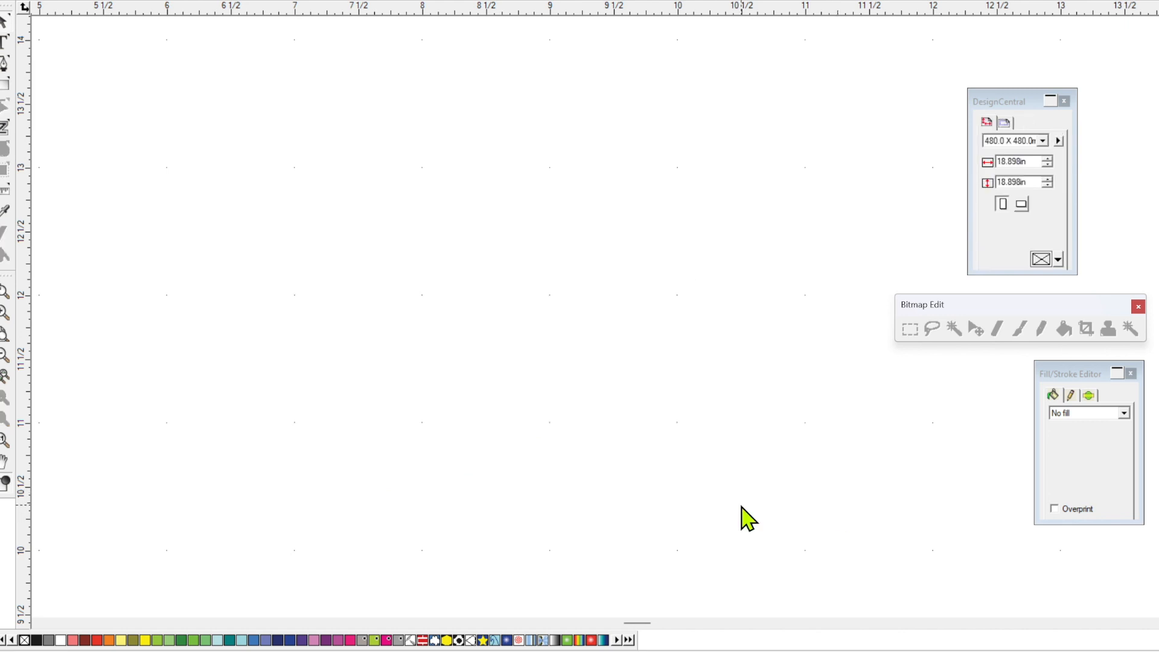
{"action": "left_click", "coordinate": [26, 0]}
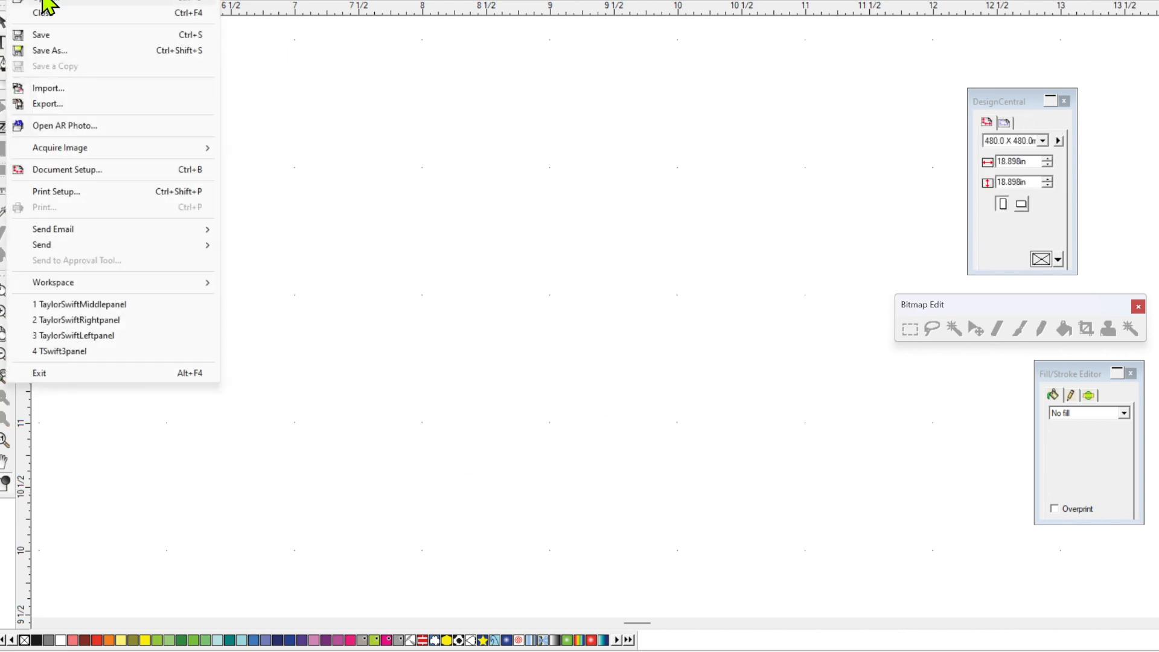
{"action": "left_click", "coordinate": [63, 90]}
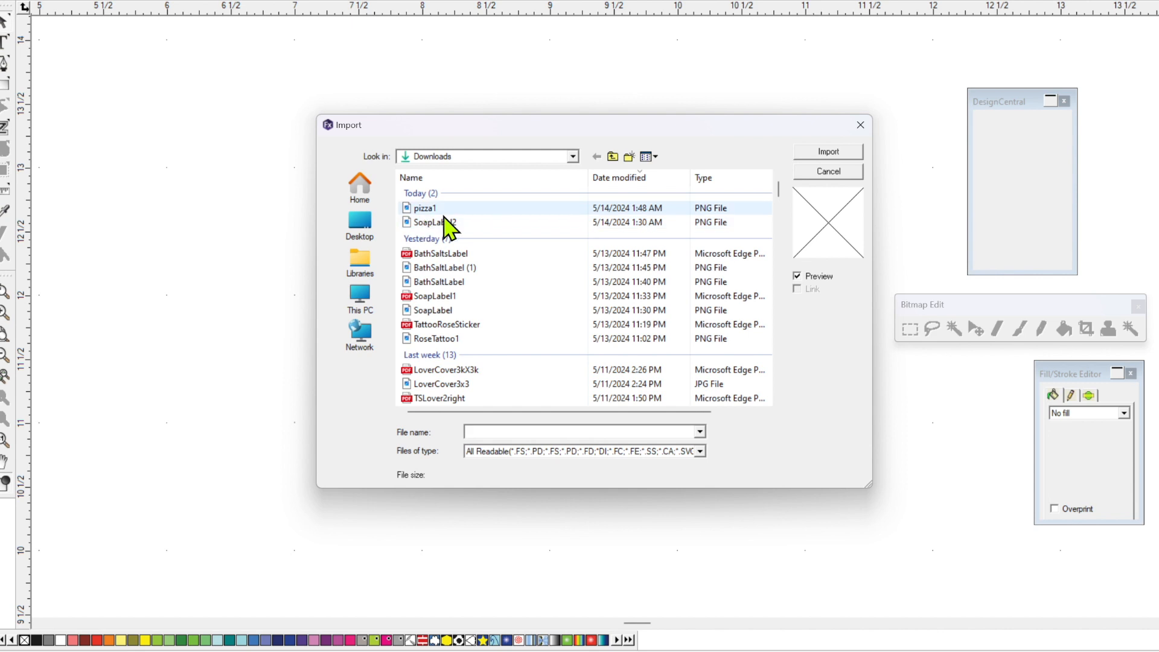
{"action": "left_click", "coordinate": [454, 209]}
{"action": "left_click", "coordinate": [828, 153]}
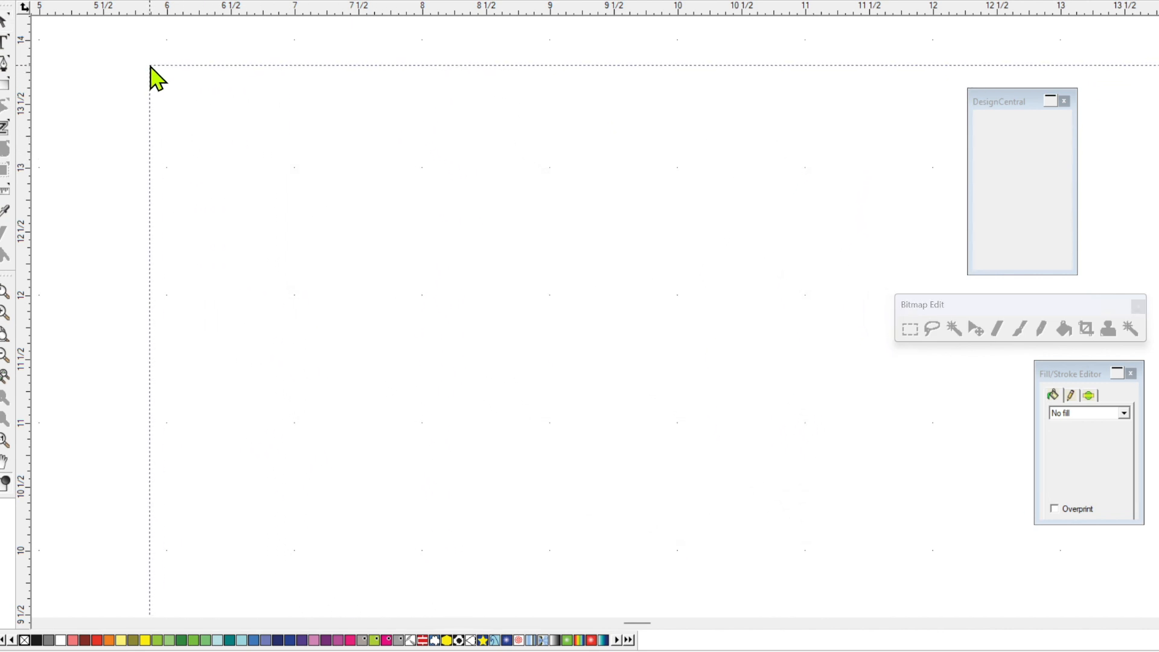
{"action": "left_click", "coordinate": [151, 68]}
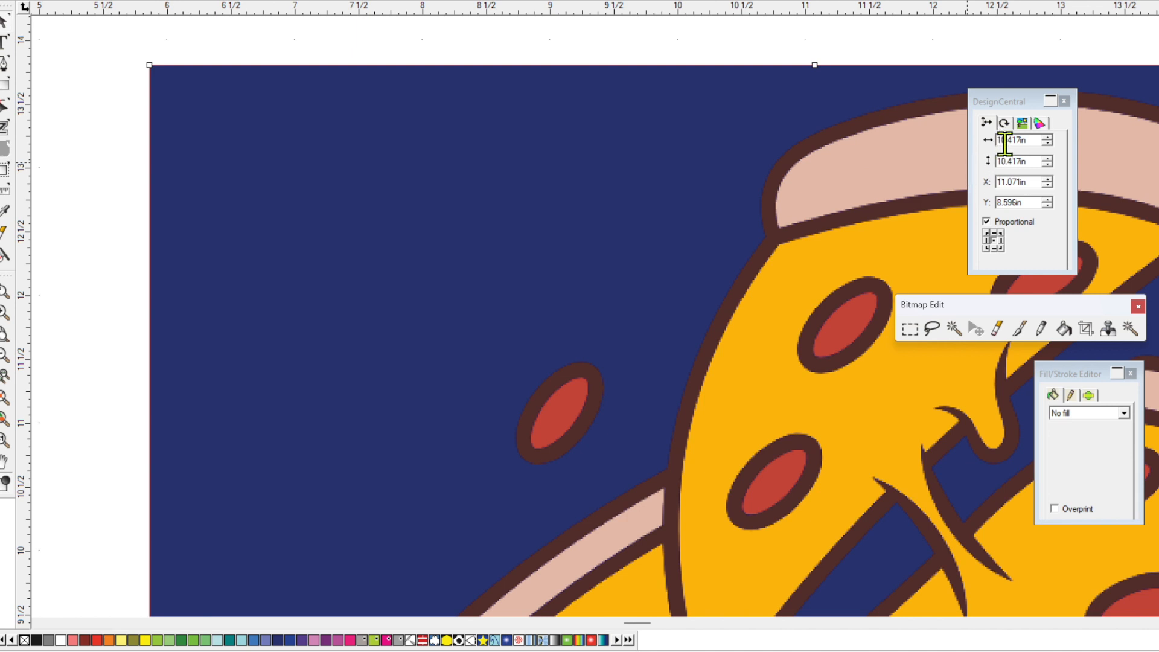
- Scale the pizza image proportionally to 2.5 in wide and move it to about X 9.14 in, Y 11.33 in
{"action": "left_click", "coordinate": [1004, 143]}
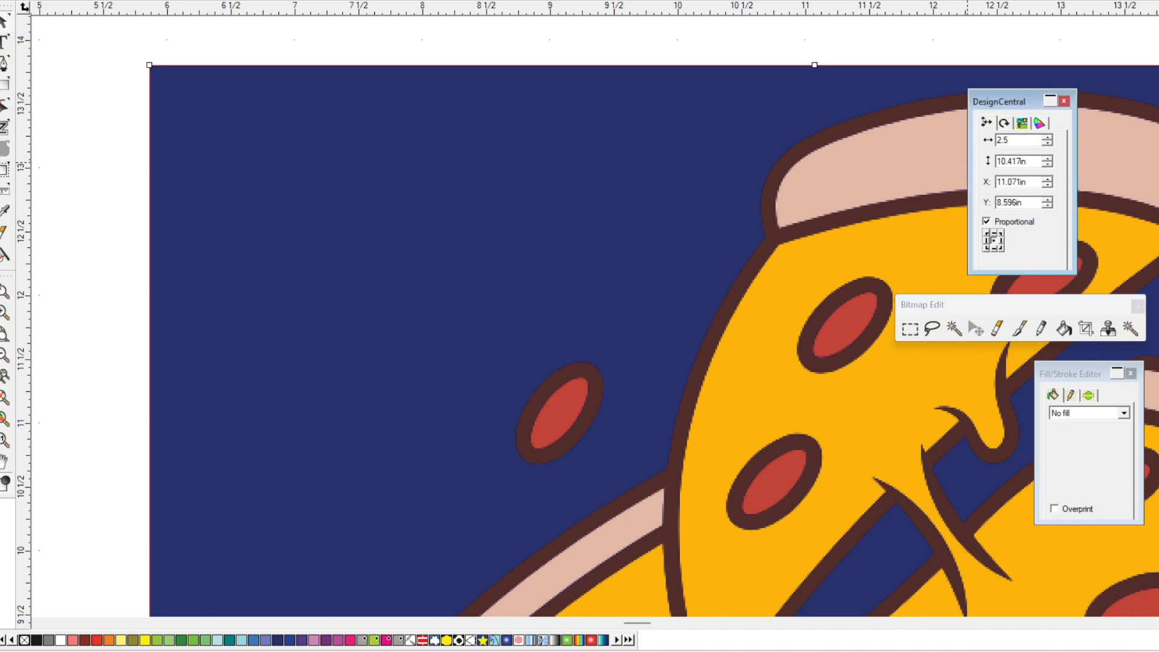
{"action": "type", "text": "2.5"}
{"action": "key", "text": "Return"}
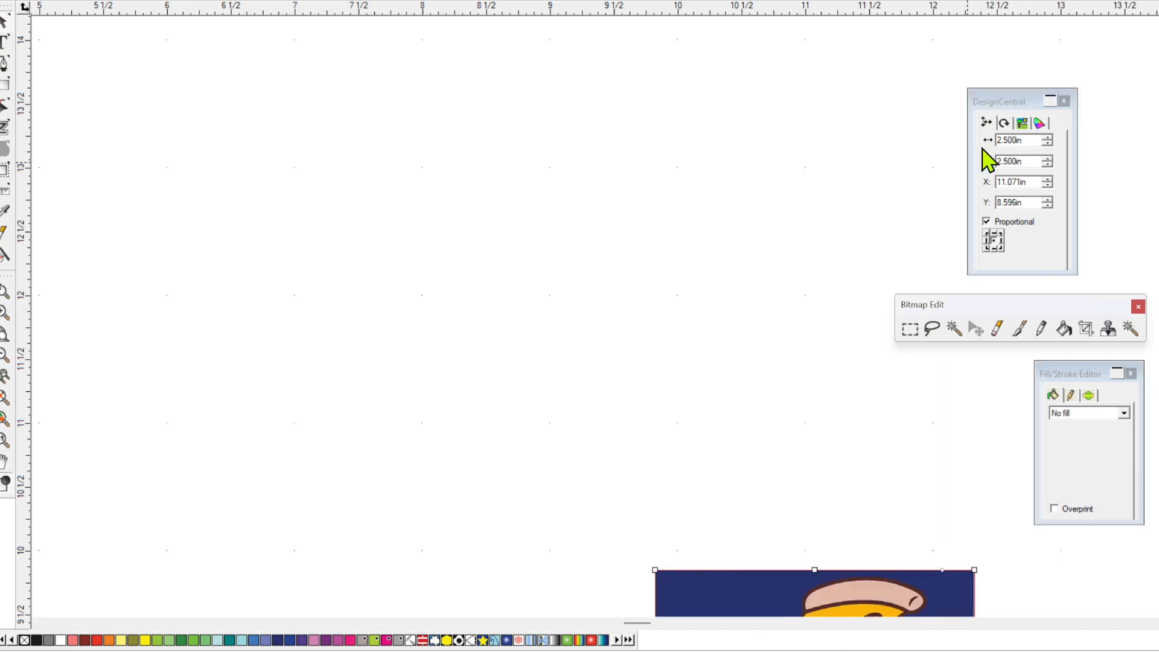
{"action": "scroll", "coordinate": [884, 469], "scroll_direction": "down", "scroll_amount": 2}
{"action": "left_click_drag", "start_coordinate": [843, 519], "coordinate": [595, 168]}
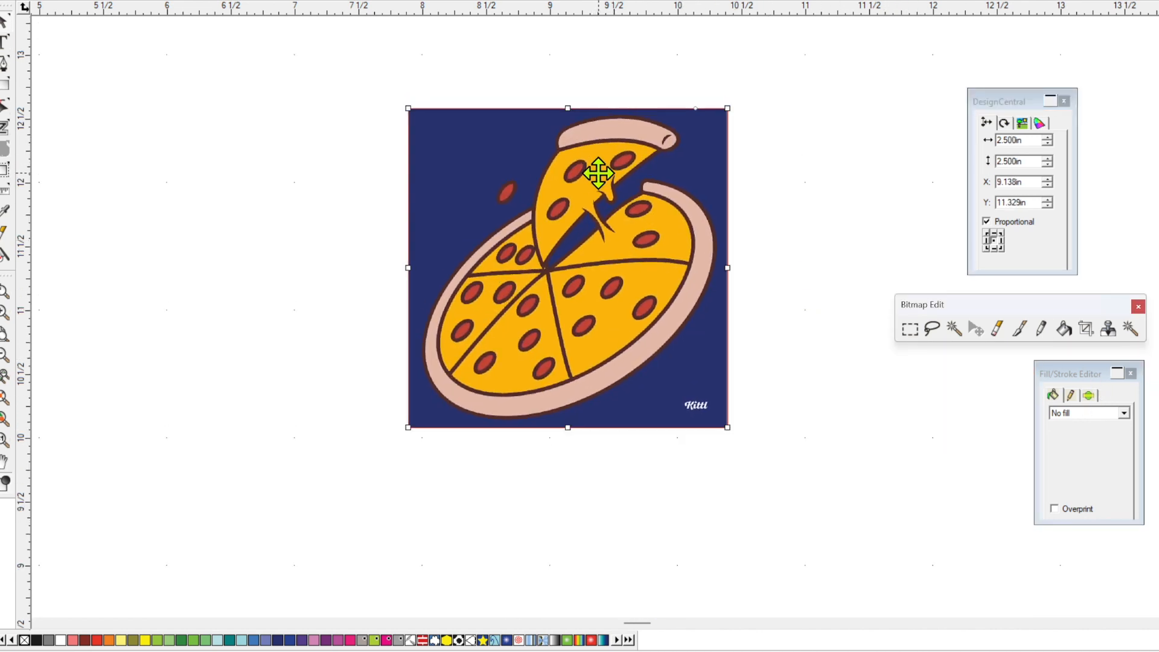
- Make the pizza bitmap's dark blue background transparent at tolerance 25, including all similar-coloured areas
{"action": "left_click", "coordinate": [160, 1]}
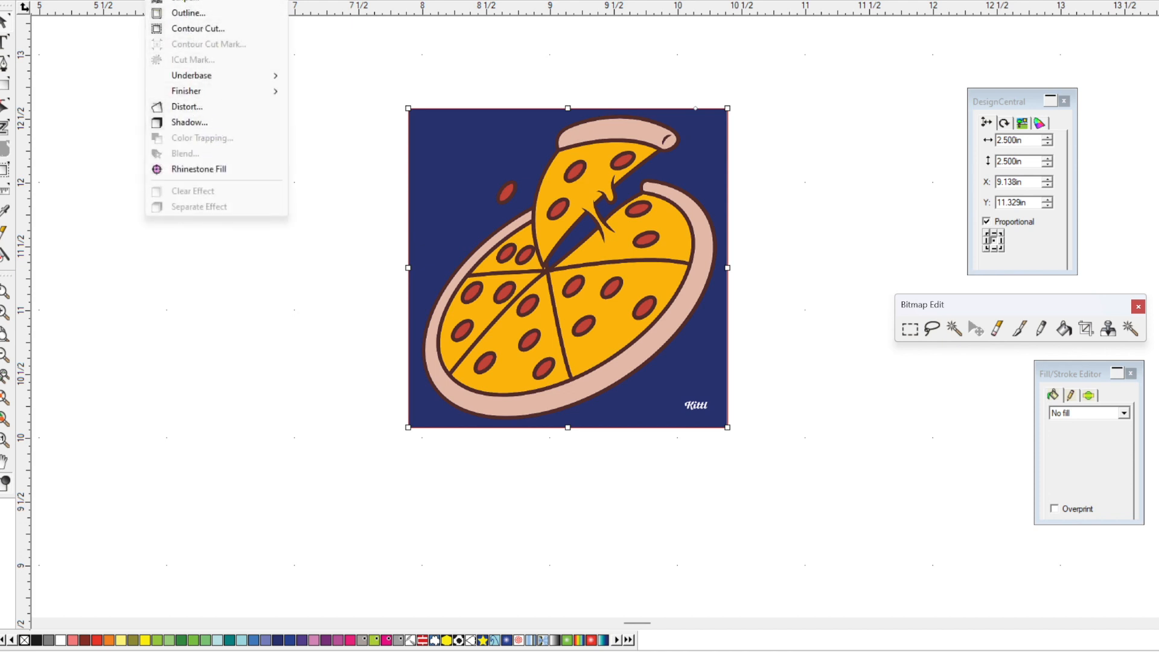
{"action": "mouse_move", "coordinate": [195, 1]}
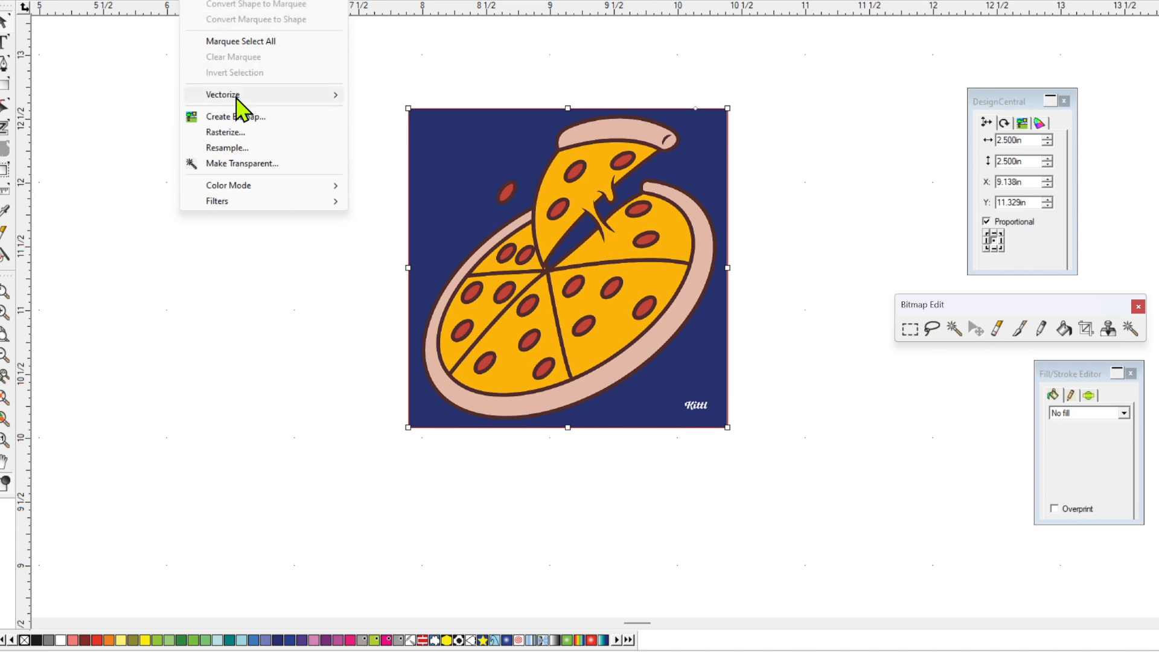
{"action": "left_click", "coordinate": [242, 163]}
{"action": "left_click", "coordinate": [462, 182]}
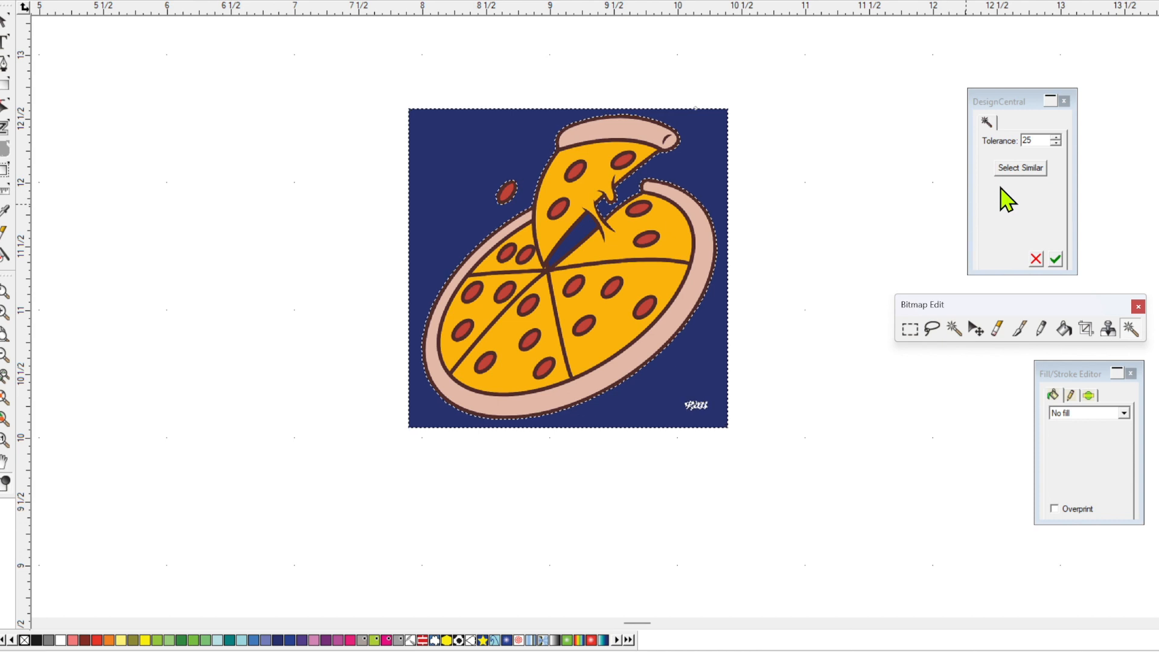
{"action": "left_click", "coordinate": [1018, 170]}
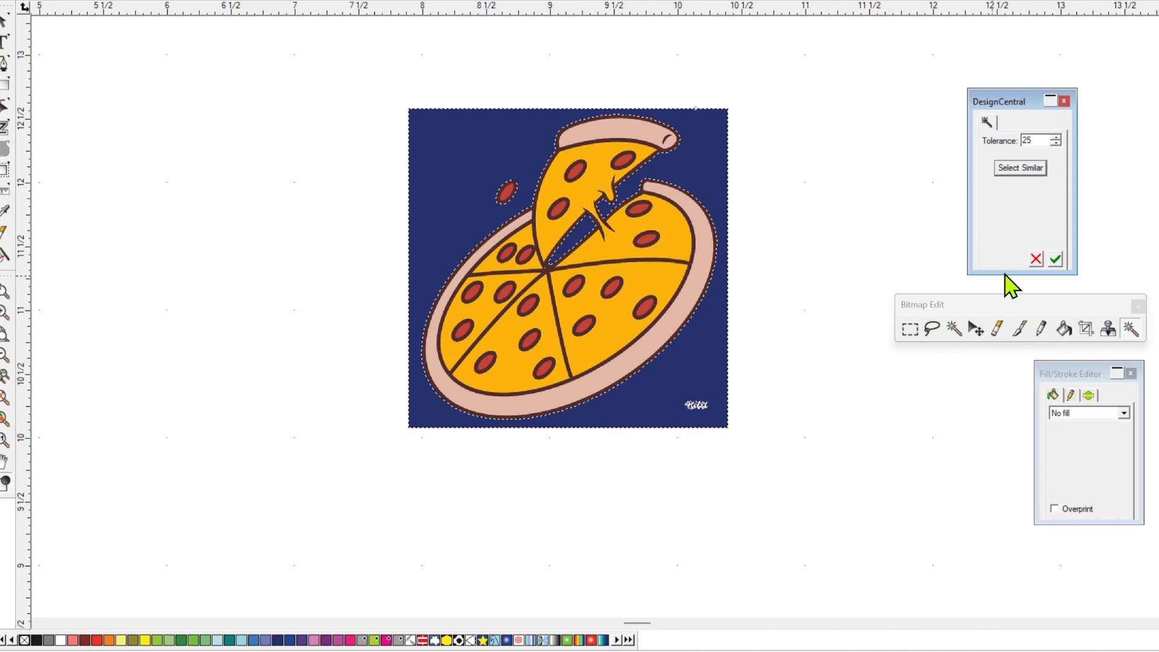
{"action": "left_click", "coordinate": [1055, 259]}
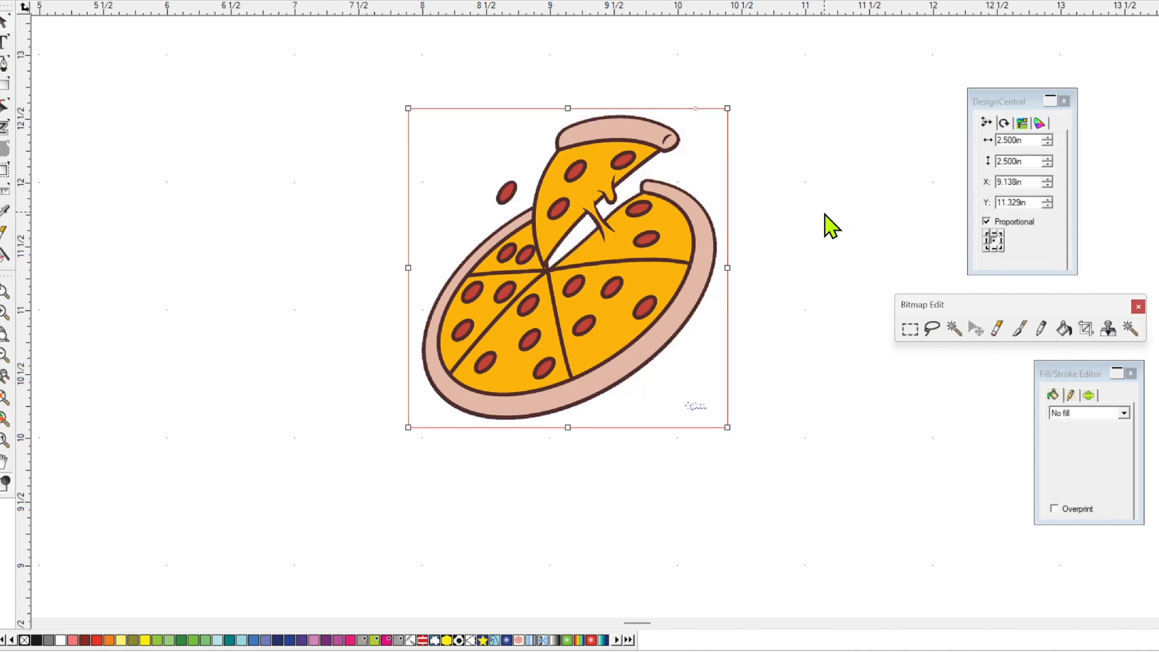
- Erase the leftover Kittl logo traces below the pizza with the round bitmap eraser
{"action": "left_click", "coordinate": [776, 223]}
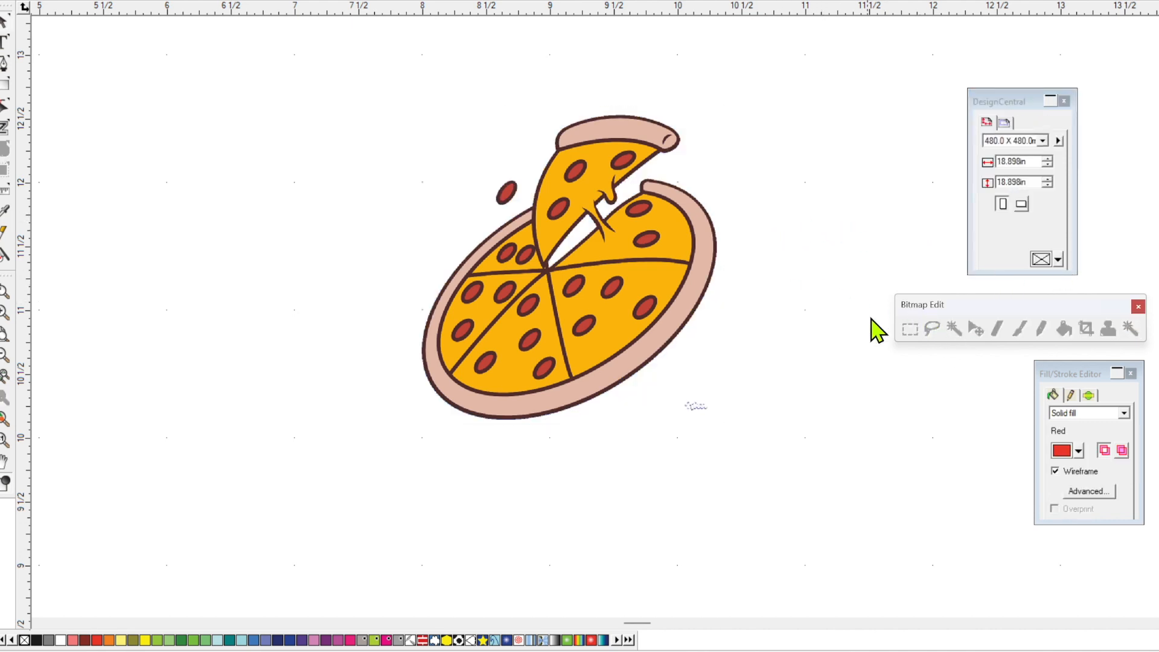
{"action": "left_click", "coordinate": [625, 317]}
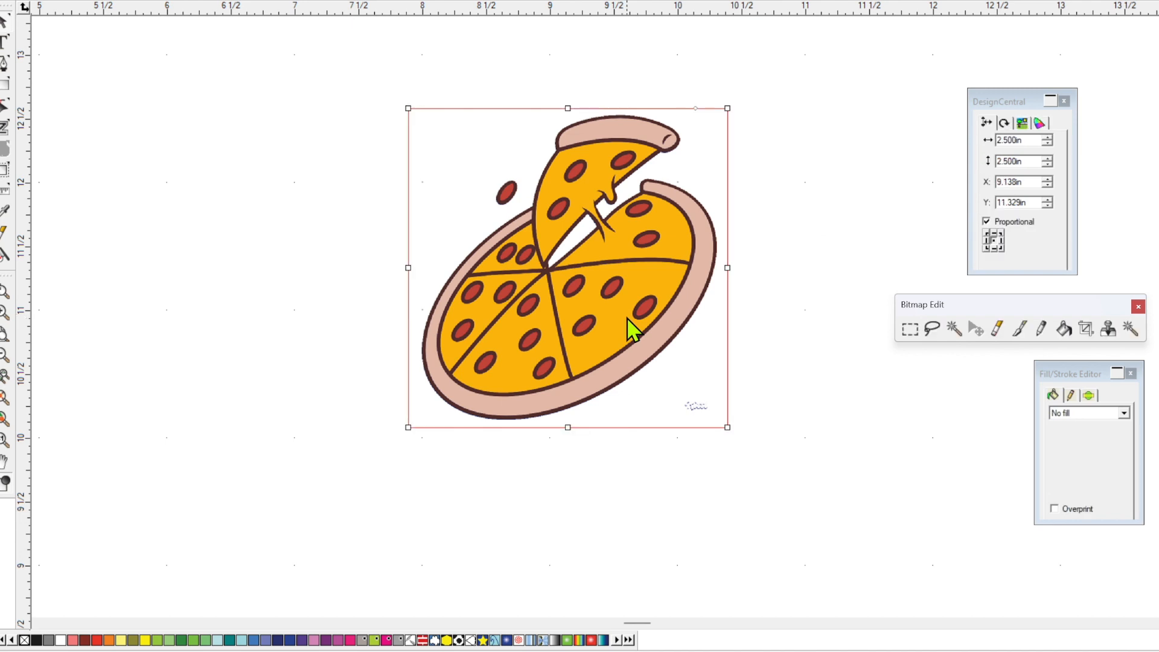
{"action": "left_click", "coordinate": [999, 329]}
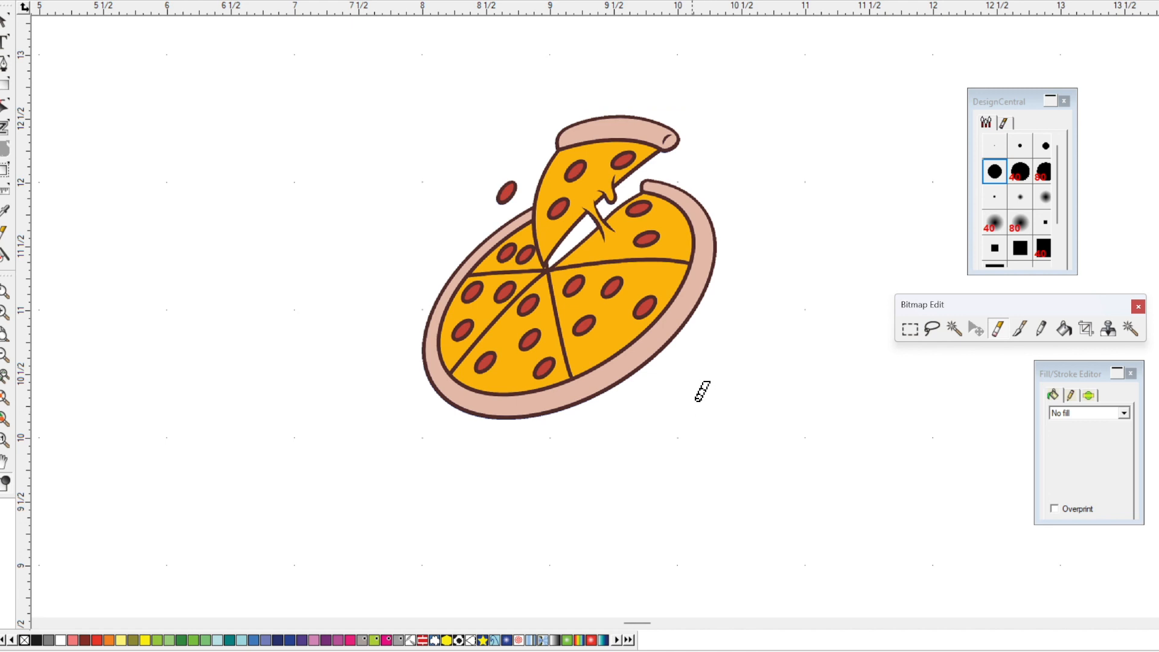
{"action": "left_click", "coordinate": [695, 403]}
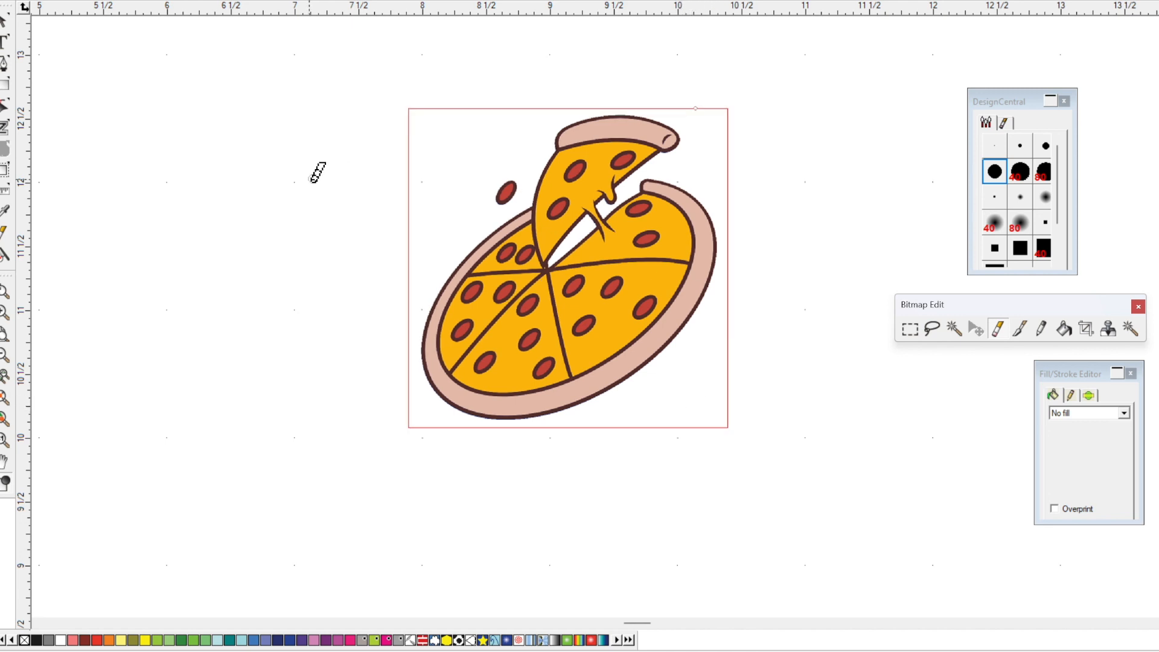
{"action": "left_click", "coordinate": [3, 25]}
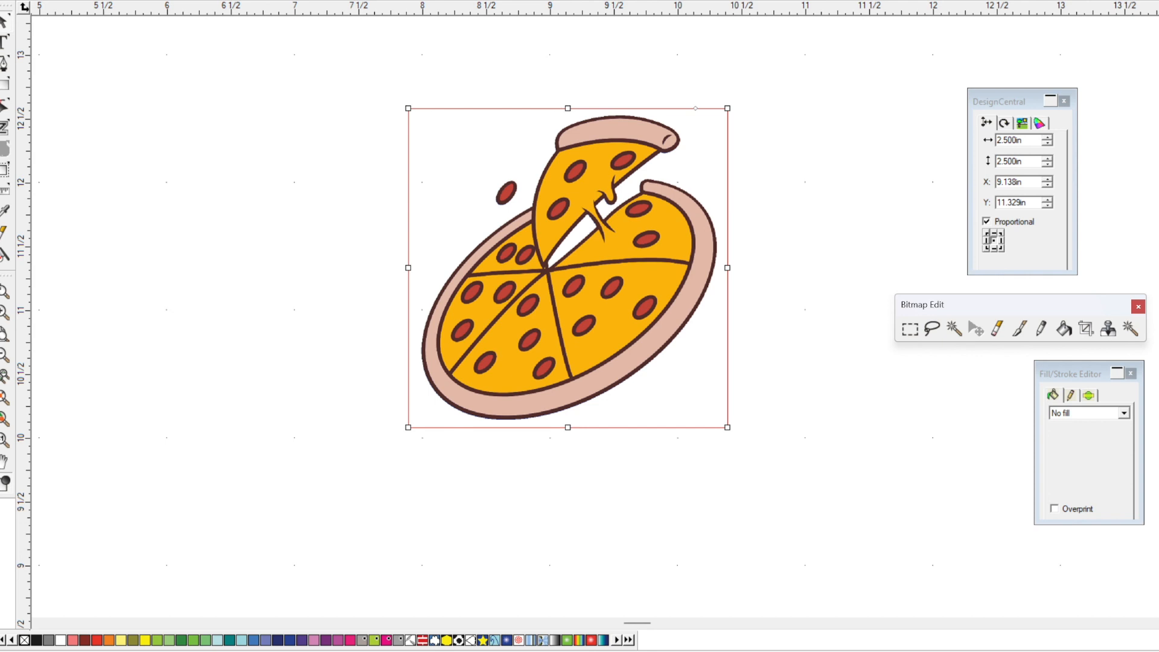
- Add a contour cut around the pizza image with a 0.080 in offset and holes included
{"action": "left_click", "coordinate": [209, 29]}
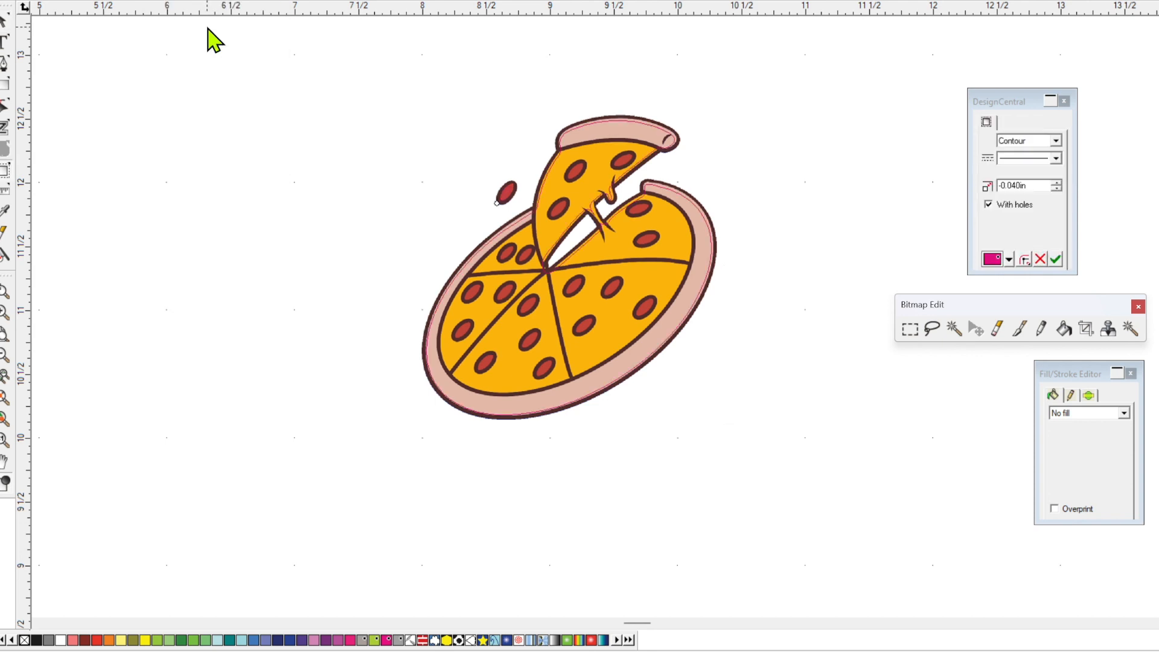
{"action": "left_click", "coordinate": [1058, 183]}
{"action": "left_click", "coordinate": [1057, 183]}
{"action": "left_click", "coordinate": [1058, 183]}
{"action": "left_click", "coordinate": [1058, 182]}
{"action": "left_click", "coordinate": [1058, 183]}
{"action": "left_click", "coordinate": [1057, 183]}
{"action": "left_click", "coordinate": [1058, 182]}
{"action": "left_click", "coordinate": [1057, 183]}
{"action": "left_click", "coordinate": [1057, 183]}
{"action": "left_click", "coordinate": [1058, 183]}
{"action": "left_click", "coordinate": [1058, 182]}
{"action": "left_click", "coordinate": [1058, 183]}
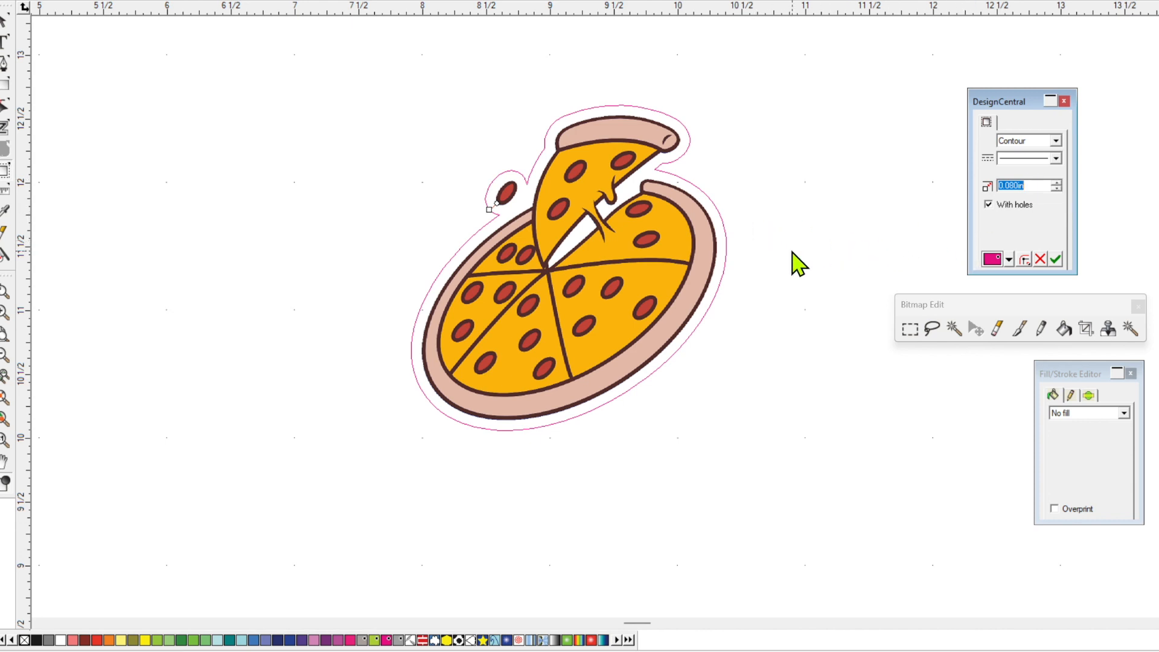
{"action": "left_click", "coordinate": [1056, 260]}
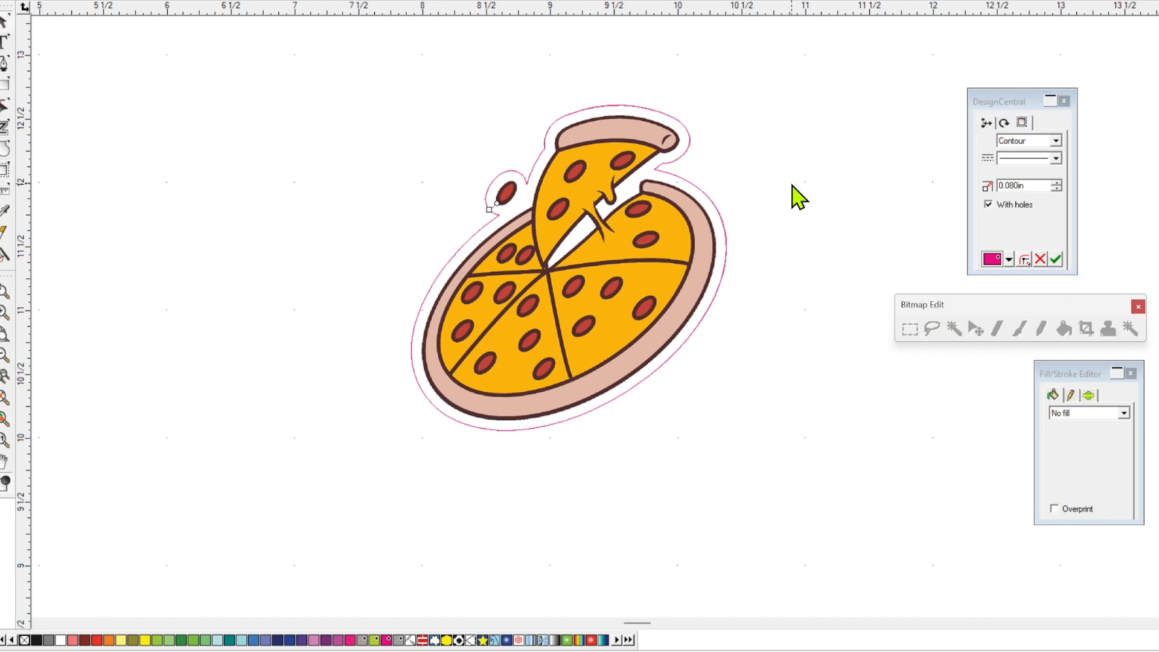
{"action": "left_click", "coordinate": [765, 175]}
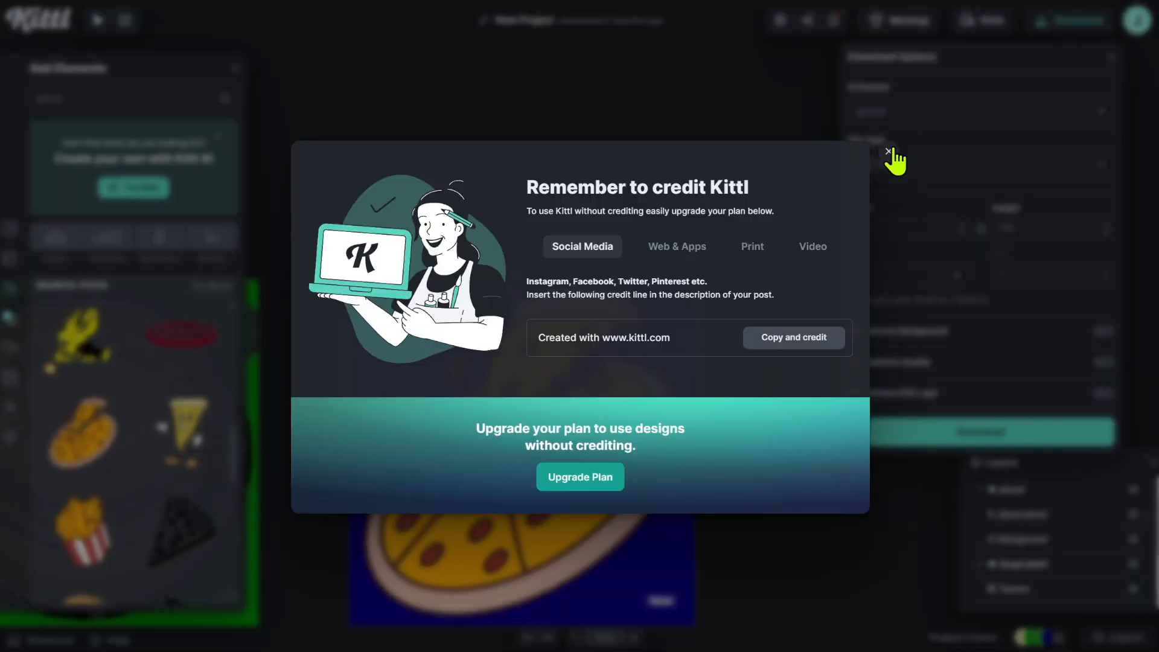
- Switch to Kittl, dismiss the credit notice, and search the elements for cat
{"action": "left_click", "coordinate": [887, 152]}
{"action": "scroll", "coordinate": [103, 410], "scroll_direction": "up", "scroll_amount": 5}
{"action": "scroll", "coordinate": [103, 403], "scroll_direction": "up", "scroll_amount": 5}
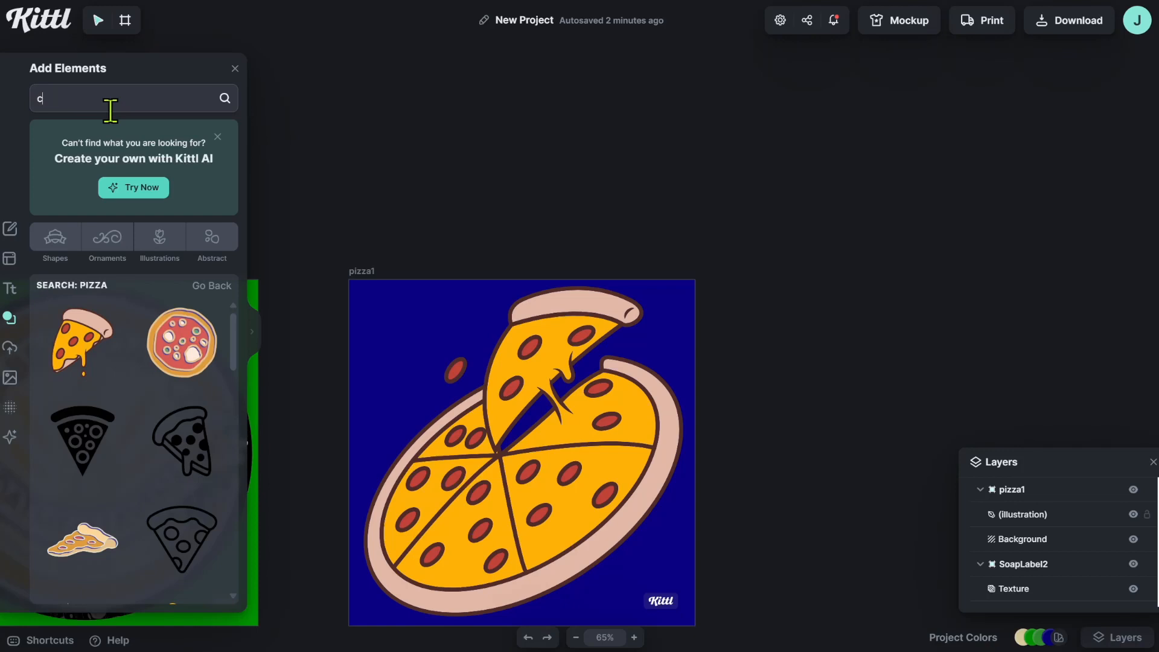
{"action": "type", "text": "at"}
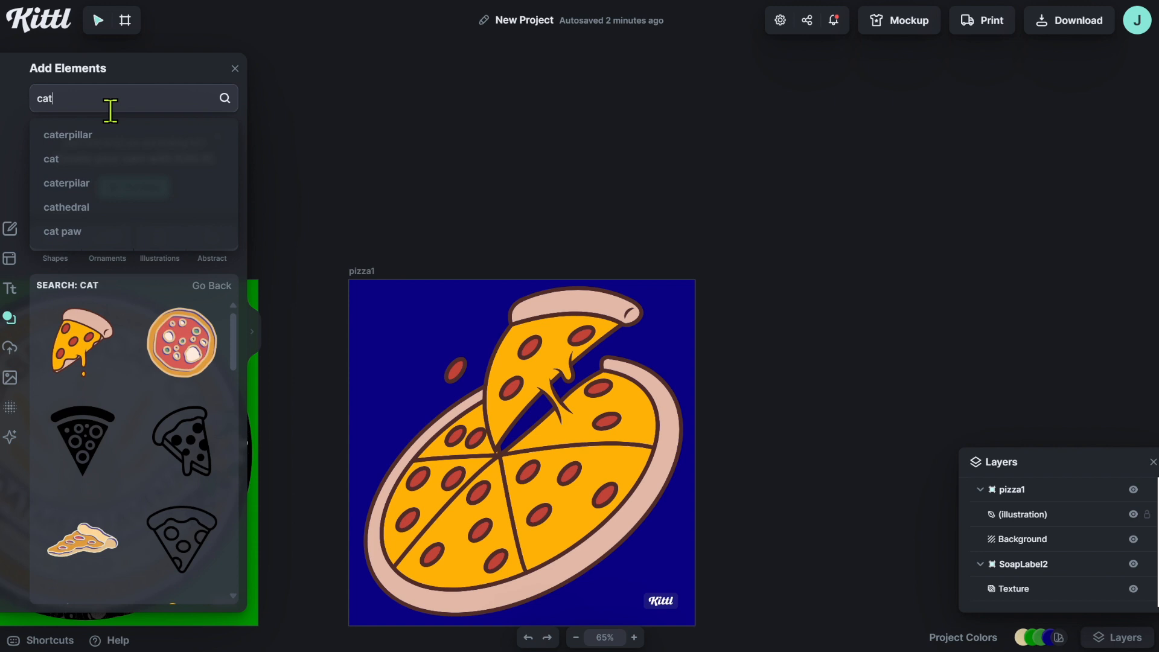
{"action": "key", "text": "Return"}
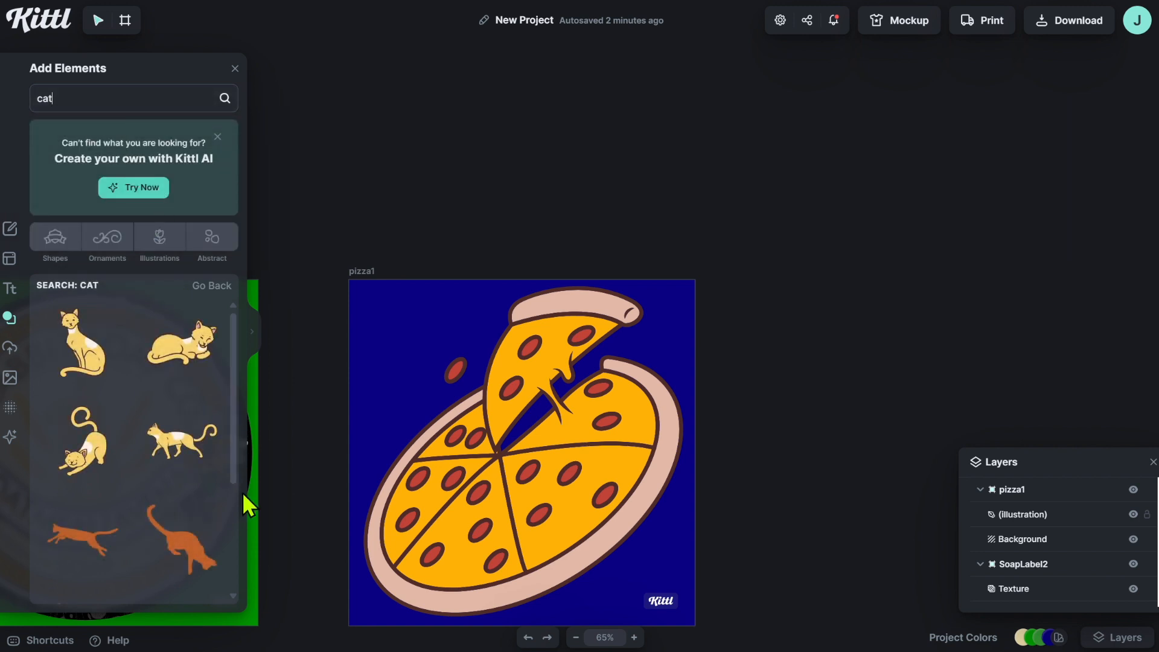
- Browse the cat illustrations for artwork suitable for a sticker
{"action": "scroll", "coordinate": [160, 480], "scroll_direction": "down", "scroll_amount": 10}
{"action": "scroll", "coordinate": [160, 493], "scroll_direction": "down", "scroll_amount": 10}
{"action": "scroll", "coordinate": [149, 500], "scroll_direction": "down", "scroll_amount": 10}
{"action": "scroll", "coordinate": [145, 498], "scroll_direction": "down", "scroll_amount": 10}
{"action": "scroll", "coordinate": [127, 505], "scroll_direction": "down", "scroll_amount": 2}
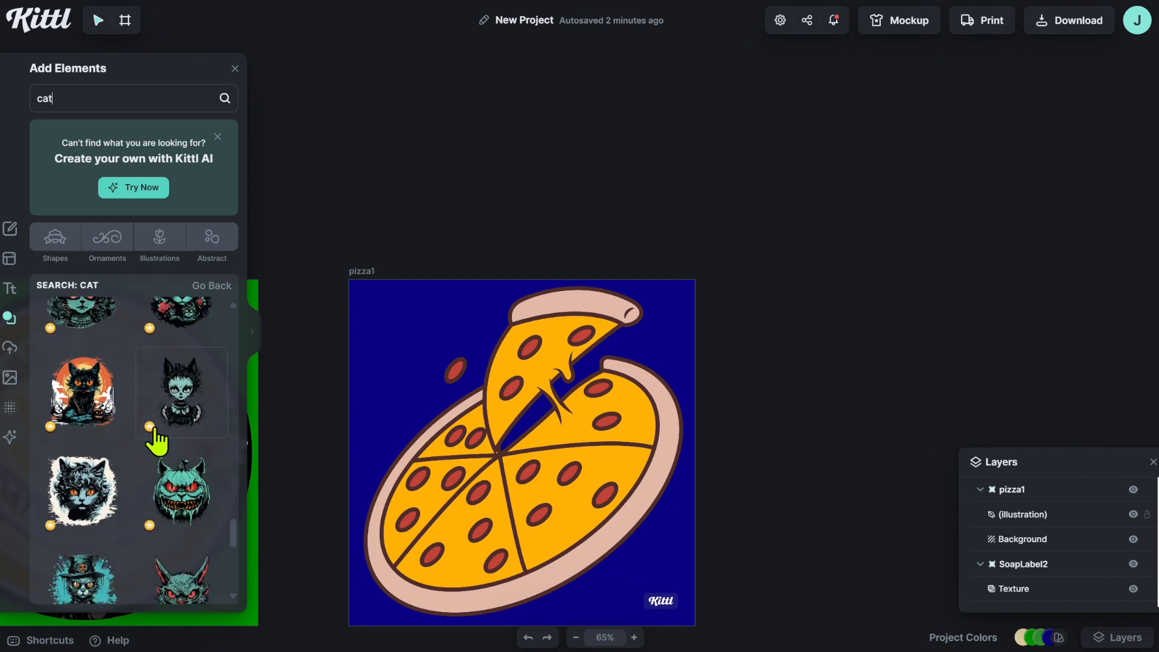
{"action": "scroll", "coordinate": [132, 512], "scroll_direction": "down", "scroll_amount": 10}
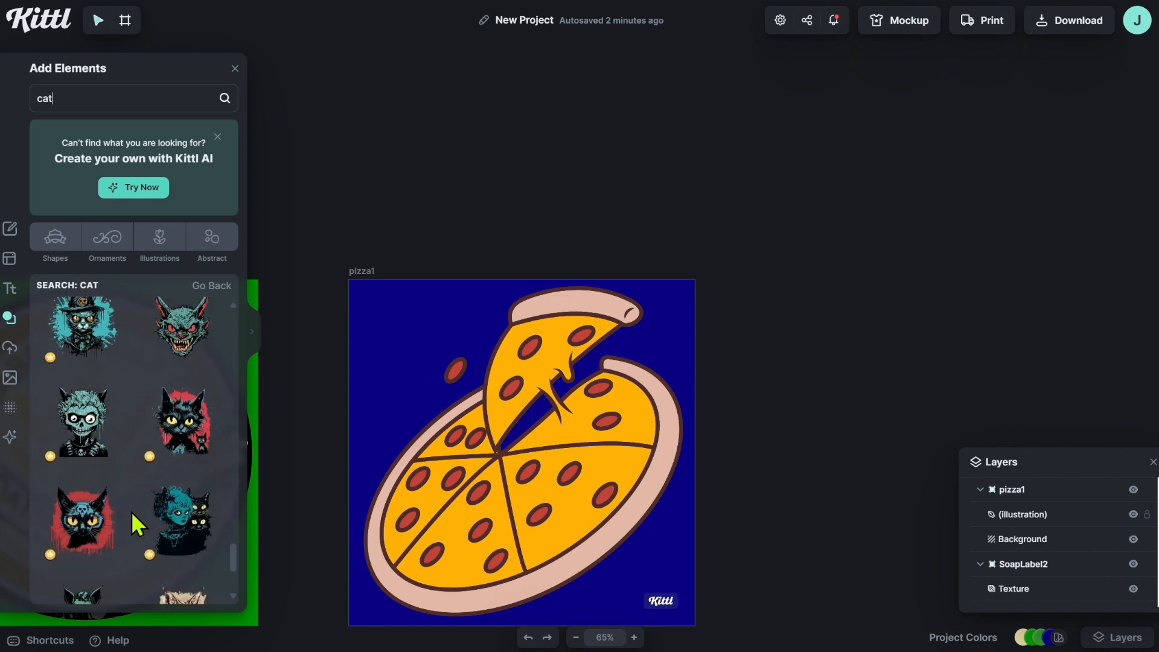
{"action": "scroll", "coordinate": [132, 512], "scroll_direction": "down", "scroll_amount": 10}
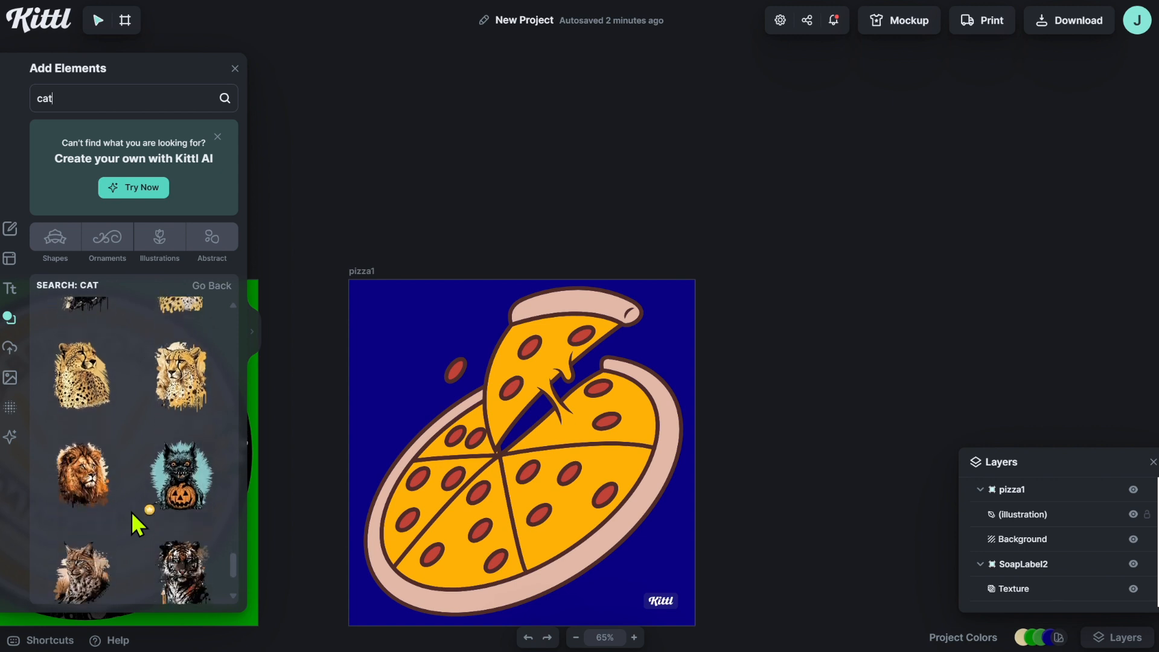
{"action": "scroll", "coordinate": [132, 512], "scroll_direction": "down", "scroll_amount": 10}
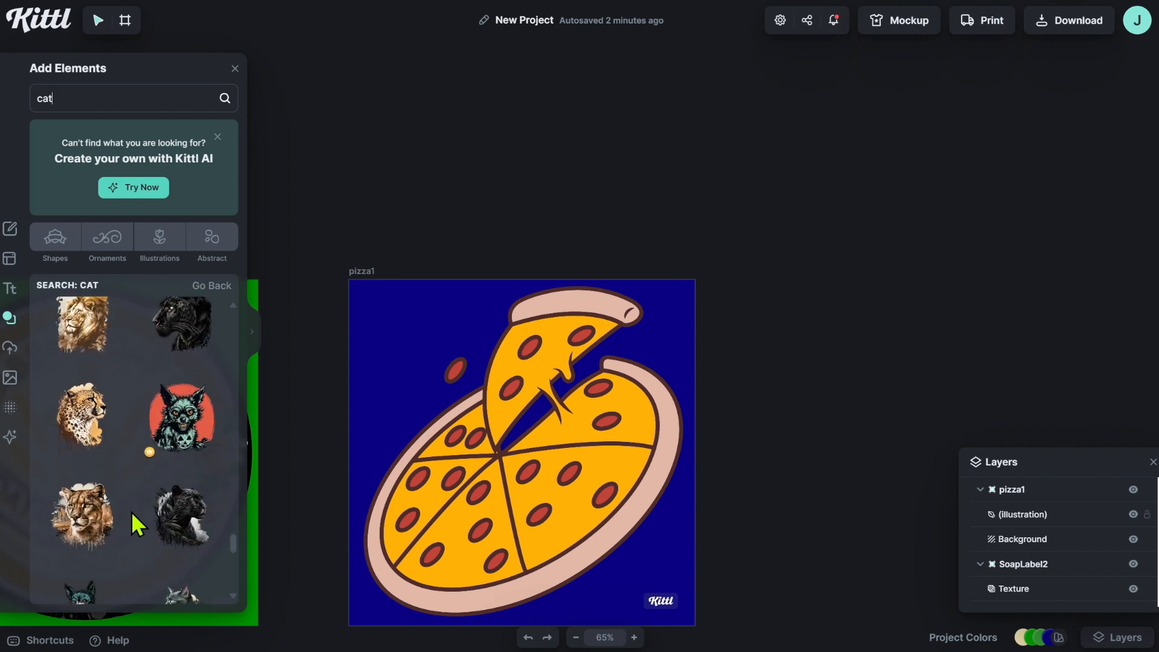
{"action": "scroll", "coordinate": [131, 512], "scroll_direction": "down", "scroll_amount": 10}
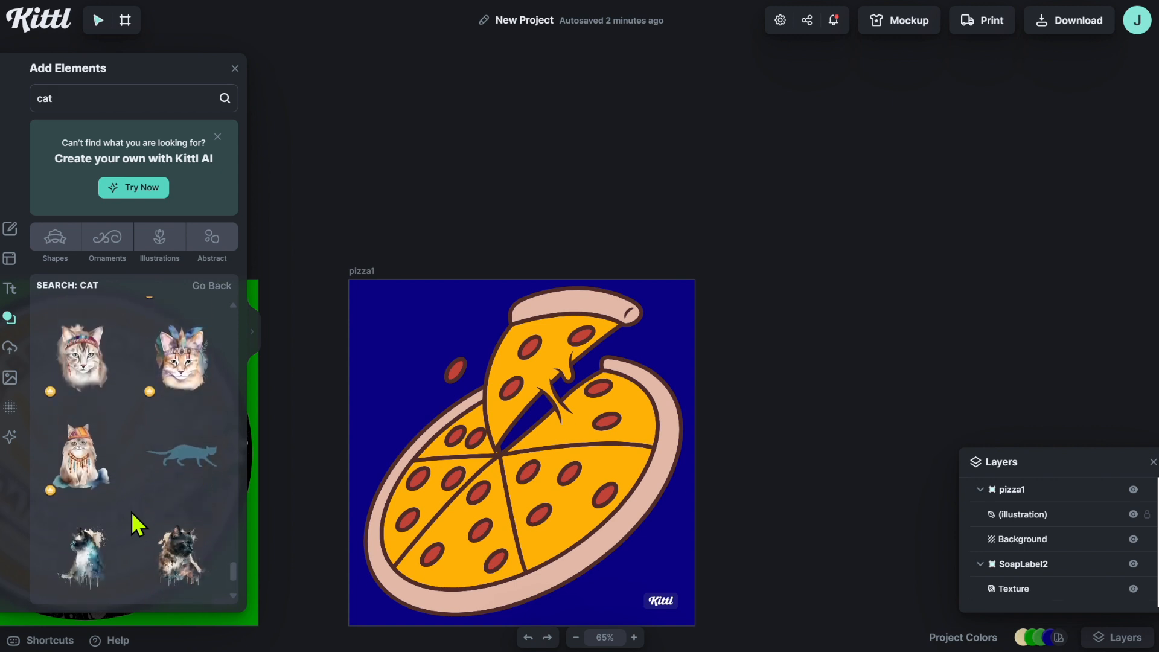
{"action": "scroll", "coordinate": [131, 512], "scroll_direction": "down", "scroll_amount": 10}
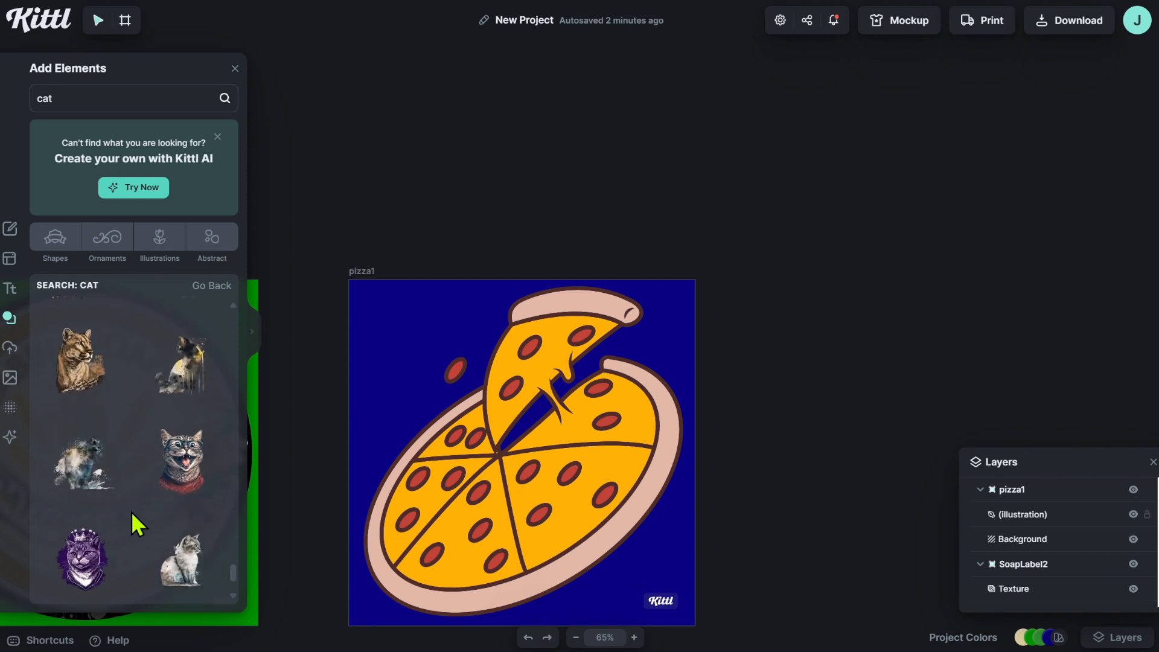
{"action": "scroll", "coordinate": [131, 512], "scroll_direction": "down", "scroll_amount": 10}
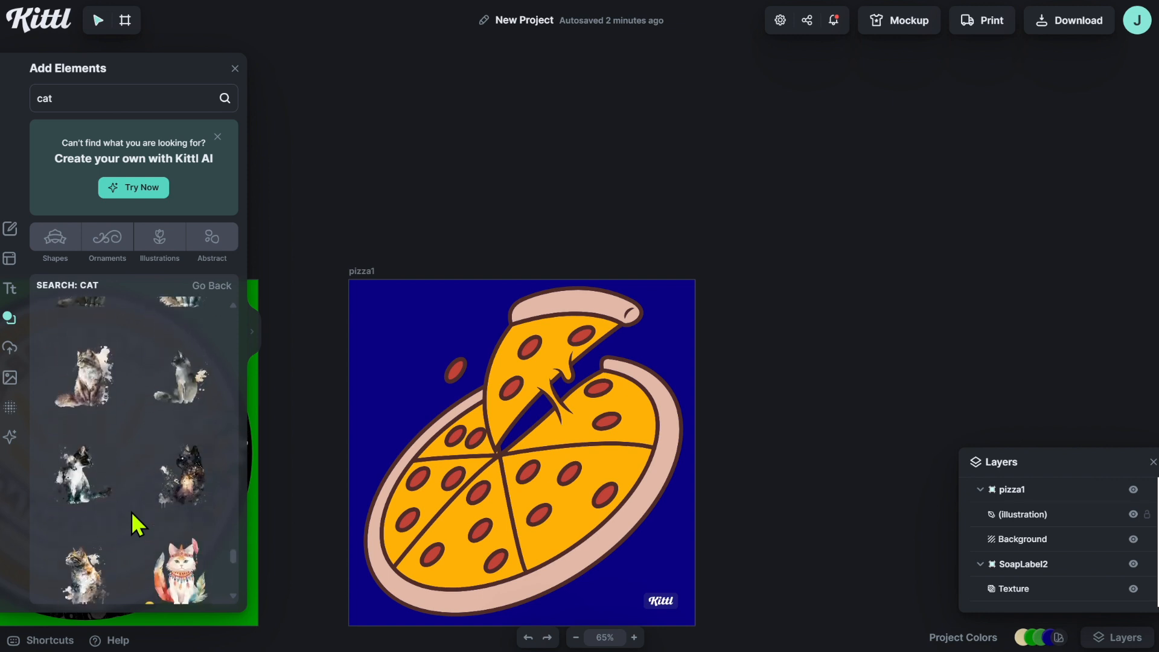
{"action": "scroll", "coordinate": [135, 523], "scroll_direction": "down", "scroll_amount": 10}
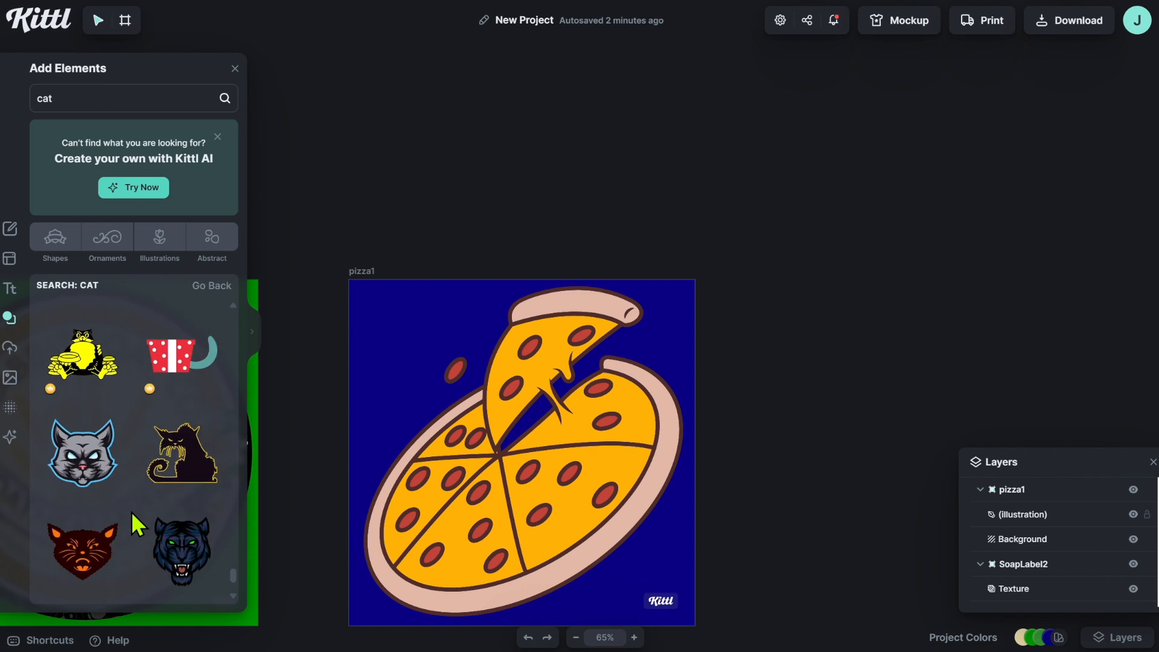
{"action": "scroll", "coordinate": [132, 512], "scroll_direction": "down", "scroll_amount": 10}
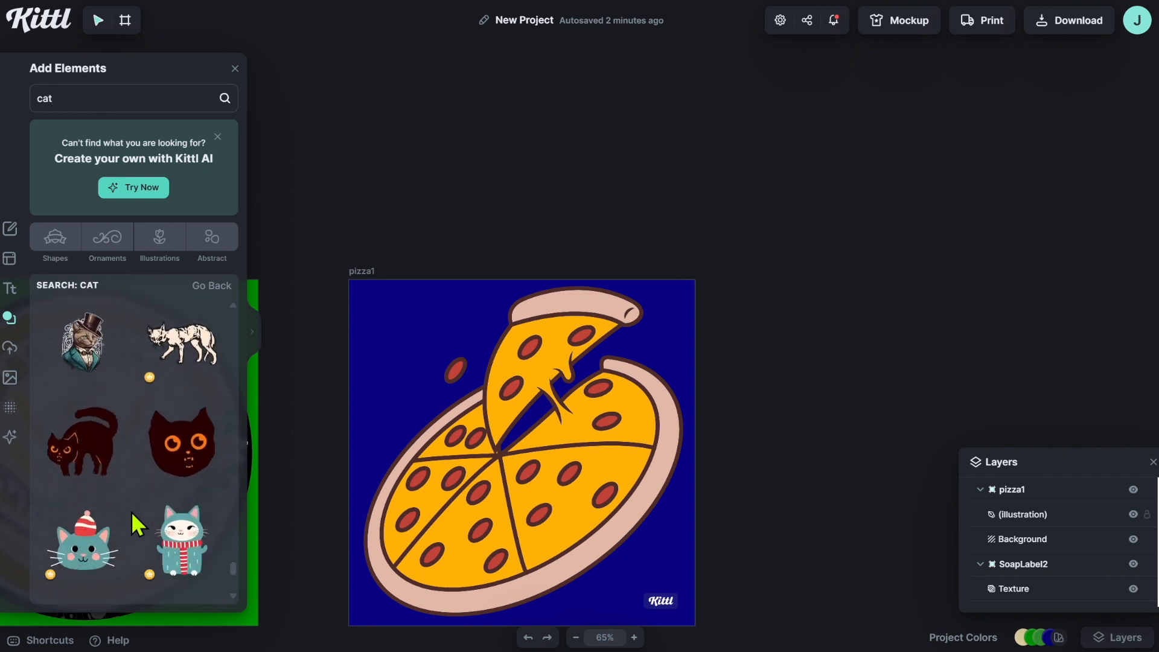
{"action": "scroll", "coordinate": [131, 511], "scroll_direction": "down", "scroll_amount": 5}
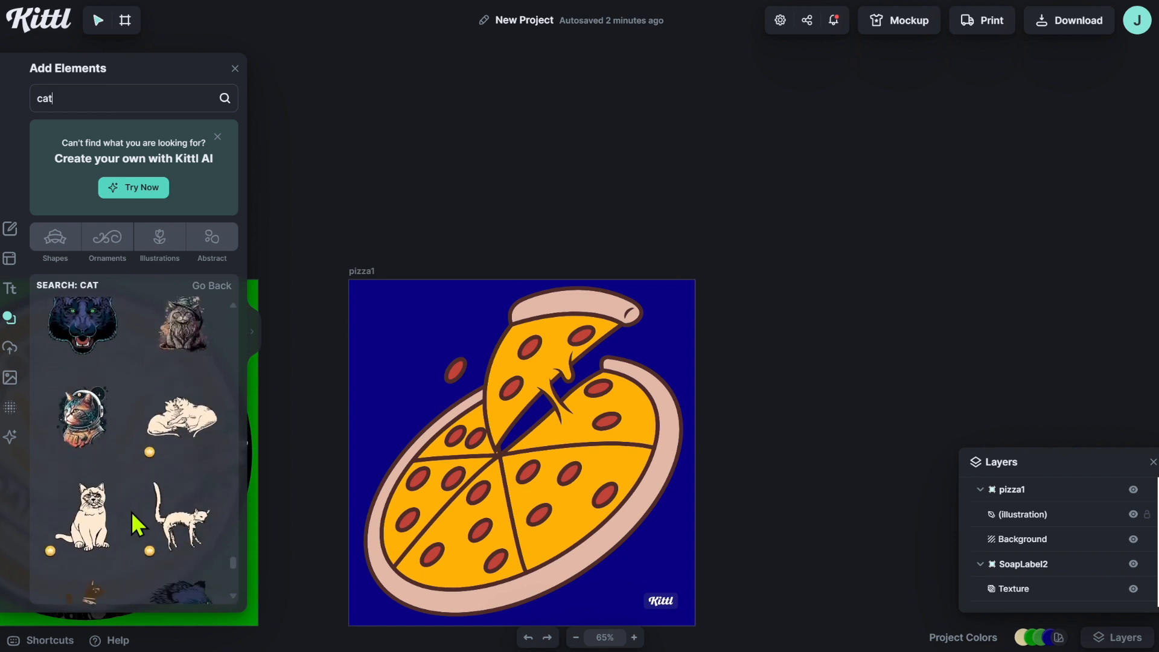
{"action": "scroll", "coordinate": [131, 511], "scroll_direction": "up", "scroll_amount": 1}
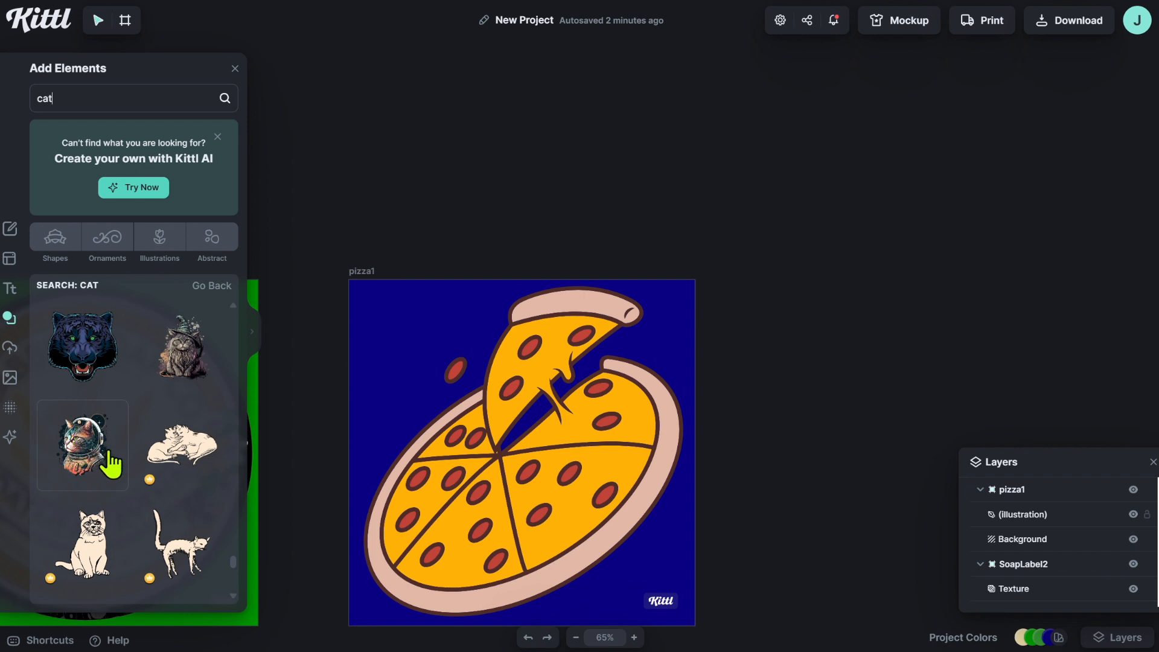
{"action": "scroll", "coordinate": [114, 468], "scroll_direction": "down", "scroll_amount": 5}
{"action": "scroll", "coordinate": [128, 477], "scroll_direction": "up", "scroll_amount": 3}
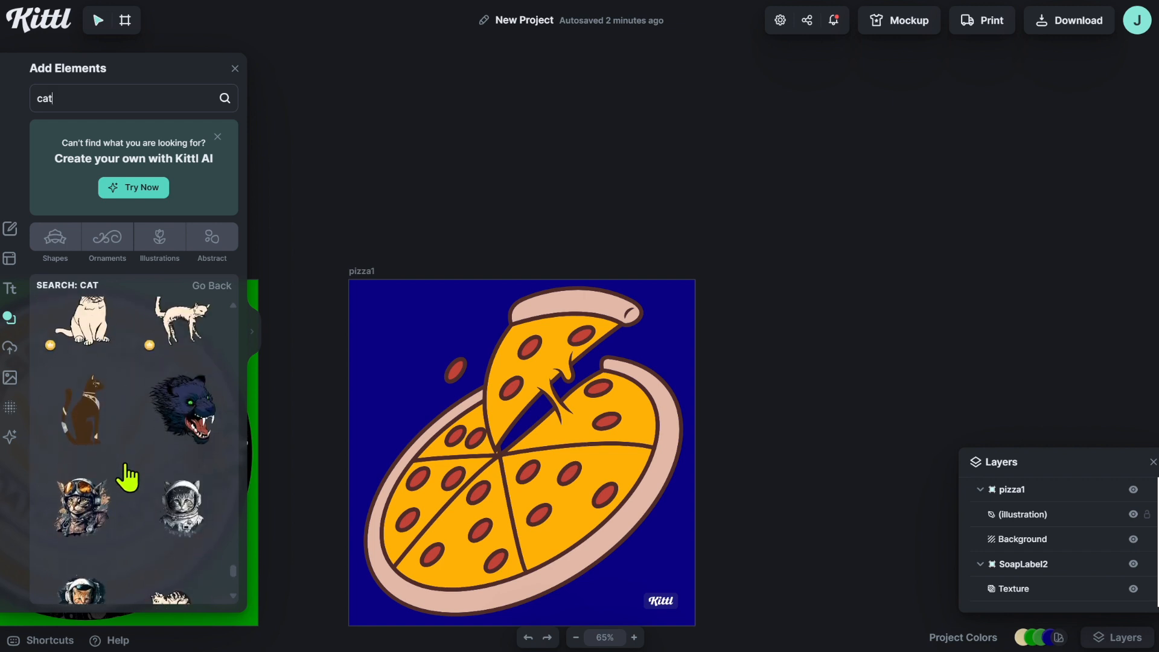
{"action": "scroll", "coordinate": [125, 473], "scroll_direction": "down", "scroll_amount": 3}
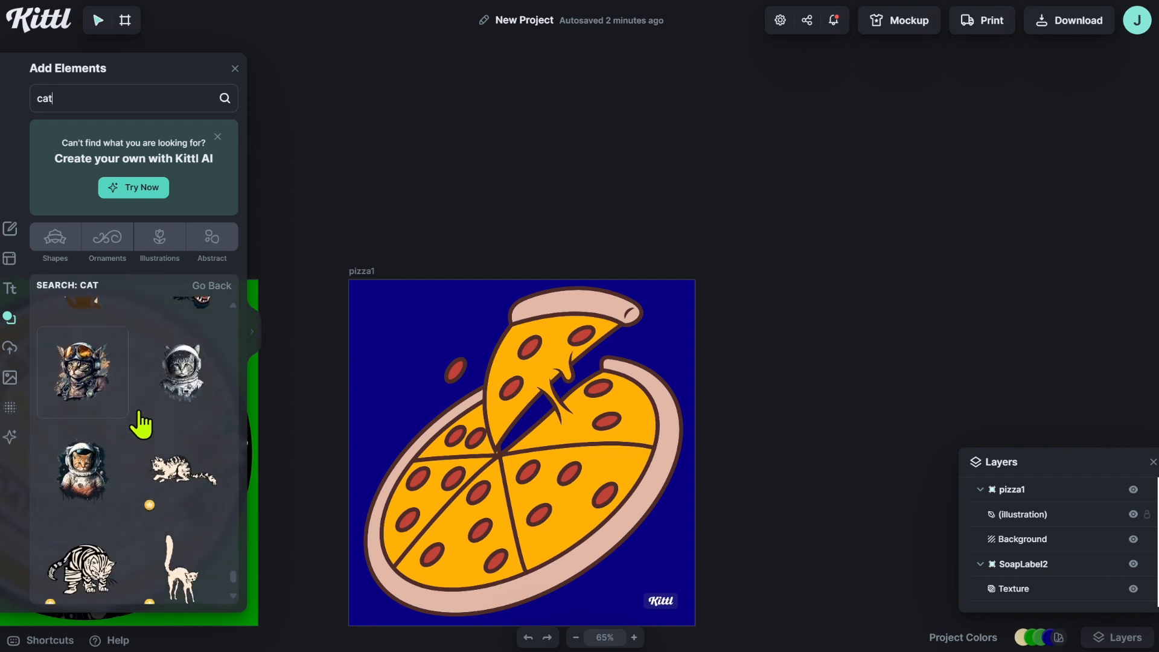
{"action": "scroll", "coordinate": [124, 500], "scroll_direction": "down", "scroll_amount": 4}
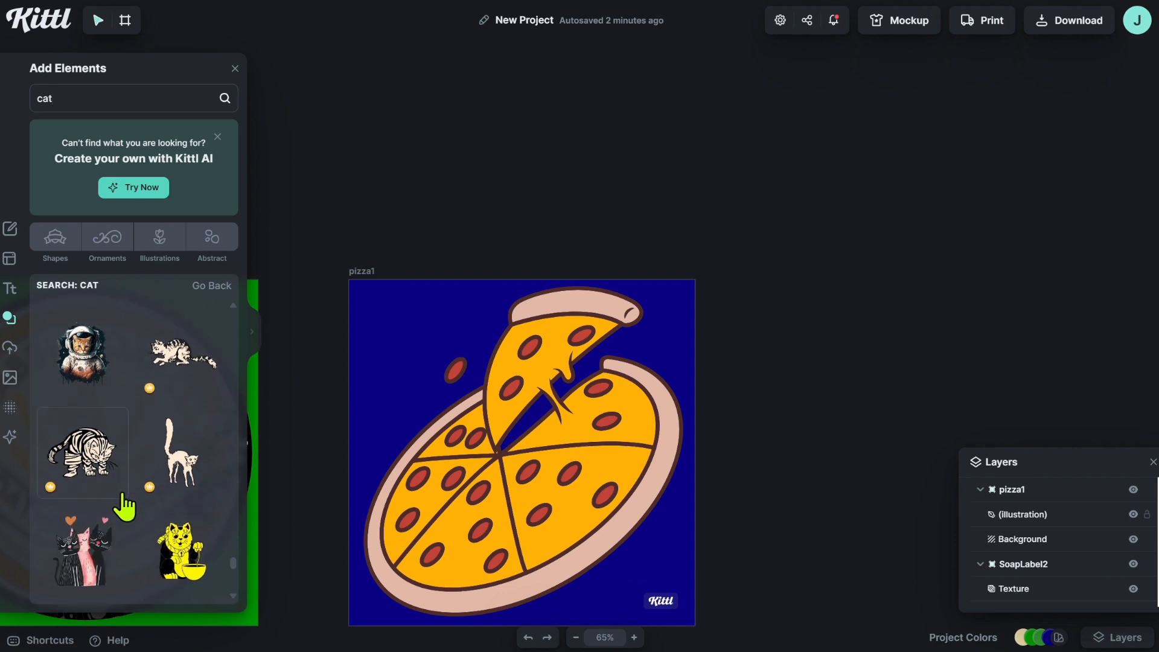
- Search the elements for soccer ball instead of cat and browse the ball illustrations for sticker artwork
{"action": "key", "text": "BackSpace"}
{"action": "key", "text": "BackSpace"}
{"action": "key", "text": "BackSpace"}
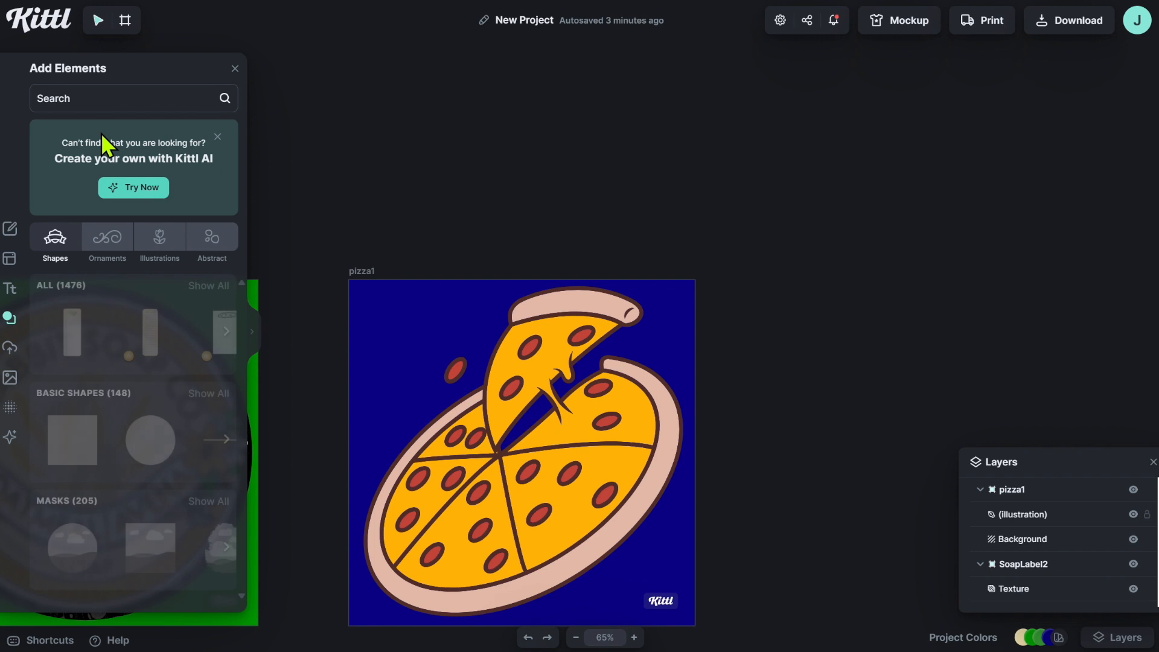
{"action": "type", "text": "socc"}
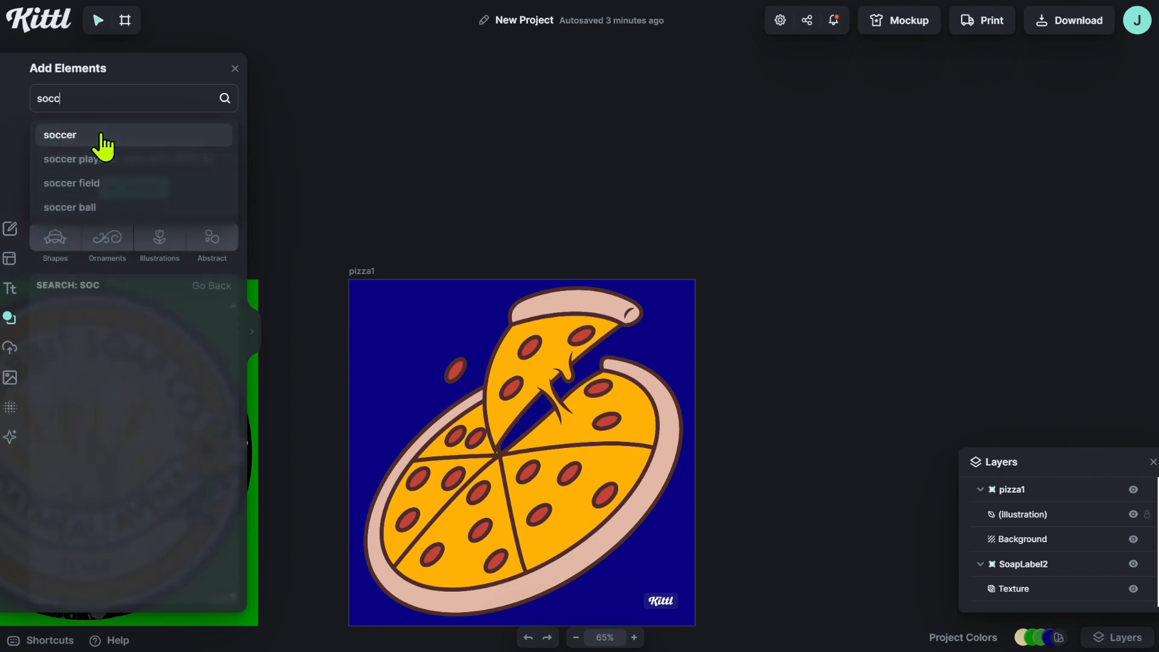
{"action": "type", "text": "er ball"}
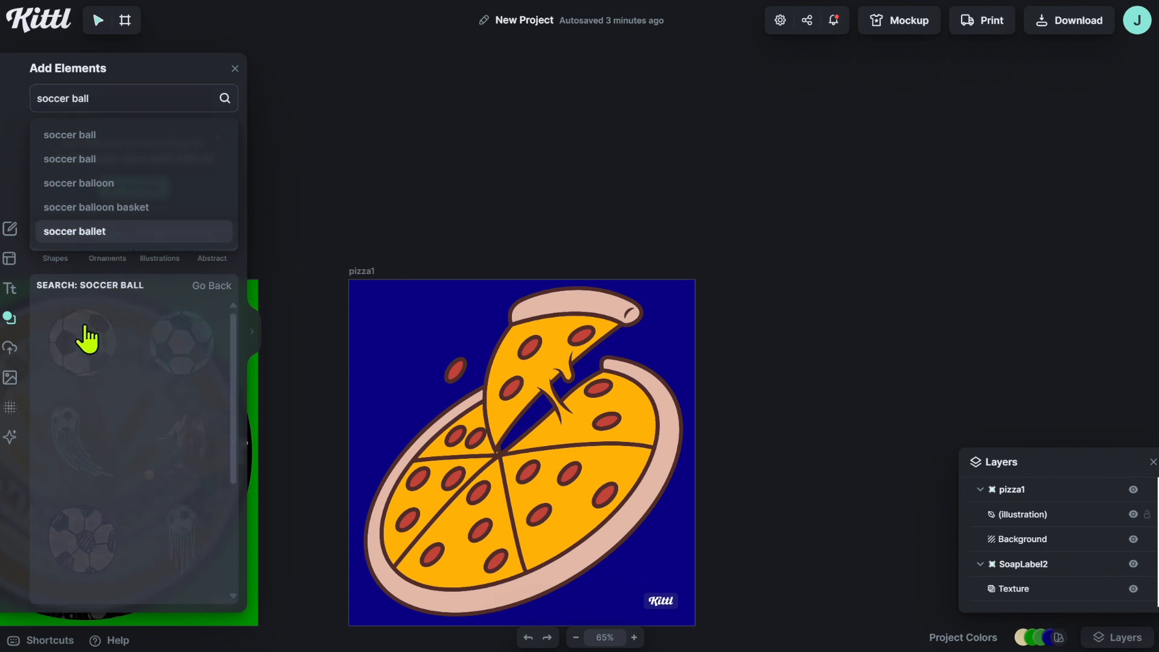
{"action": "scroll", "coordinate": [115, 452], "scroll_direction": "down", "scroll_amount": 5}
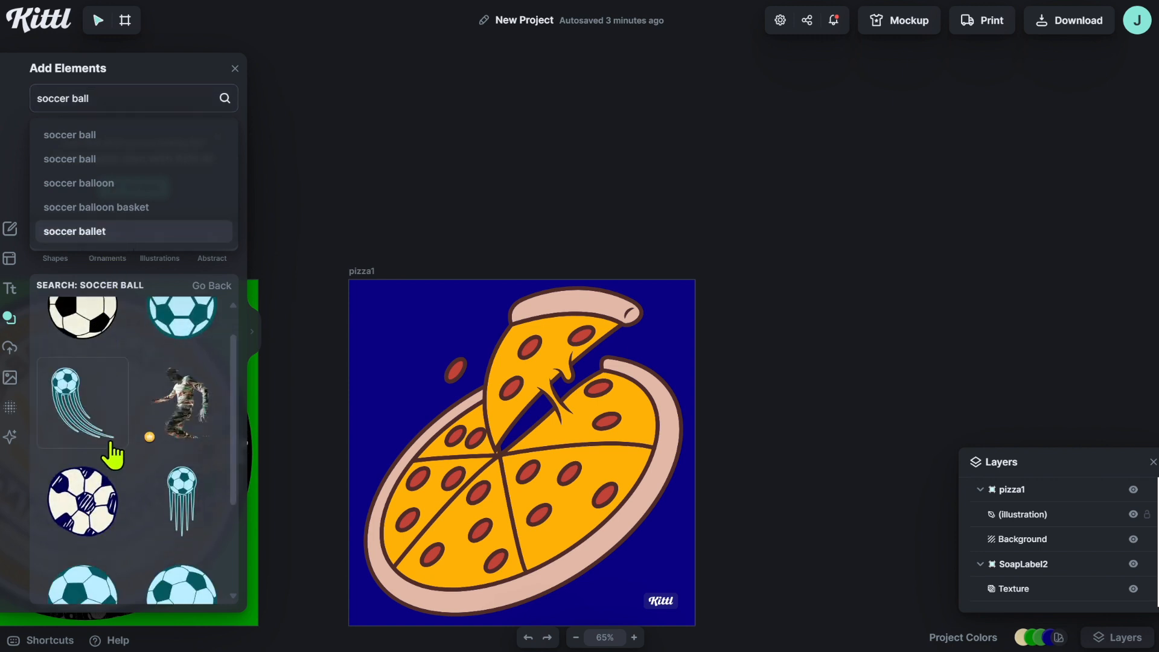
{"action": "scroll", "coordinate": [138, 459], "scroll_direction": "down", "scroll_amount": 4}
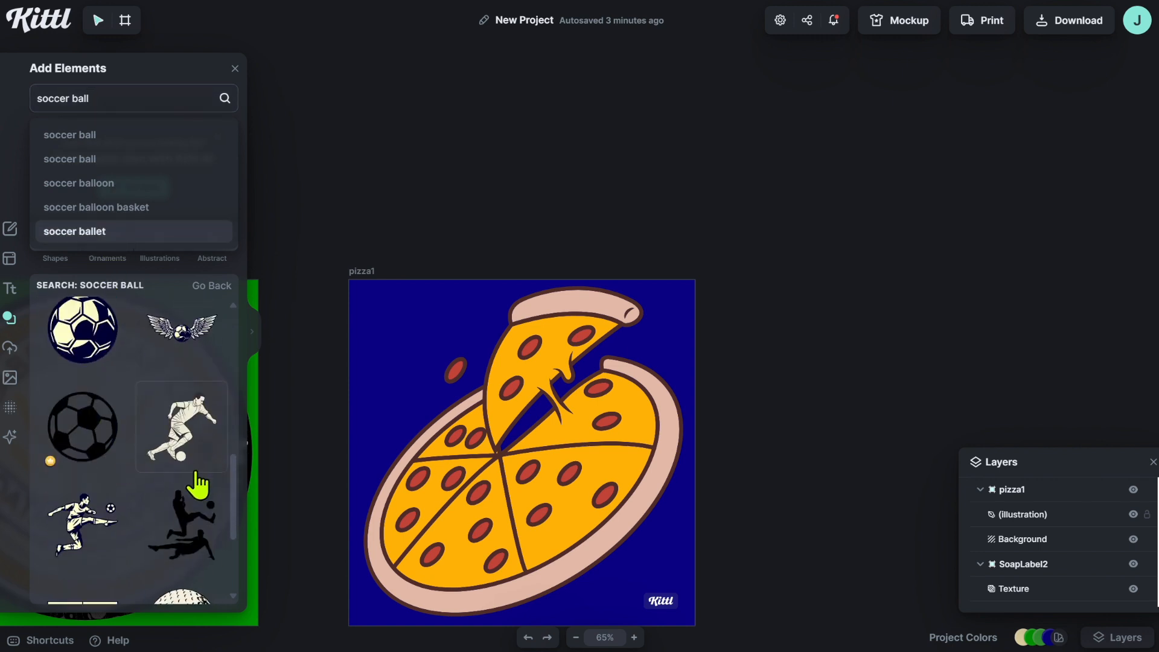
{"action": "scroll", "coordinate": [175, 537], "scroll_direction": "down", "scroll_amount": 3}
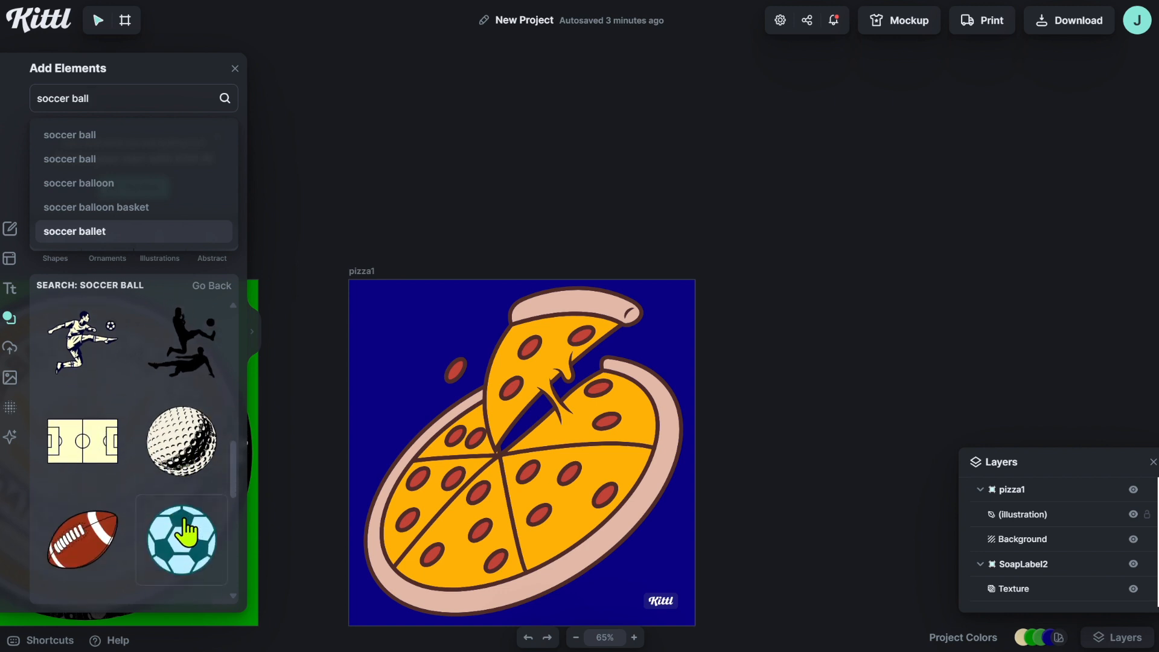
{"action": "scroll", "coordinate": [132, 473], "scroll_direction": "down", "scroll_amount": 5}
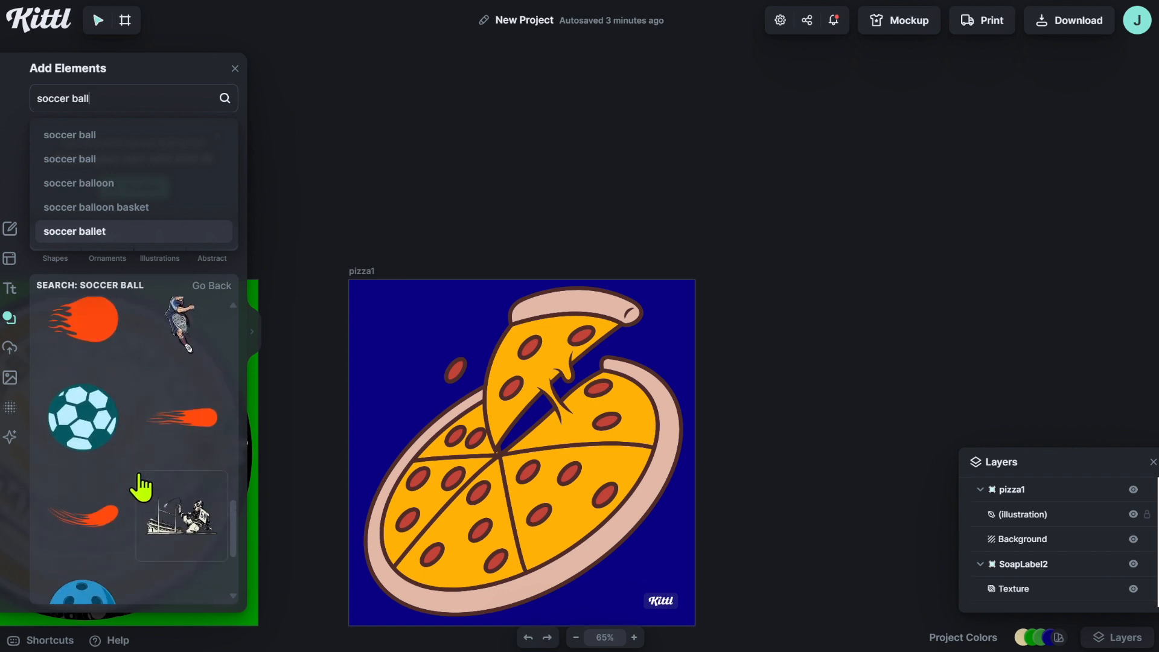
{"action": "scroll", "coordinate": [114, 480], "scroll_direction": "down", "scroll_amount": 4}
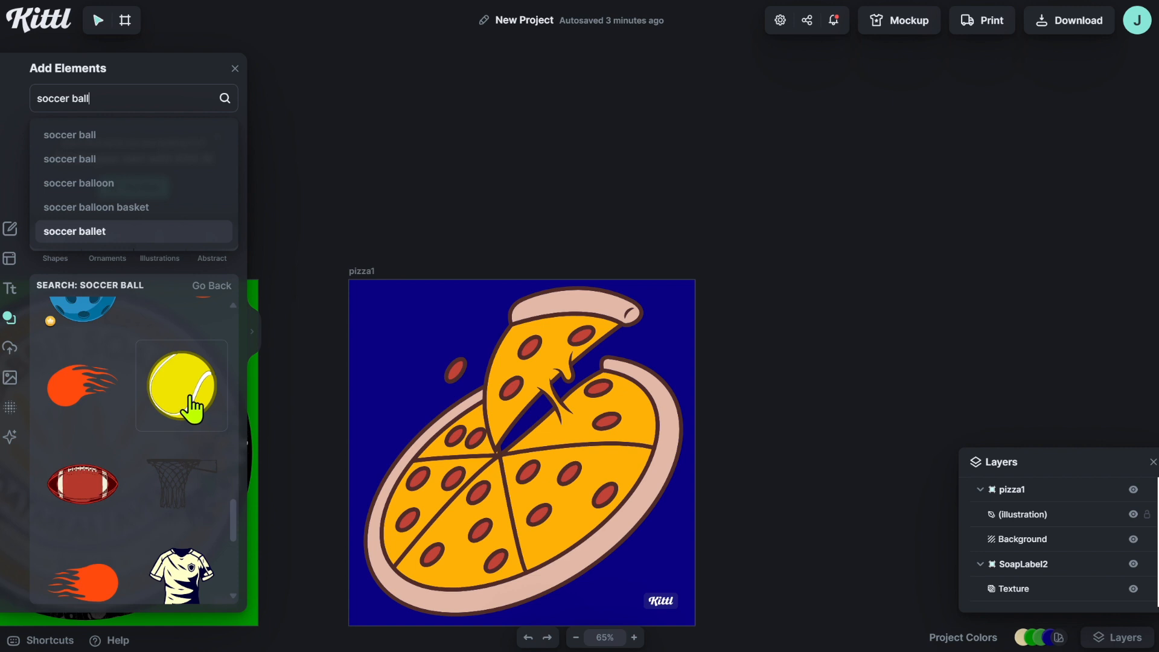
{"action": "scroll", "coordinate": [143, 445], "scroll_direction": "up", "scroll_amount": 8}
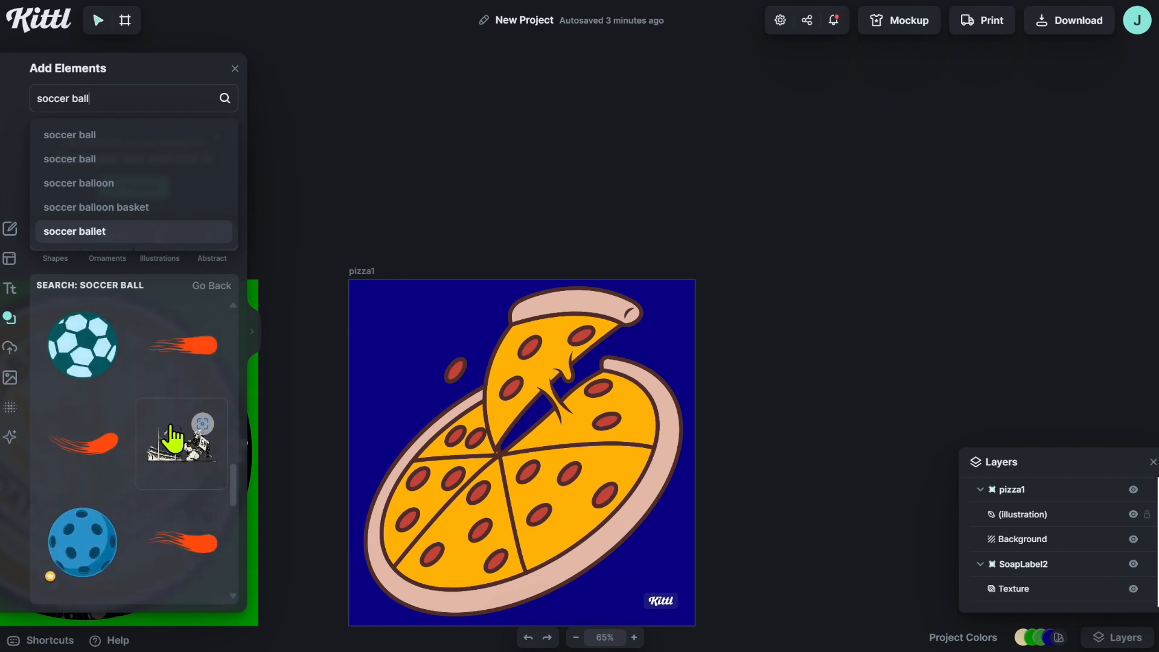
- Replace the pizza illustration on the pizza1 artboard with the golf ball and enlarge it to nearly fill the artboard
{"action": "left_click", "coordinate": [550, 460]}
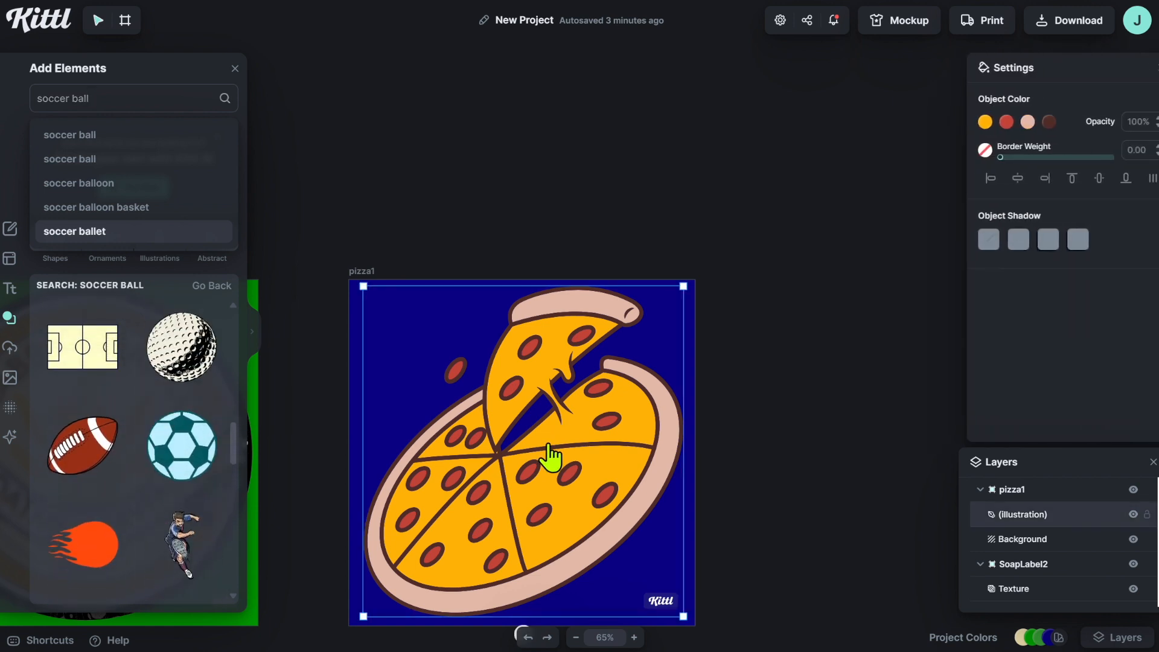
{"action": "key", "text": "Delete"}
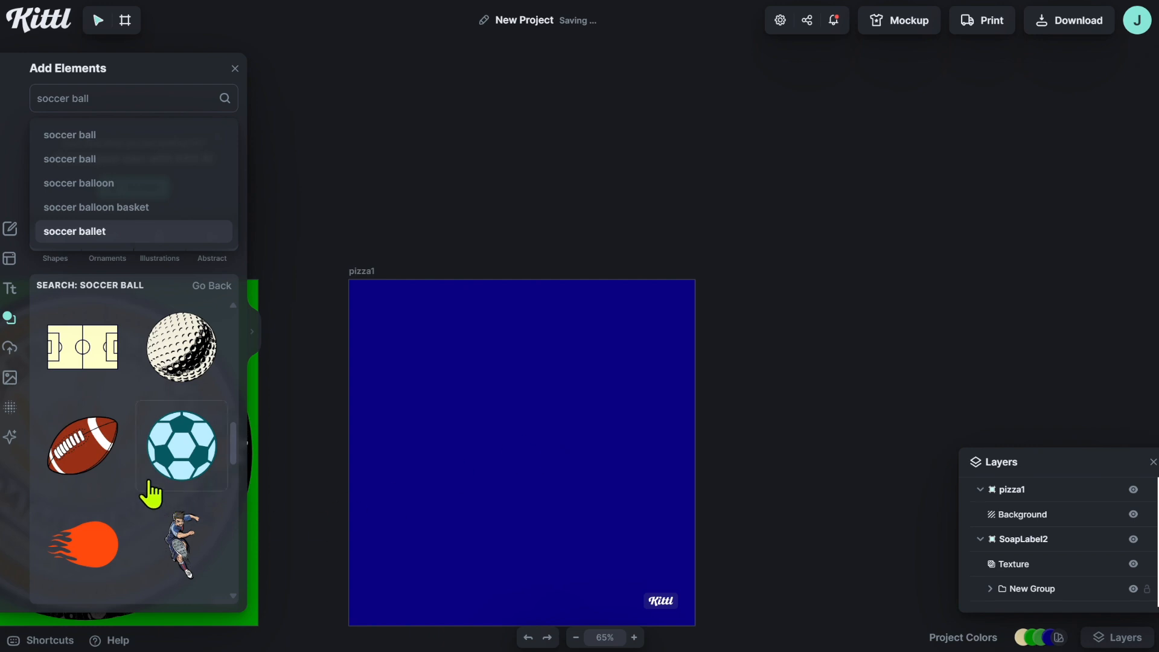
{"action": "left_click", "coordinate": [184, 362]}
{"action": "left_click_drag", "start_coordinate": [565, 439], "coordinate": [520, 494]}
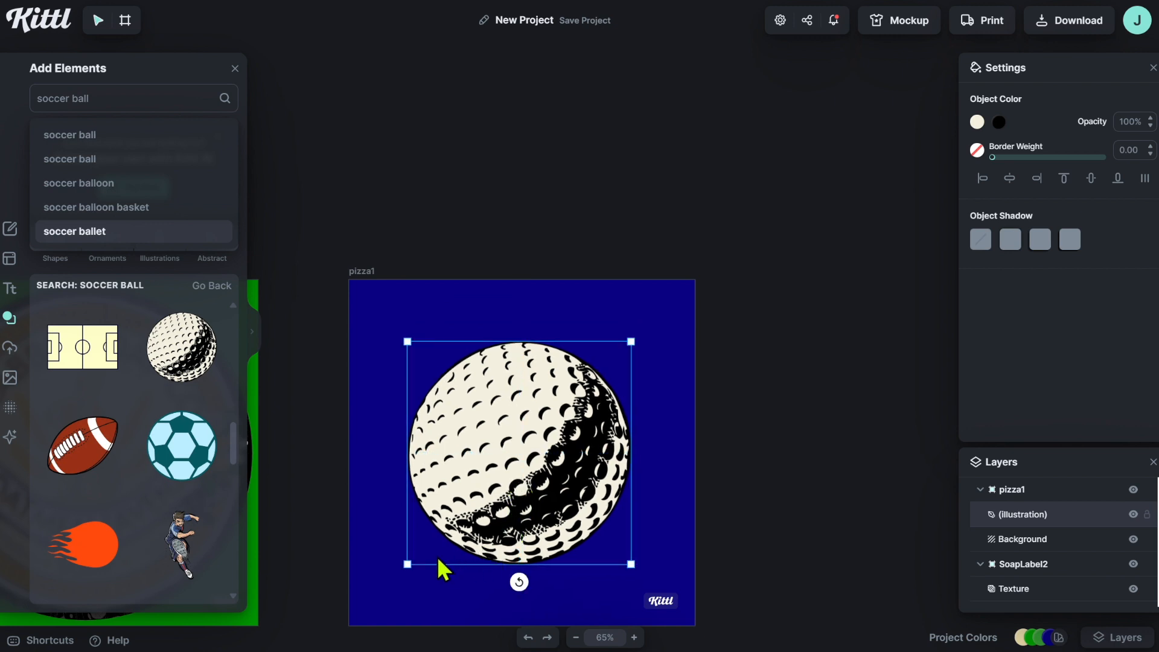
{"action": "left_click_drag", "start_coordinate": [404, 561], "coordinate": [364, 608]}
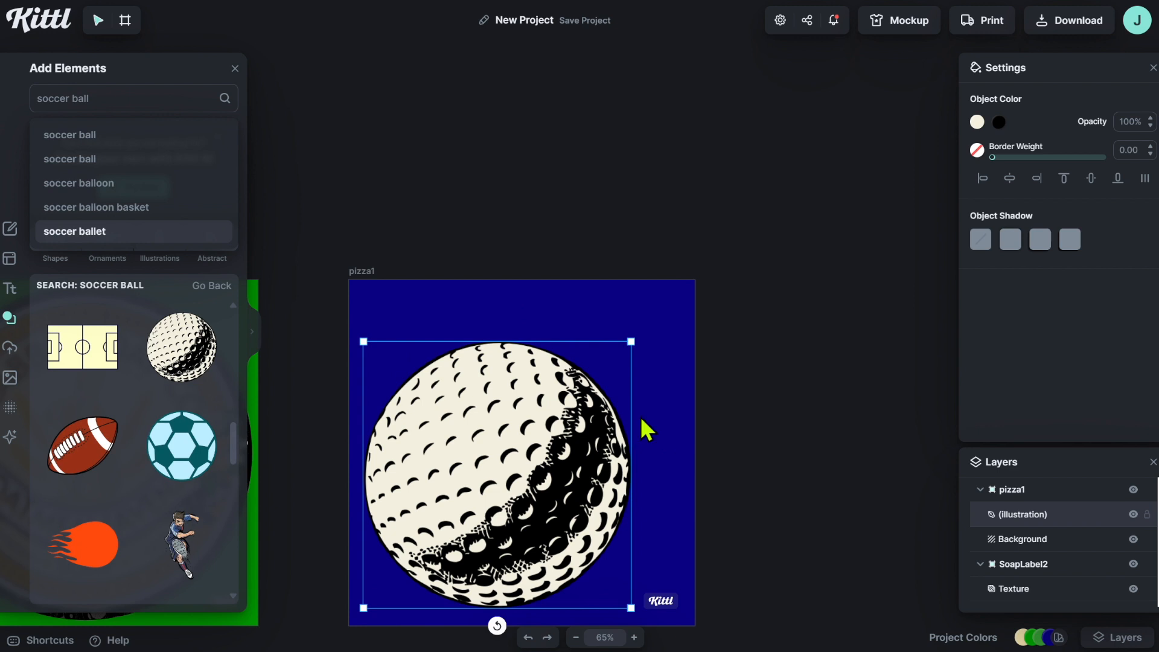
{"action": "left_click_drag", "start_coordinate": [631, 342], "coordinate": [682, 289]}
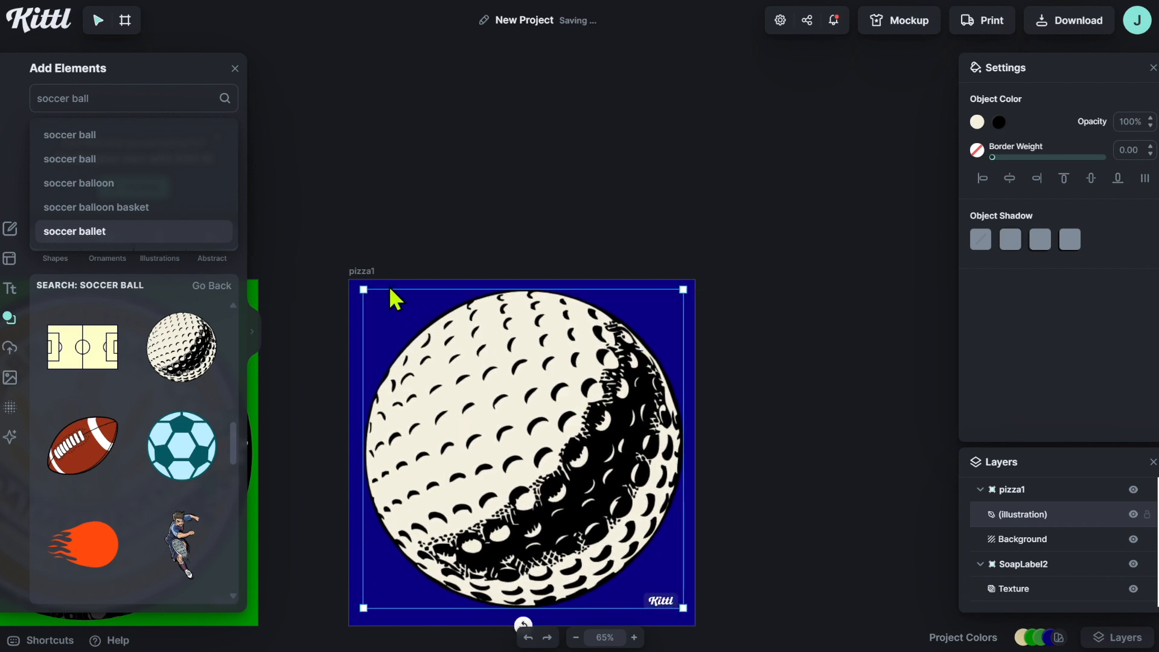